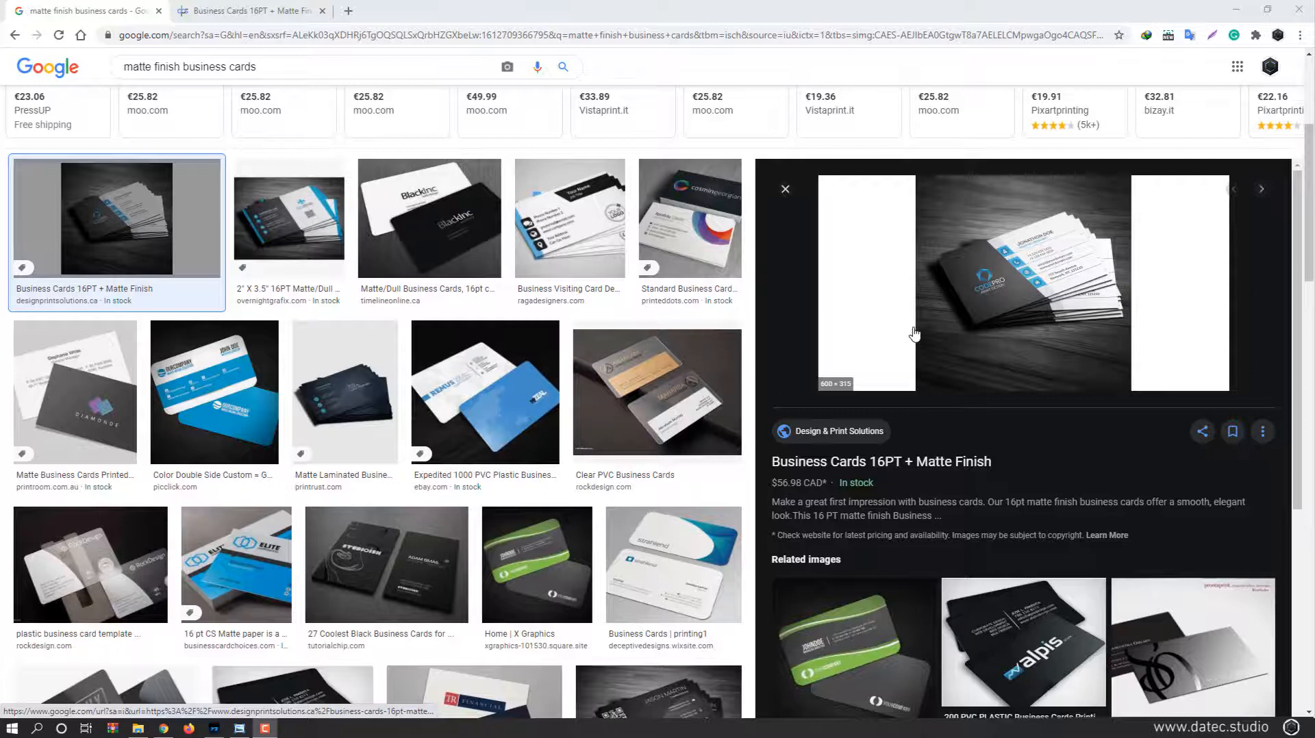
# Step: Switch from the reference image to the browser and show the Business Cards 16PT + Matte Finish product page
pyautogui.moveTo(0, 11); pyautogui.dragTo(666, 0)
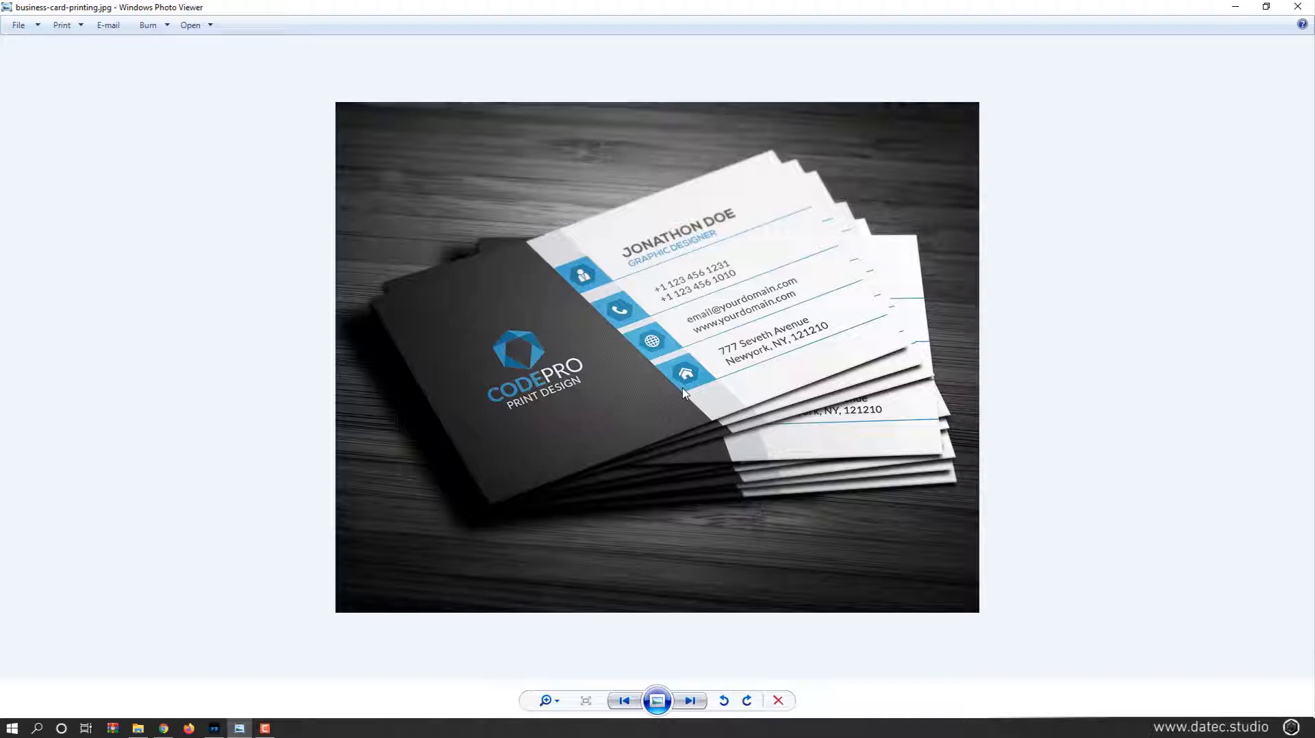
pyautogui.hotkey('alt', 'Tab')
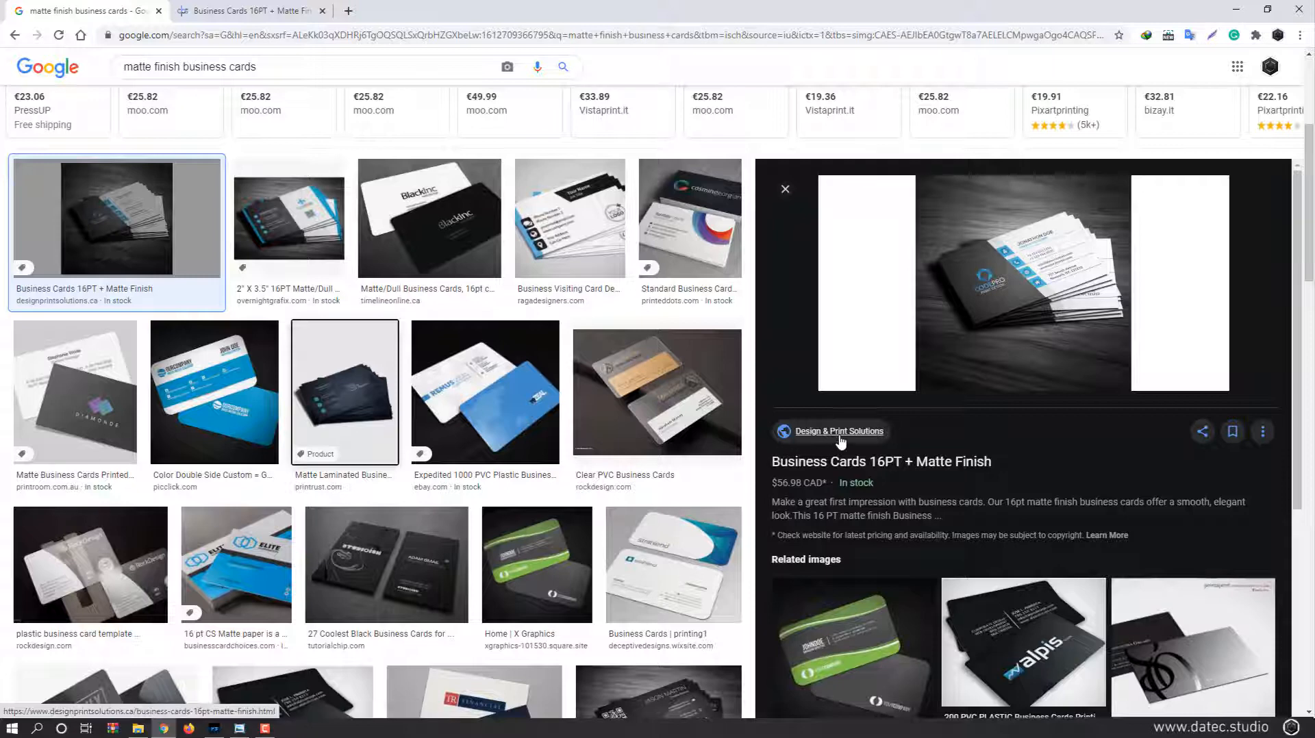
pyautogui.click(240, 9)
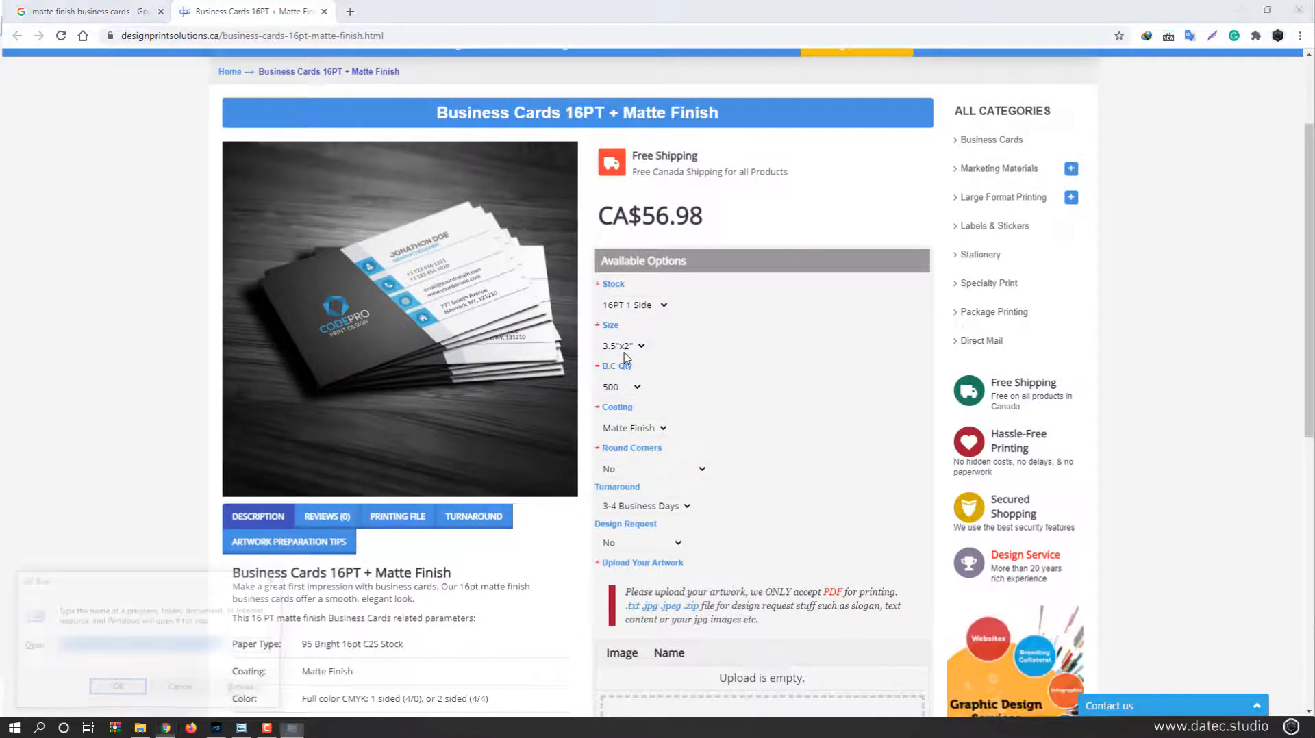
# Step: Open Calculator beside the product's size option and convert the card's 3.5-inch width to centimetres by multiplying it by 2.54
pyautogui.press('super+r')
pyautogui.write('calc')
pyautogui.press('Return')
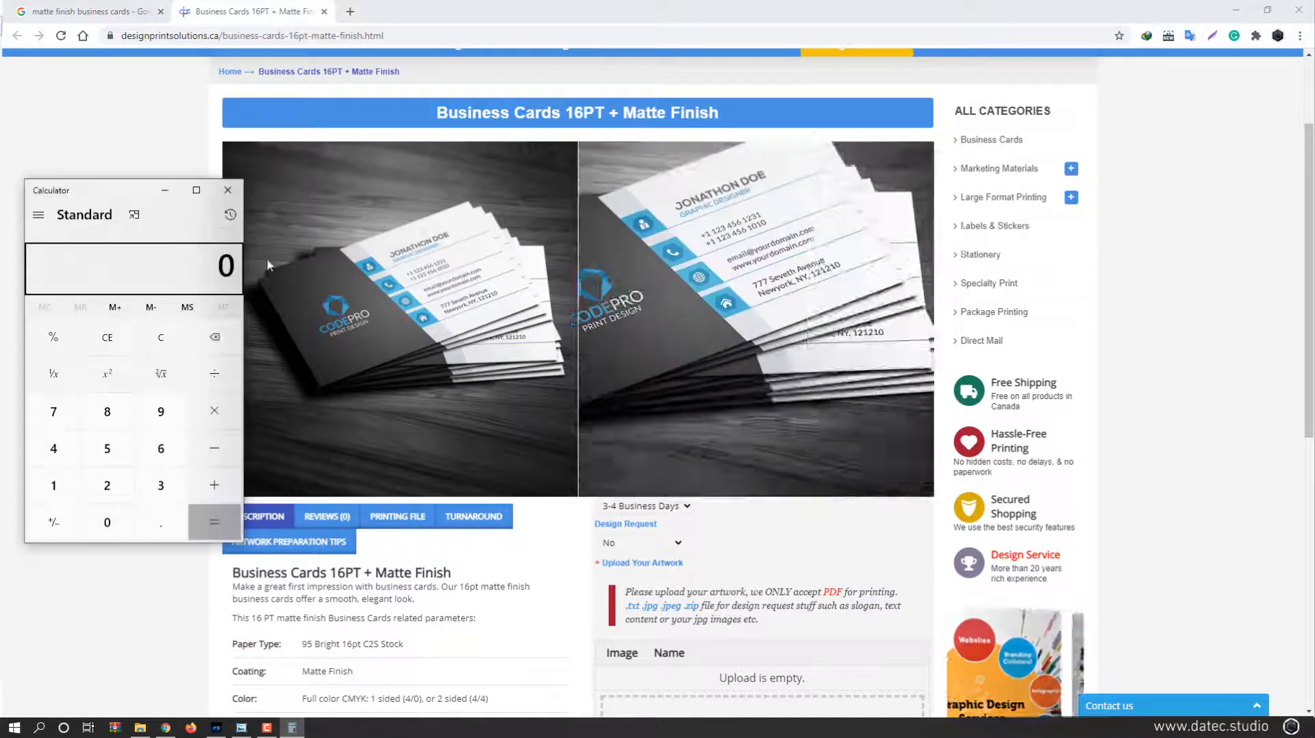
pyautogui.moveTo(103, 194); pyautogui.dragTo(859, 191)
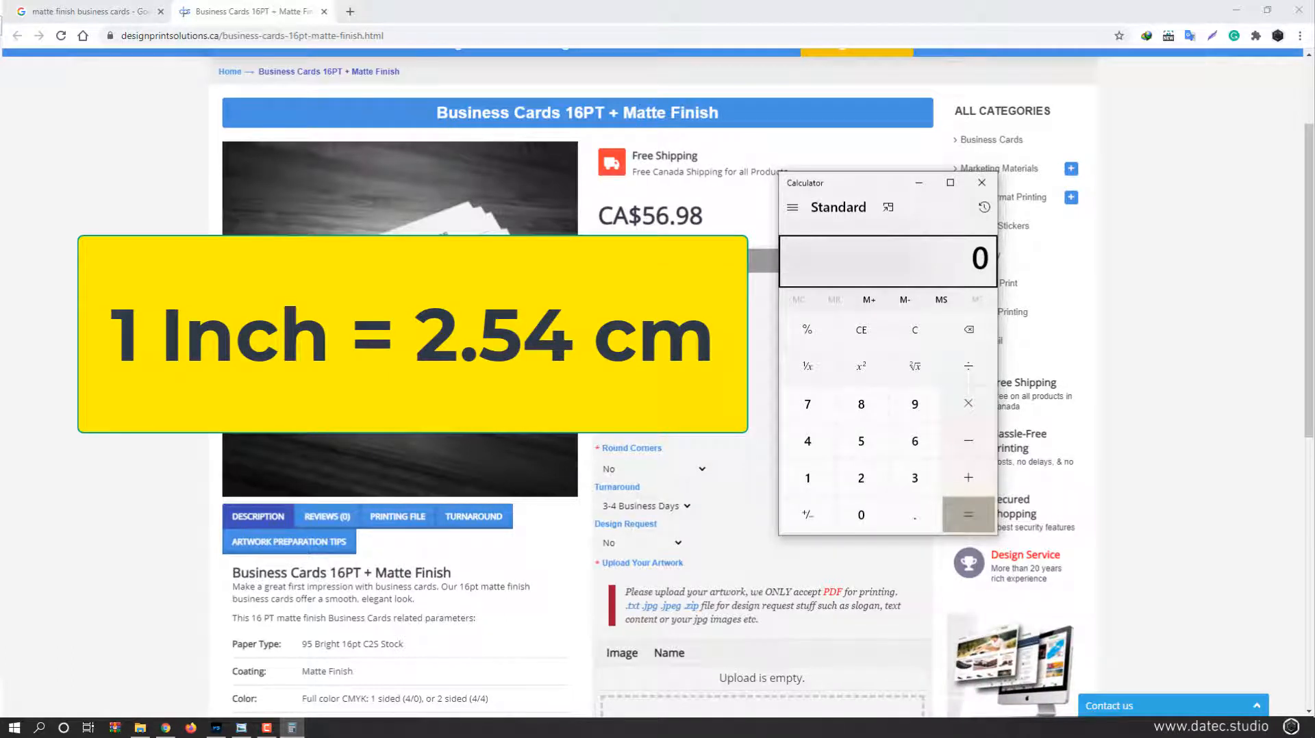
pyautogui.write('3.5')
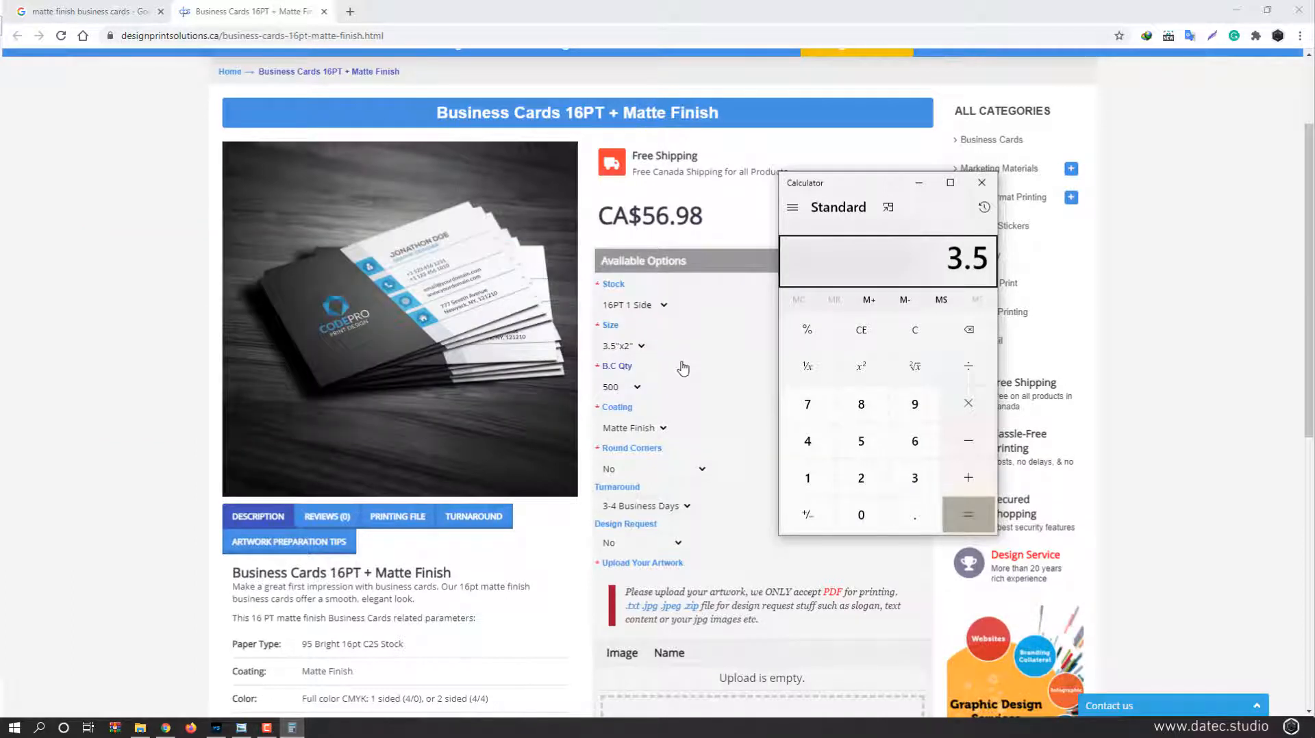
pyautogui.write('*2')
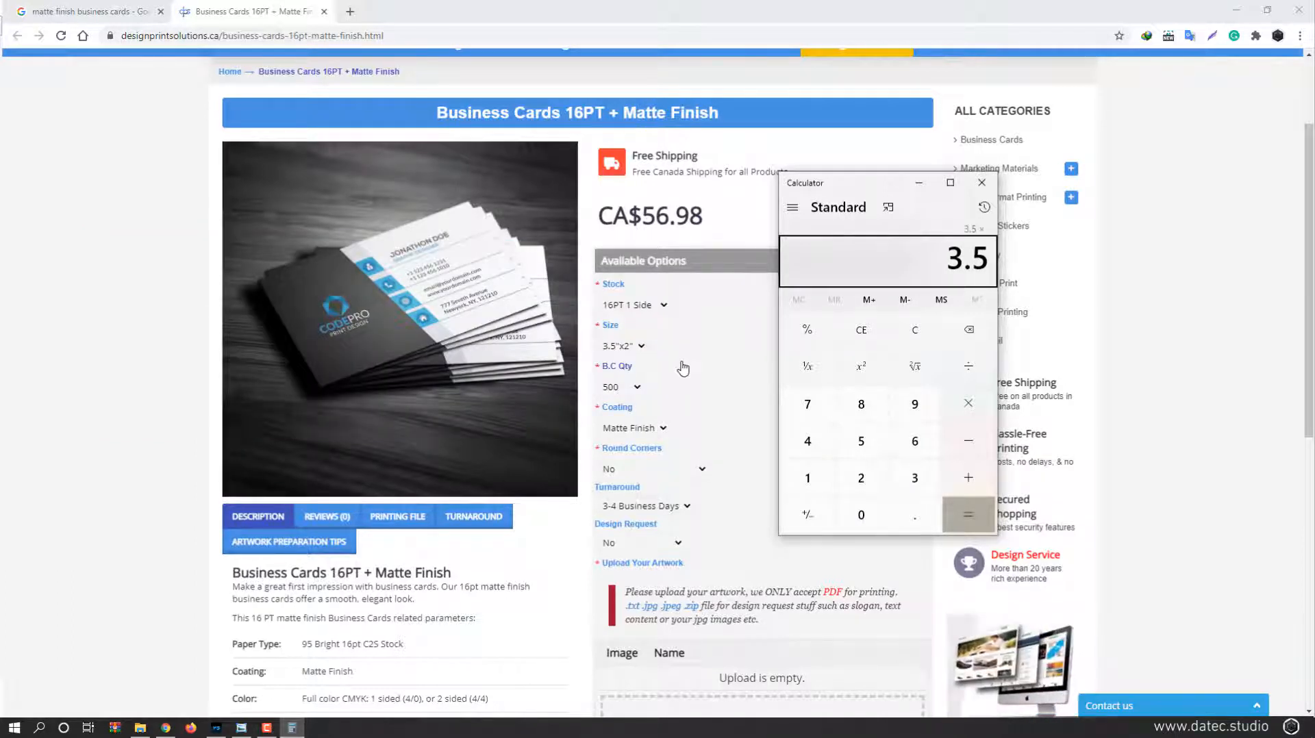
pyautogui.write('.54')
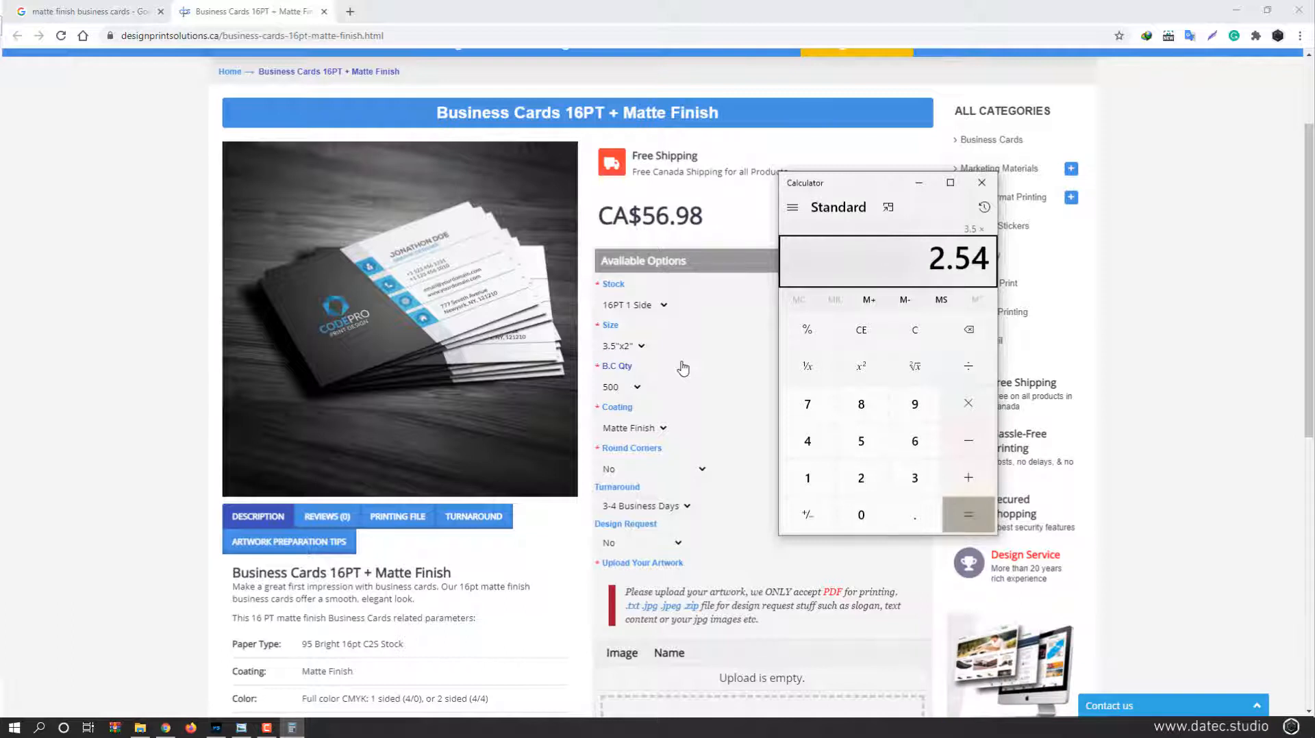
pyautogui.press('Return')
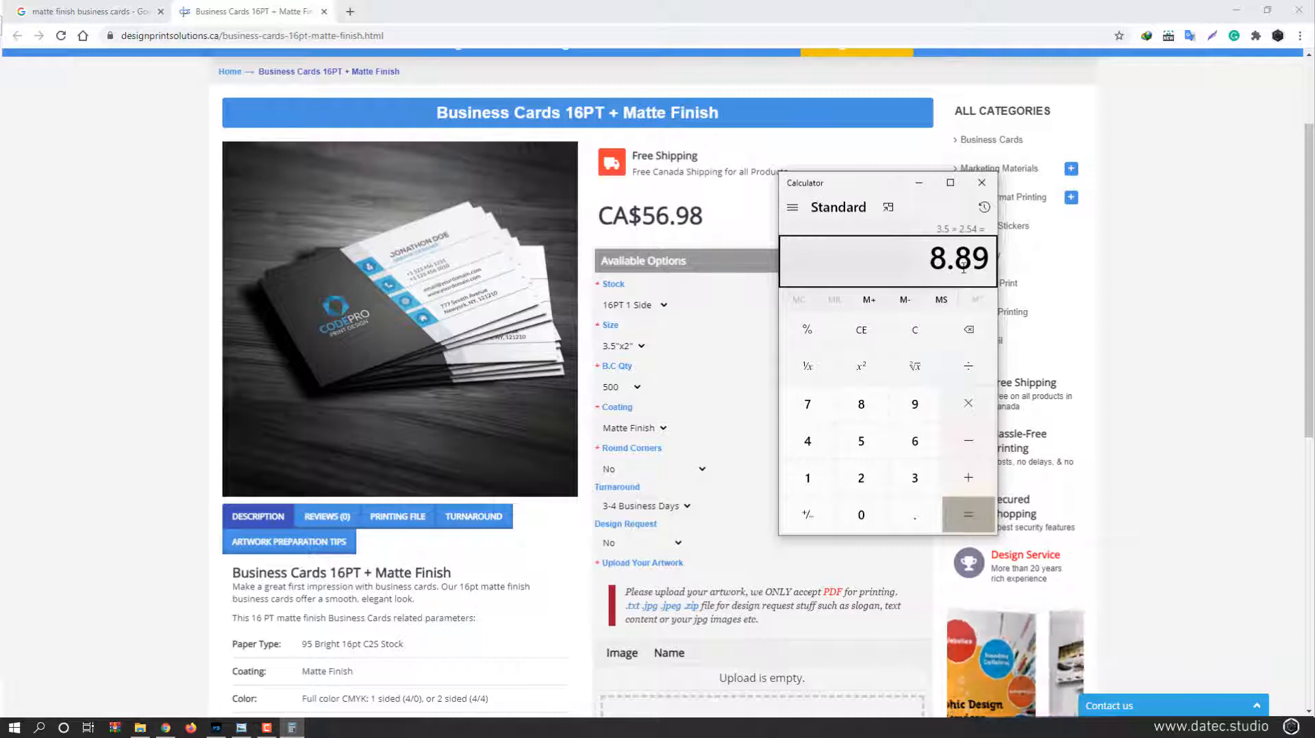
# Step: Clear the calculator and convert the card's 2-inch height to centimetres by multiplying it by 2.54
pyautogui.click(922, 329)
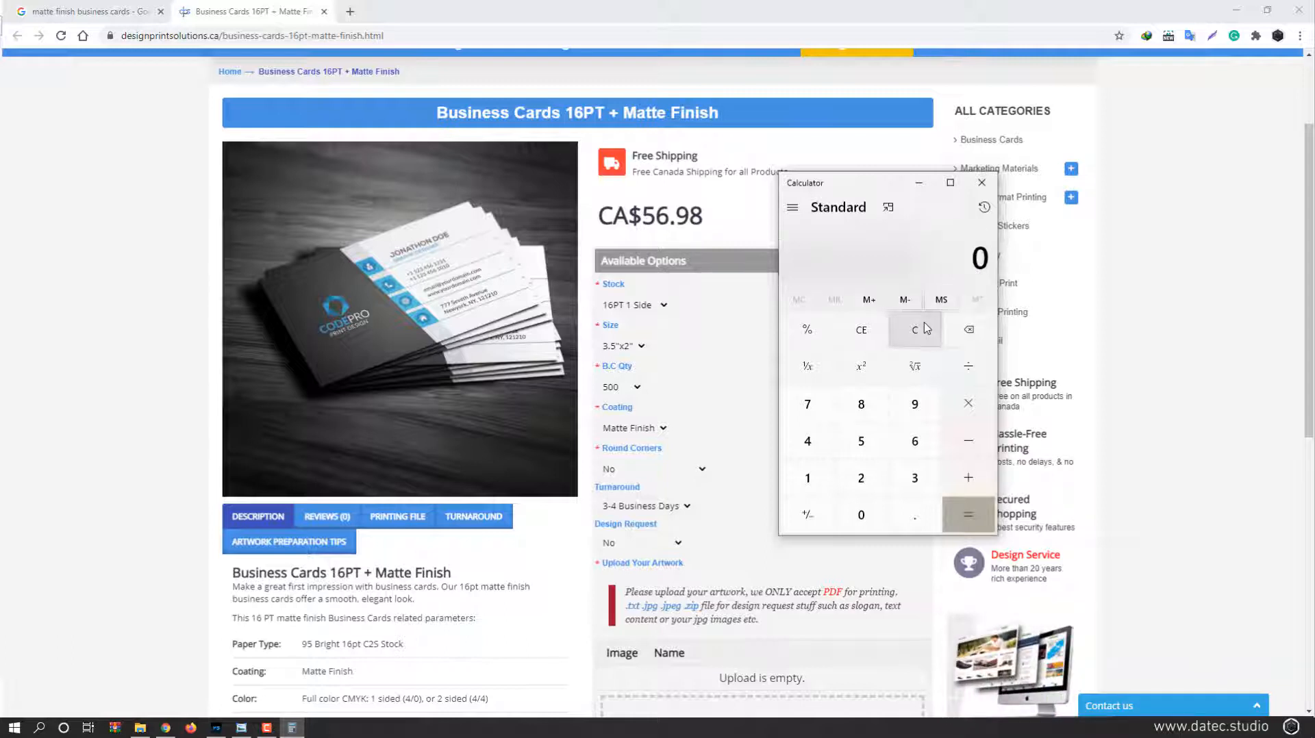
pyautogui.press('2')
pyautogui.press('*')
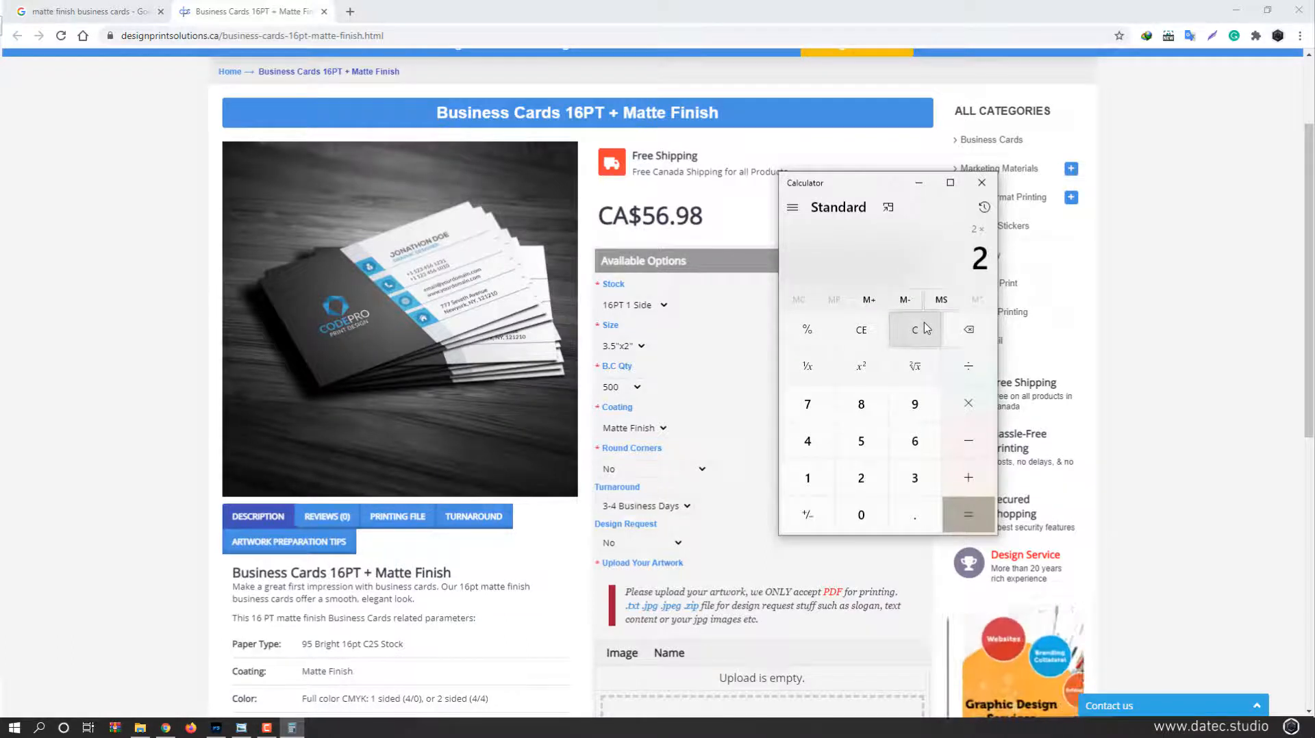
pyautogui.write('2.54')
pyautogui.press('Return')
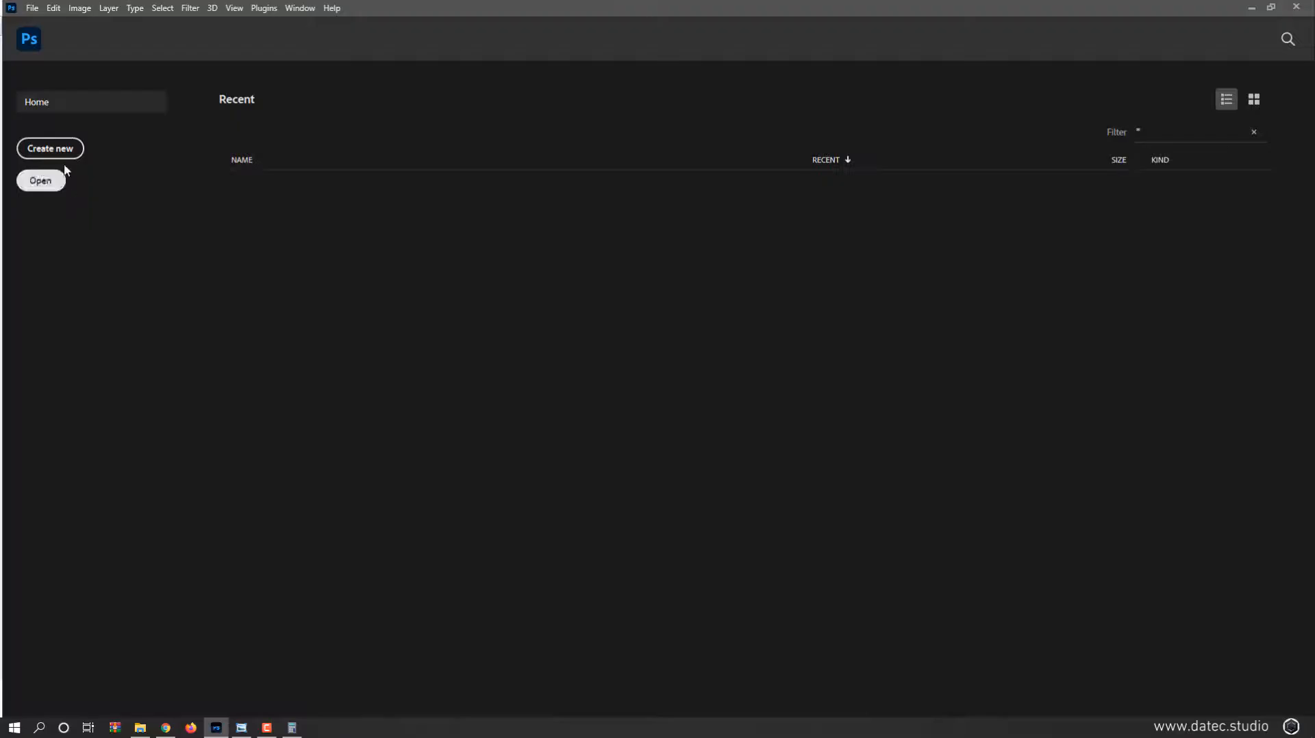
# Step: Switch to Photoshop and set up a new document in centimetres with a width of 8.9 and a height of 5
pyautogui.click(66, 156)
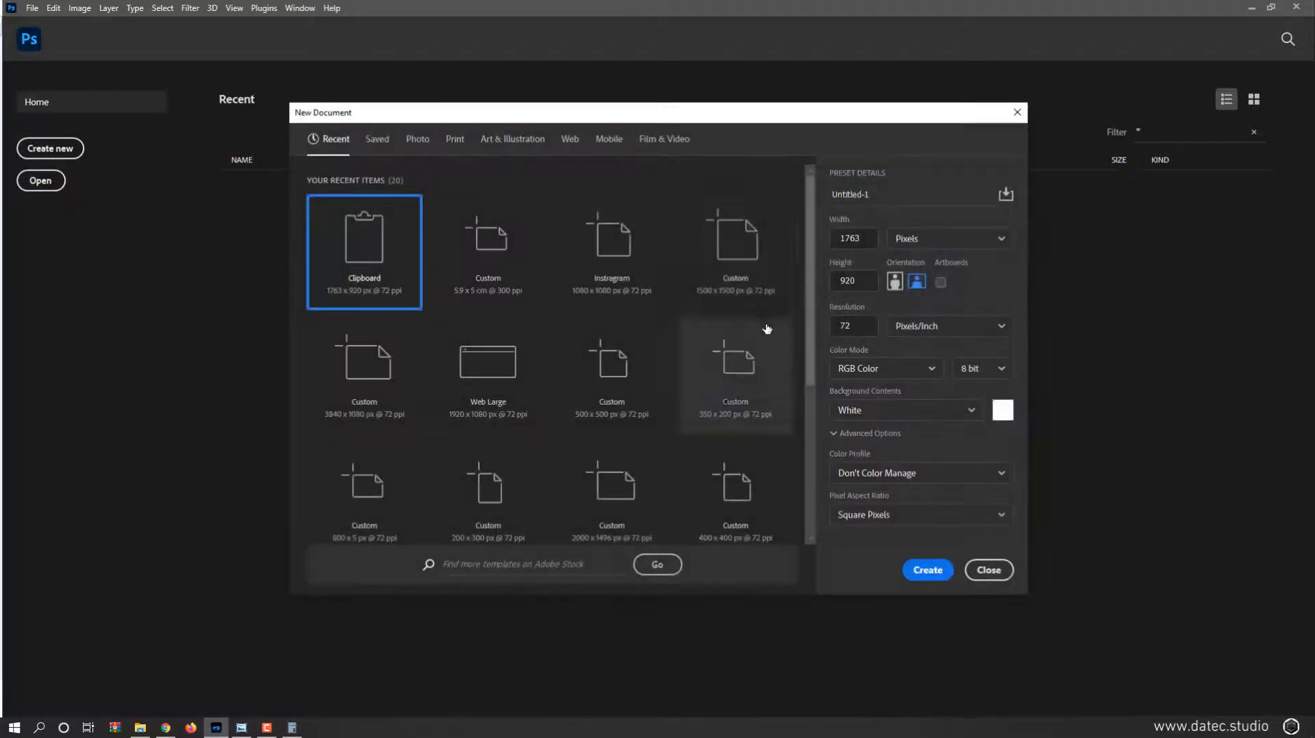
pyautogui.click(910, 244)
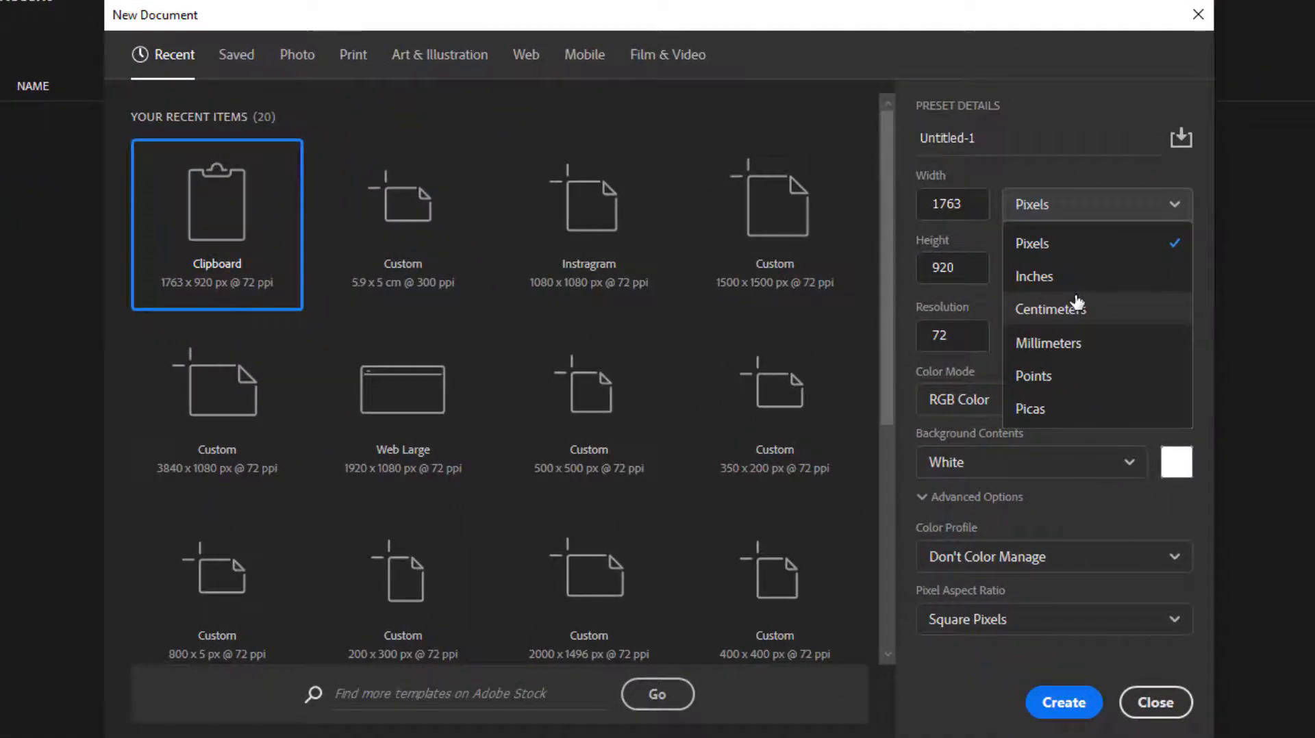
pyautogui.click(1080, 307)
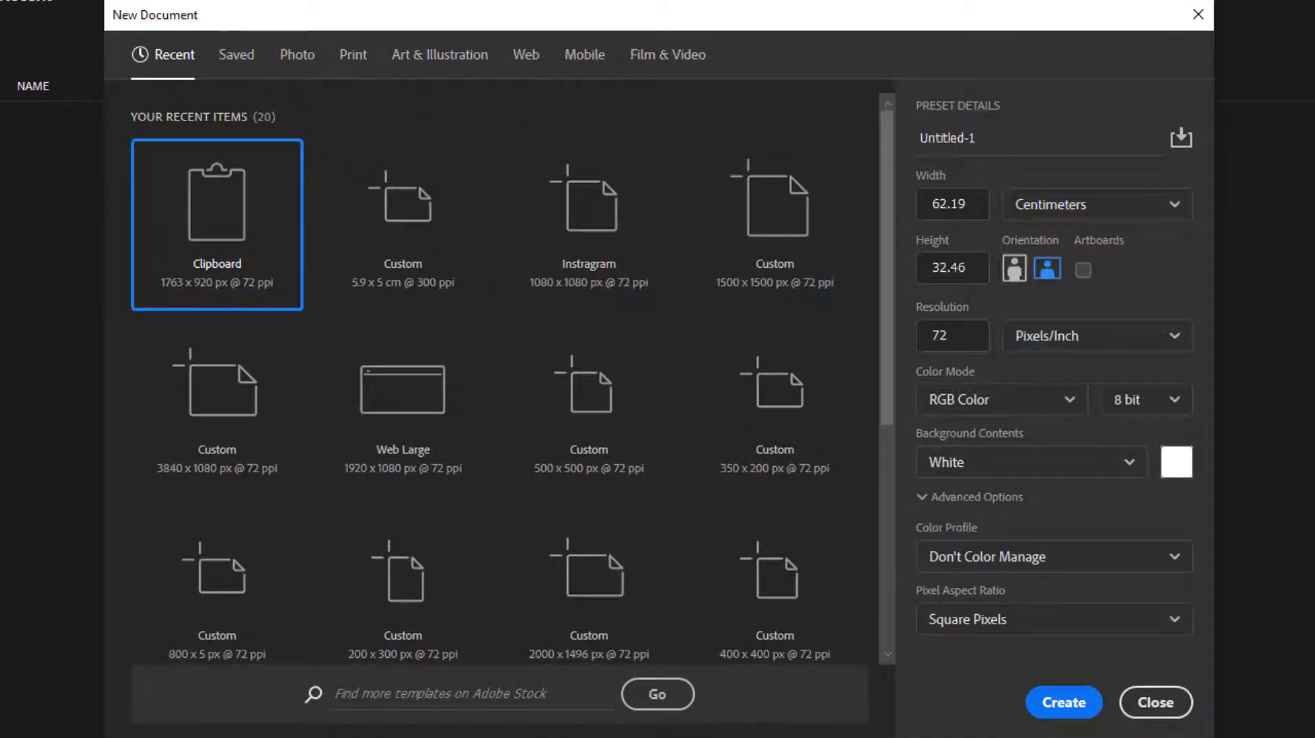
pyautogui.moveTo(970, 206); pyautogui.dragTo(899, 223)
pyautogui.write('8.9')
pyautogui.press('Tab')
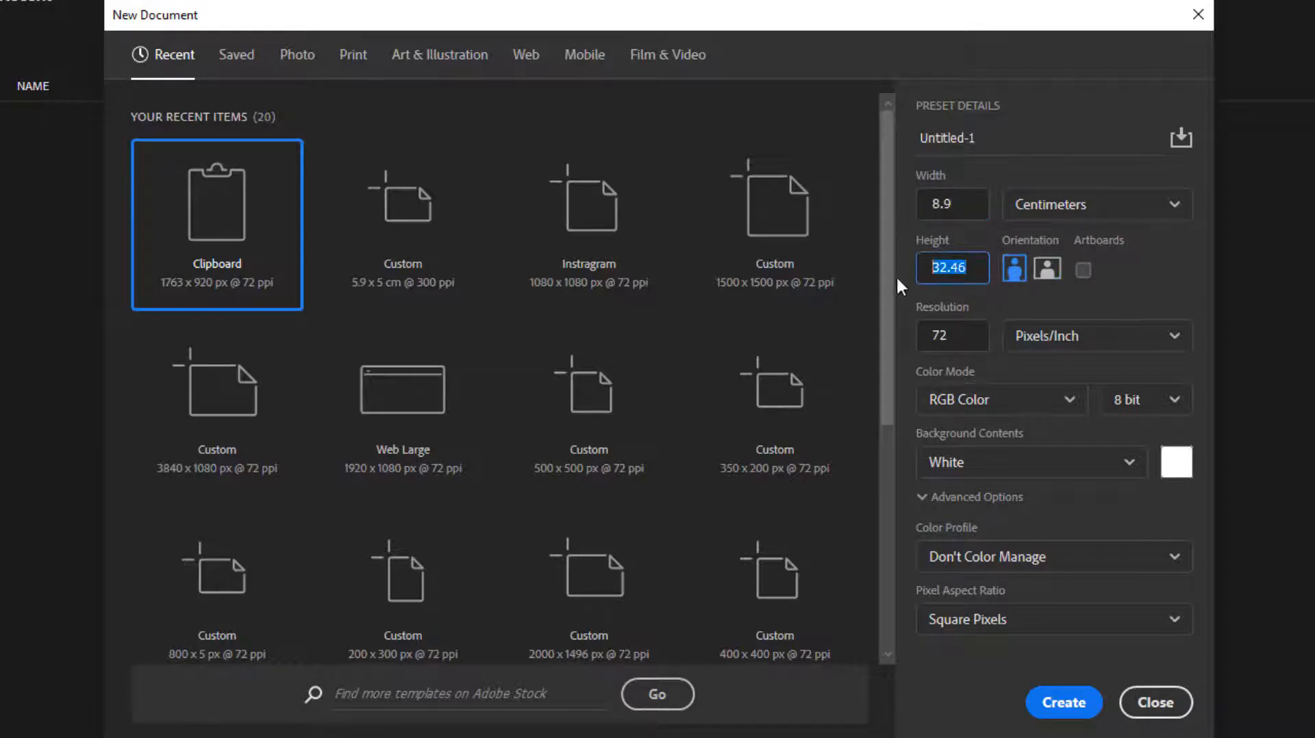
pyautogui.write('5')
# Step: Set the new document's resolution to 300 pixels/inch and its colour mode to CMYK Color, and create it
pyautogui.click(969, 331)
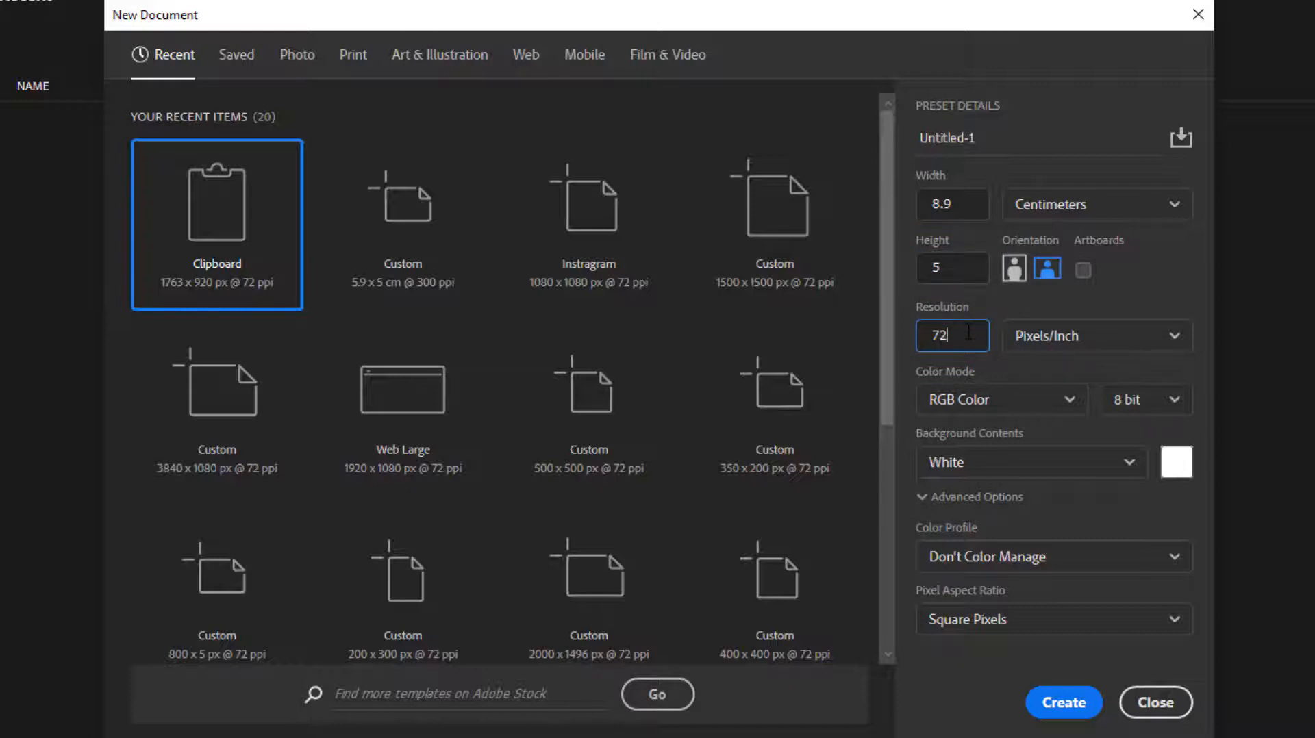
pyautogui.moveTo(968, 331); pyautogui.dragTo(925, 336)
pyautogui.write('300')
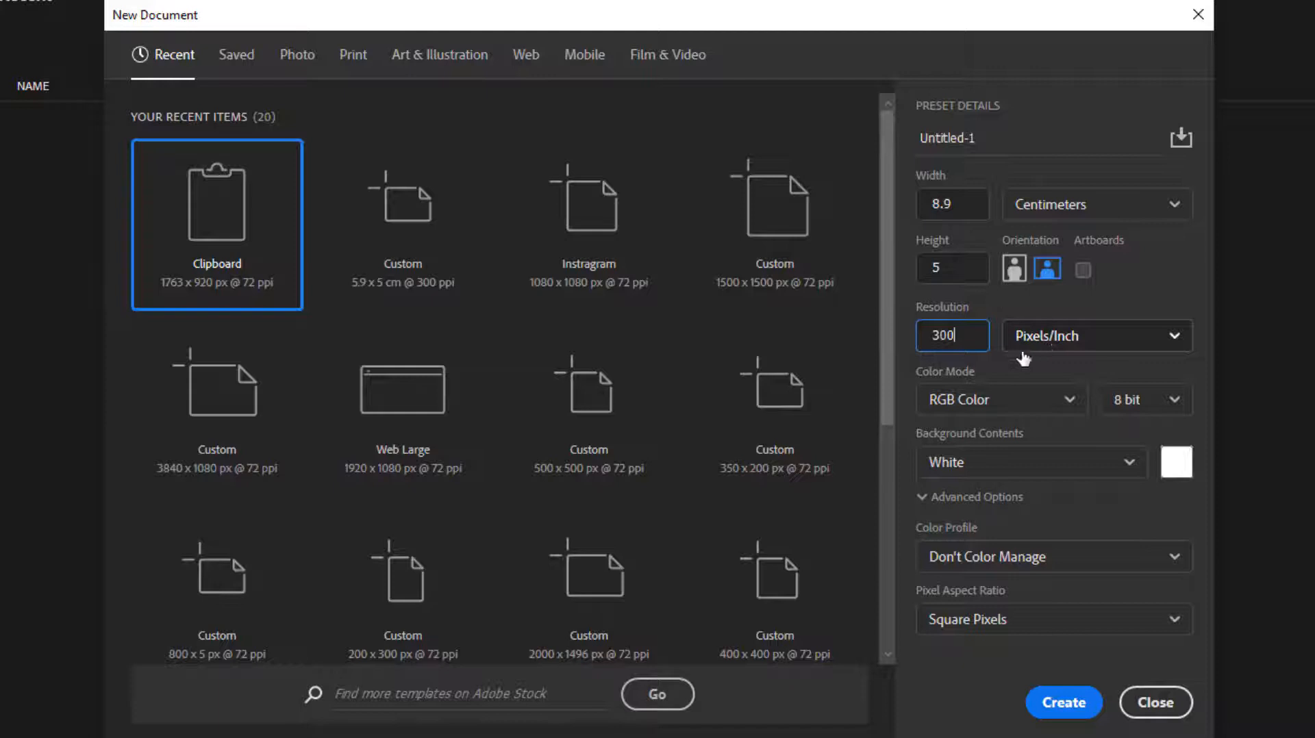
pyautogui.click(987, 401)
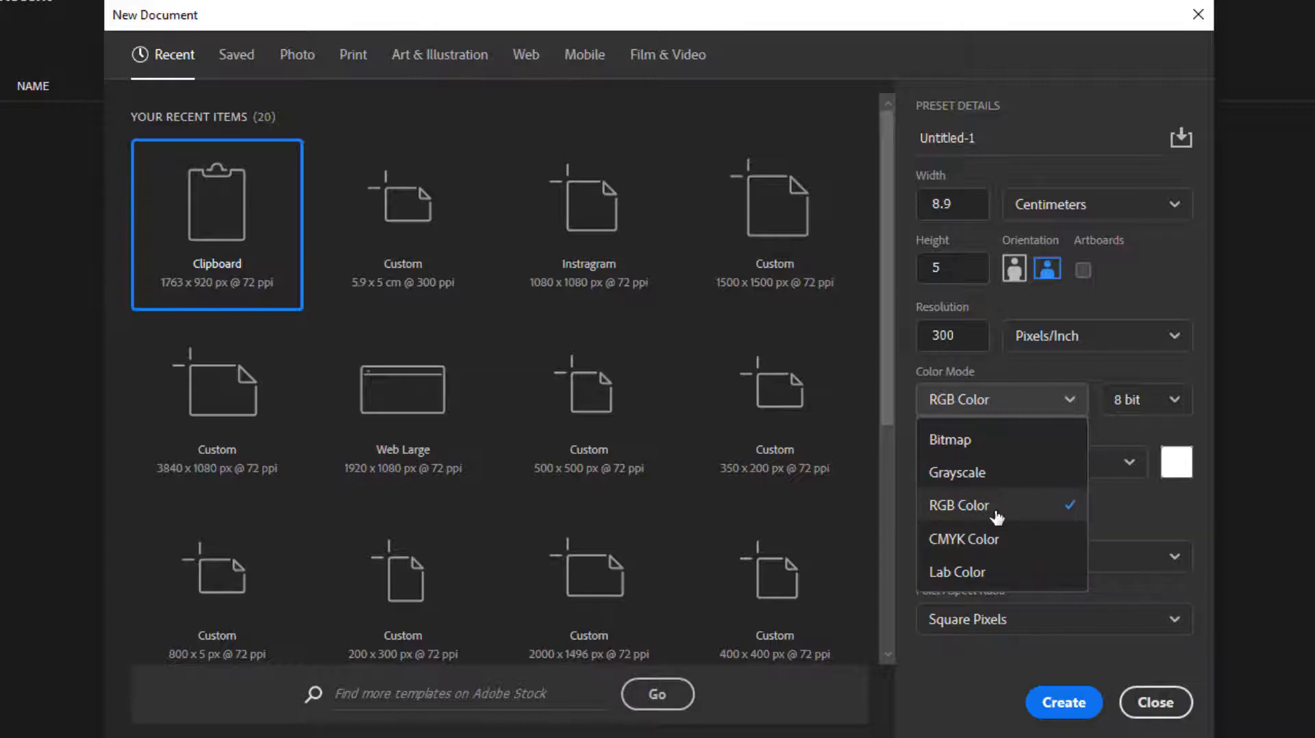
pyautogui.click(998, 539)
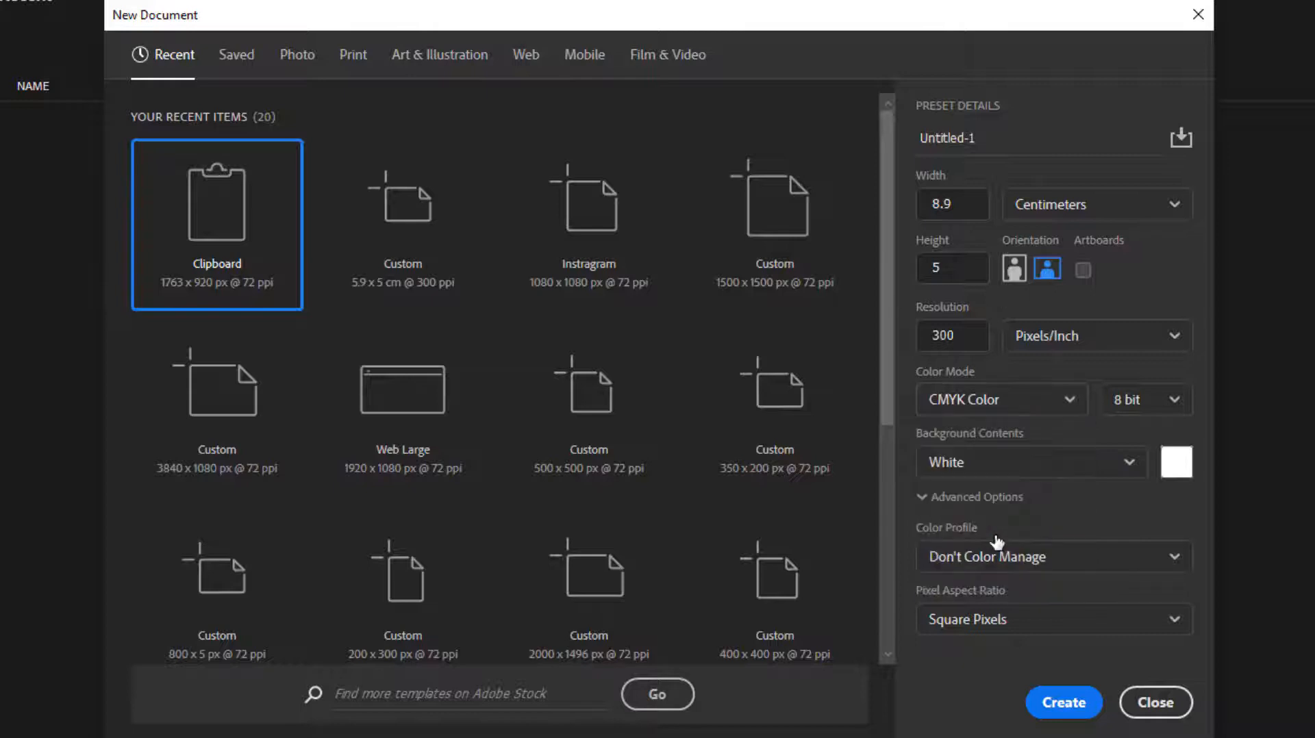
pyautogui.click(1054, 705)
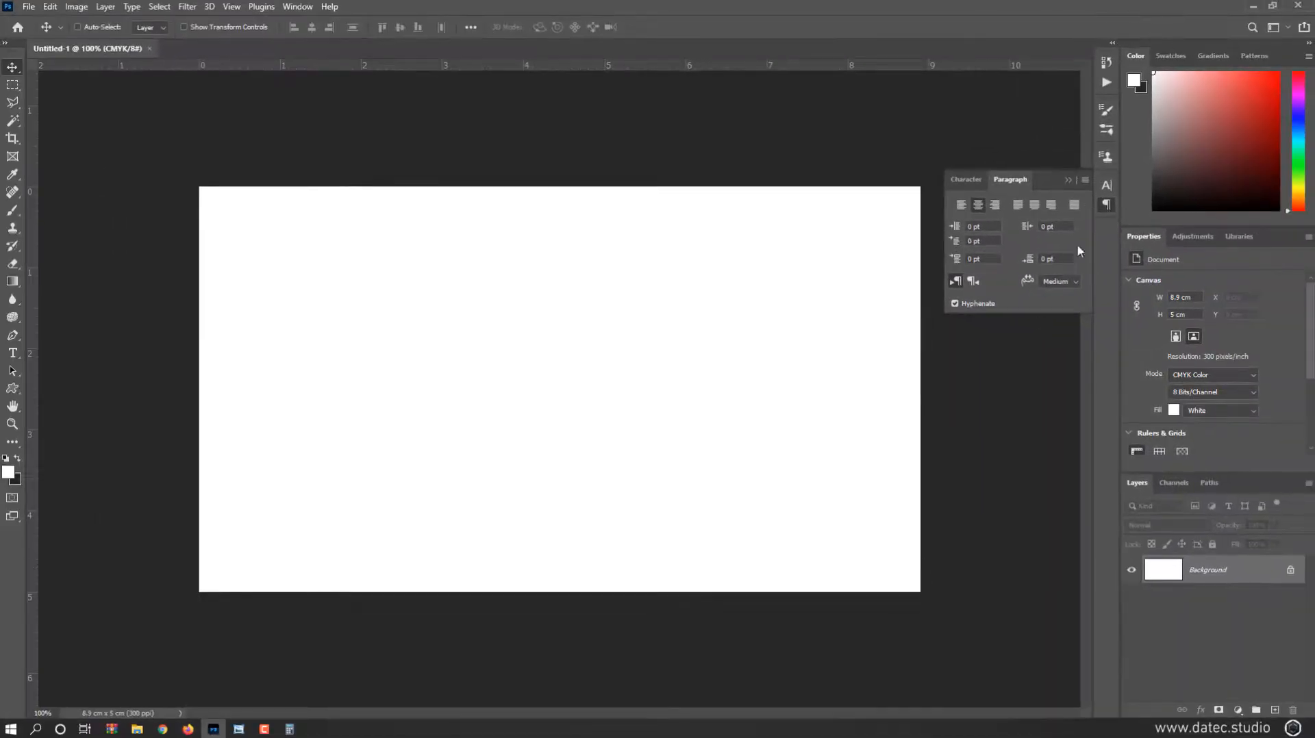
# Step: Collapse the paragraph settings and check that the rulers are enabled and use centimetres
pyautogui.click(1107, 207)
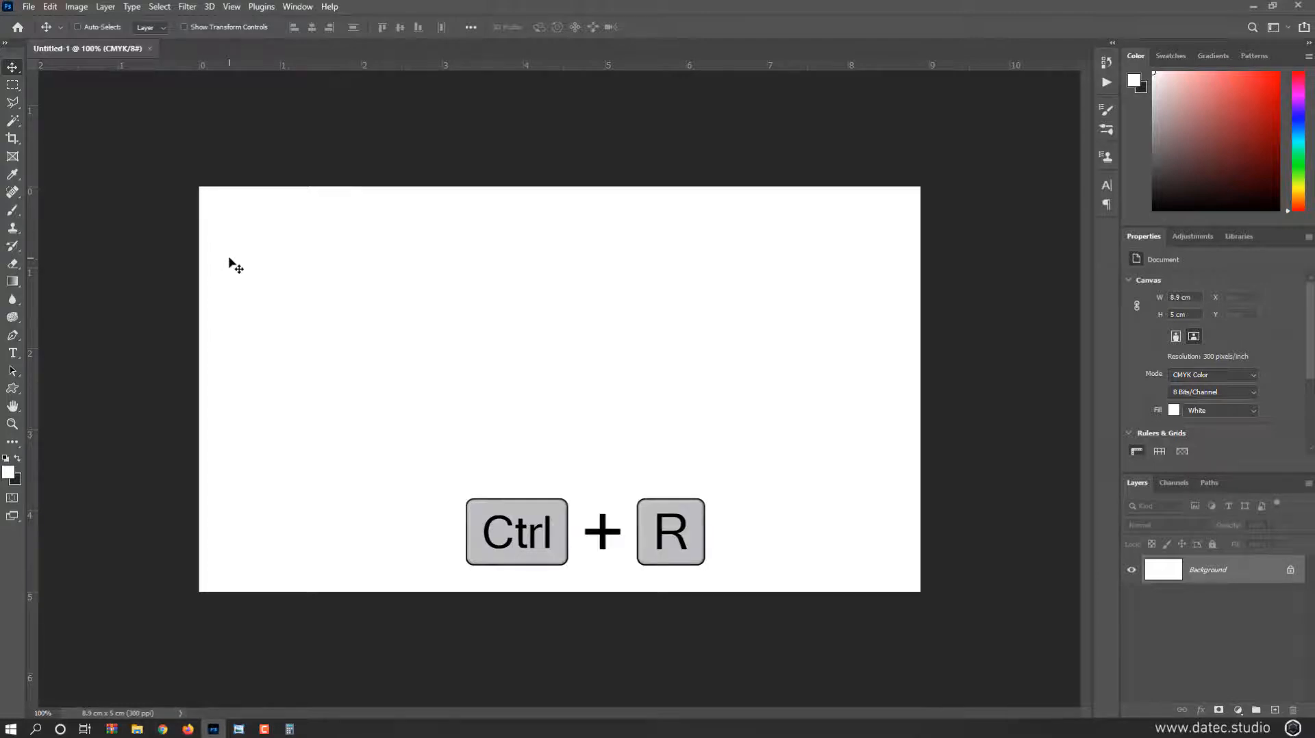
pyautogui.click(232, 8)
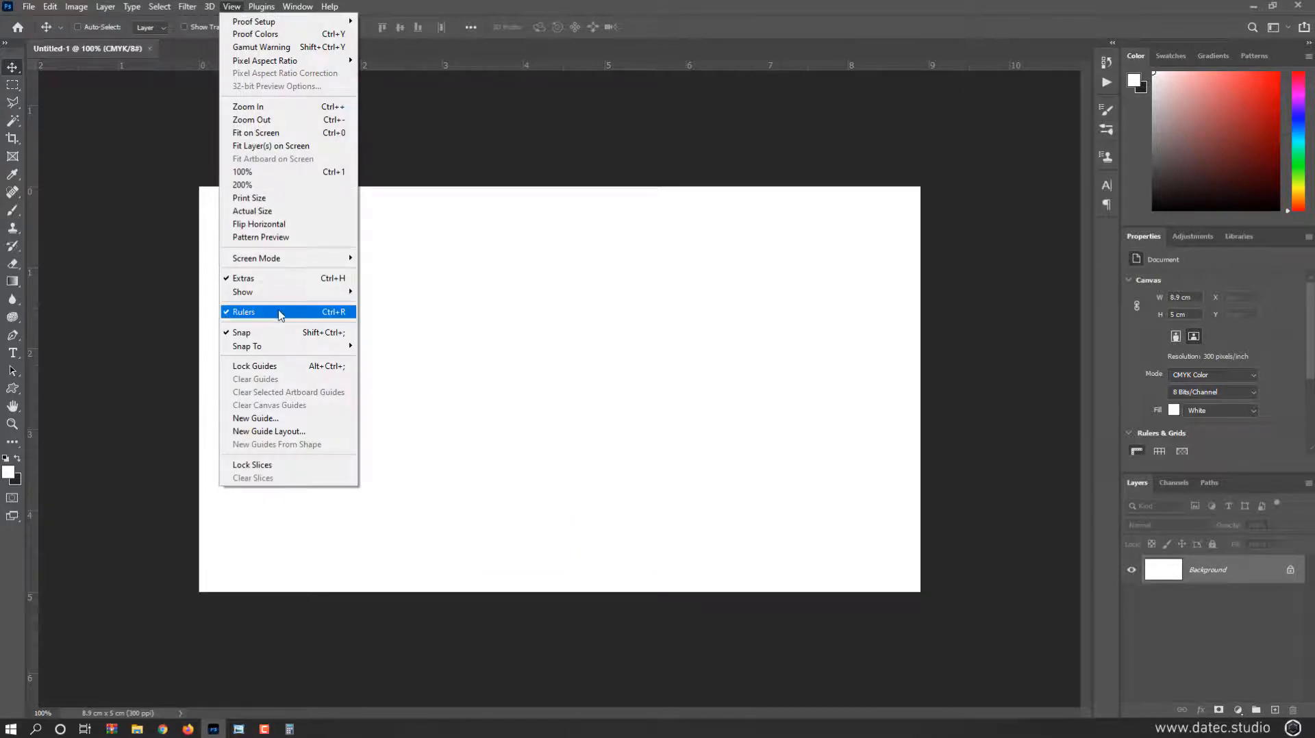
pyautogui.click(453, 315)
pyautogui.rightClick(464, 68)
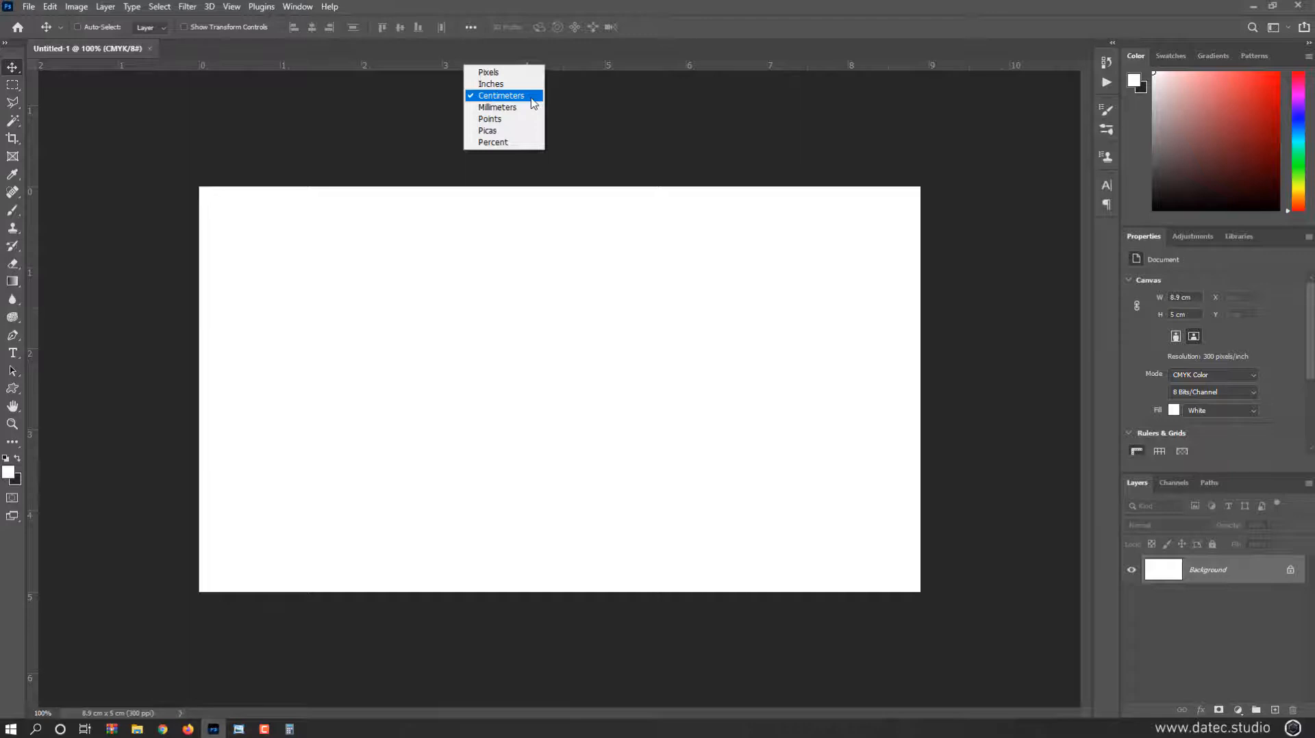
pyautogui.click(574, 115)
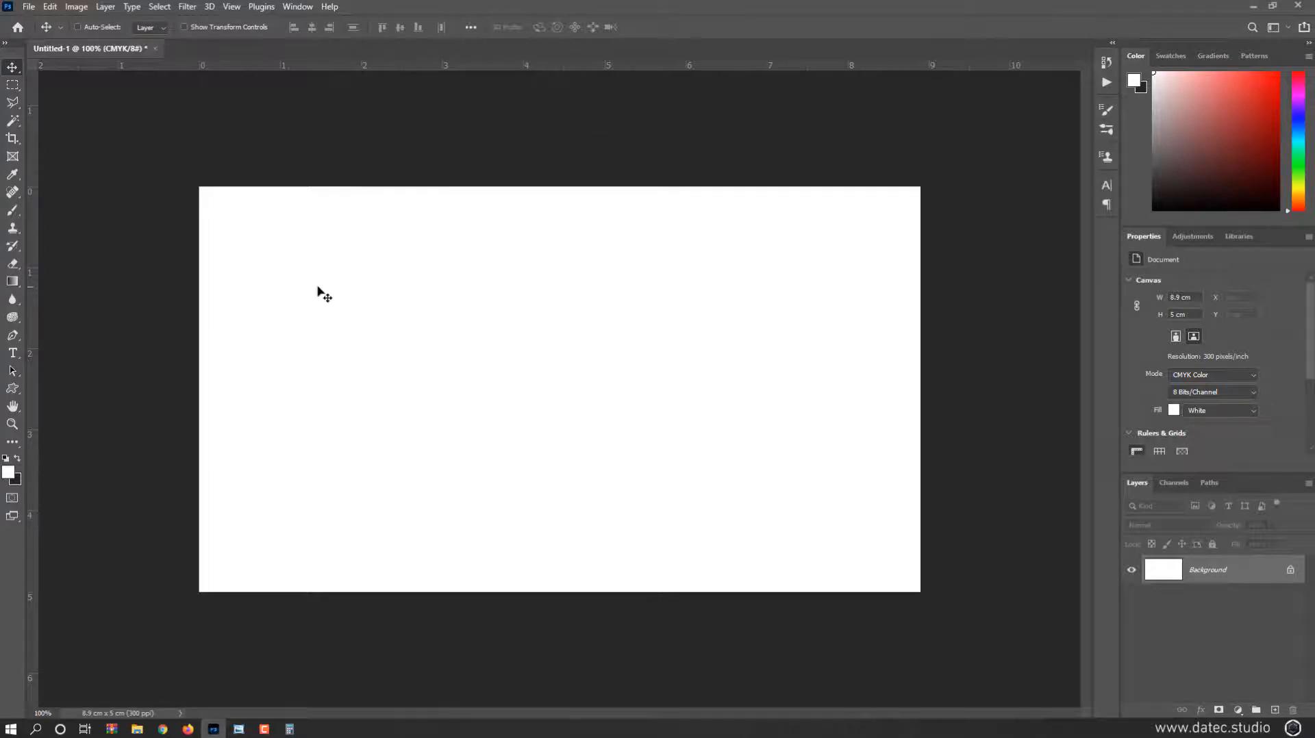
# Step: Place guides through the canvas's vertical and horizontal centres and about 0.5 cm inside its left and top edges
pyautogui.moveTo(109, 291); pyautogui.dragTo(560, 321)
pyautogui.moveTo(626, 65); pyautogui.dragTo(602, 389)
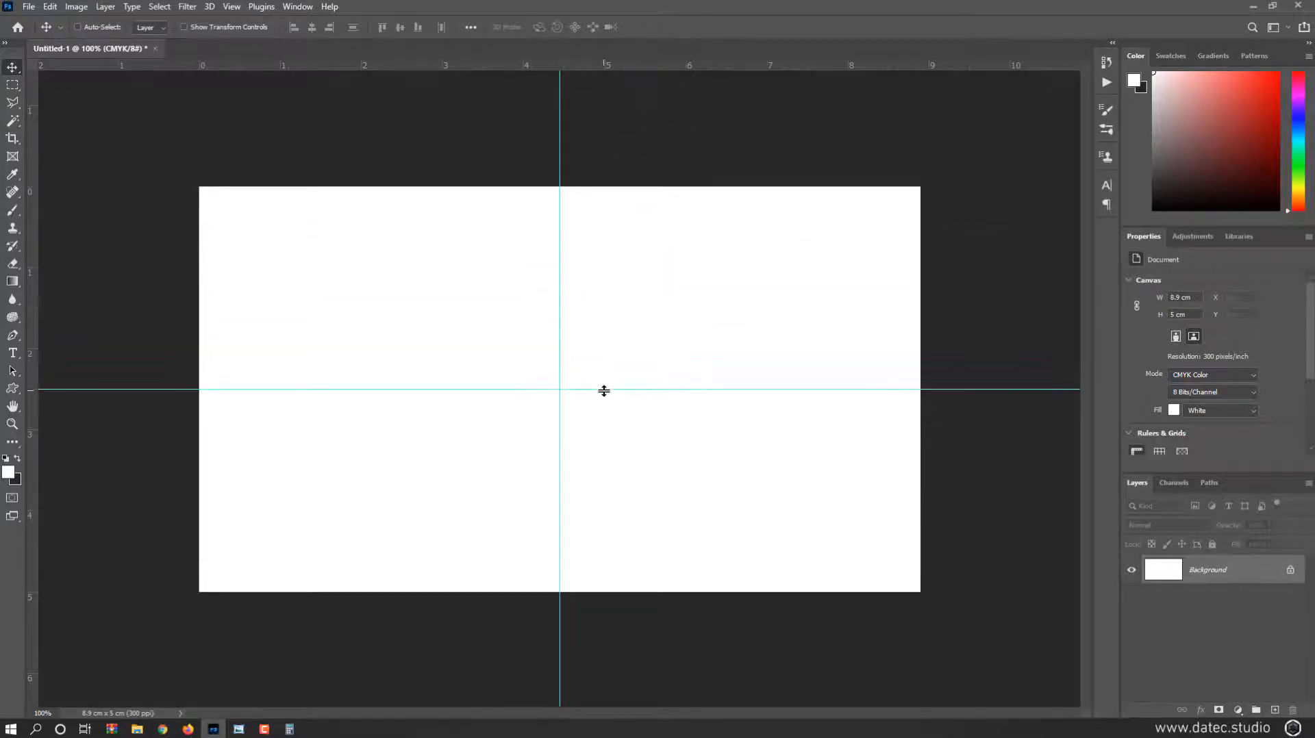
pyautogui.moveTo(32, 366); pyautogui.dragTo(240, 359)
pyautogui.moveTo(410, 66); pyautogui.dragTo(362, 227)
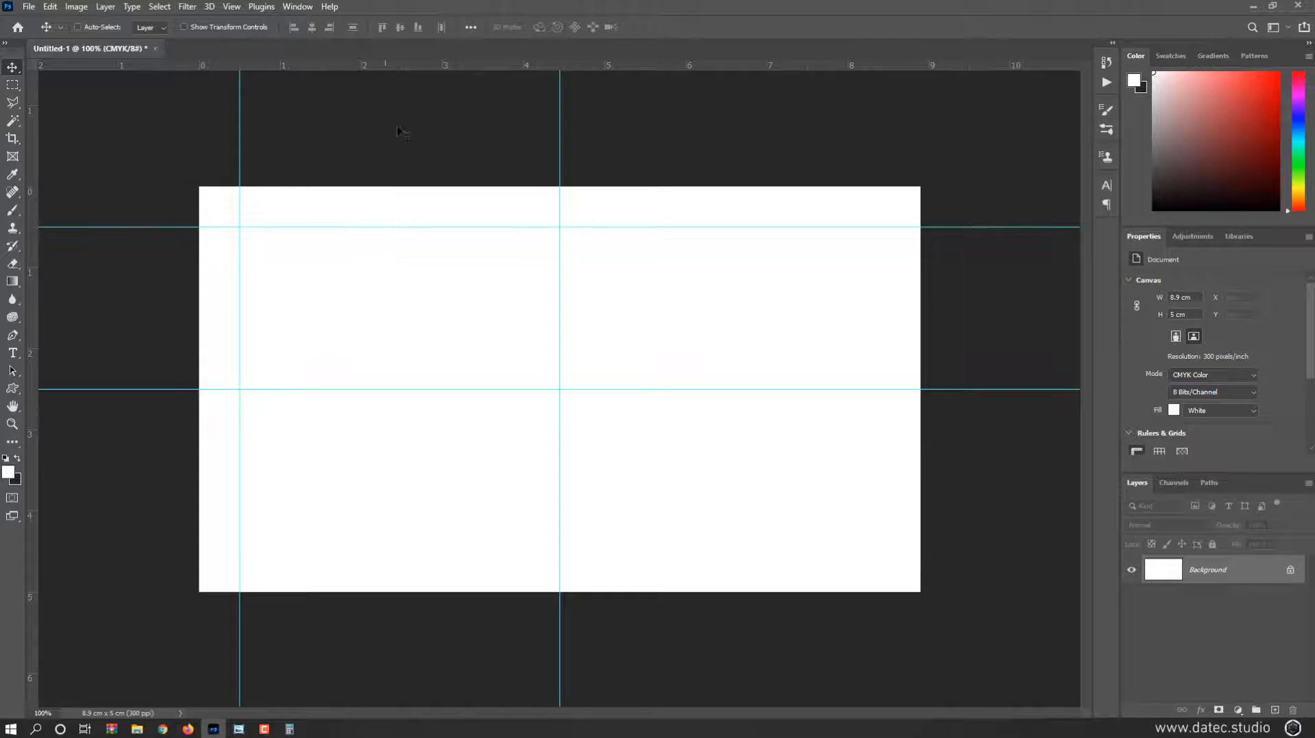
# Step: Move the ruler origin to the canvas's bottom-left corner and place a horizontal guide about 0.5 cm above the bottom edge
pyautogui.moveTo(419, 66); pyautogui.dragTo(381, 548)
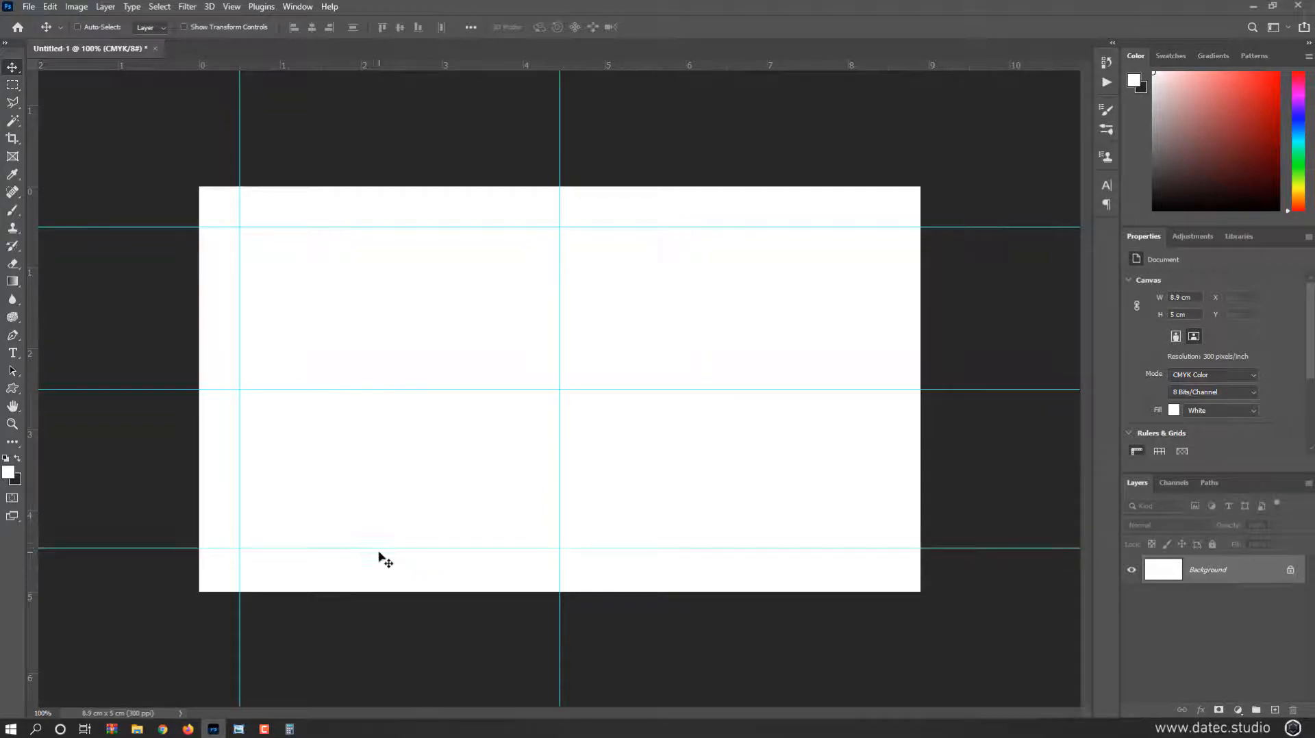
pyautogui.hotkey('ctrl', 'z')
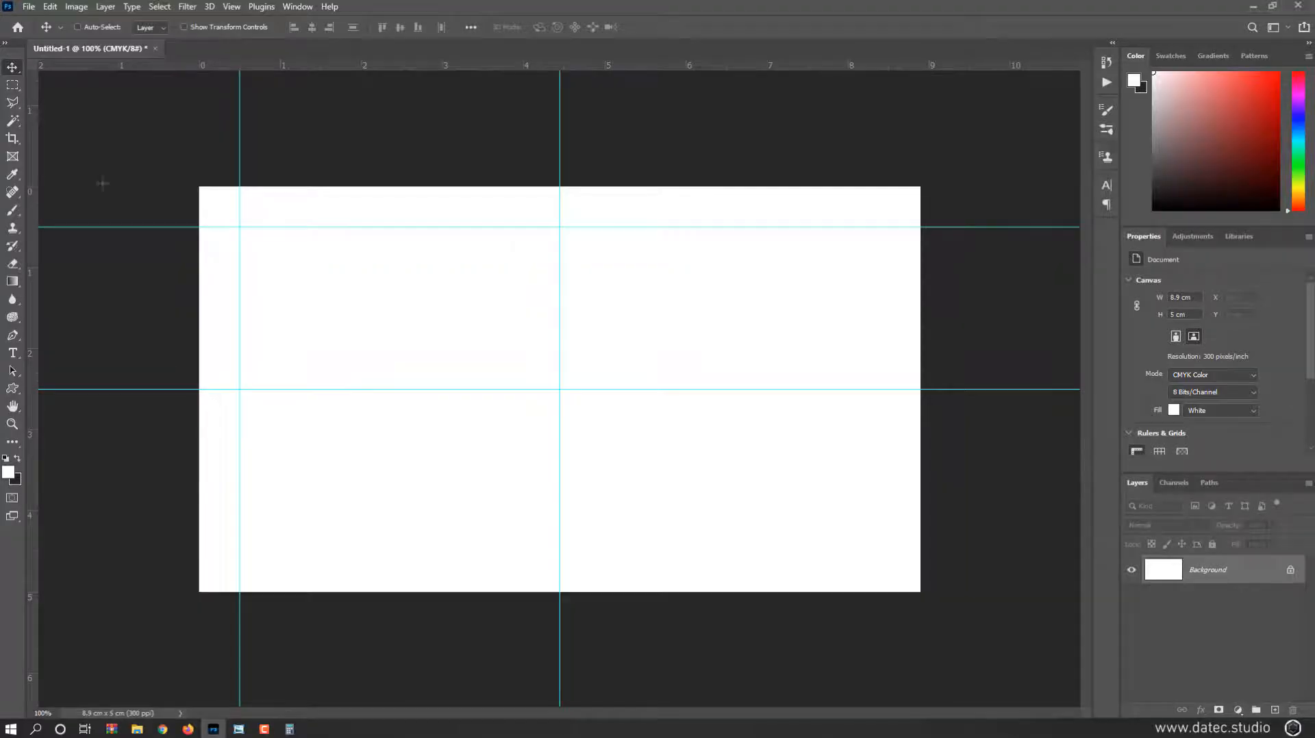
pyautogui.moveTo(32, 68); pyautogui.dragTo(199, 591)
pyautogui.moveTo(397, 66); pyautogui.dragTo(376, 551)
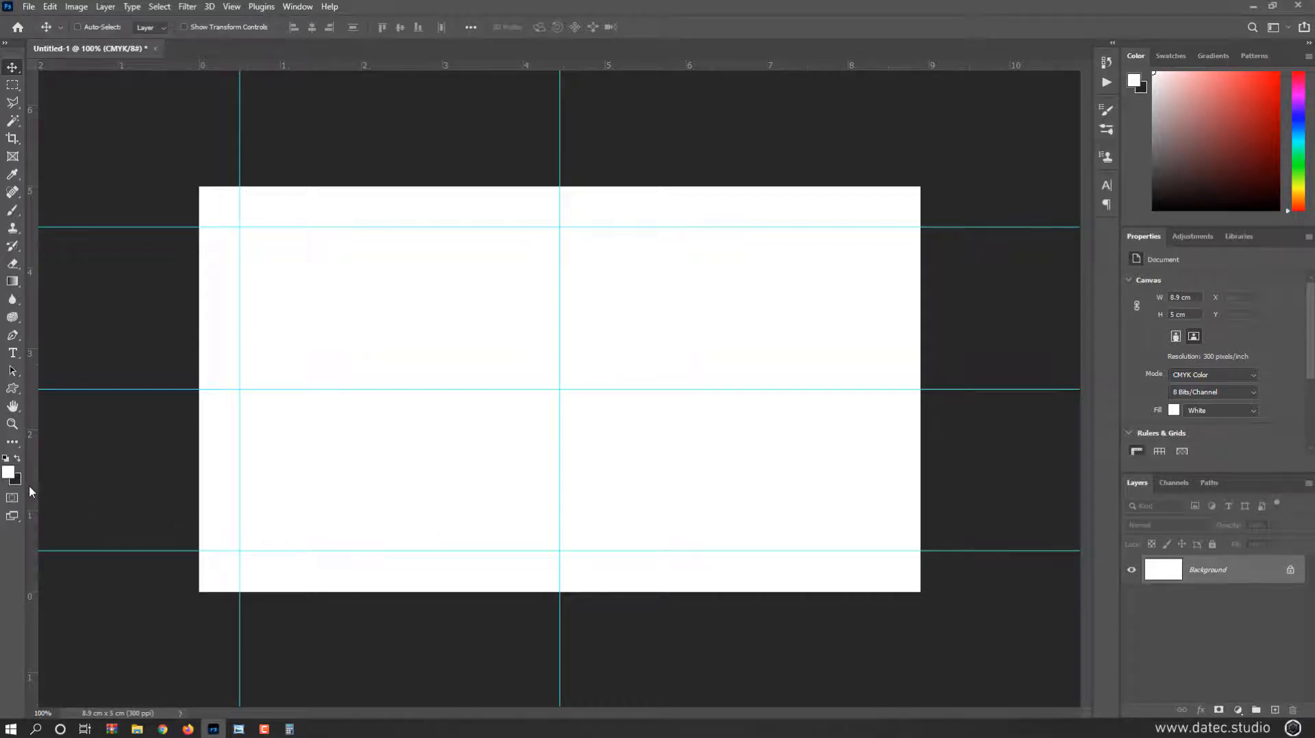
# Step: Move the ruler origin to the canvas's top-right corner and place a vertical guide about 0.5 cm inside the right edge
pyautogui.moveTo(31, 65); pyautogui.dragTo(920, 185)
pyautogui.moveTo(882, 66); pyautogui.dragTo(847, 267)
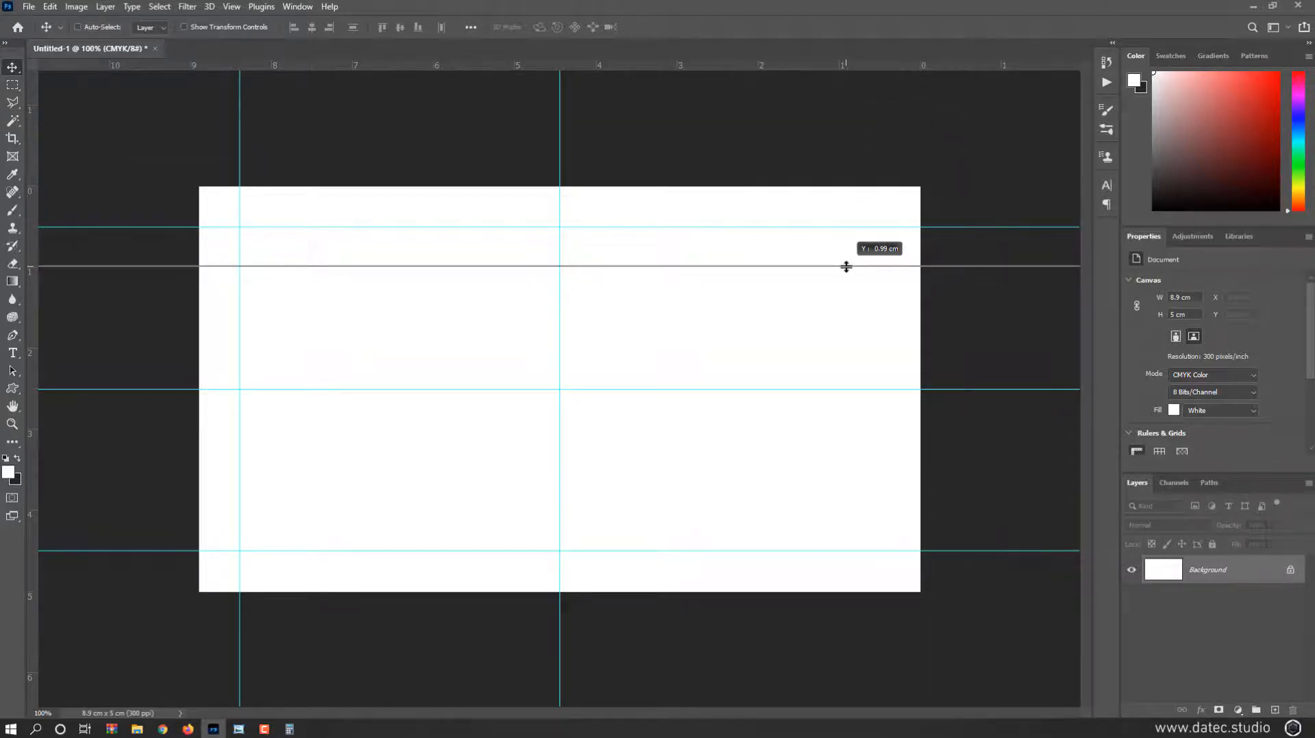
pyautogui.press('alt')
pyautogui.moveTo(847, 267)
pyautogui.mouseDown()
pyautogui.moveTo(886, 273)
pyautogui.moveTo(858, 272)
pyautogui.mouseUp()
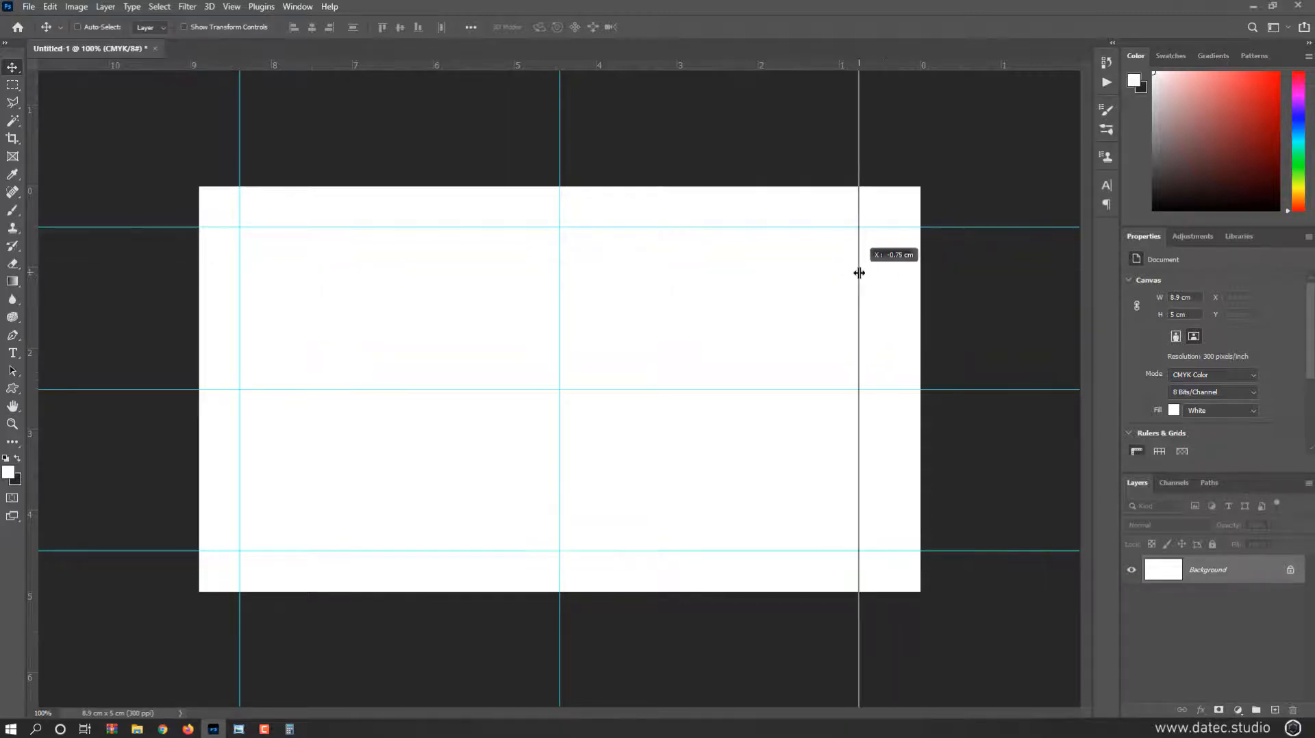
pyautogui.moveTo(859, 273)
pyautogui.mouseDown()
pyautogui.moveTo(901, 278)
pyautogui.moveTo(877, 283)
pyautogui.mouseUp()
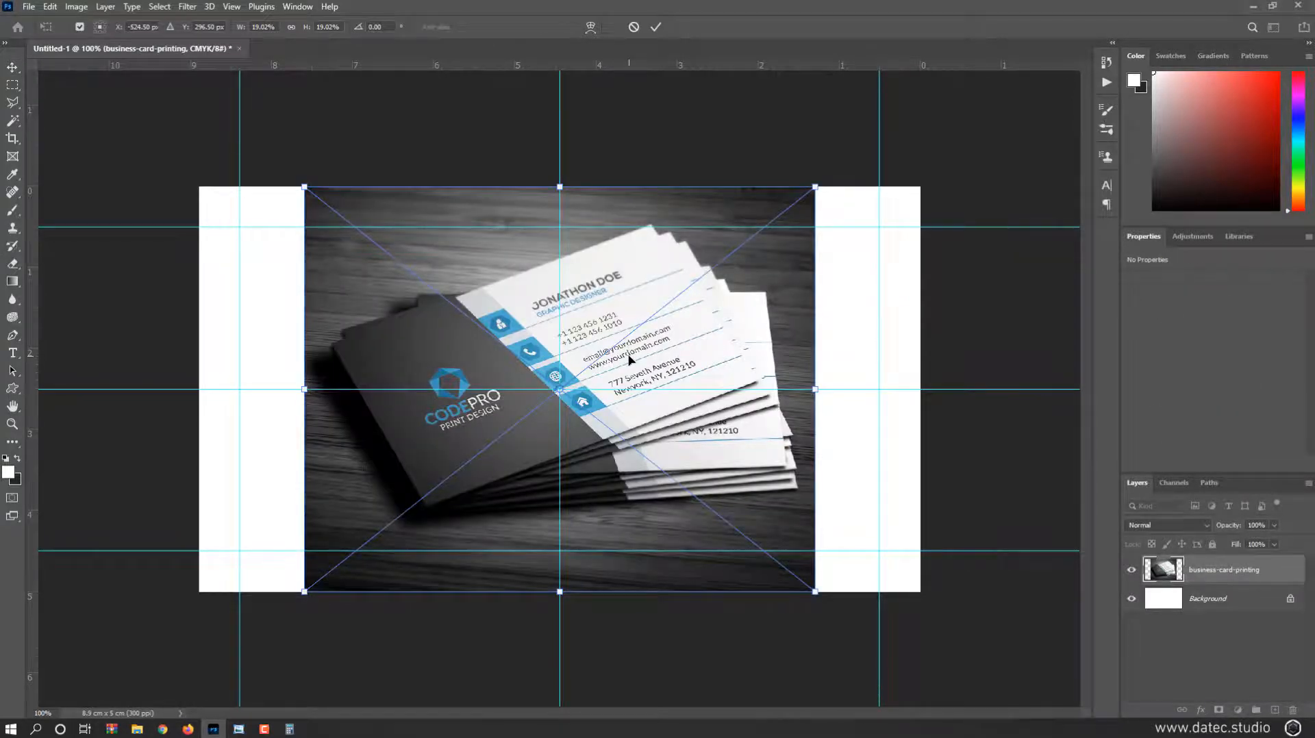
# Step: Place the business-card-printing image flush with the canvas's left edge and hide the guides
pyautogui.press('Return')
pyautogui.moveTo(630, 359); pyautogui.dragTo(526, 359)
pyautogui.hotkey('ctrl', ';')
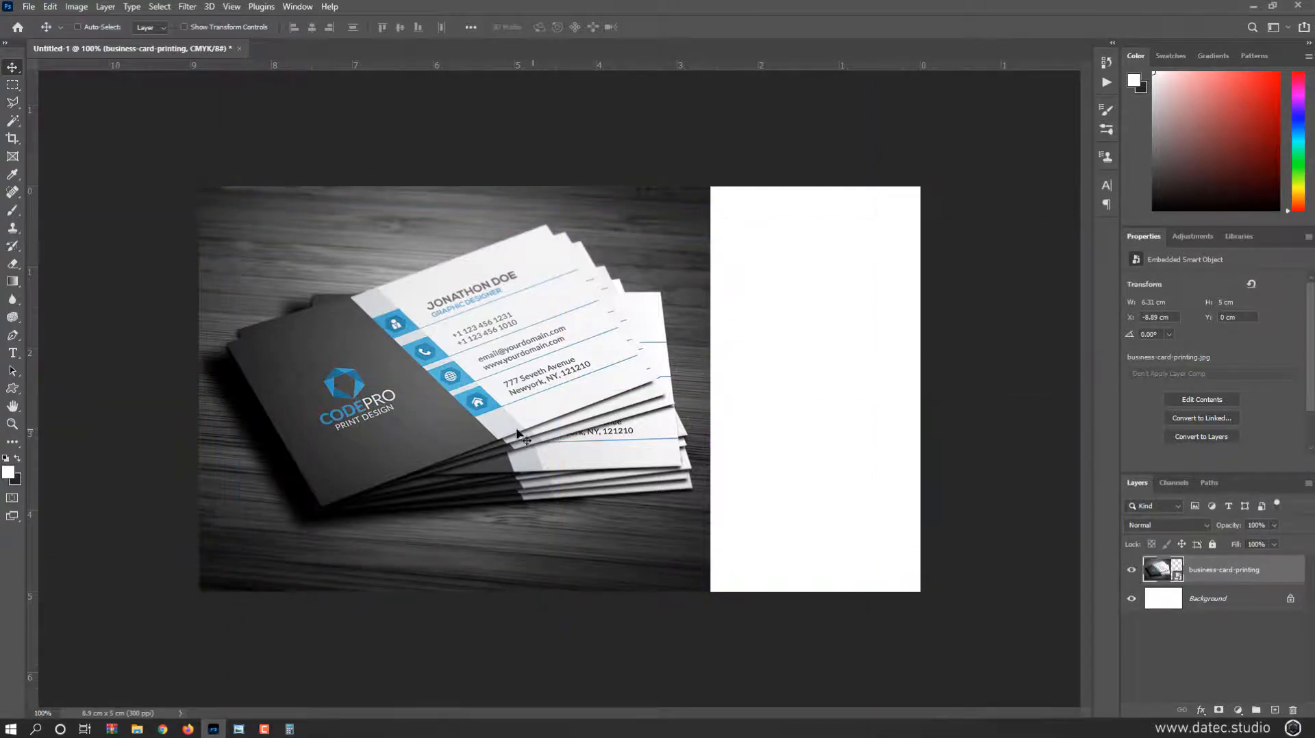
pyautogui.scroll(1, 472, 431)
pyautogui.moveTo(462, 431); pyautogui.dragTo(634, 471)
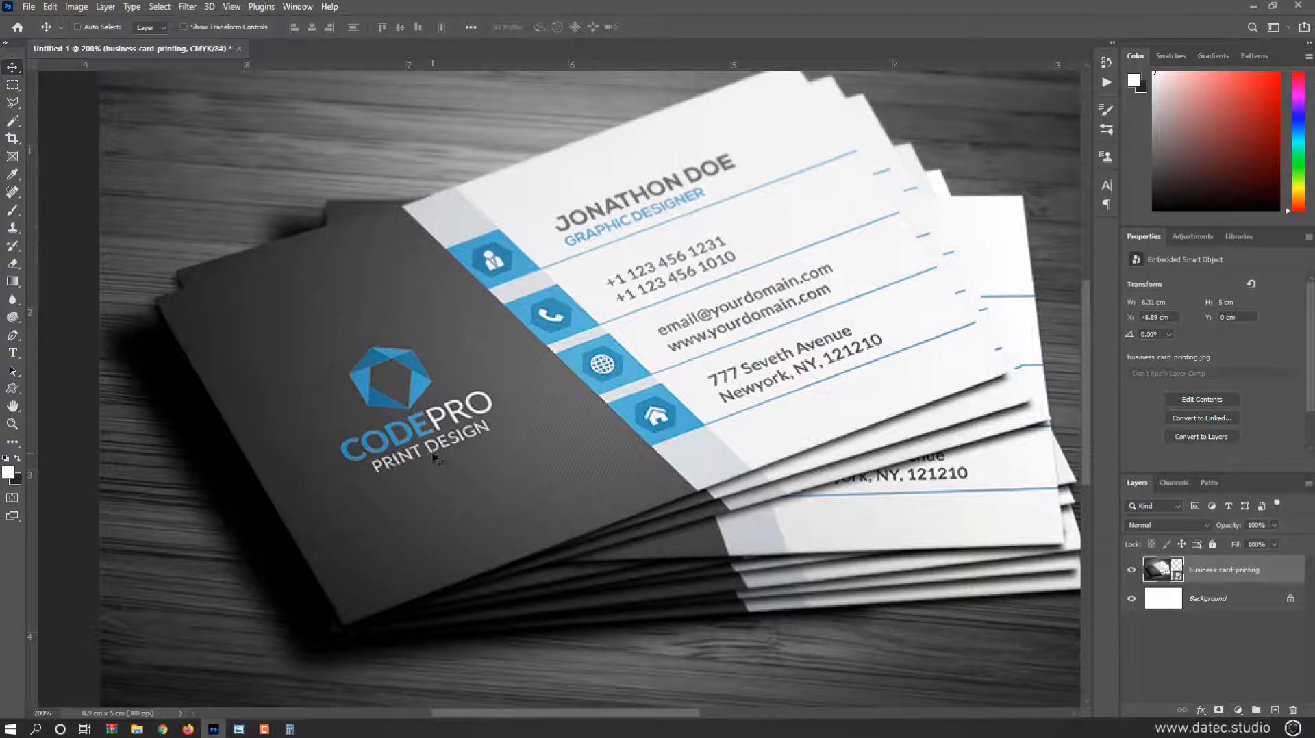
# Step: Show the guides again across the whole card
pyautogui.hotkey('ctrl', '1')
pyautogui.hotkey('ctrl', ';')
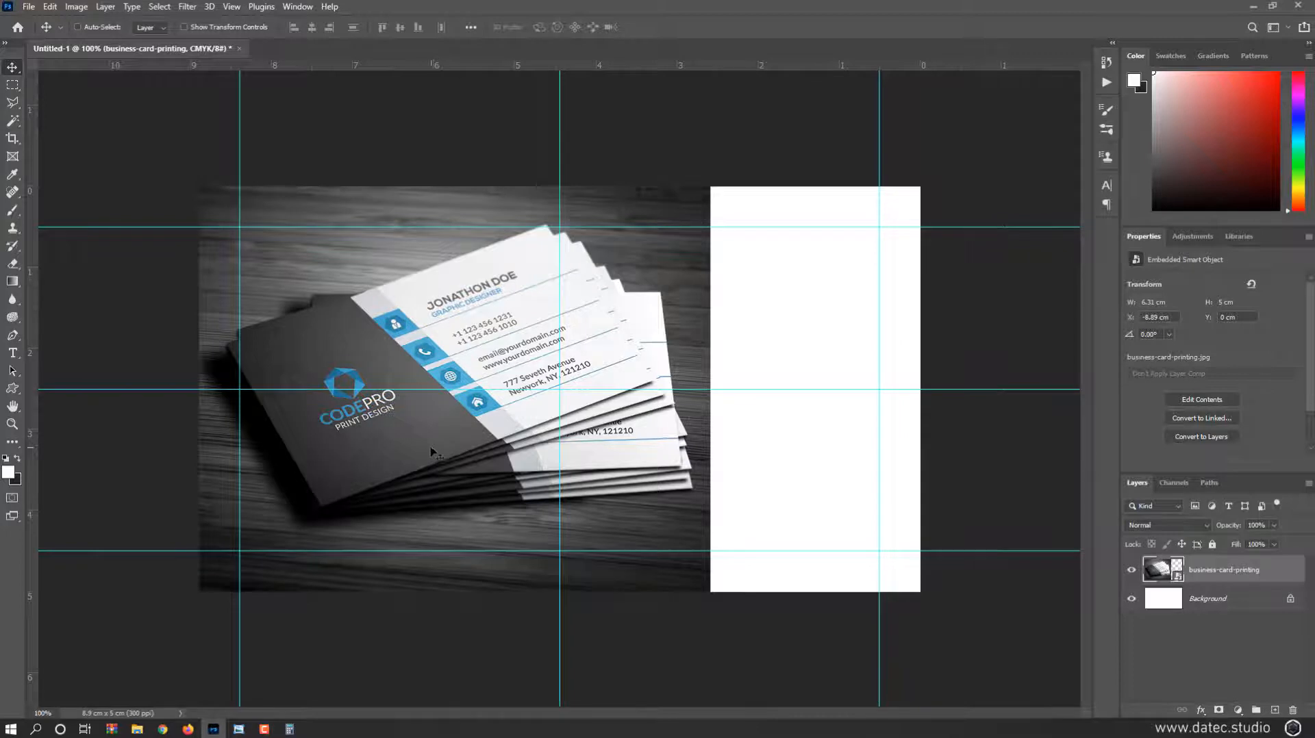
pyautogui.click(236, 12)
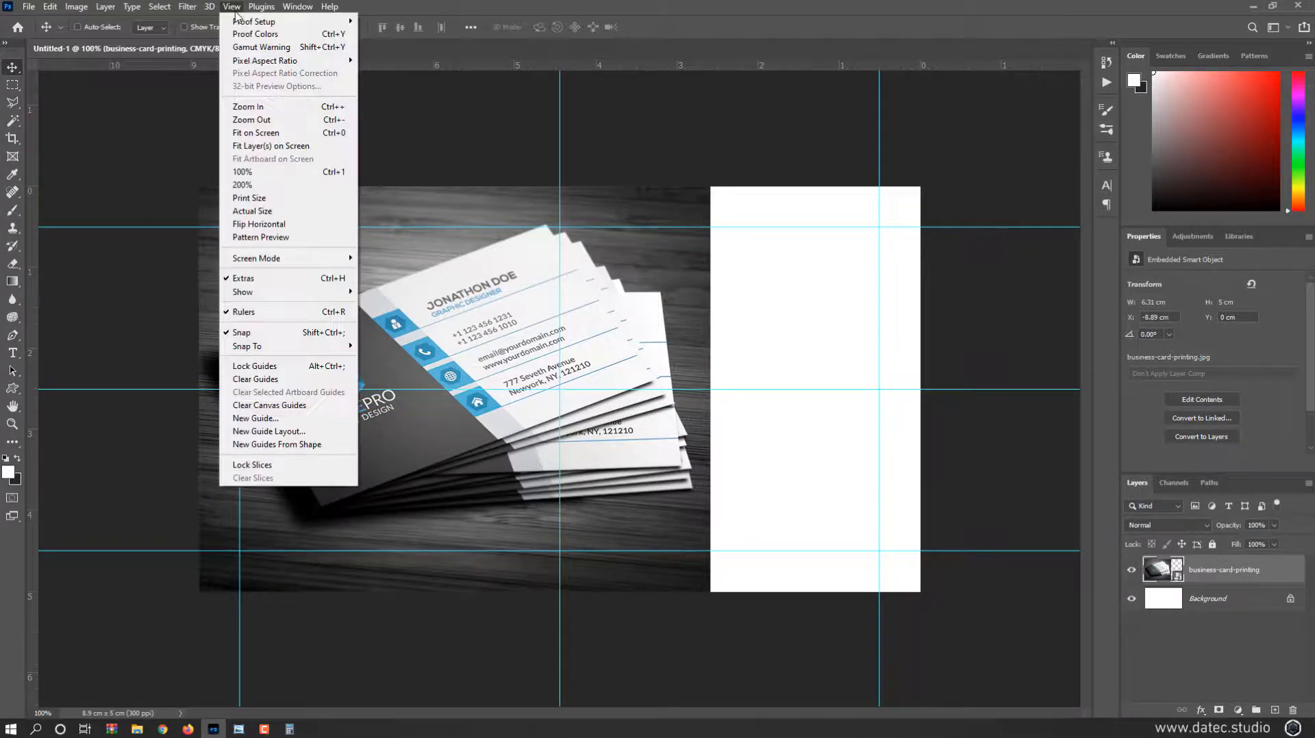
pyautogui.moveTo(342, 291)
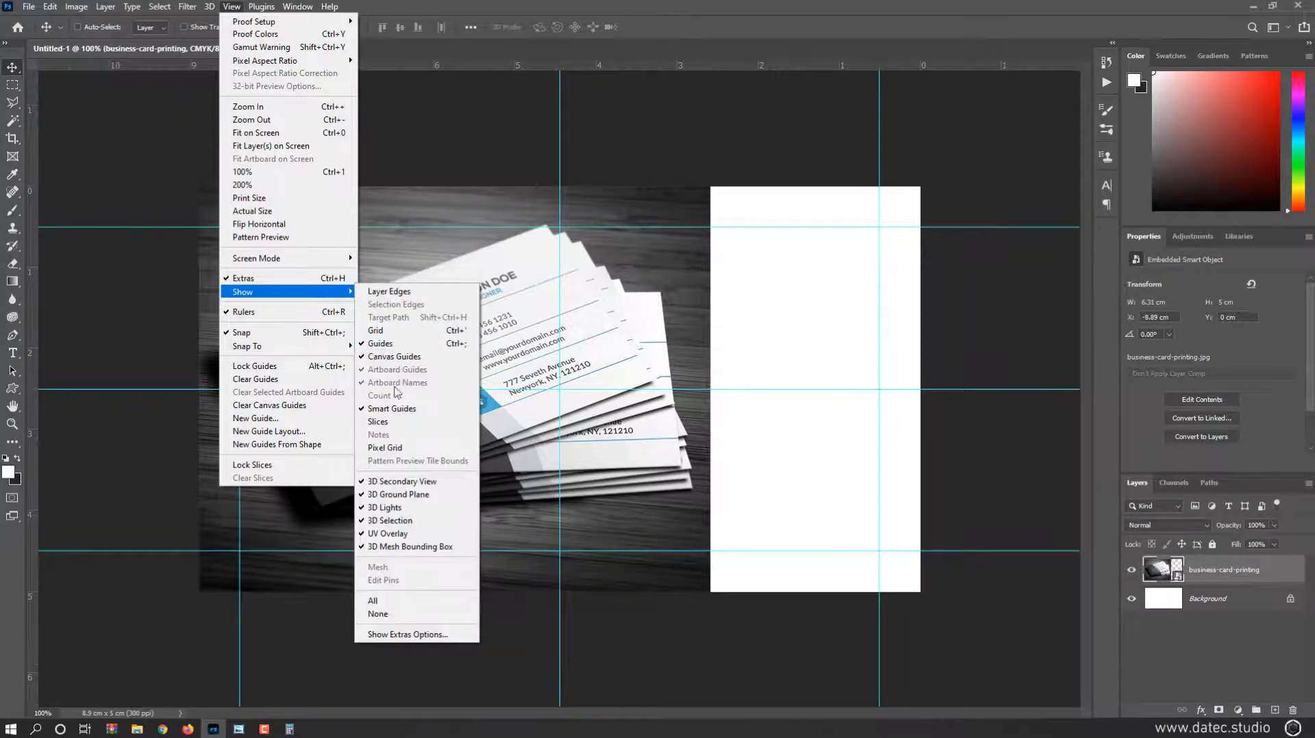
pyautogui.click(401, 343)
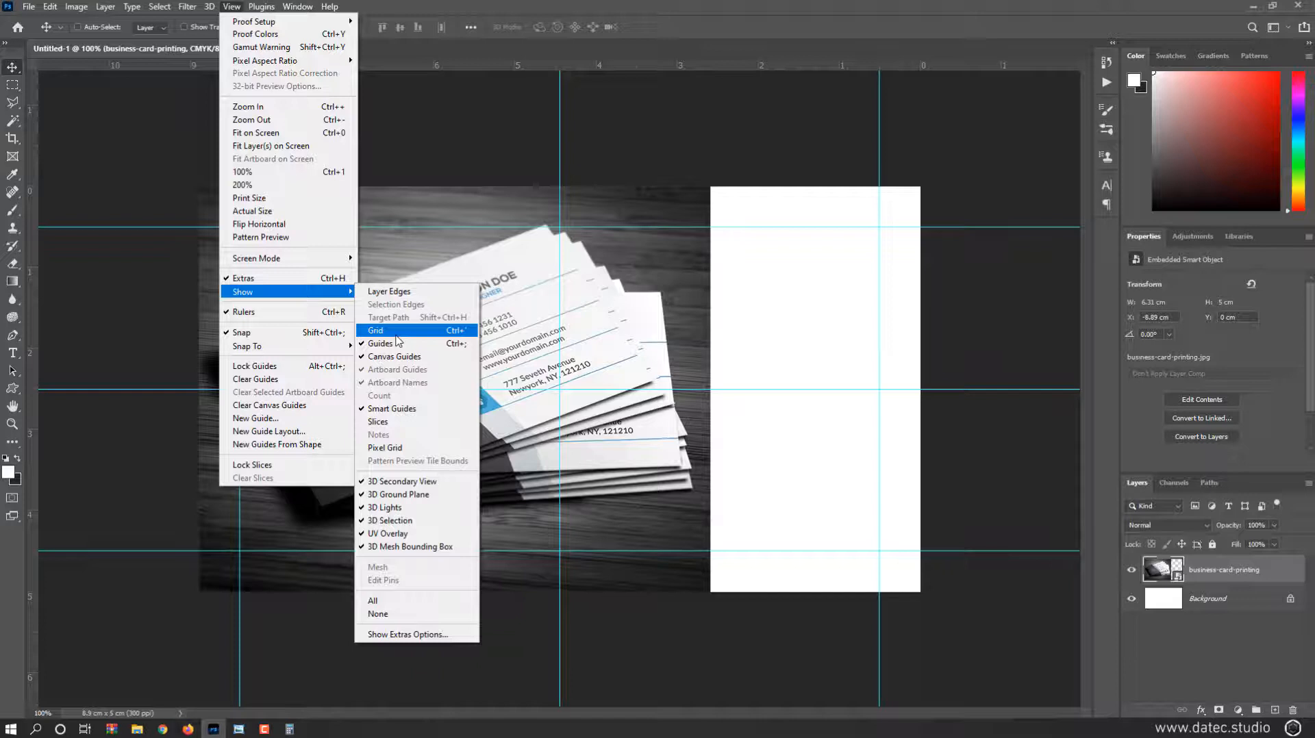
pyautogui.click(618, 339)
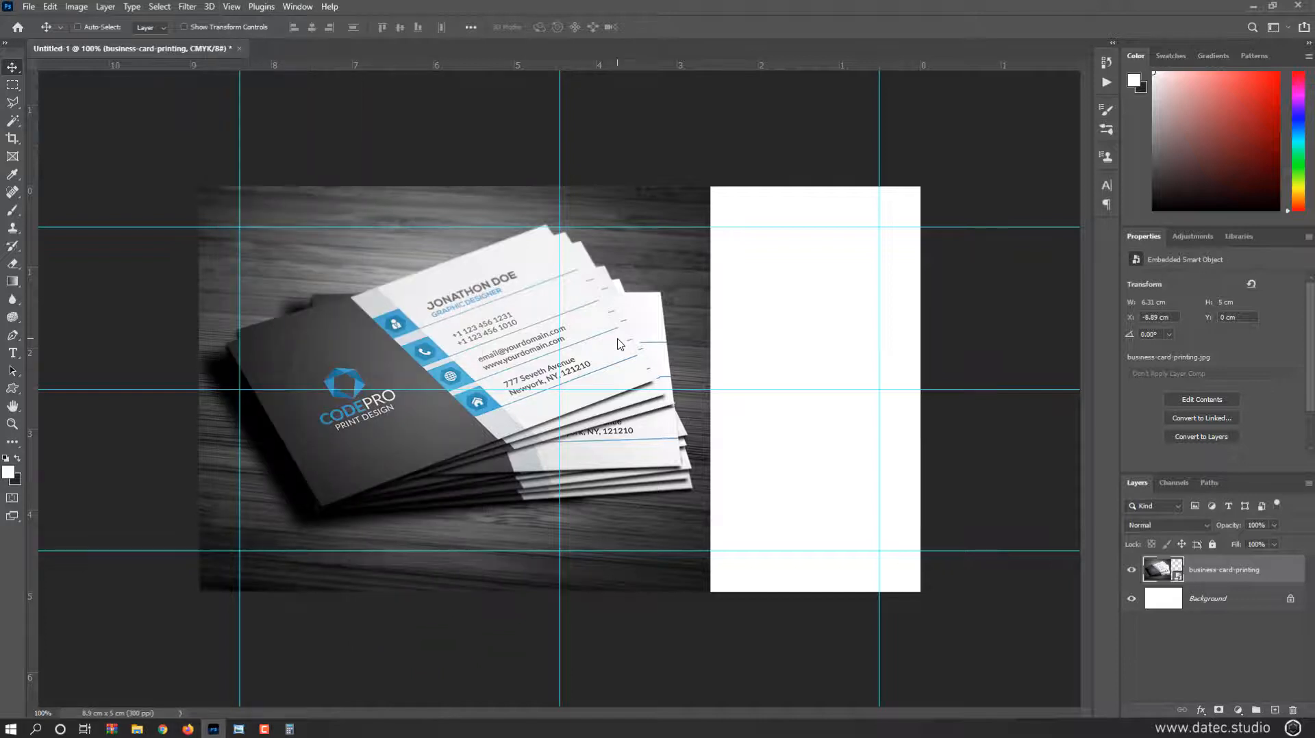
pyautogui.hotkey('ctrl', ';')
pyautogui.hotkey('ctrl', ';')
# Step: Hide the business-card-printing layer and, on a new layer, draw a rectangle about 4.45 × 5.04 cm over the card's left half
pyautogui.click(1131, 569)
pyautogui.click(1274, 710)
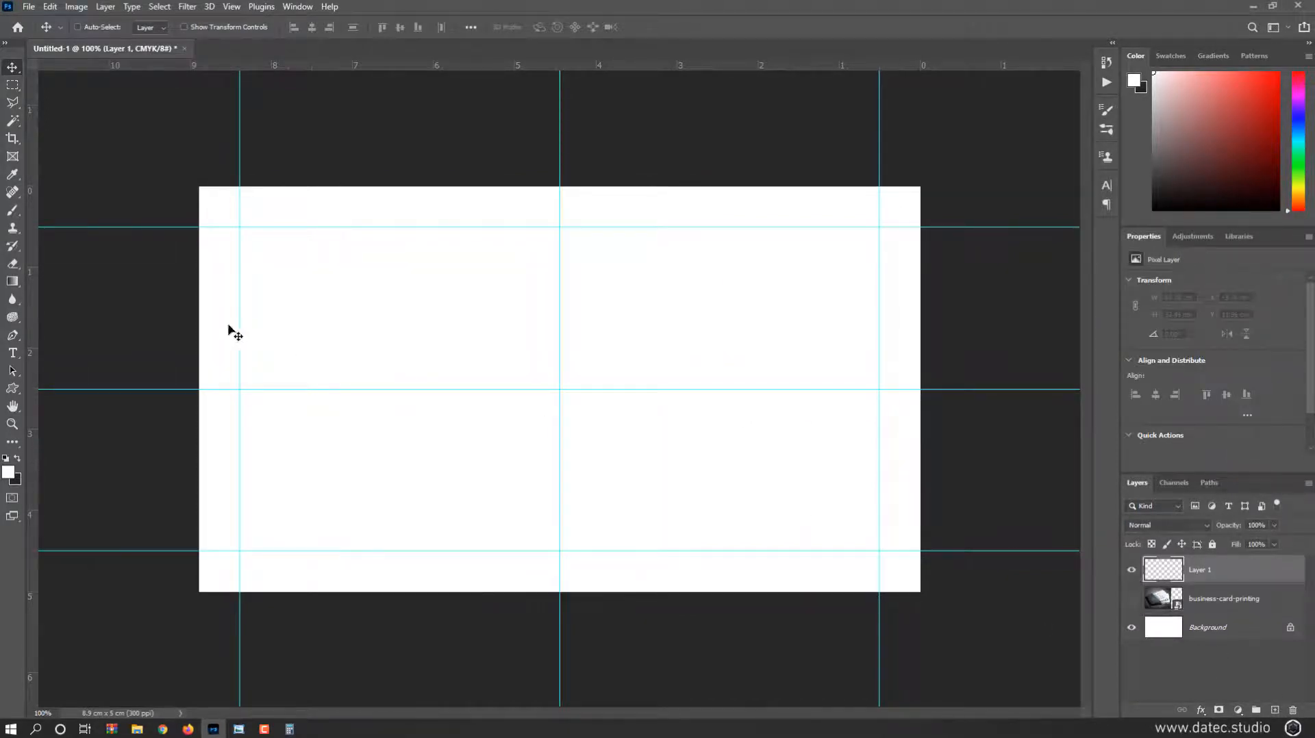
pyautogui.click(17, 392)
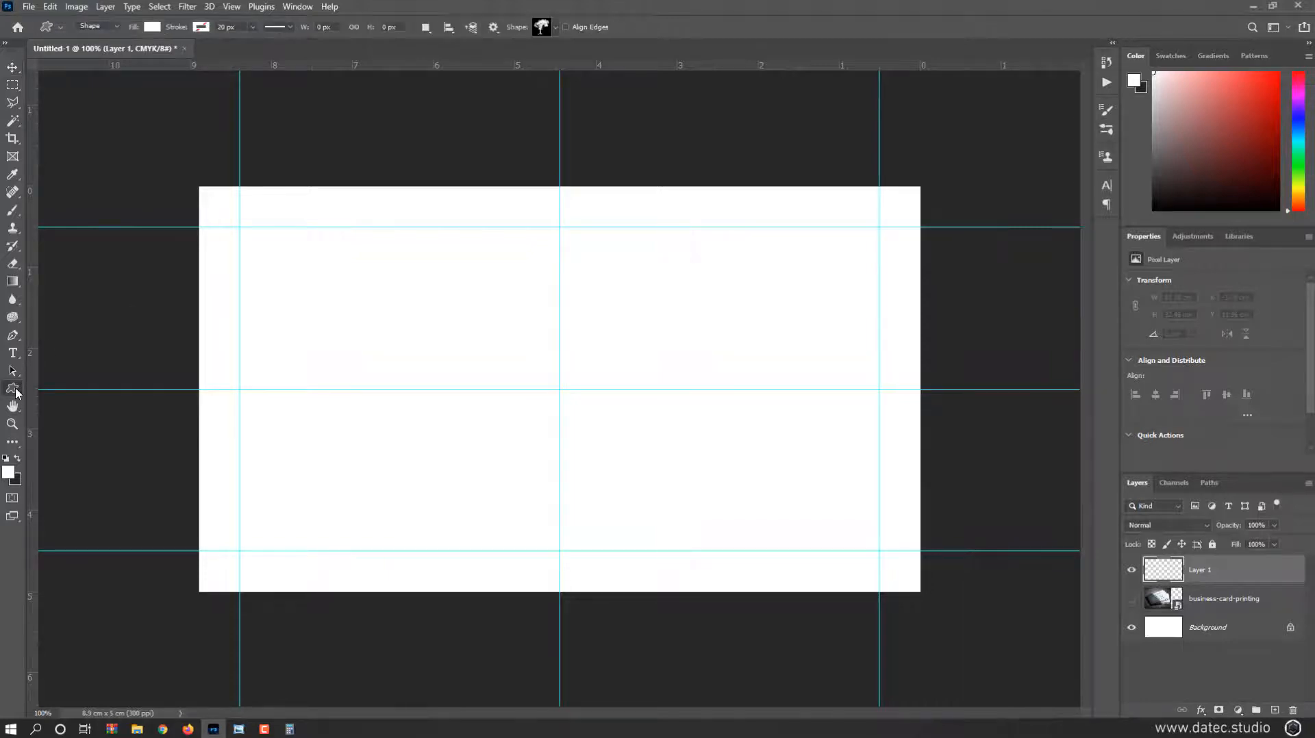
pyautogui.click(61, 387)
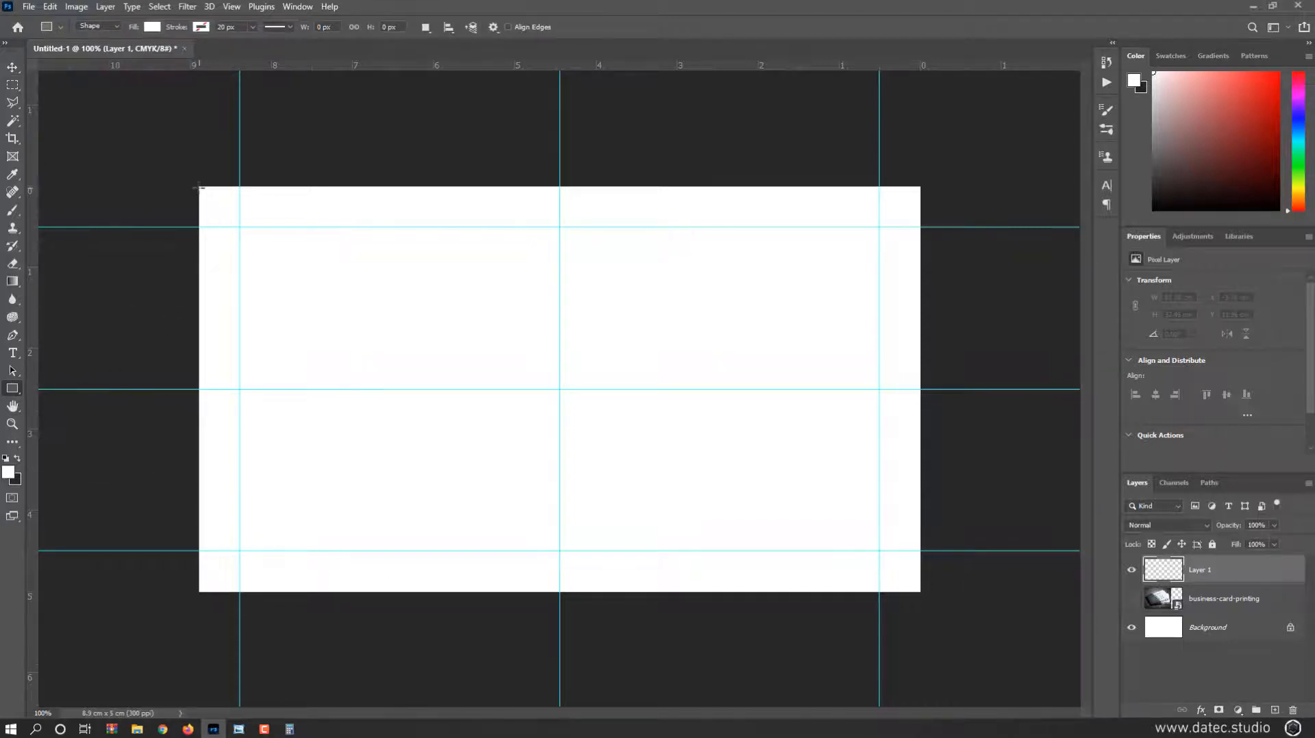
pyautogui.moveTo(199, 184); pyautogui.dragTo(563, 591)
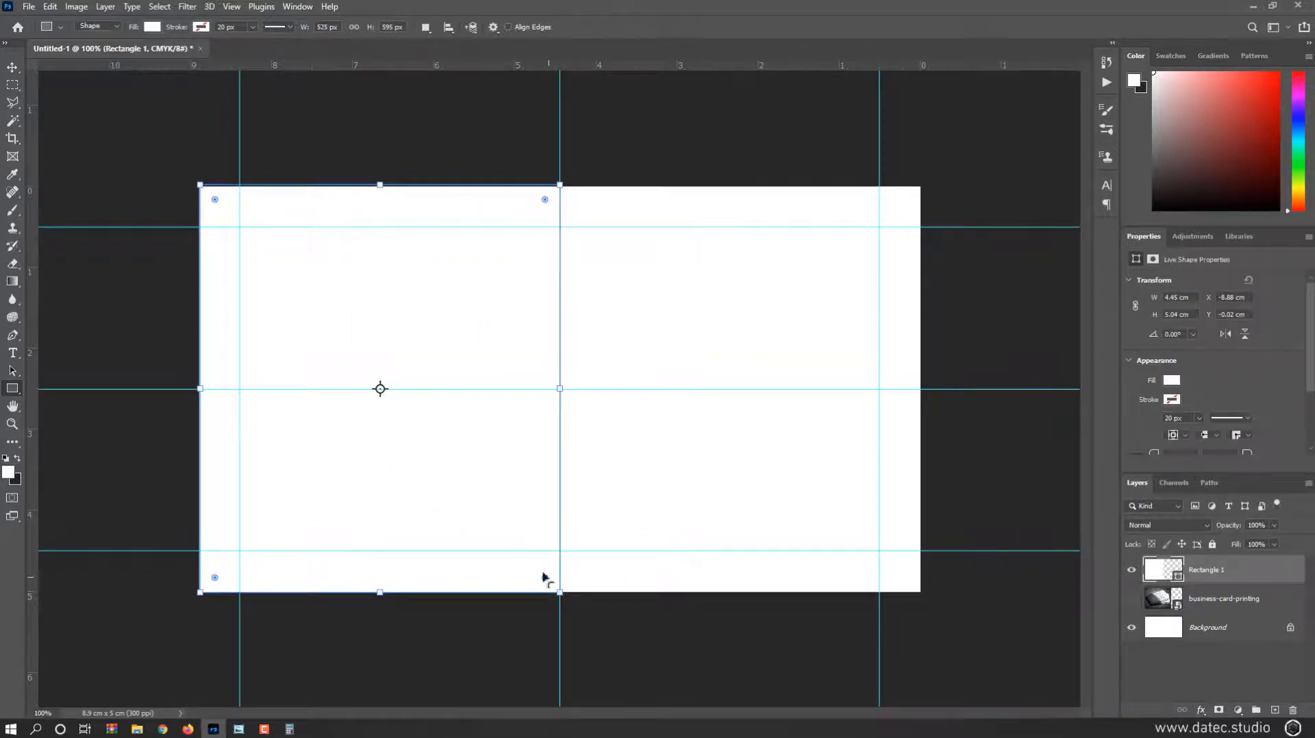
# Step: Fill the rectangle with the dark colour from the recently used colours
pyautogui.click(152, 28)
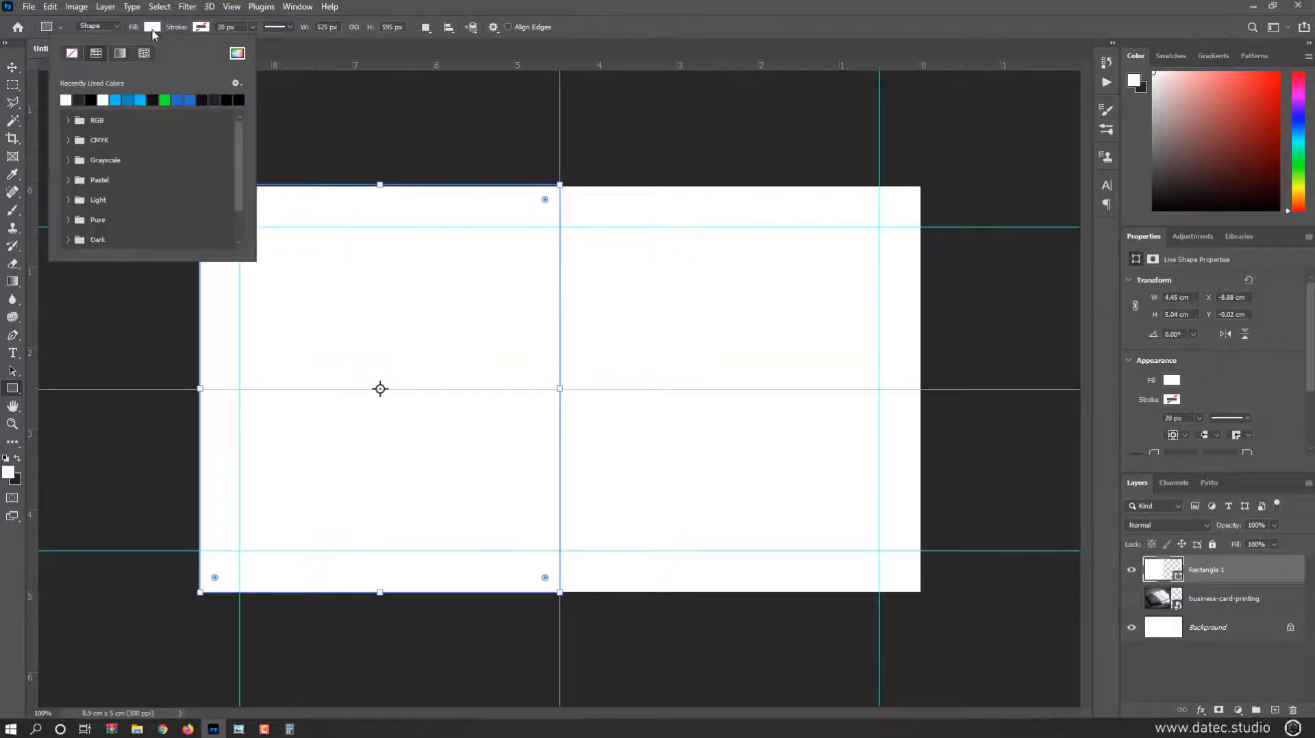
pyautogui.click(79, 99)
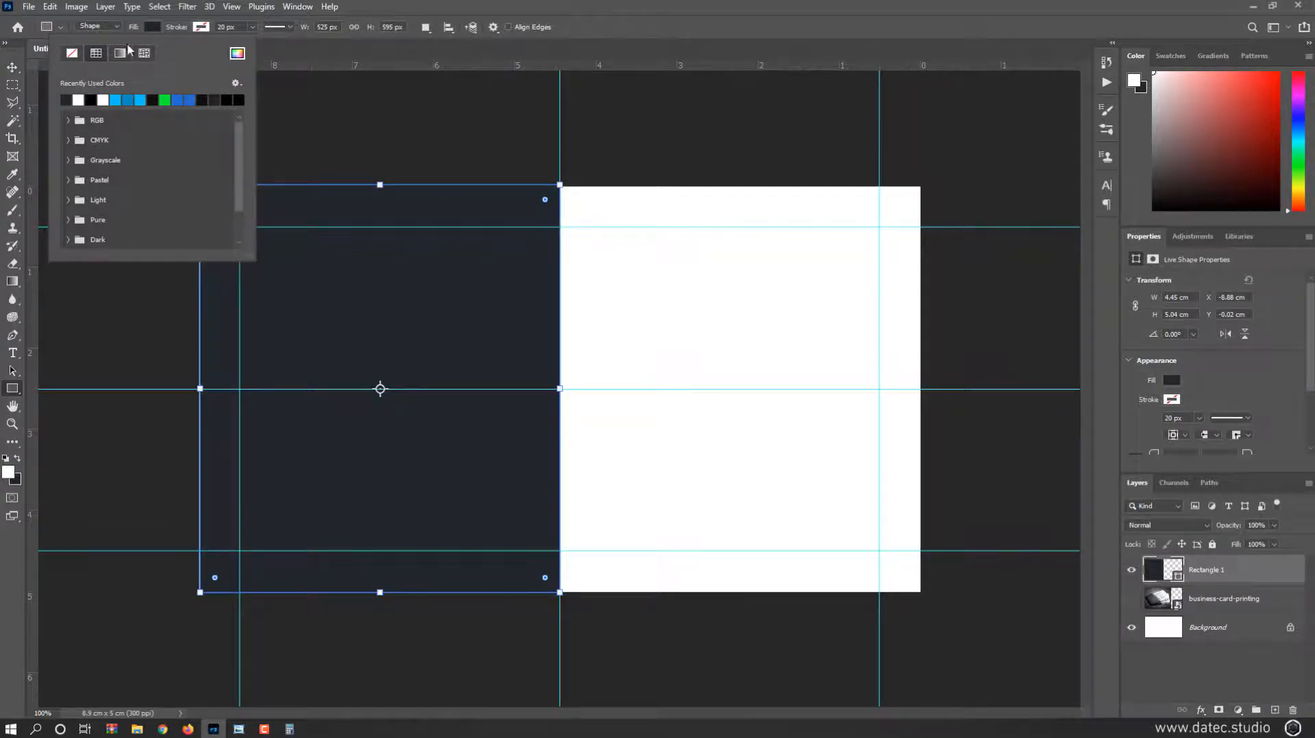
pyautogui.click(146, 28)
# Step: Set the rectangle's fill colour to CMYK 0, 0, 0, 90
pyautogui.click(148, 27)
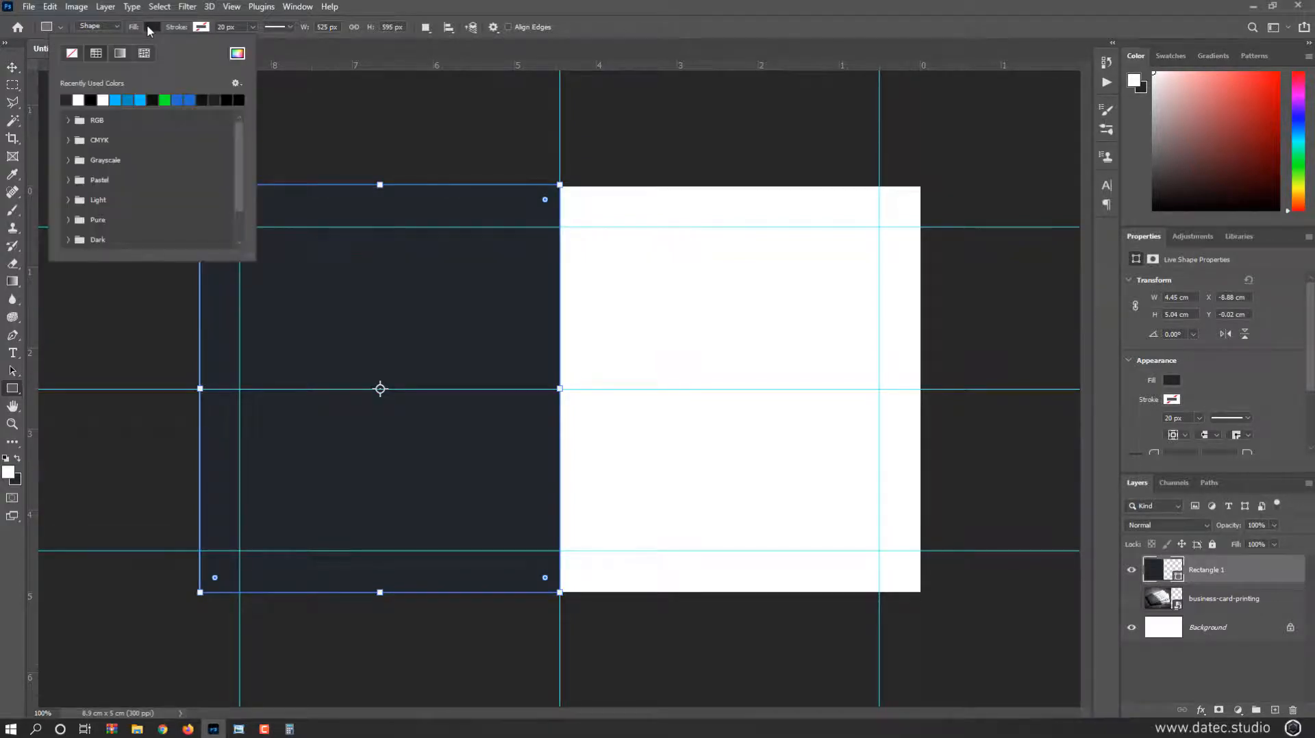
pyautogui.click(235, 54)
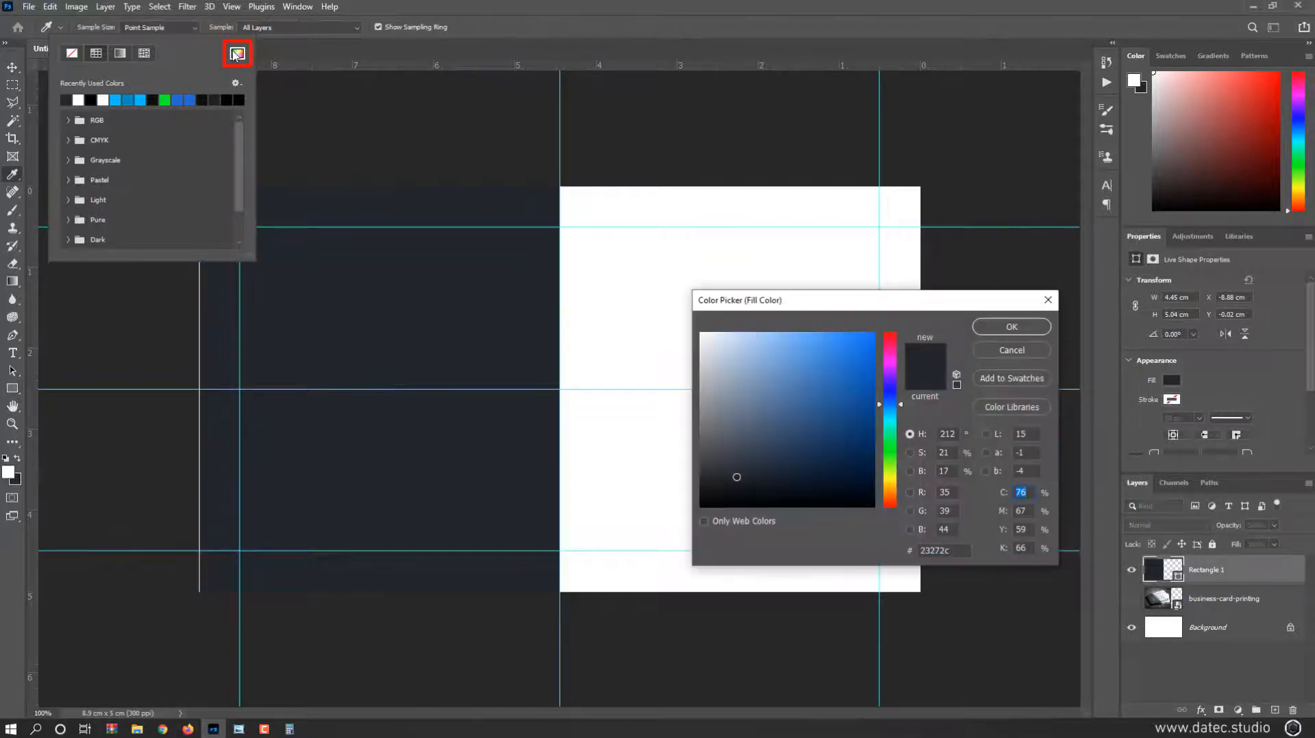
pyautogui.moveTo(806, 310); pyautogui.dragTo(717, 225)
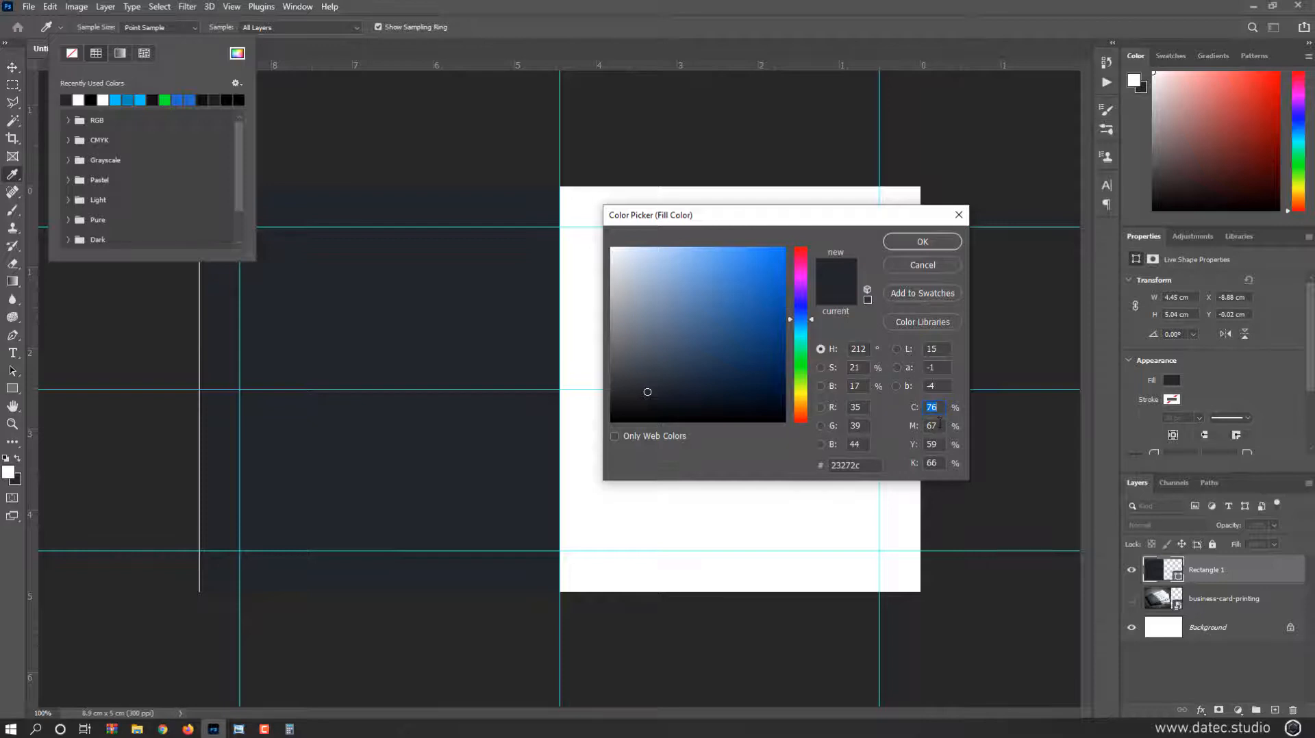
pyautogui.write('0')
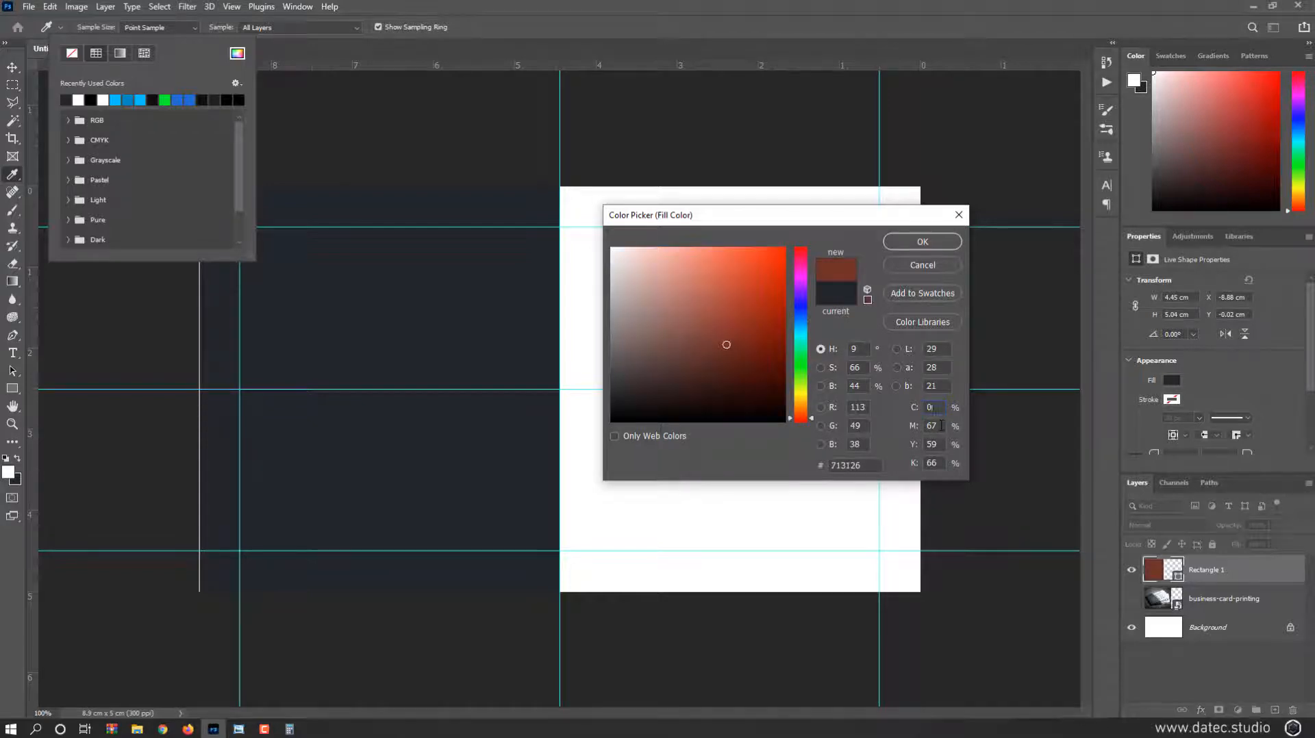
pyautogui.press('Tab')
pyautogui.write('0')
pyautogui.press('Tab')
pyautogui.write('0')
pyautogui.press('Tab')
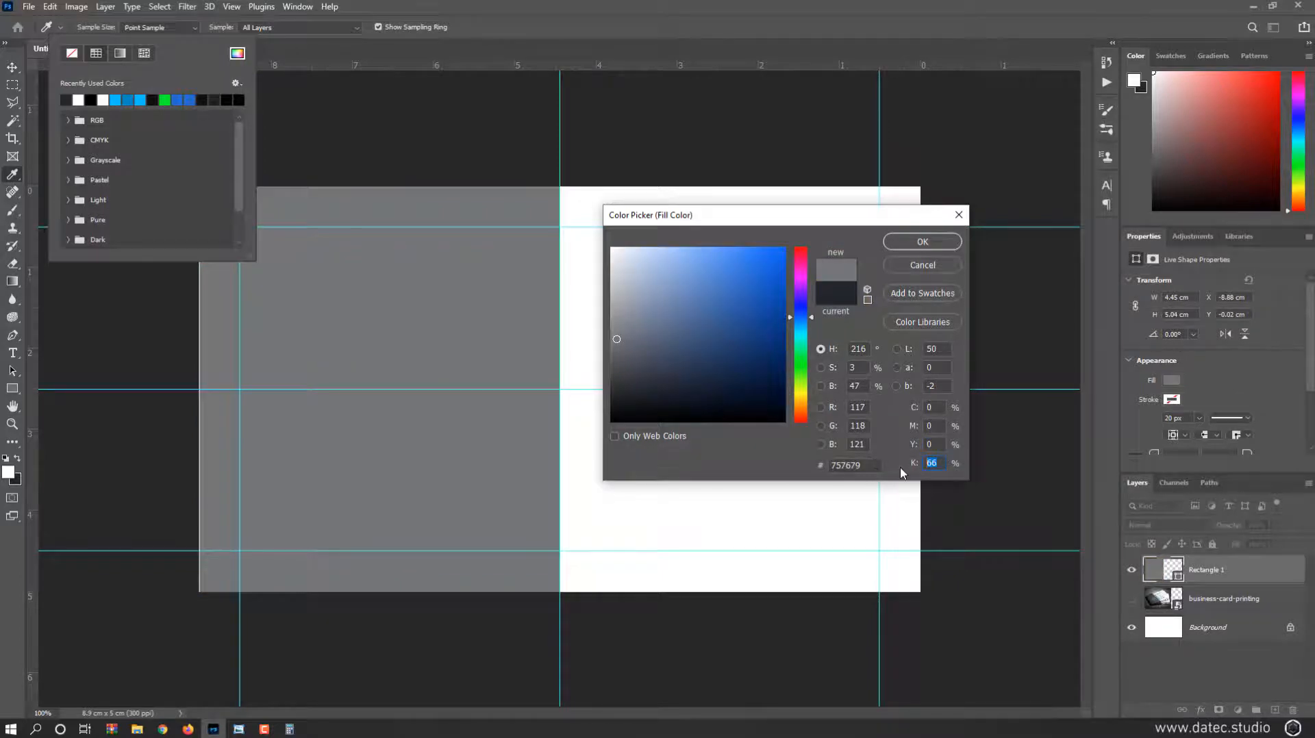
pyautogui.write('80')
pyautogui.moveTo(941, 465); pyautogui.dragTo(885, 463)
pyautogui.write('90')
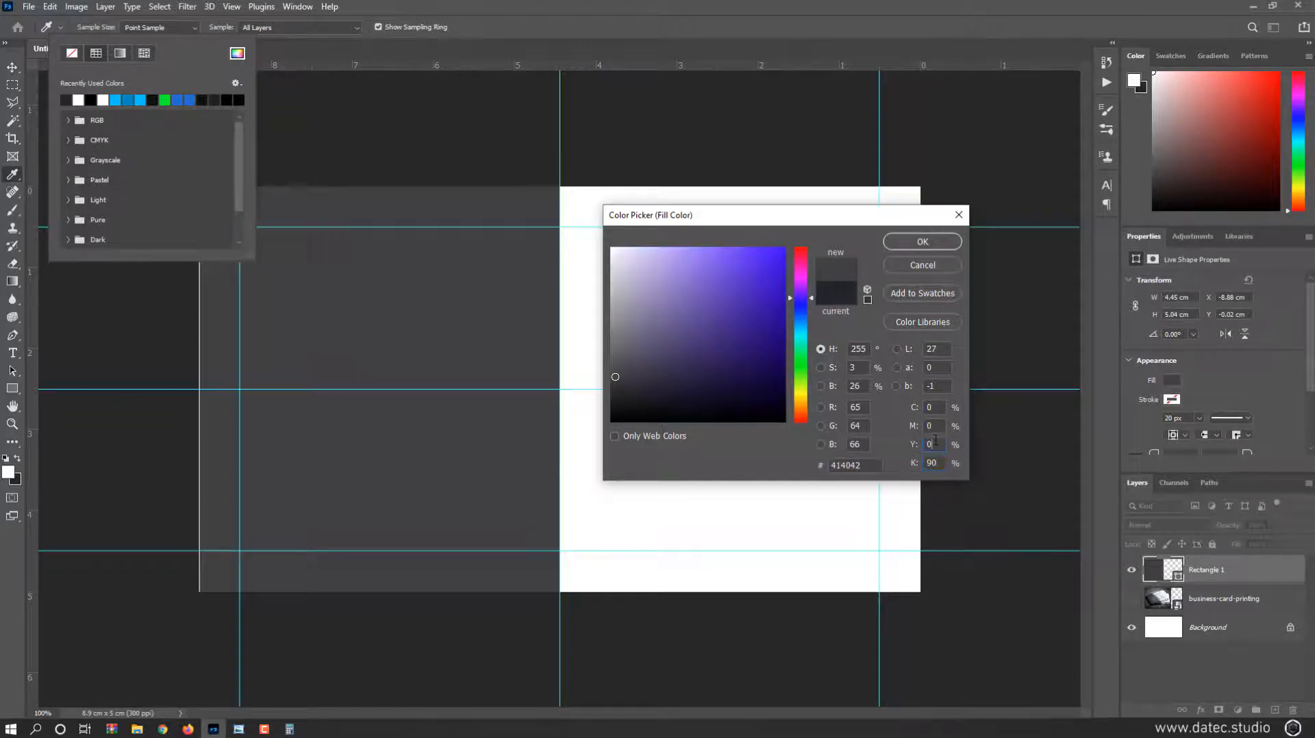
pyautogui.click(923, 242)
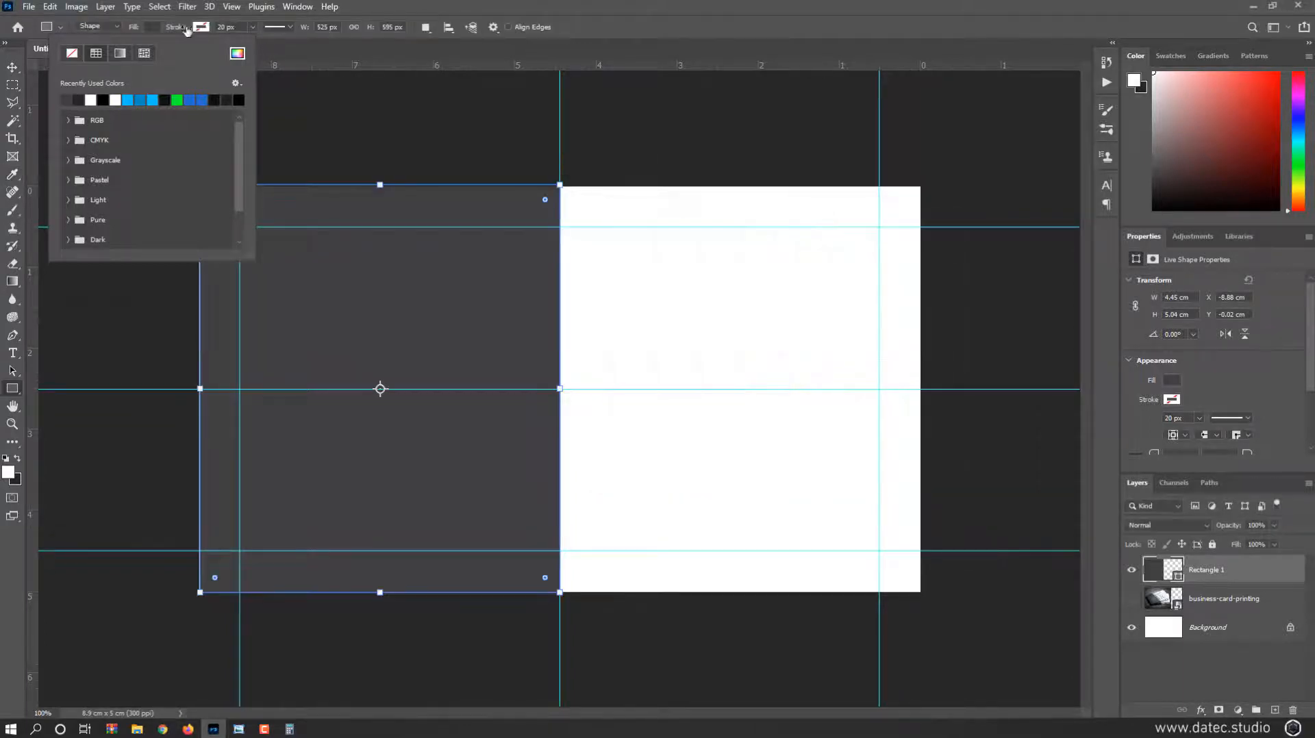
pyautogui.click(151, 28)
# Step: Move the rectangle flush with the card's left edge and slant its right side so the shape is wider at the bottom
pyautogui.click(13, 68)
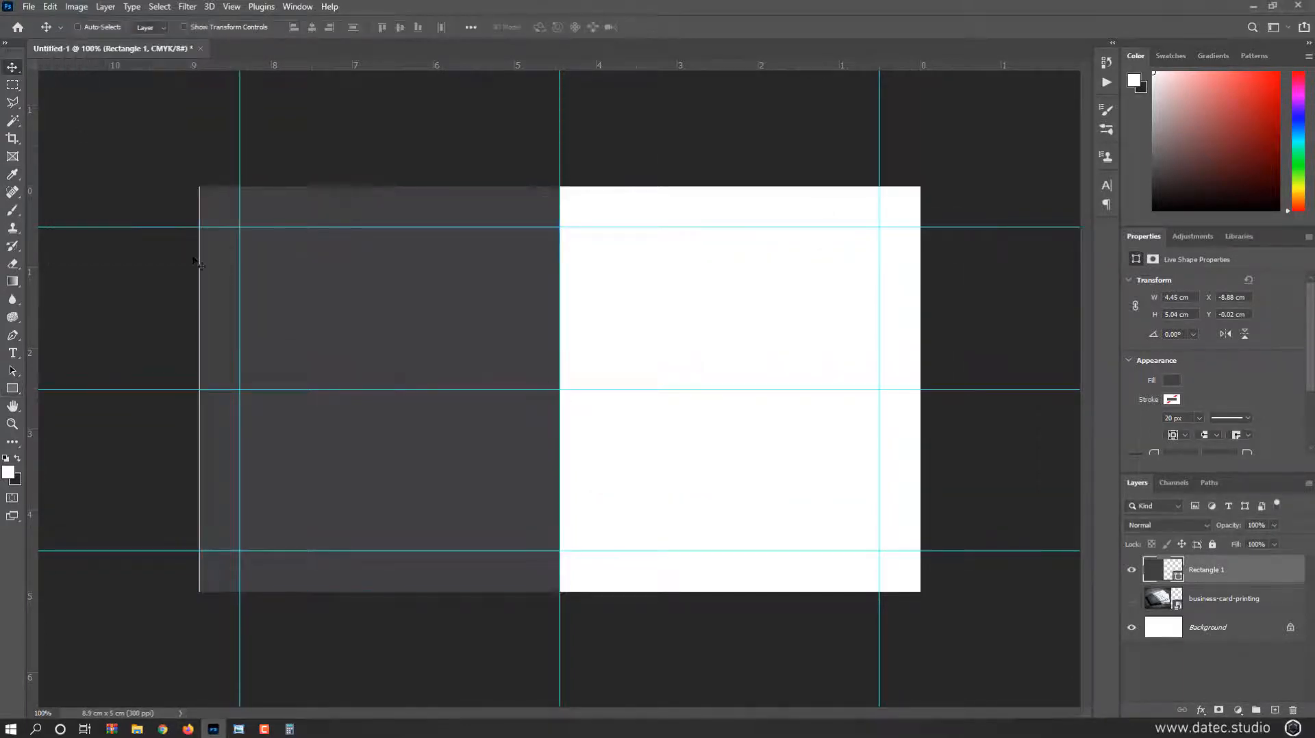
pyautogui.moveTo(223, 289); pyautogui.dragTo(230, 291)
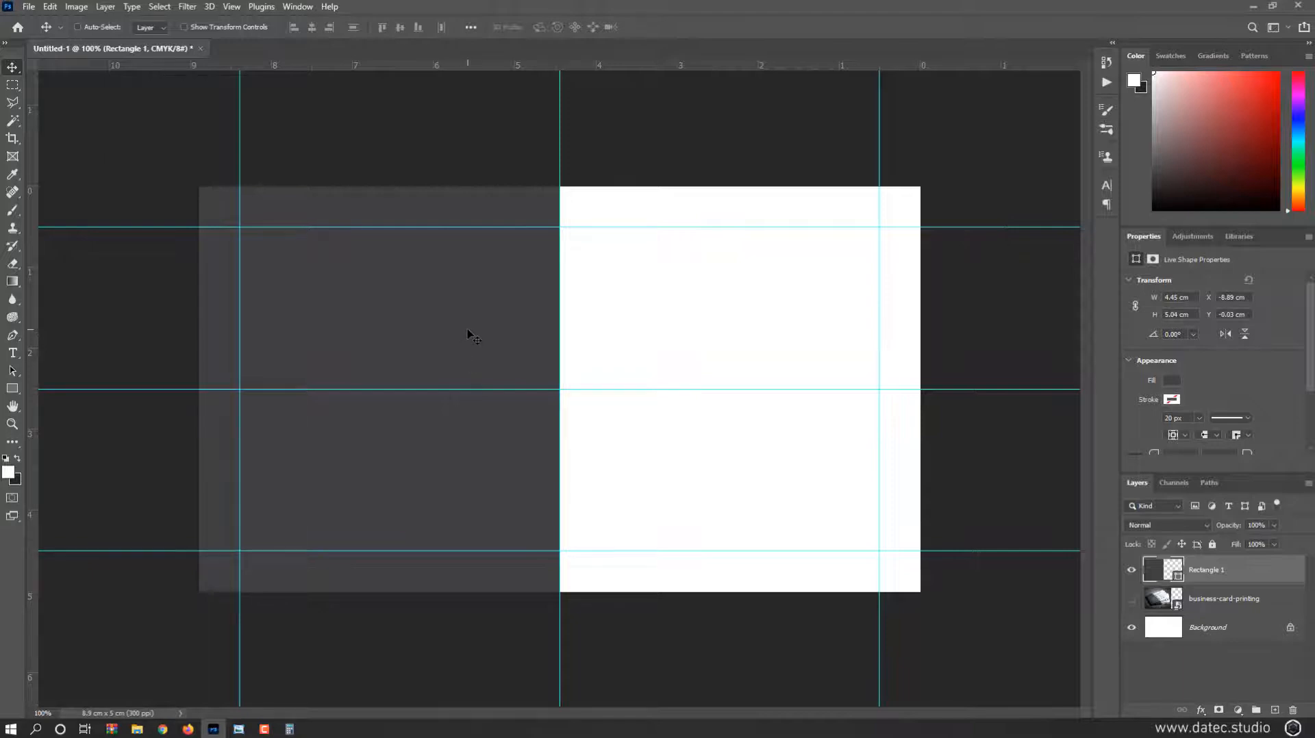
pyautogui.hotkey('ctrl', 't')
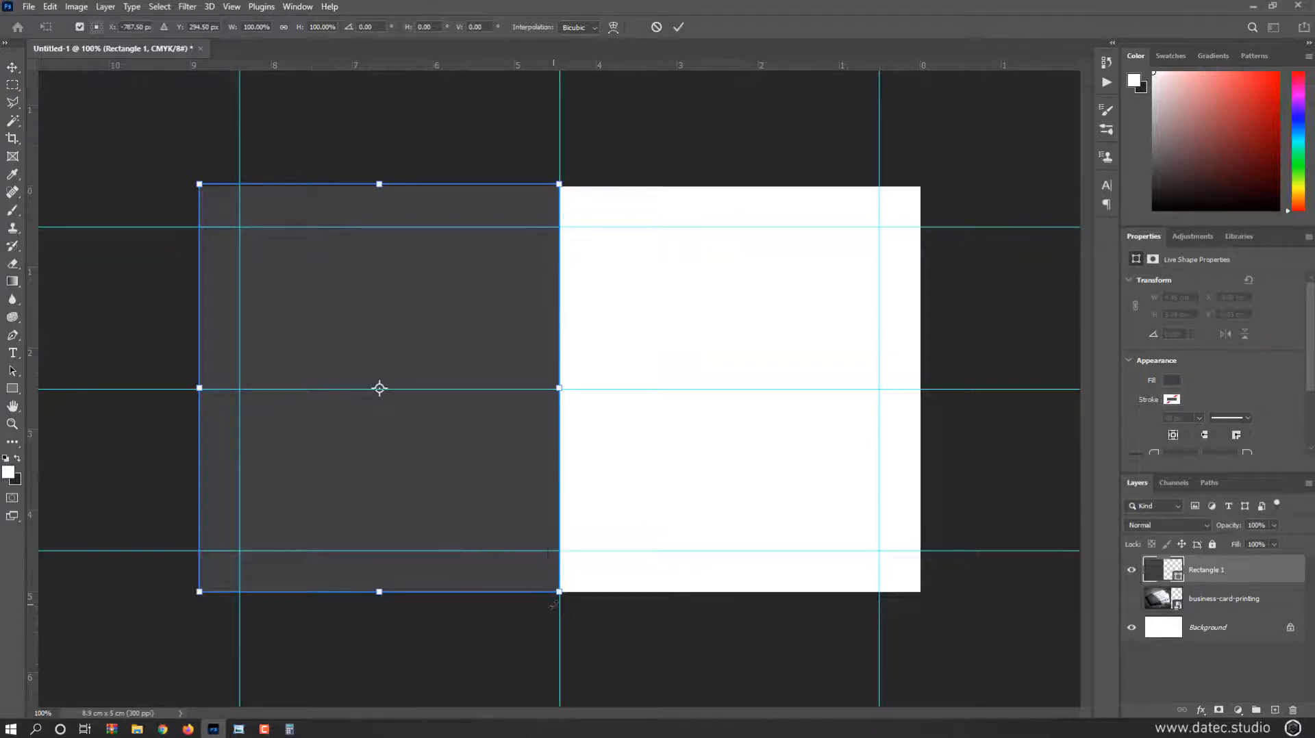
pyautogui.hotkey('ctrl', 'shift')
pyautogui.moveTo(559, 595); pyautogui.dragTo(653, 593)
pyautogui.moveTo(612, 391); pyautogui.dragTo(487, 407)
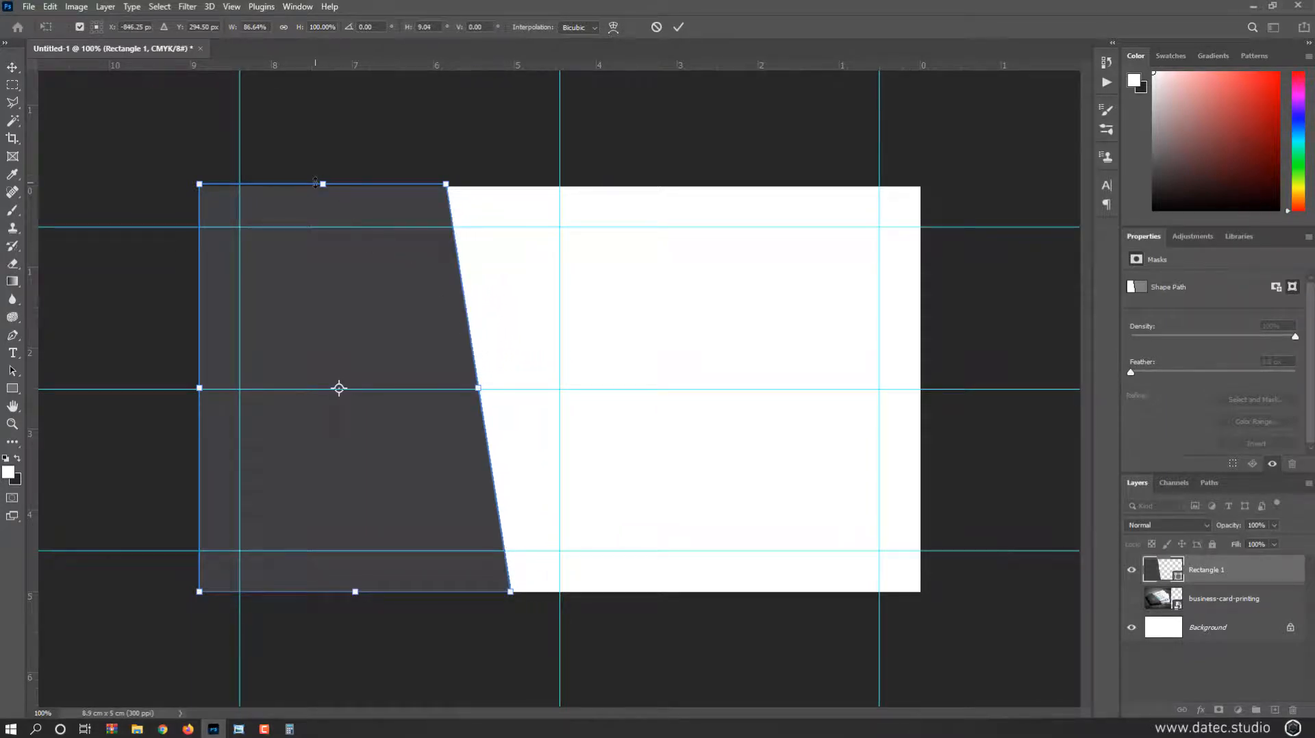
pyautogui.press('Return')
# Step: Isolate the business-card-printing layer to examine the slanted edge and the strip beside the dark panel, and restore the layer visibility
pyautogui.keyDown('alt'); pyautogui.click(1132, 599); pyautogui.keyUp('alt')
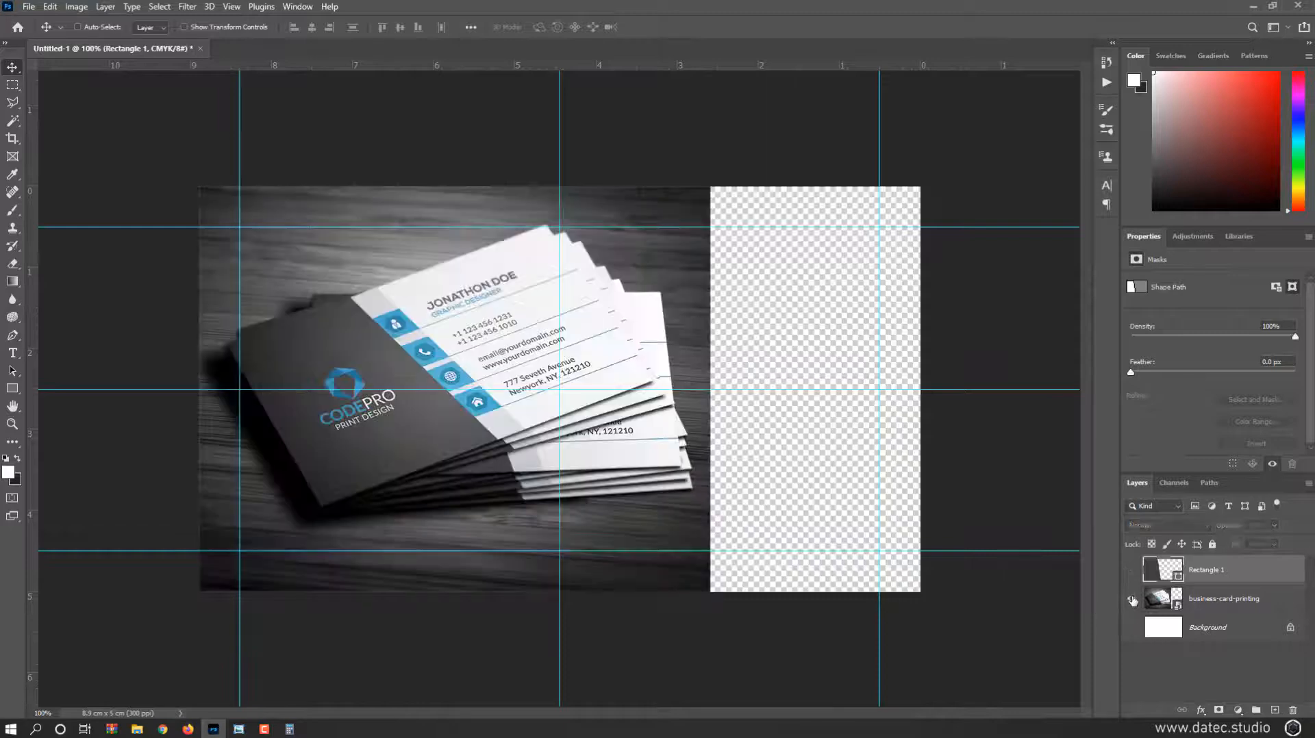
pyautogui.scroll(1, 495, 416)
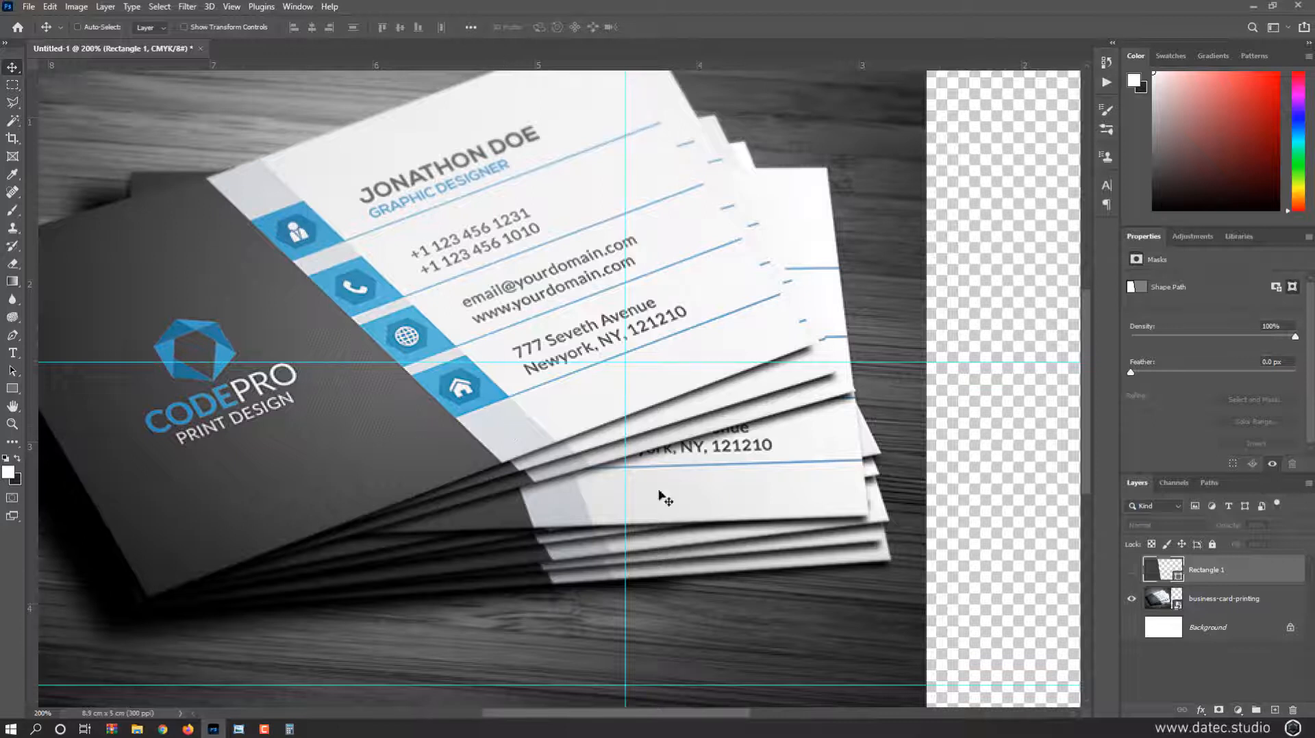
pyautogui.keyDown('alt'); pyautogui.click(1131, 599); pyautogui.keyUp('alt')
pyautogui.click(1131, 600)
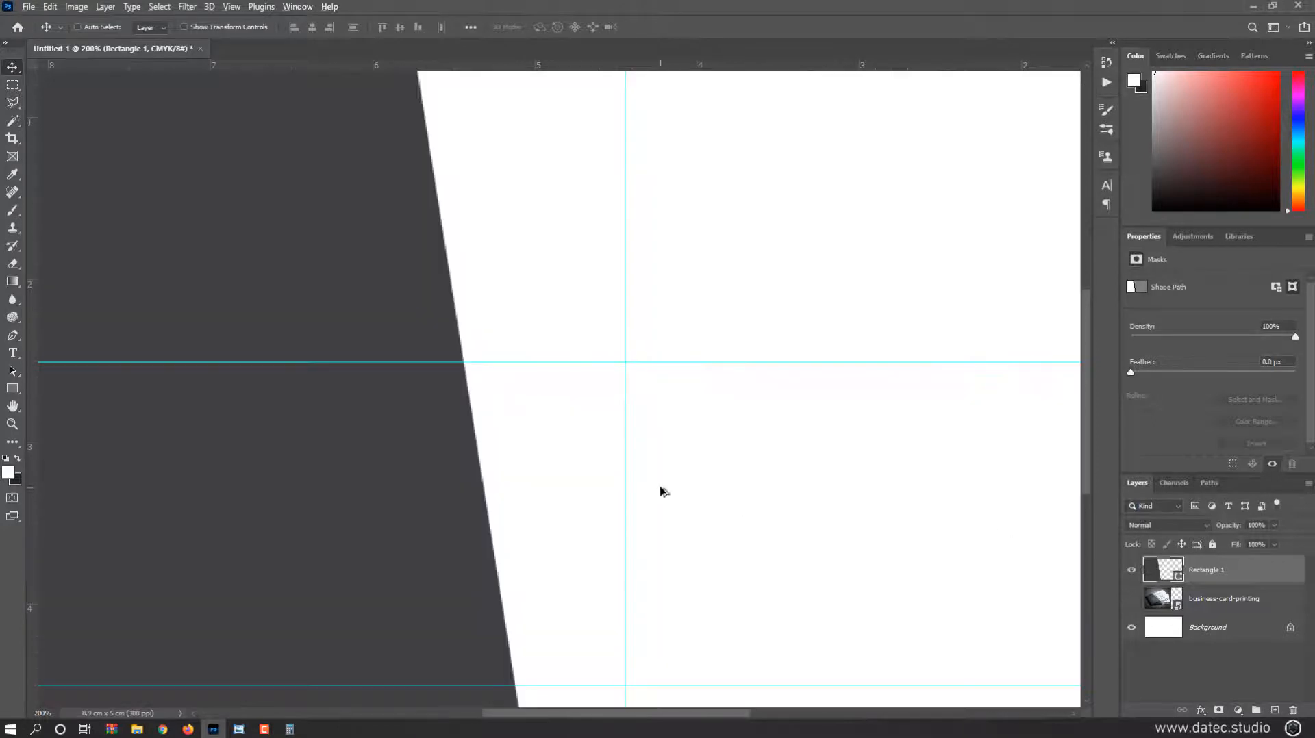
pyautogui.scroll(-1, 661, 493)
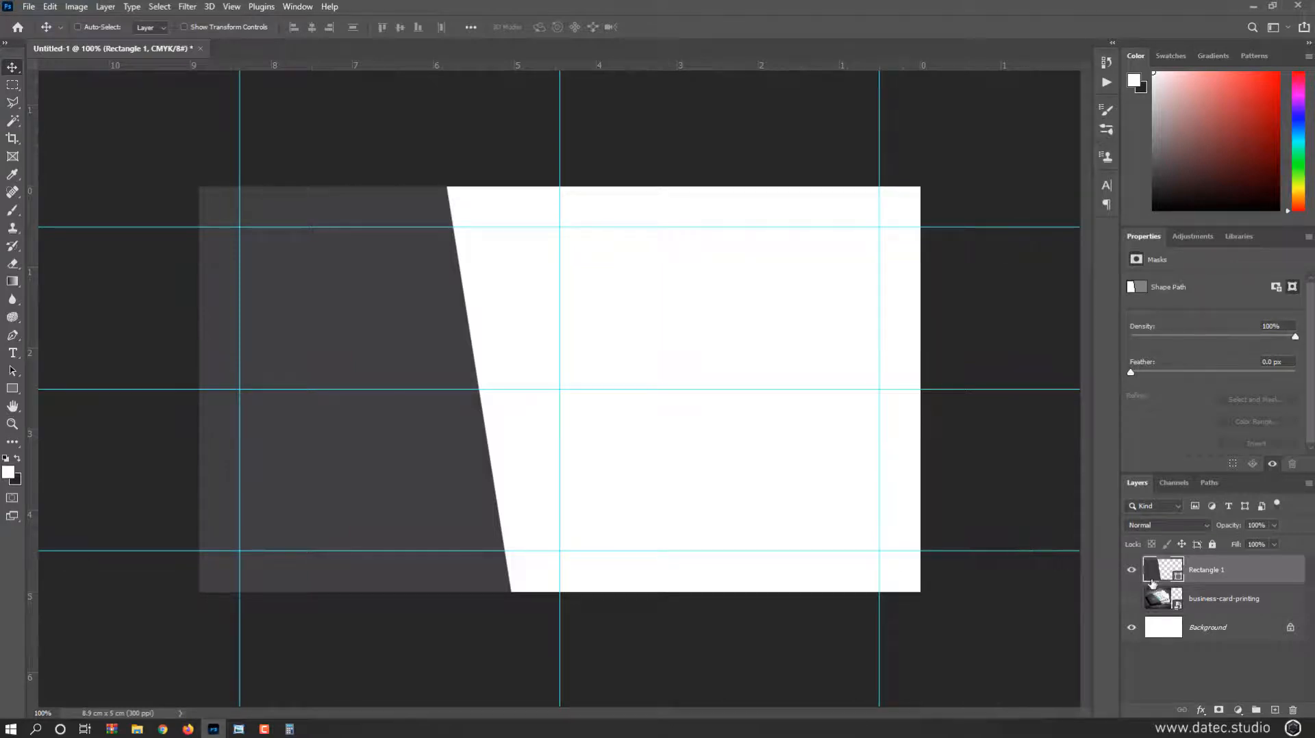
# Step: Duplicate the slanted shape layer and shift the lower of the two shapes about 0.5 cm to the right
pyautogui.moveTo(1161, 570); pyautogui.dragTo(1277, 707)
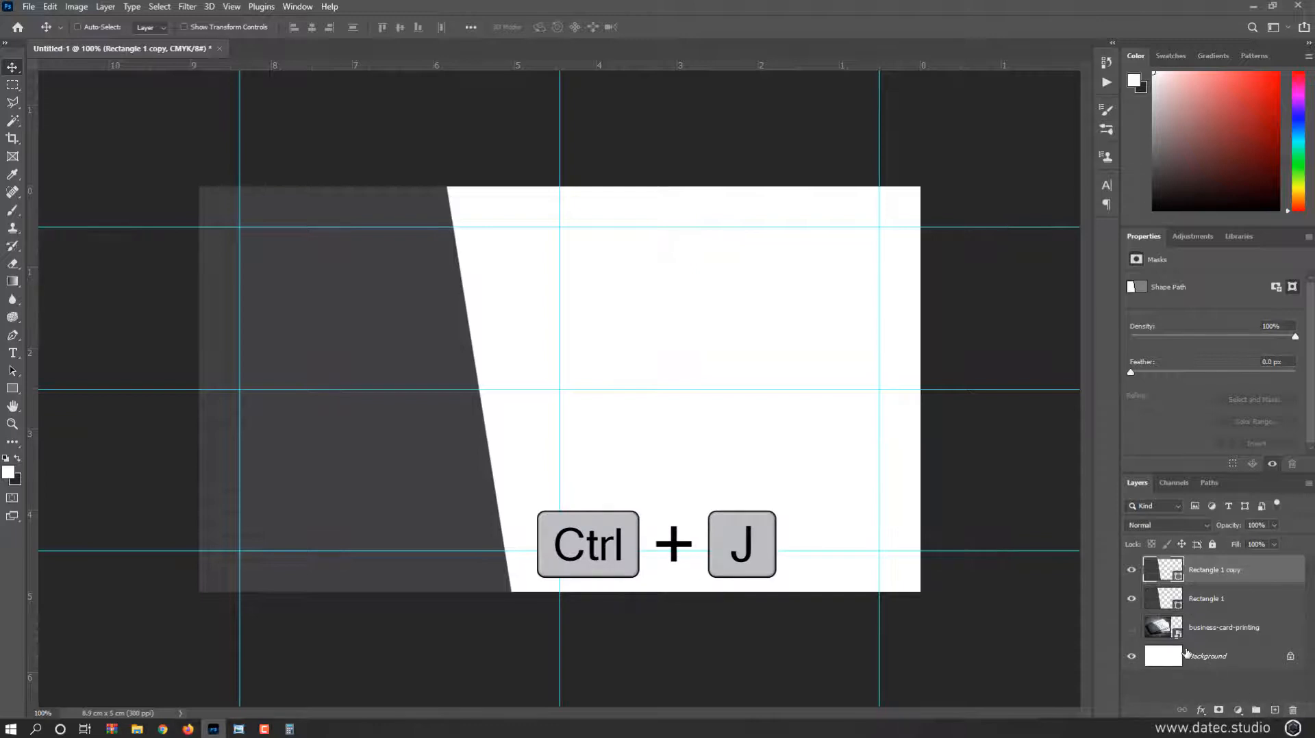
pyautogui.click(1161, 603)
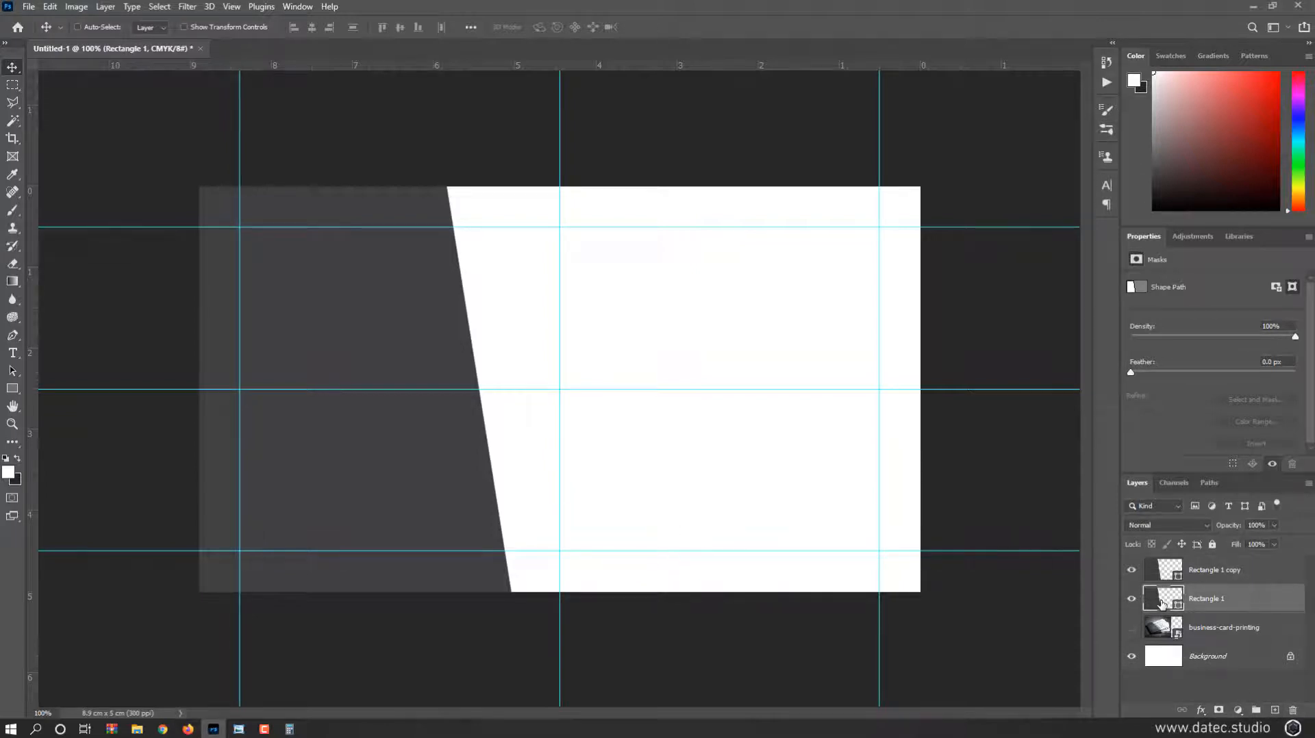
pyautogui.moveTo(441, 493); pyautogui.dragTo(481, 485)
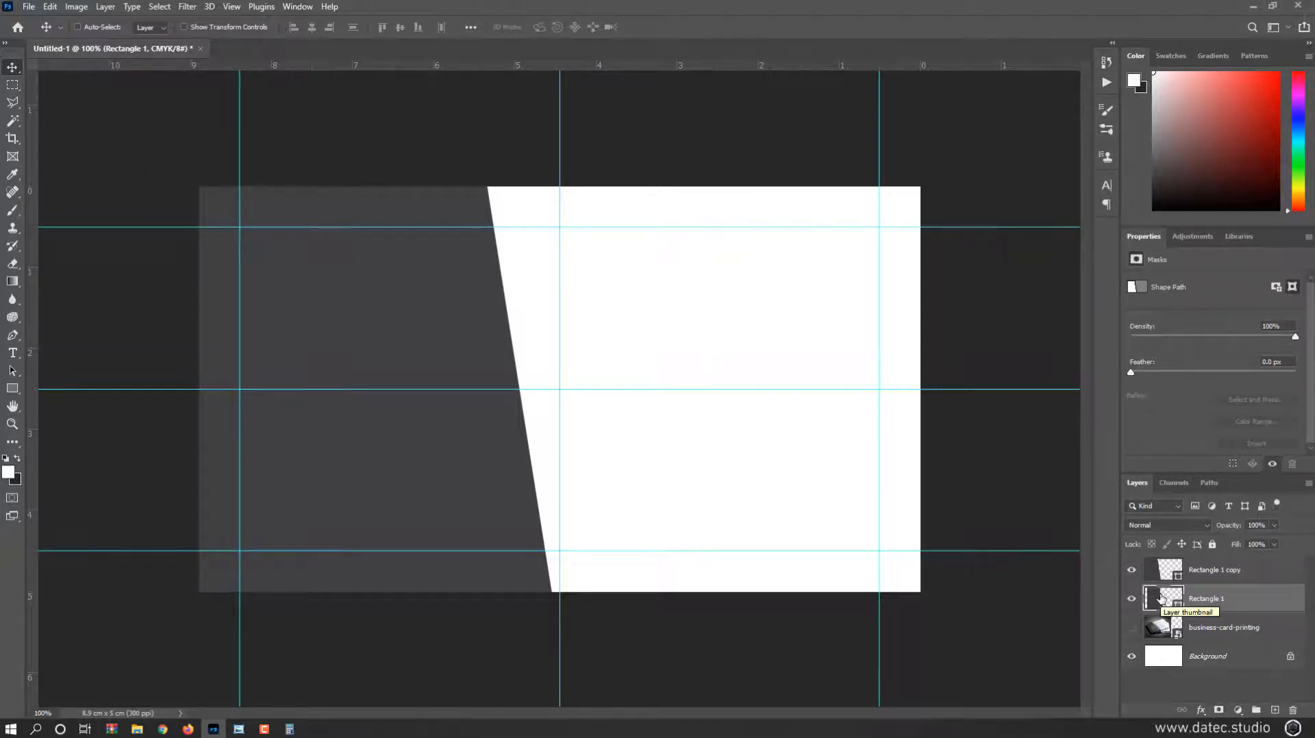
pyautogui.scroll(-2, 1160, 374)
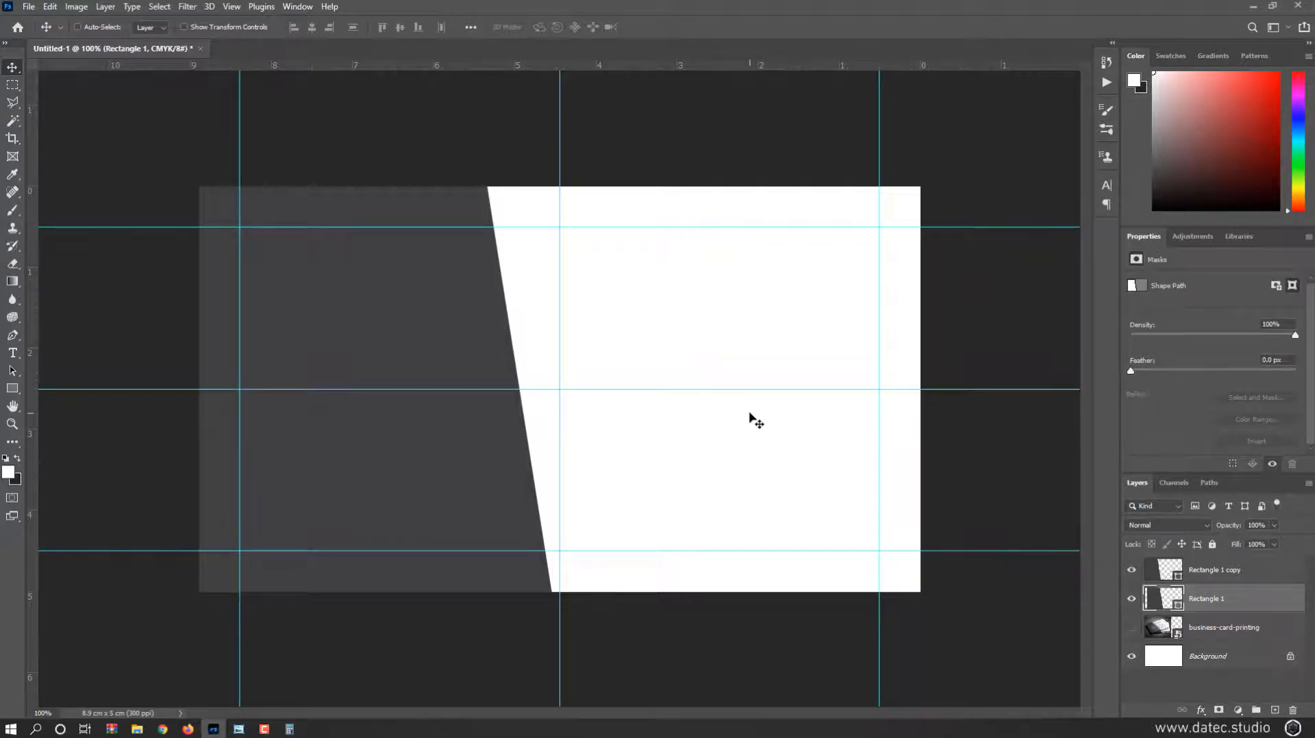
pyautogui.click(13, 388)
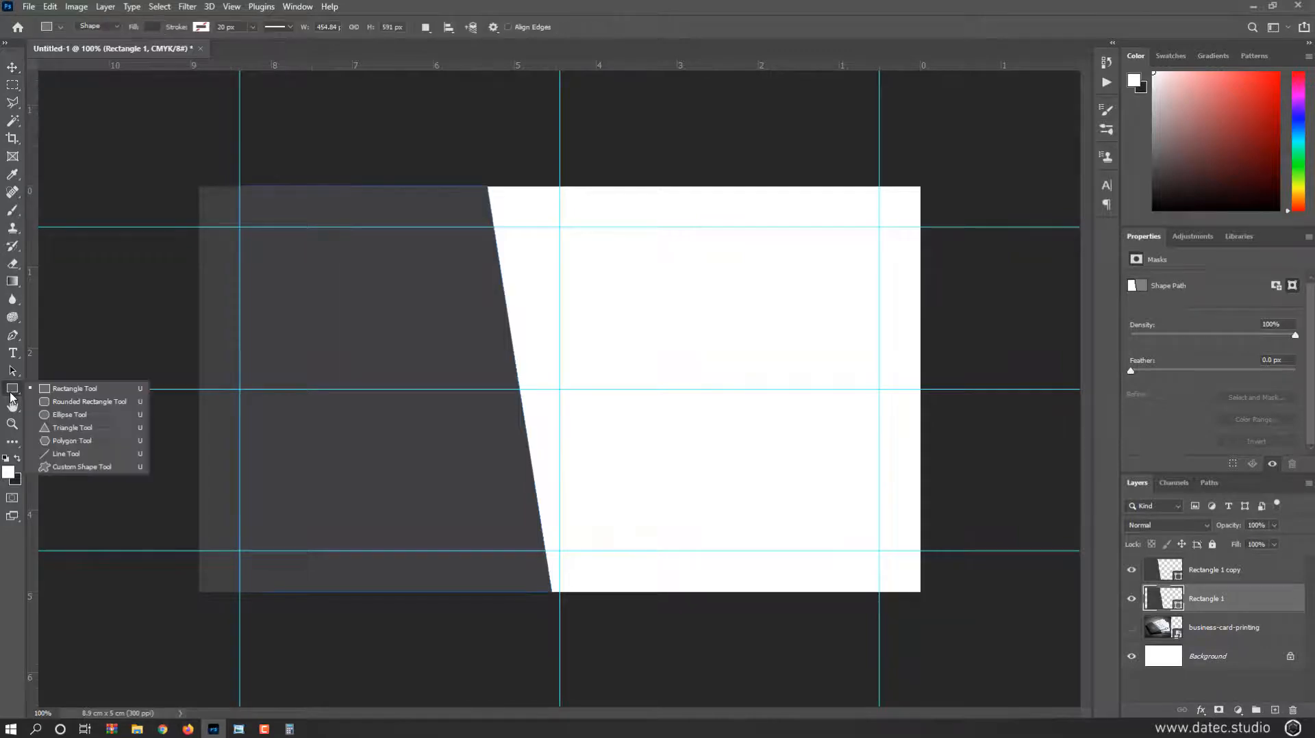
pyautogui.click(66, 389)
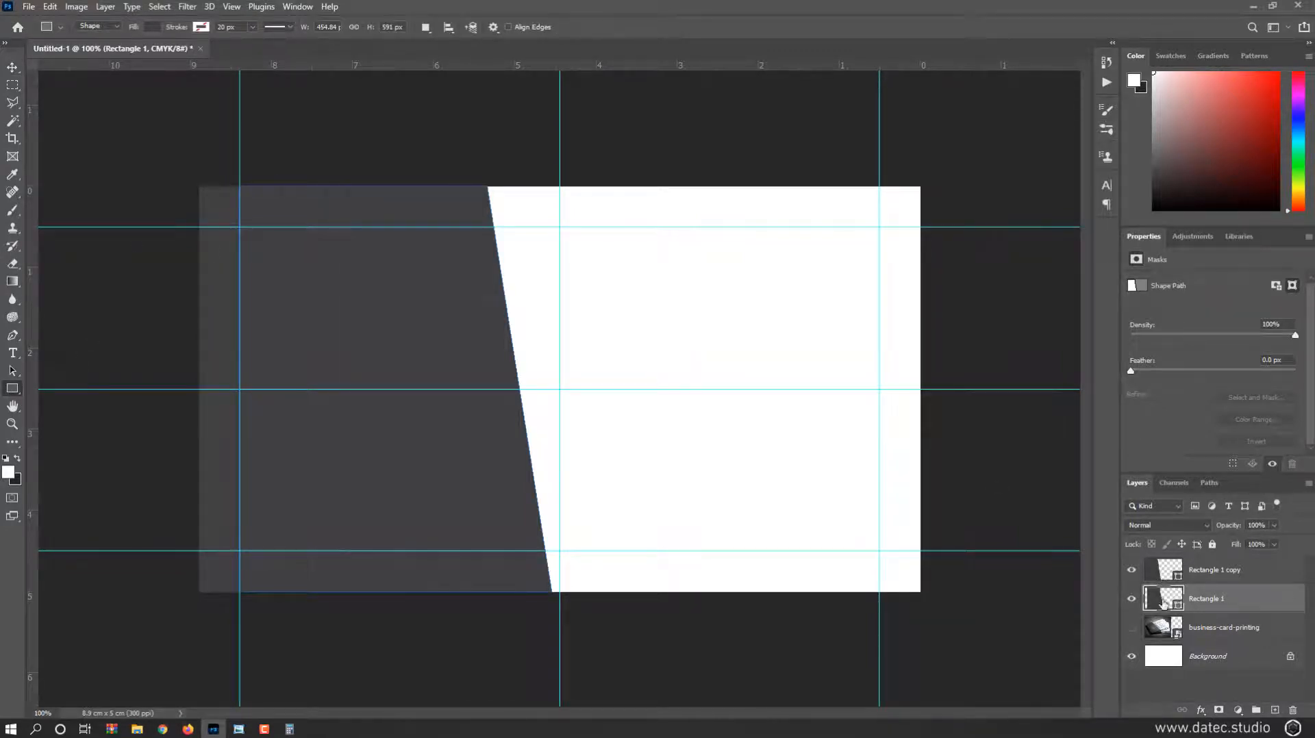
pyautogui.click(151, 26)
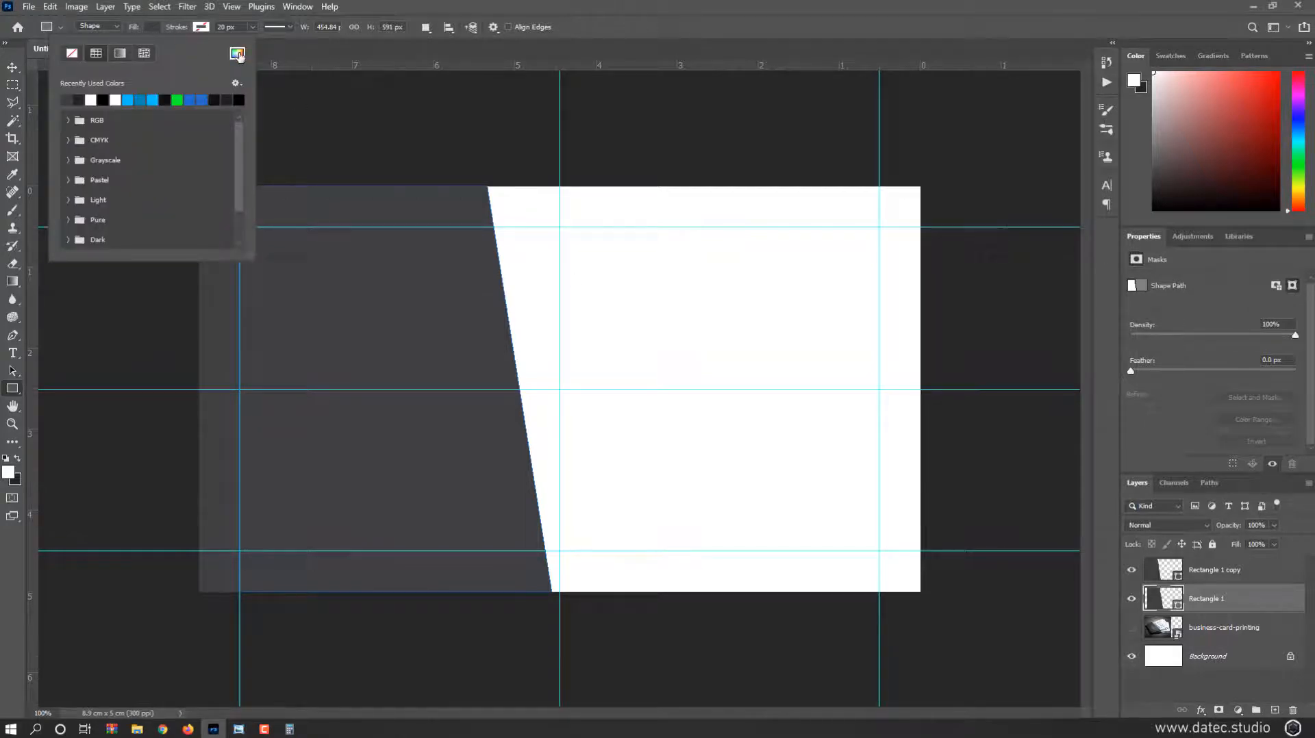
pyautogui.click(388, 4)
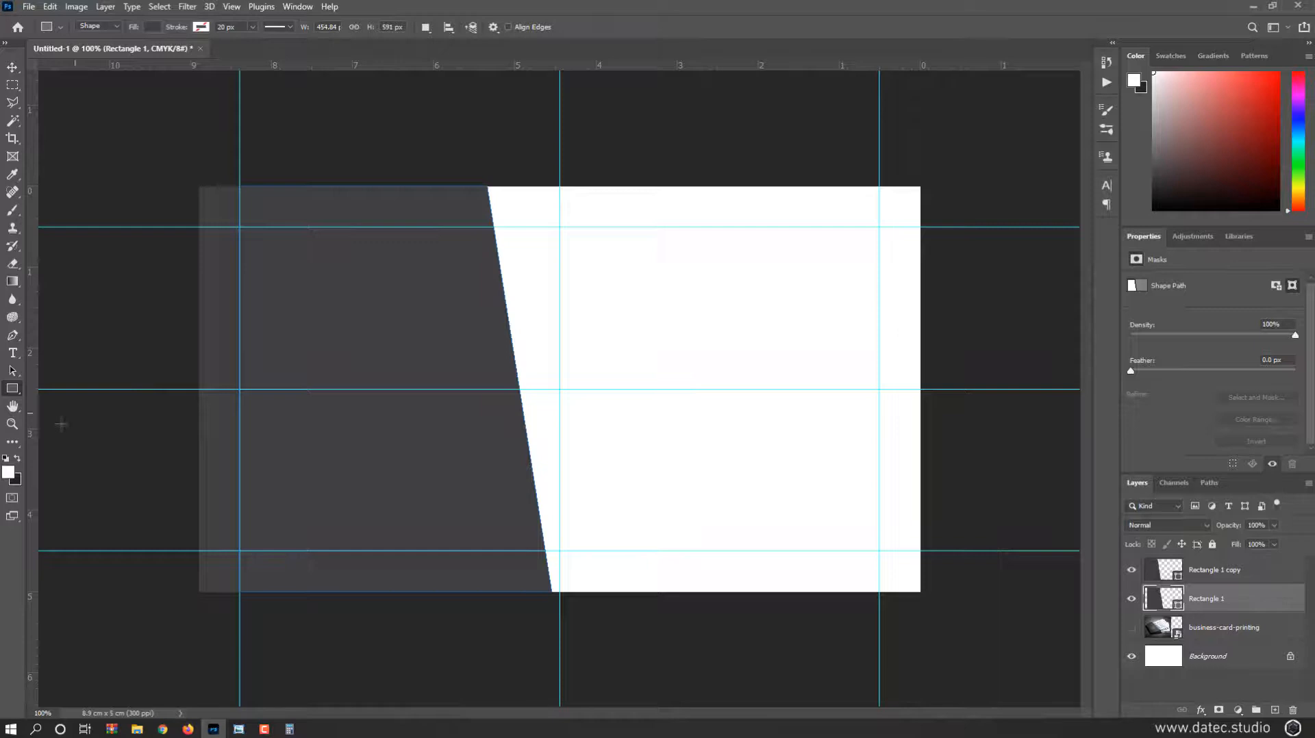
# Step: Set the foreground colour to CMYK 0, 0, 0, 50 and fill the lower slanted shape with it
pyautogui.click(8, 472)
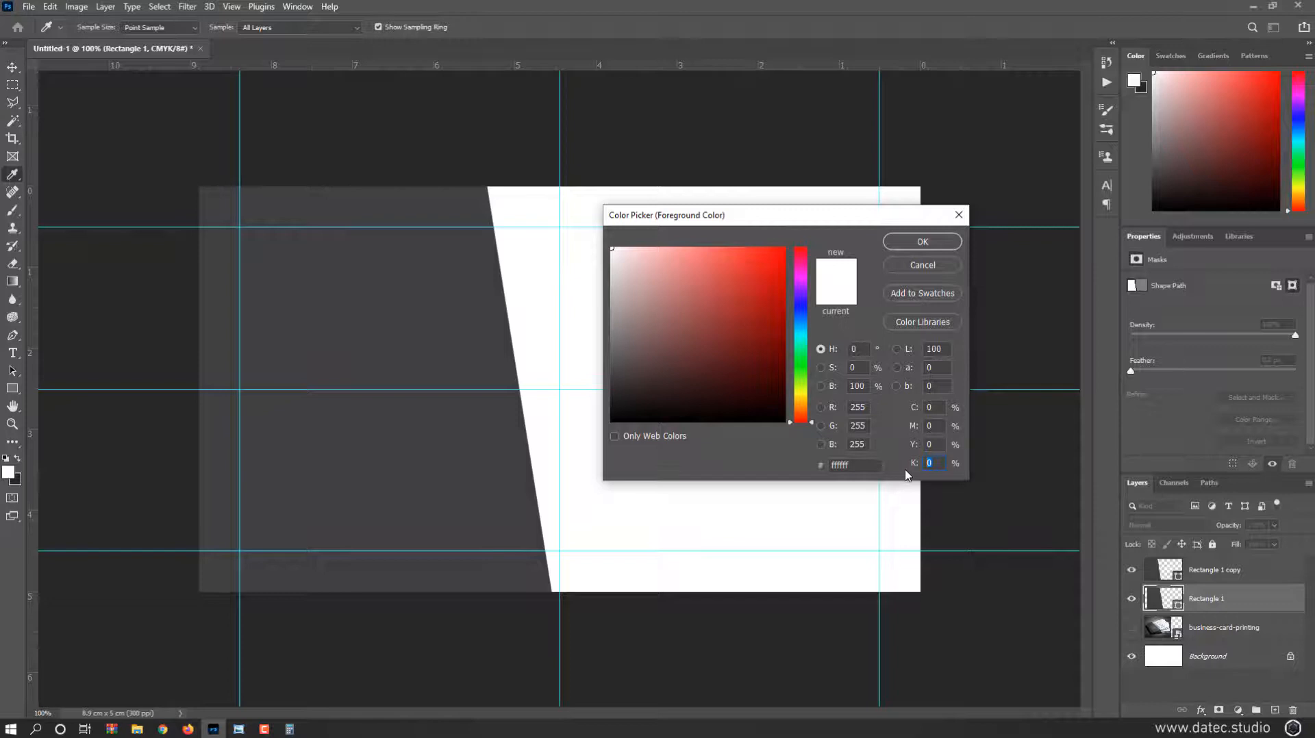
pyautogui.write('50')
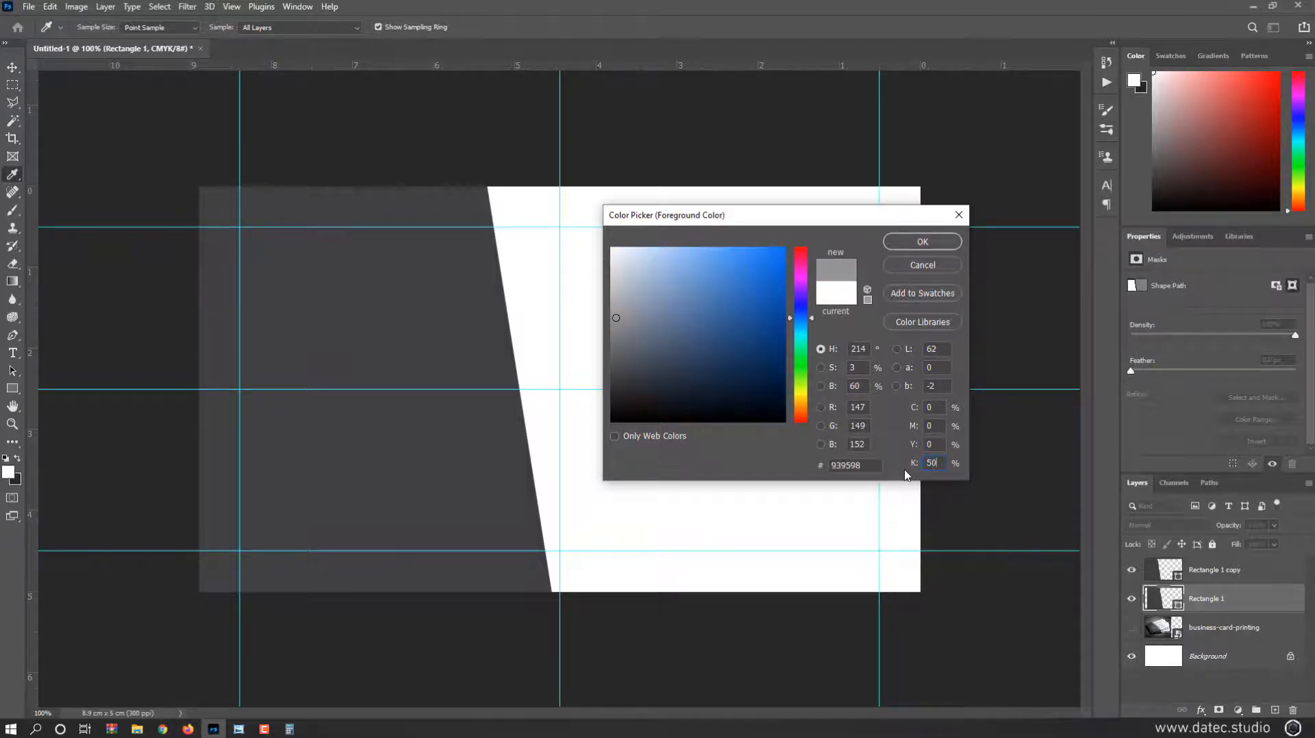
pyautogui.click(928, 243)
pyautogui.hotkey('alt', 'Delete')
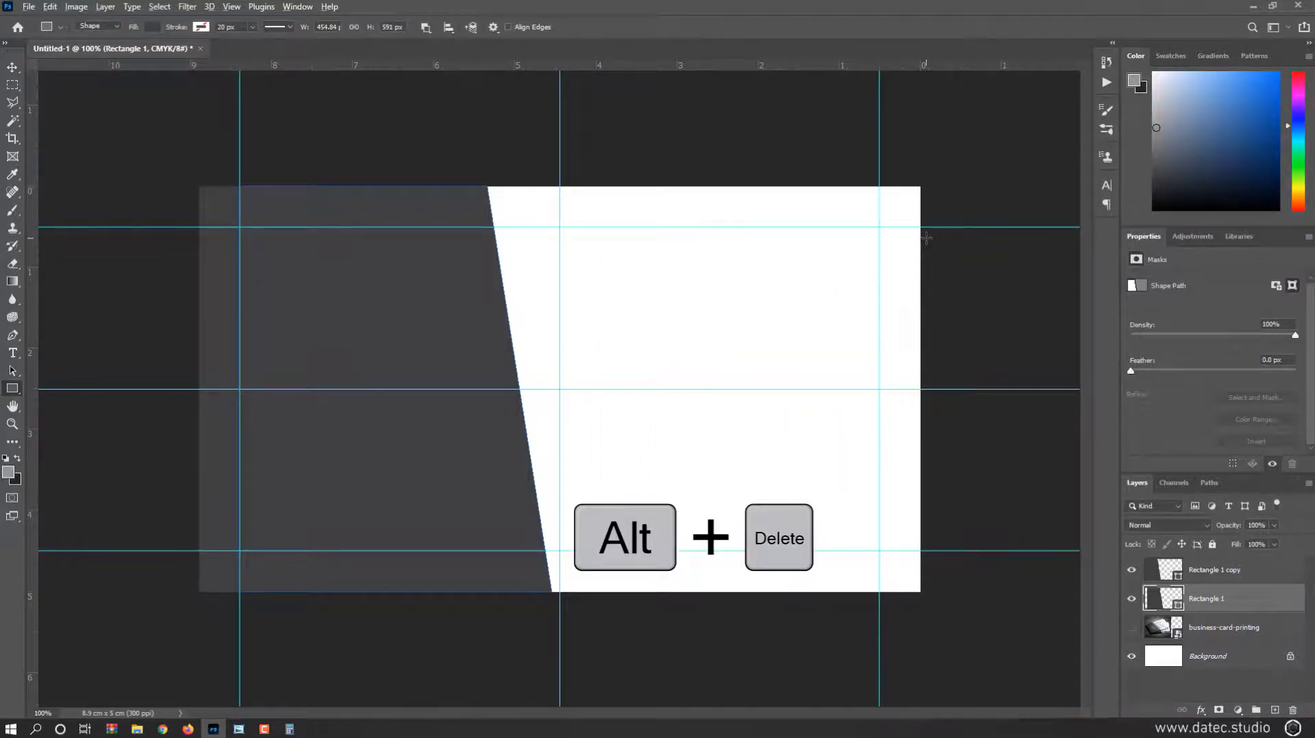
pyautogui.hotkey('alt', 'Delete')
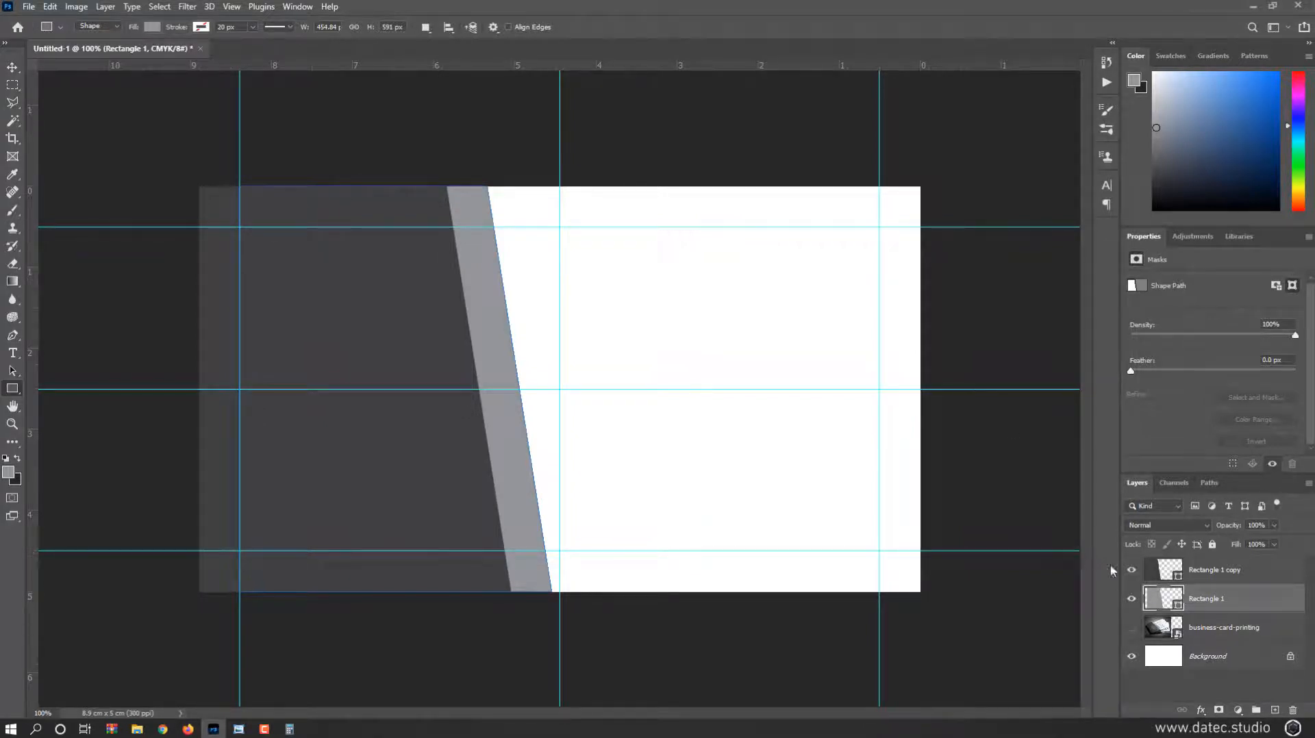
# Step: Fill the lower slanted shape with a lighter grey of CMYK 0, 0, 0, 35
pyautogui.click(8, 472)
pyautogui.doubleClick(935, 464)
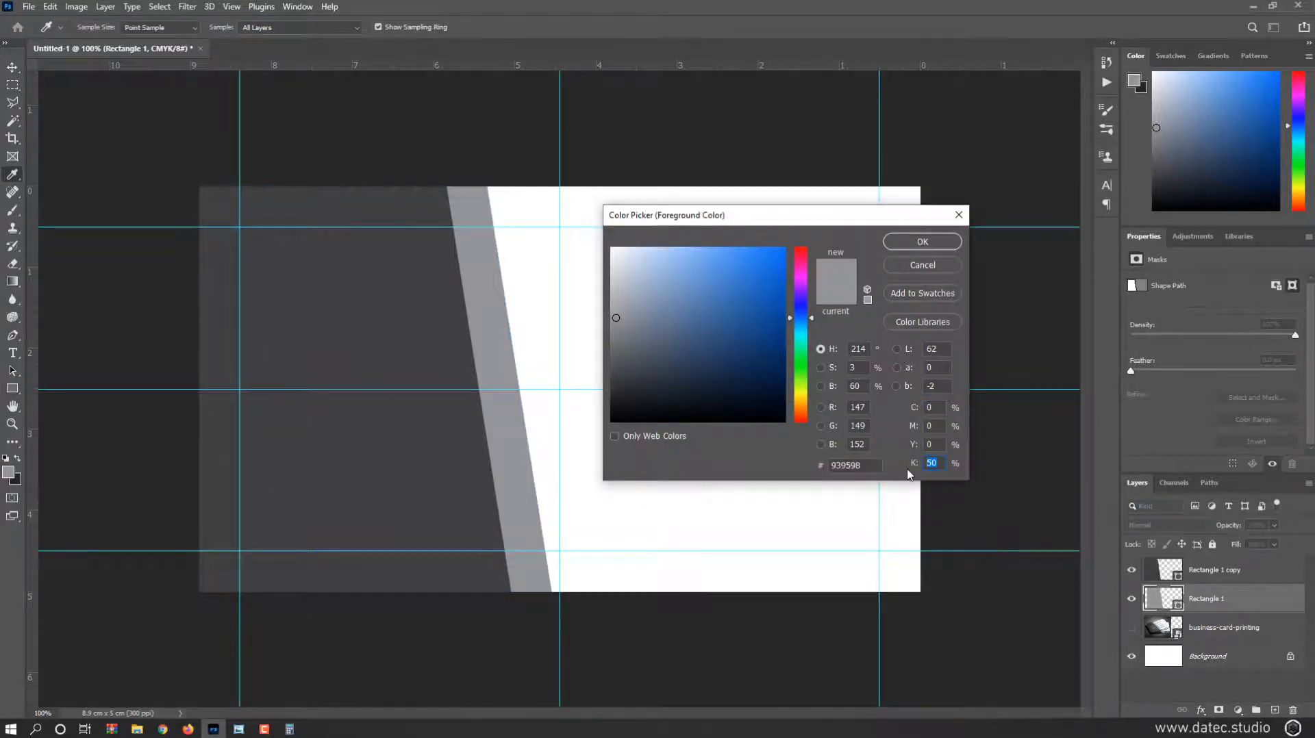
pyautogui.write('35')
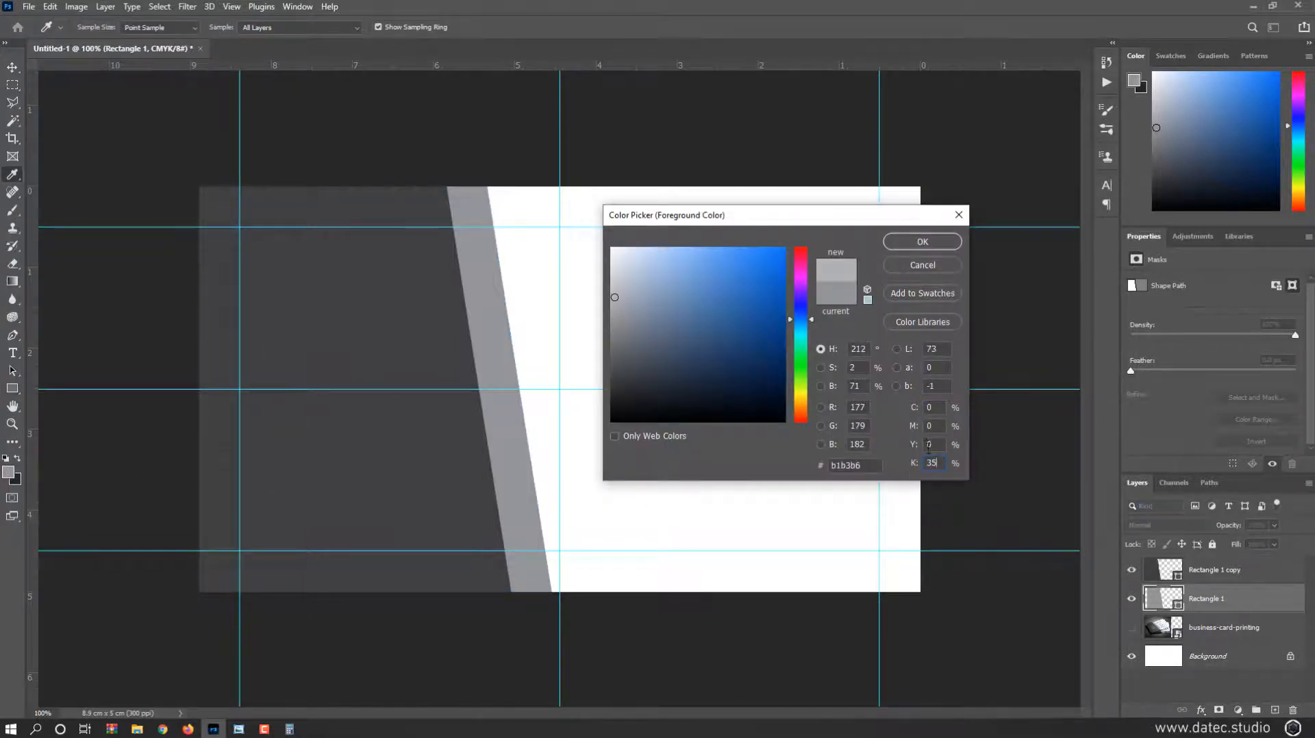
pyautogui.click(929, 245)
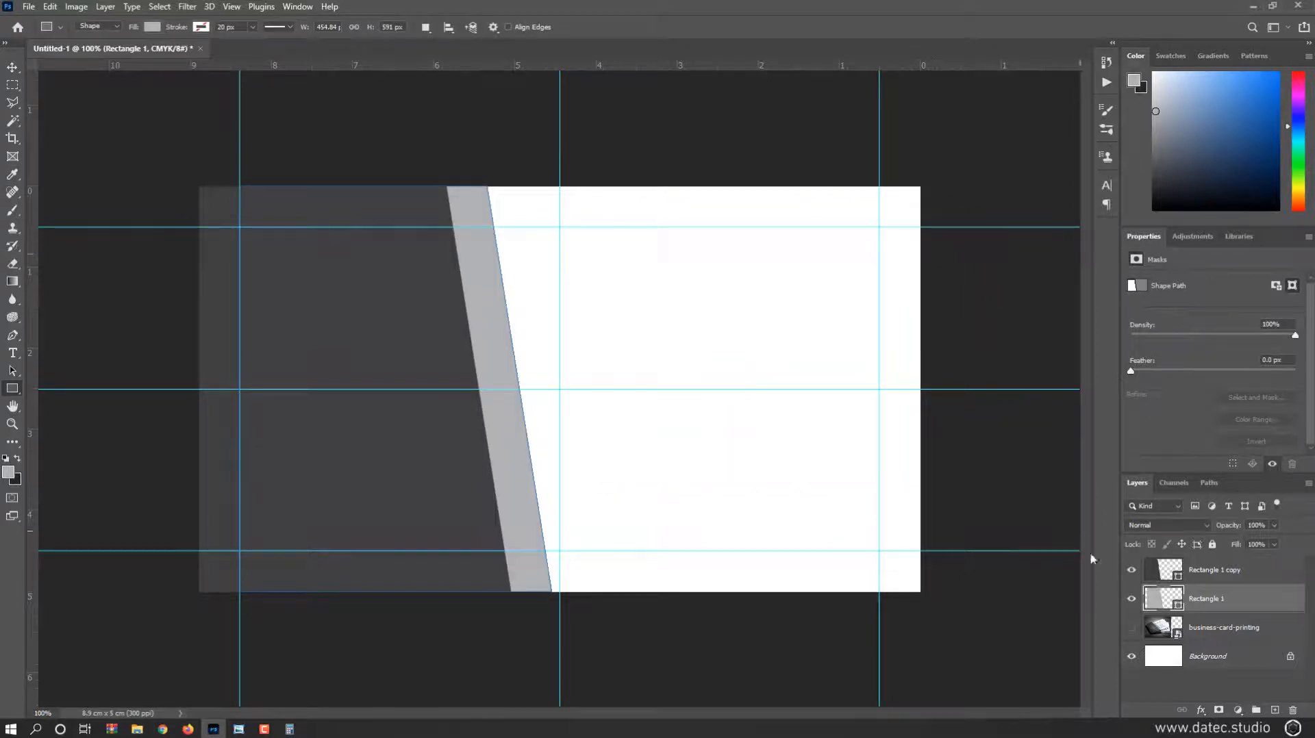
# Step: Isolate the business-card-printing layer to examine the blue polygonal logo on the dark panel up close
pyautogui.hotkey('alt', ']')
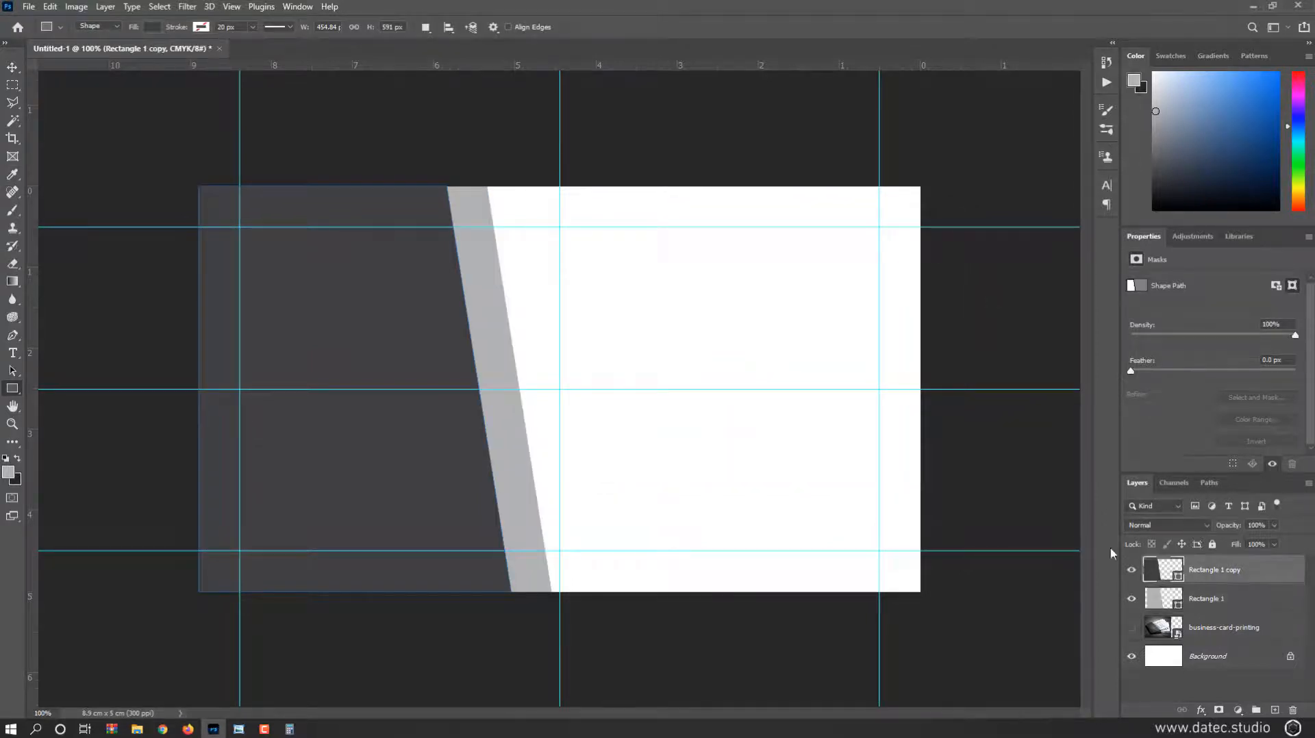
pyautogui.click(12, 67)
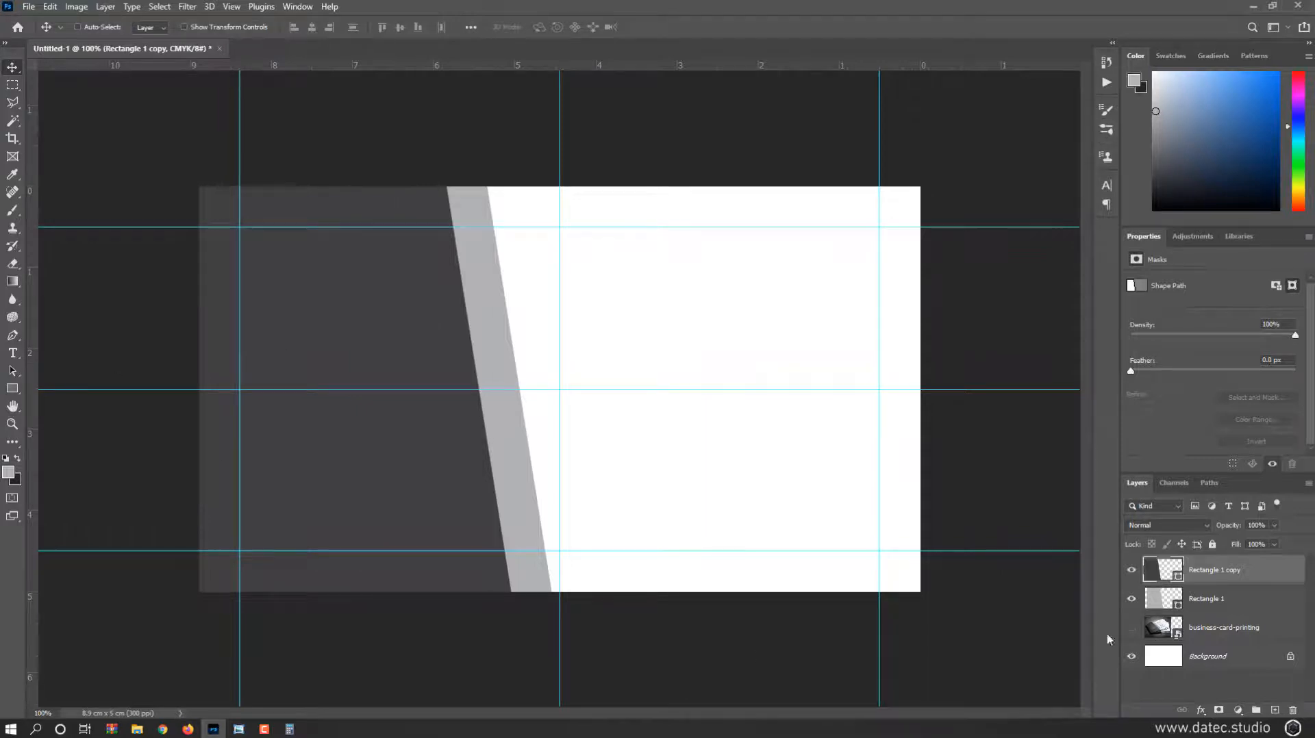
pyautogui.press('alt')
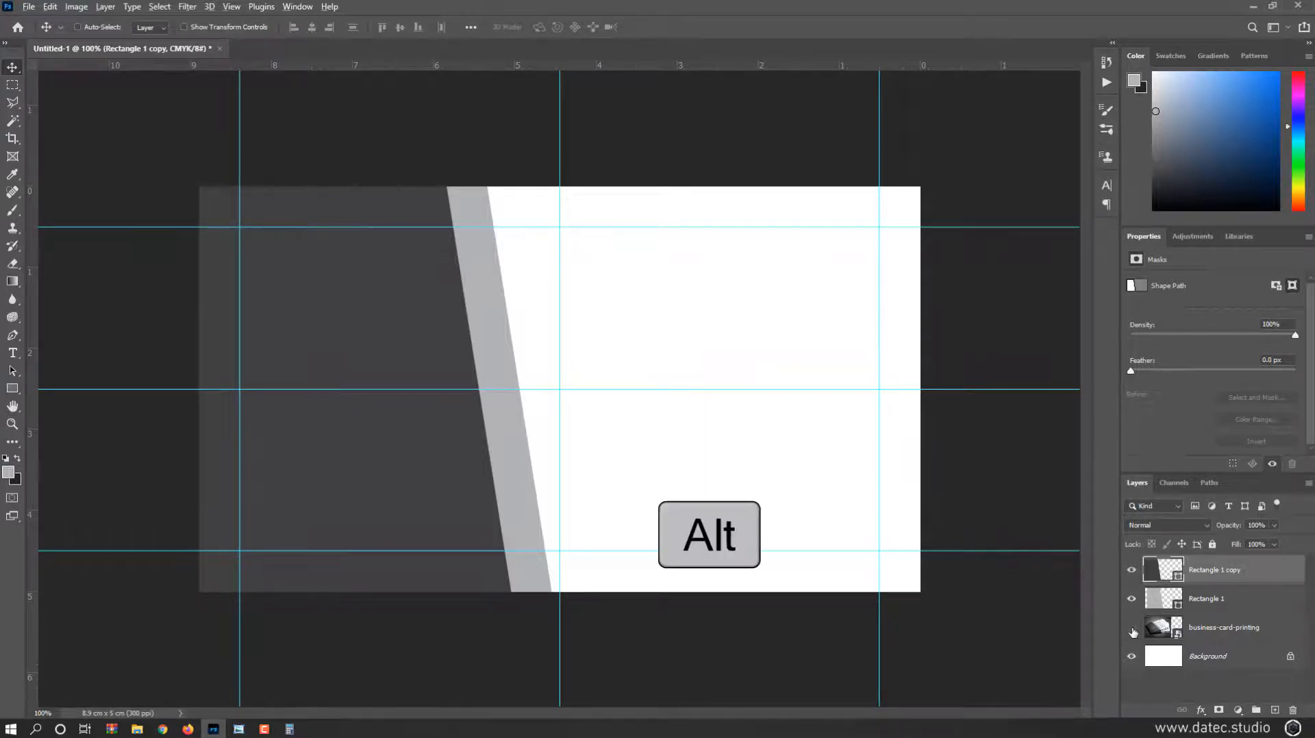
pyautogui.keyDown('alt'); pyautogui.click(1132, 630); pyautogui.keyUp('alt')
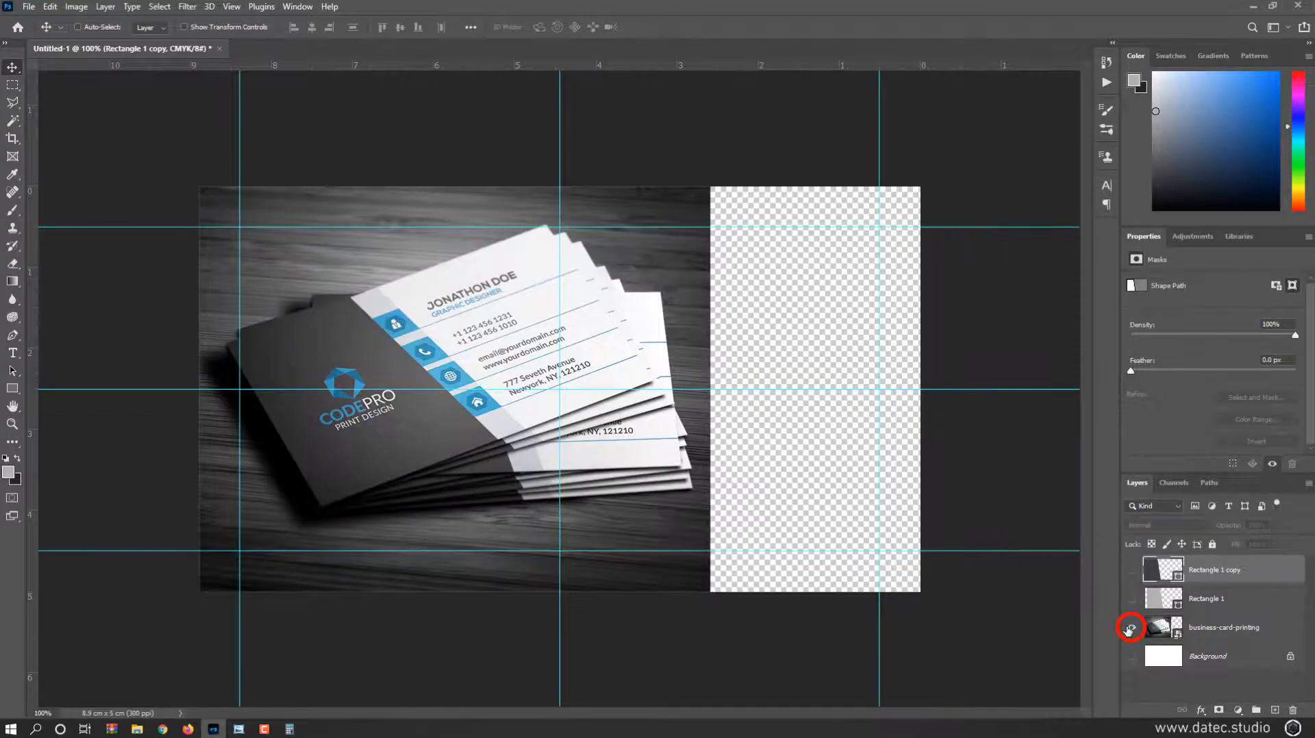
pyautogui.scroll(2, 349, 397)
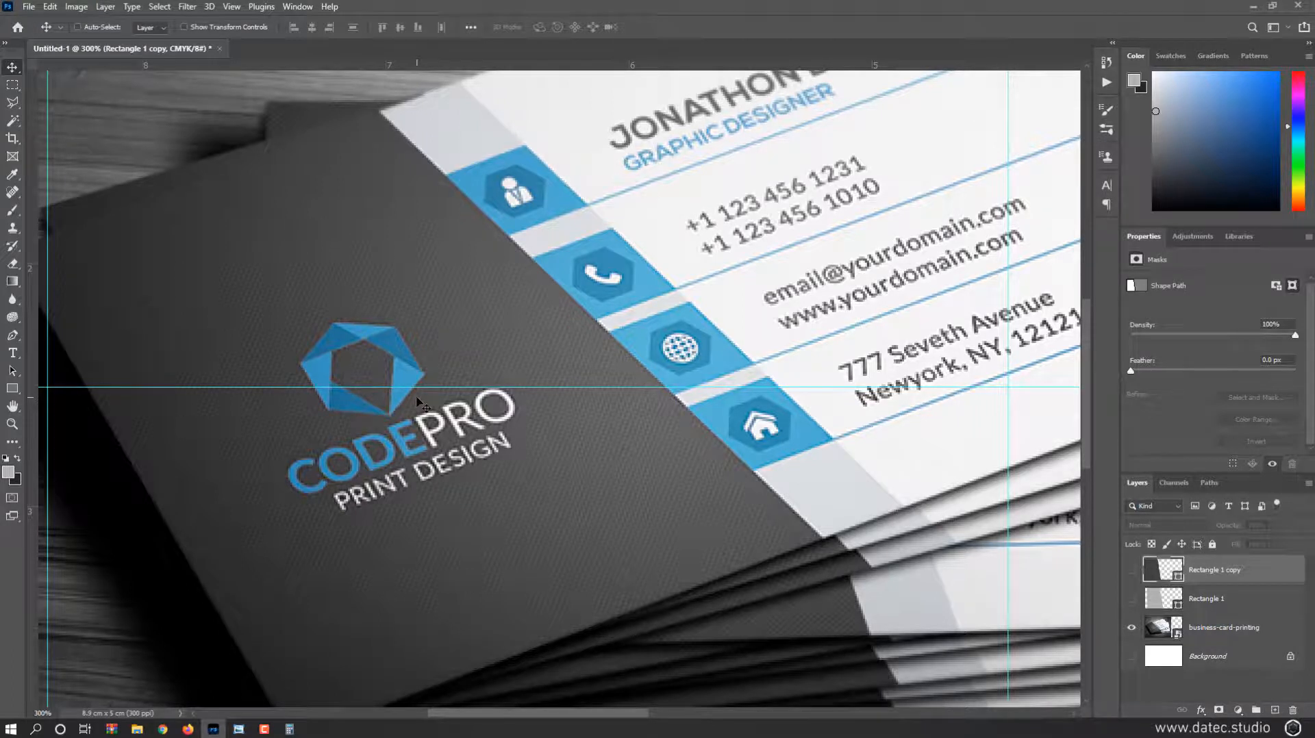
# Step: Create a 1000 × 1000 px, 300 ppi CMYK document and add vertical and horizontal guides through its centre
pyautogui.click(30, 7)
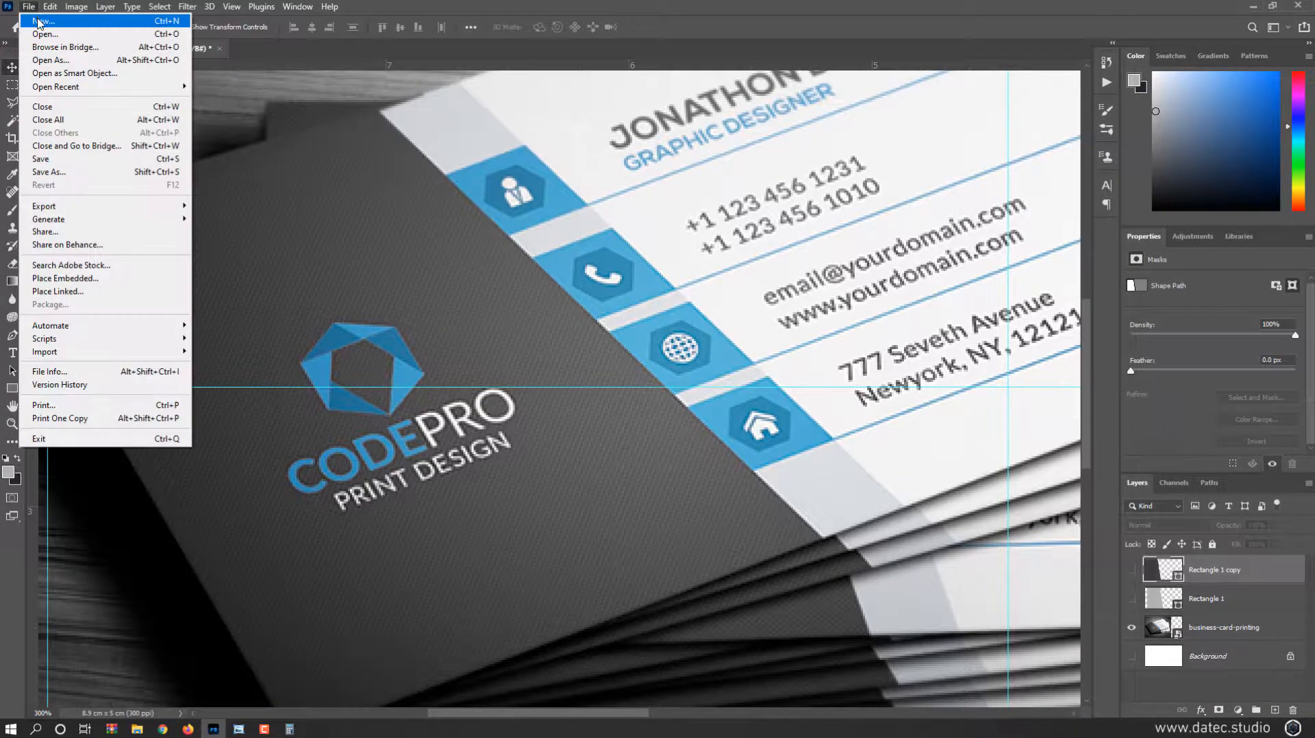
pyautogui.click(38, 21)
pyautogui.click(922, 240)
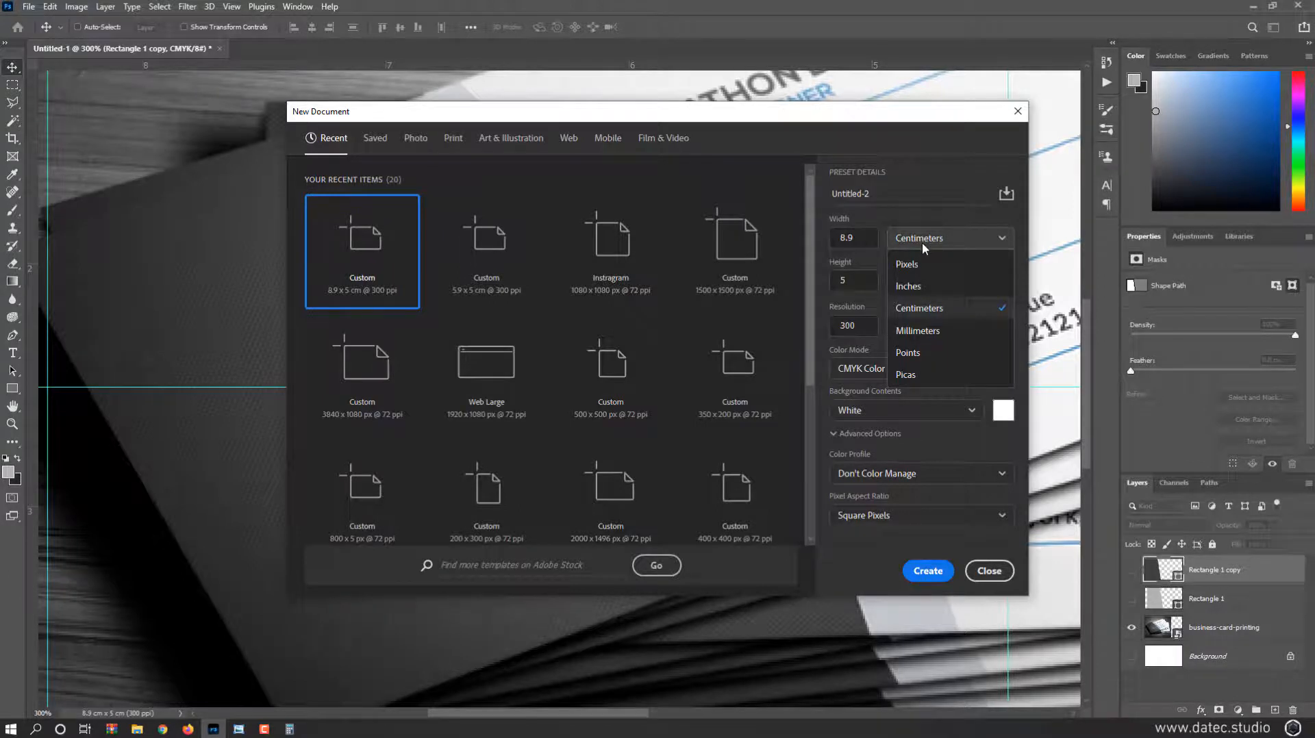
pyautogui.click(920, 269)
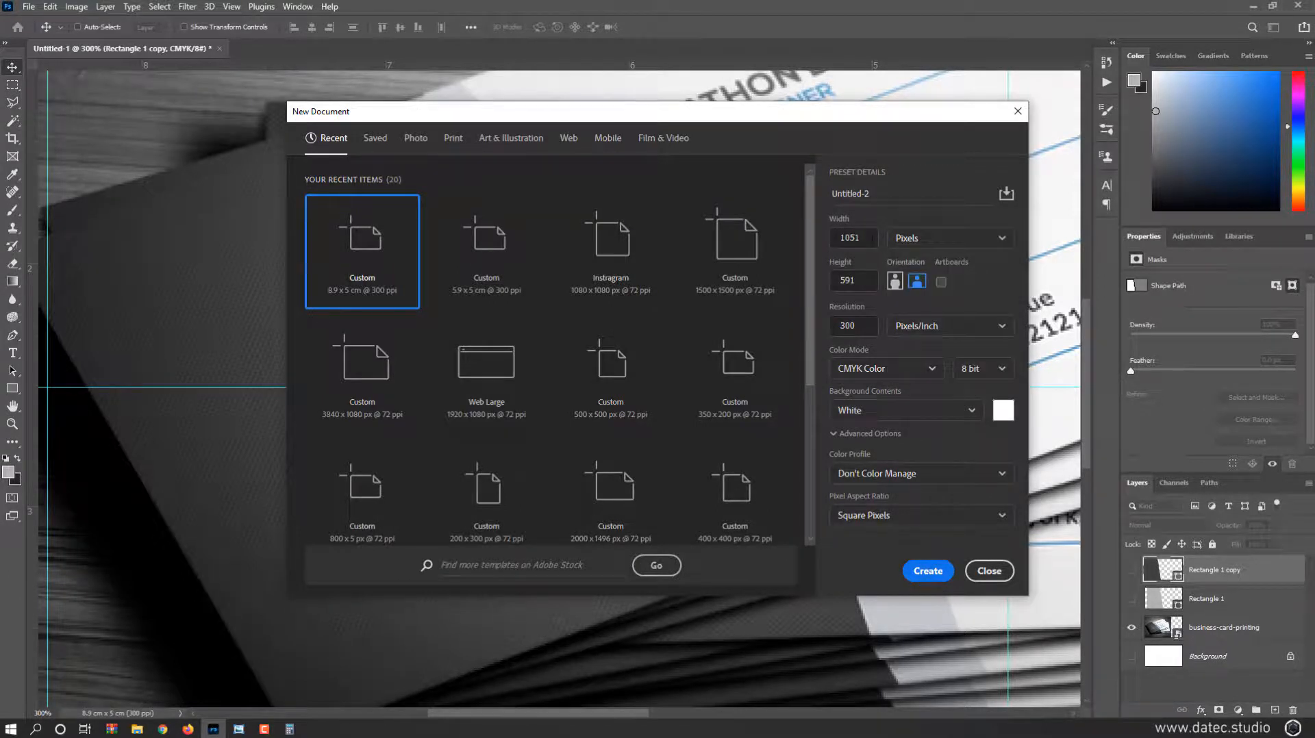
pyautogui.doubleClick(855, 238)
pyautogui.write('10')
pyautogui.press('Tab')
pyautogui.write('1000')
pyautogui.click(927, 571)
pyautogui.moveTo(35, 332); pyautogui.dragTo(561, 349)
pyautogui.moveTo(614, 67); pyautogui.dragTo(621, 388)
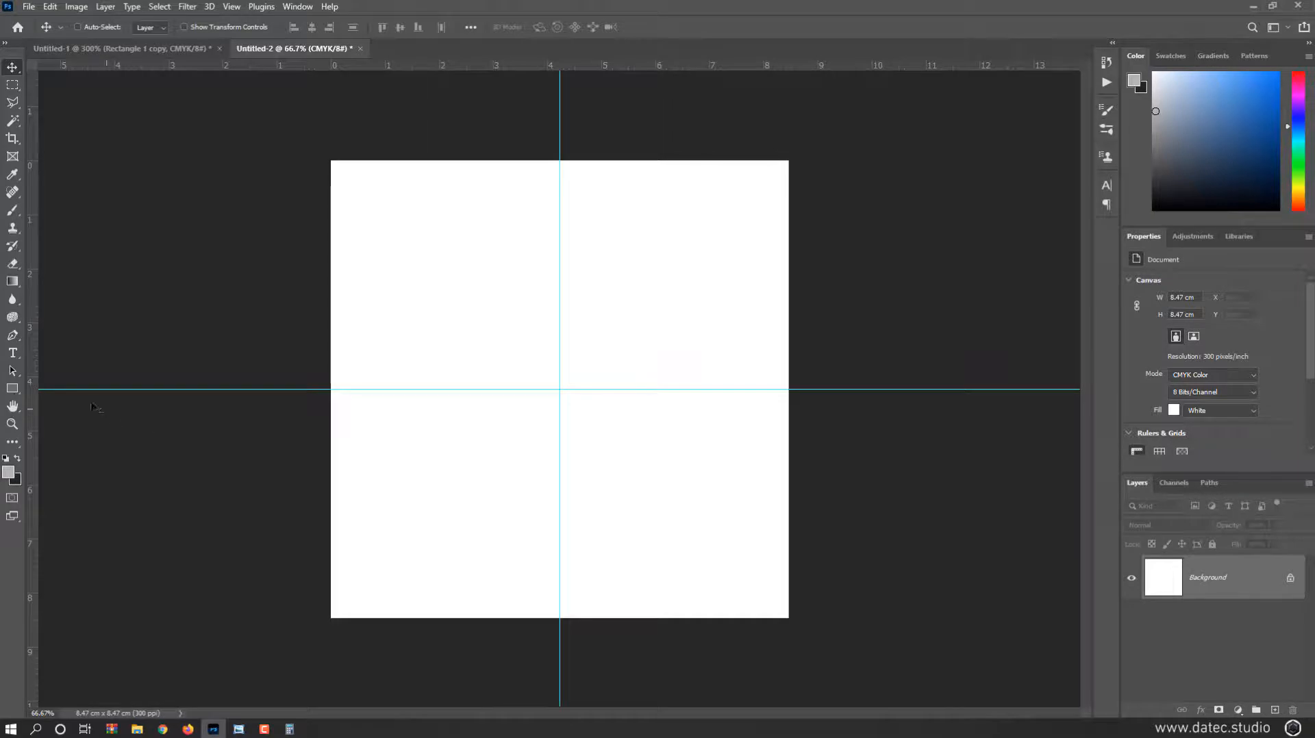
# Step: Draw a grey hexagon with vertical sides, about 4.74 × 4.11 cm, near the intersection of the guides
pyautogui.click(13, 388)
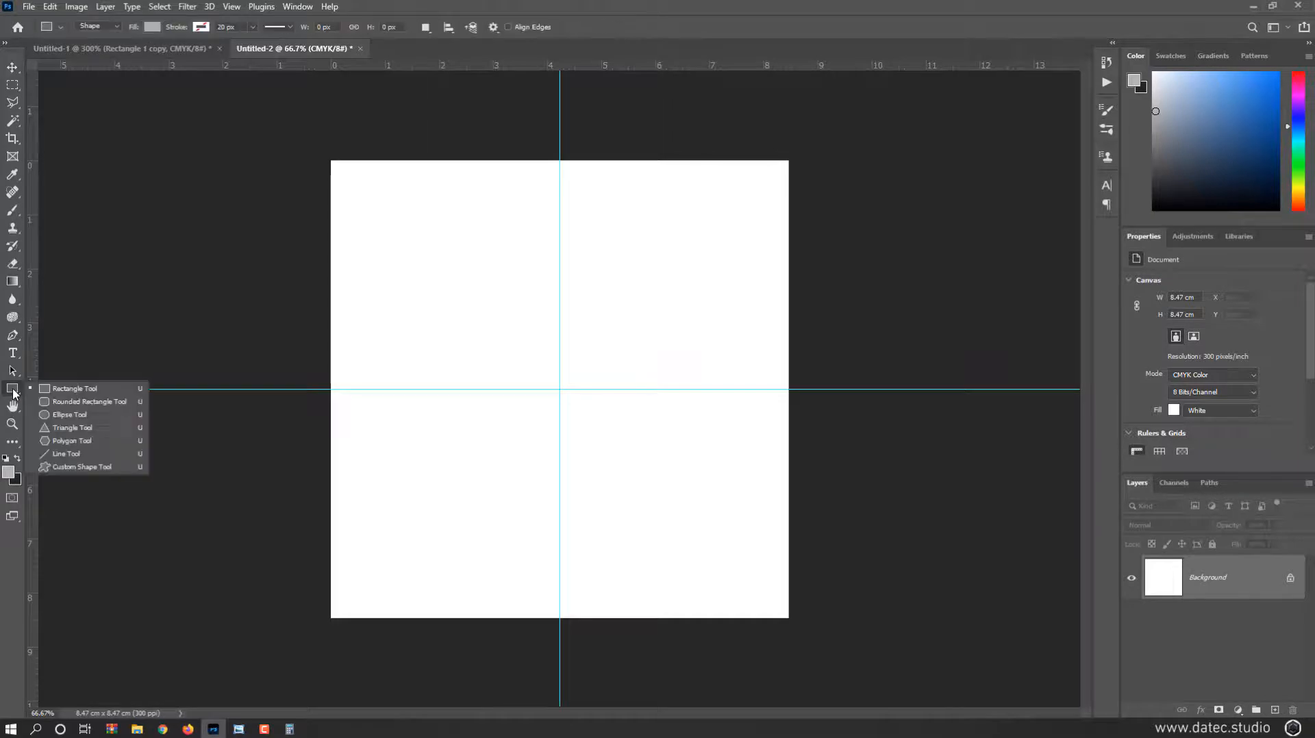
pyautogui.click(101, 445)
pyautogui.moveTo(559, 390); pyautogui.dragTo(637, 481)
pyautogui.press('ctrl')
pyautogui.hotkey('ctrl', 'shift')
pyautogui.press('space')
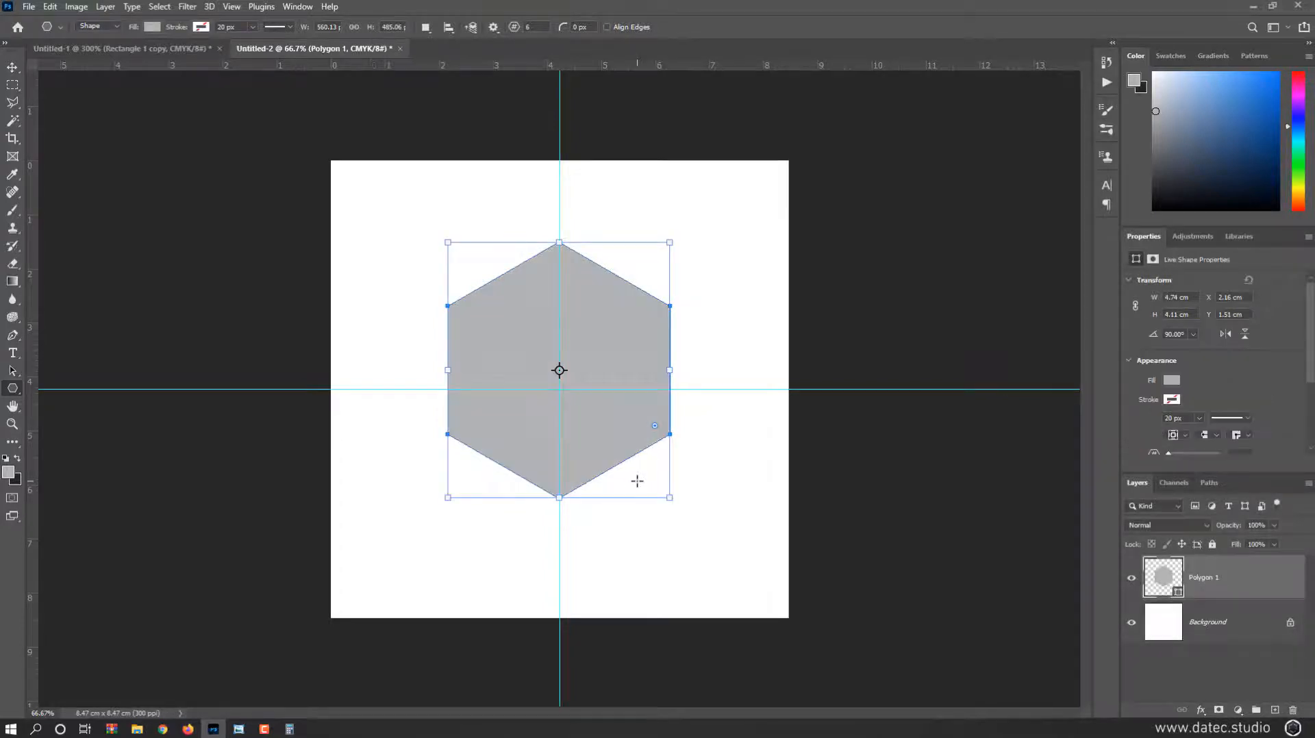
# Step: Centre the hexagon on the guide intersection and scale it up to about 151%
pyautogui.hotkey('ctrl', 't')
pyautogui.moveTo(670, 242); pyautogui.dragTo(705, 200)
pyautogui.moveTo(626, 315); pyautogui.dragTo(626, 329)
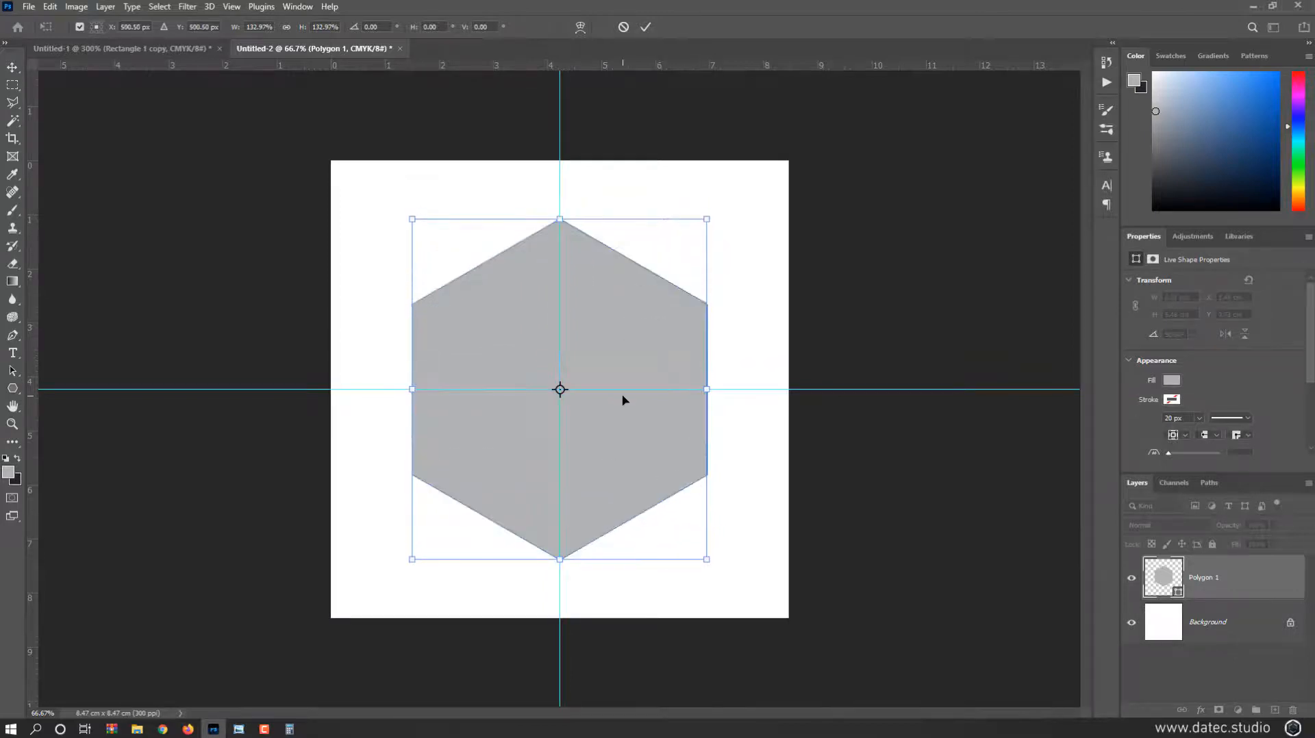
pyautogui.moveTo(713, 212)
pyautogui.mouseDown()
pyautogui.moveTo(737, 202)
pyautogui.moveTo(728, 196)
pyautogui.mouseUp()
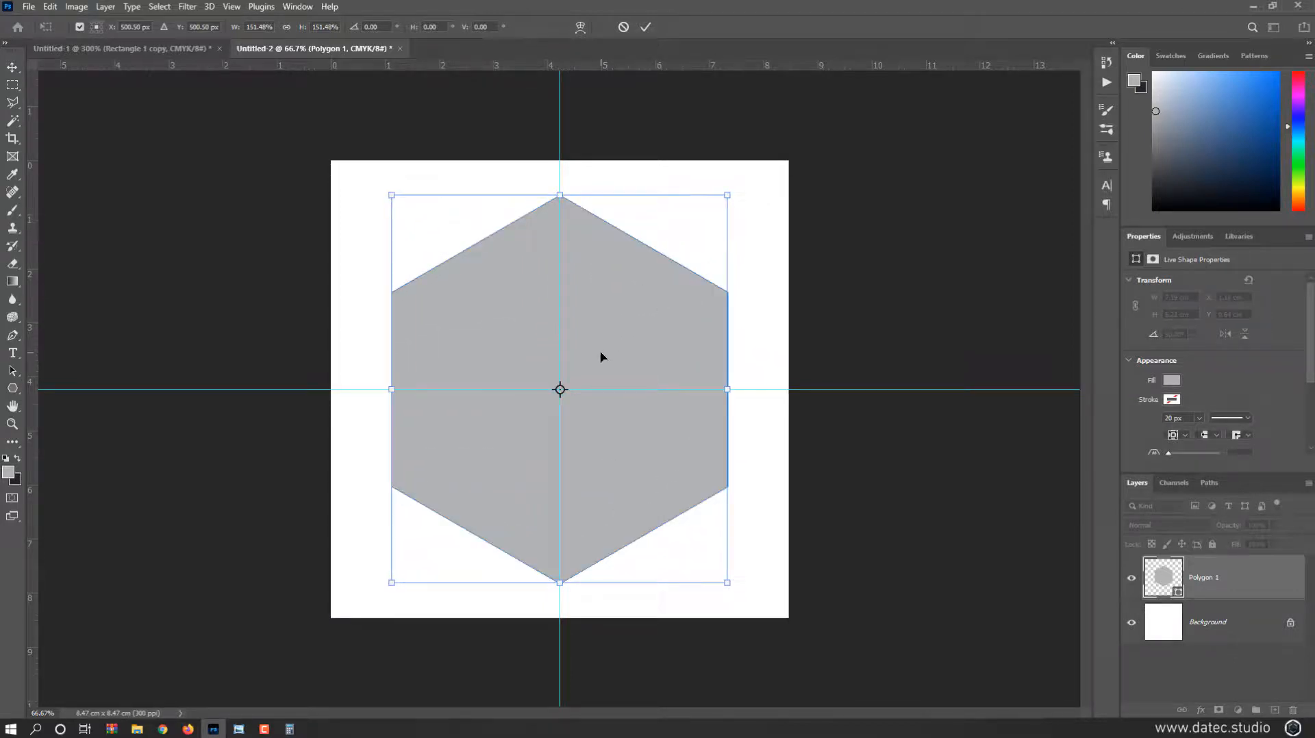
pyautogui.press('Return')
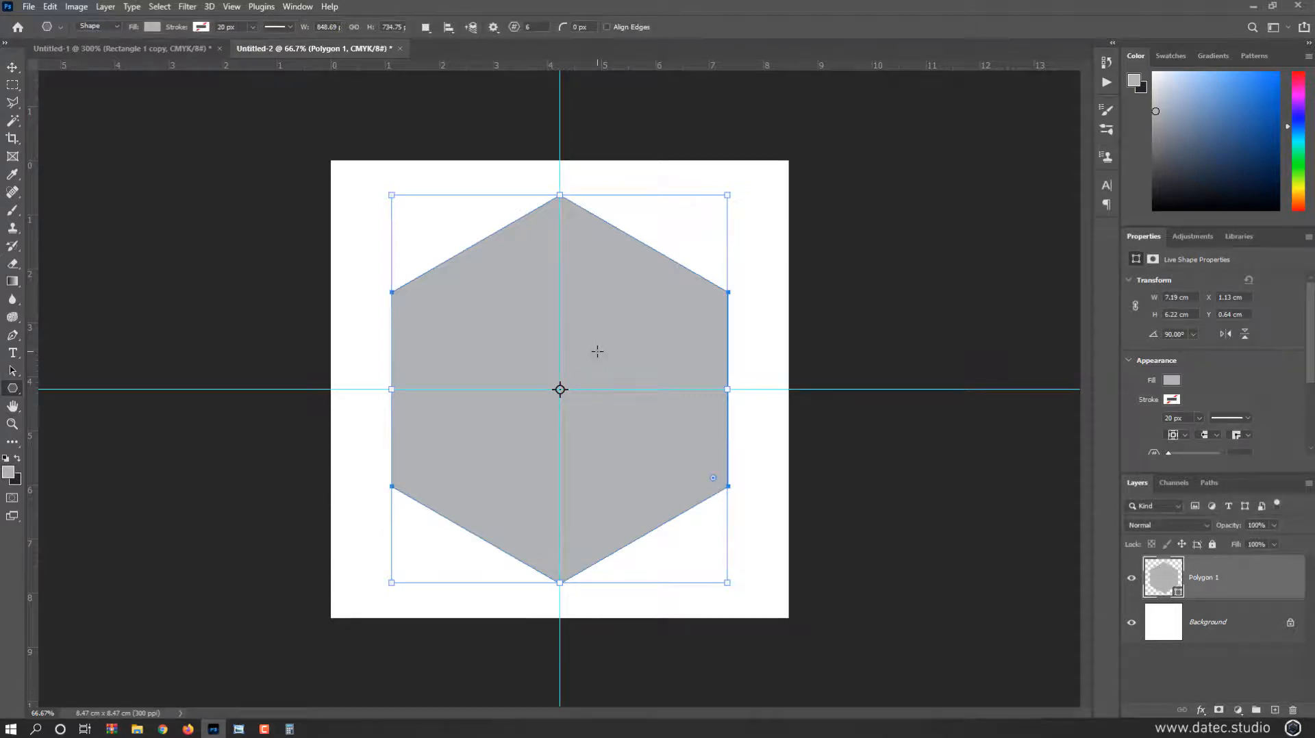
# Step: Check the logo in the reference document, then duplicate the hexagon layer and fill the copy with bright blue
pyautogui.click(192, 49)
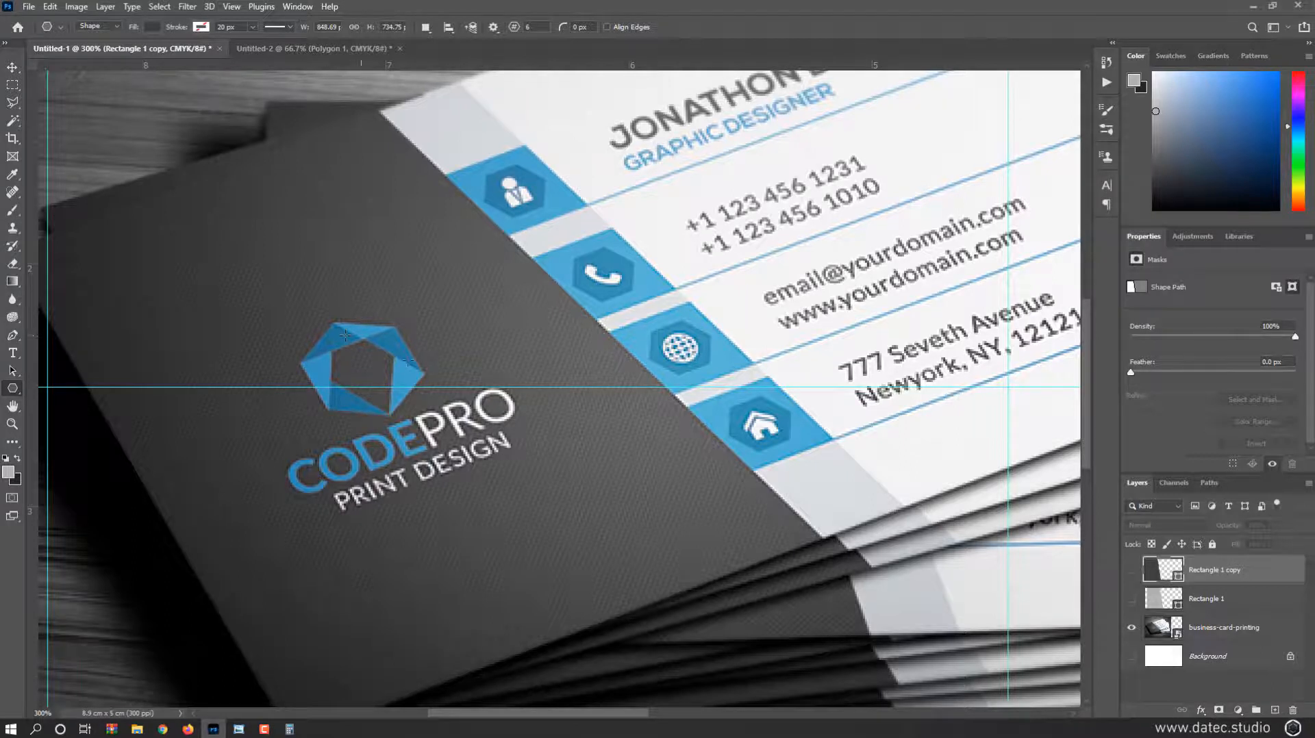
pyautogui.click(319, 51)
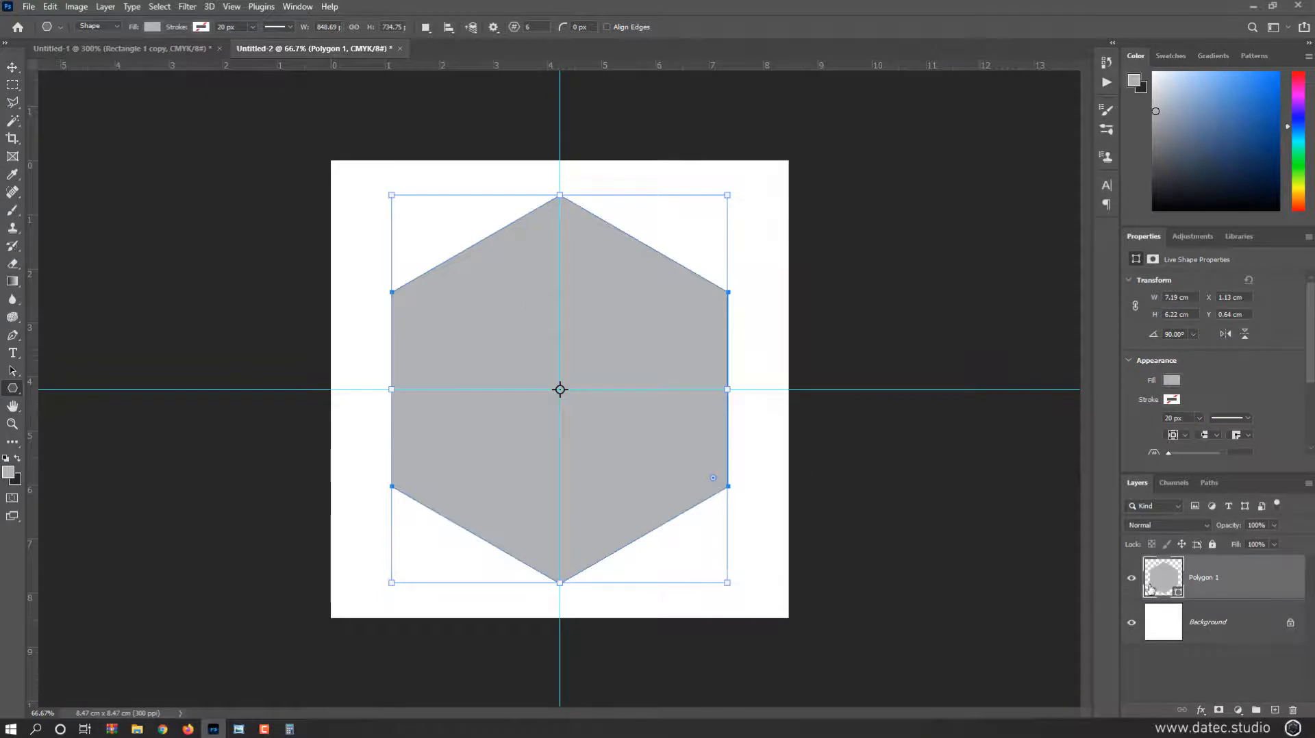
pyautogui.moveTo(1162, 582); pyautogui.dragTo(1274, 710)
pyautogui.click(1278, 72)
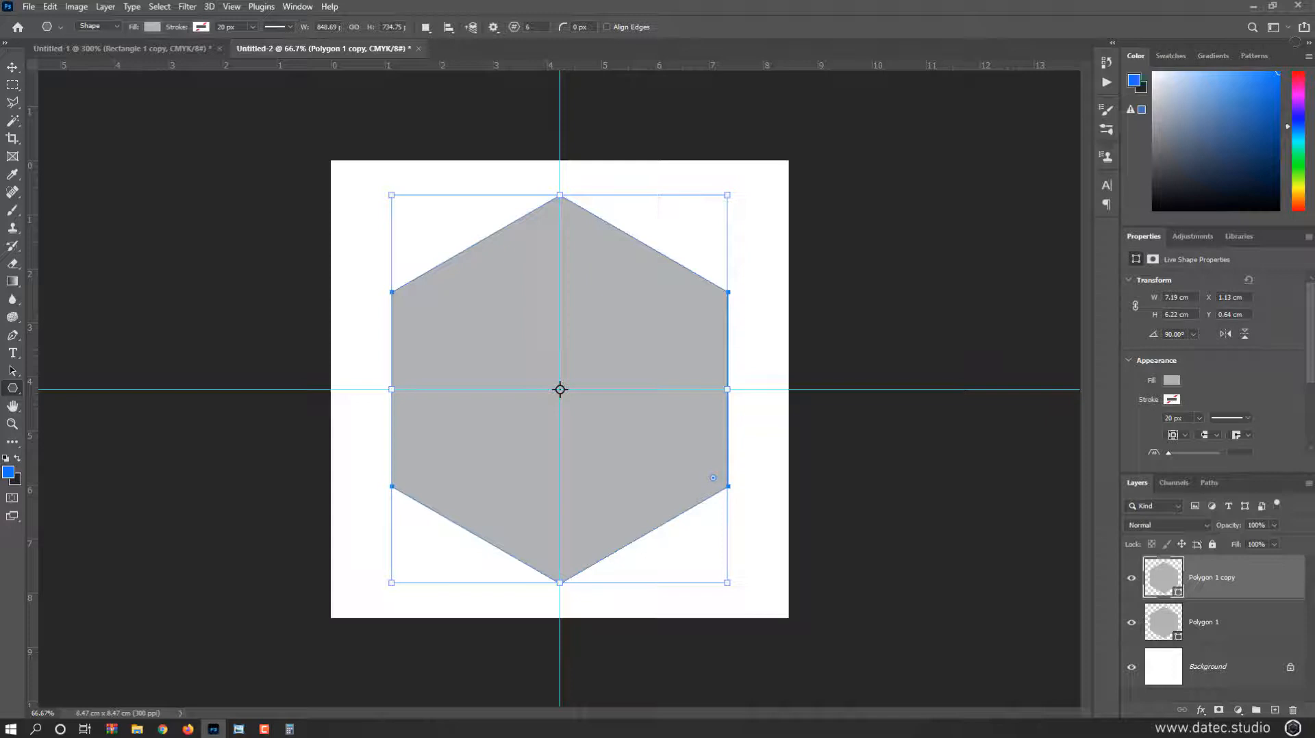
pyautogui.hotkey('alt', 'BackSpace')
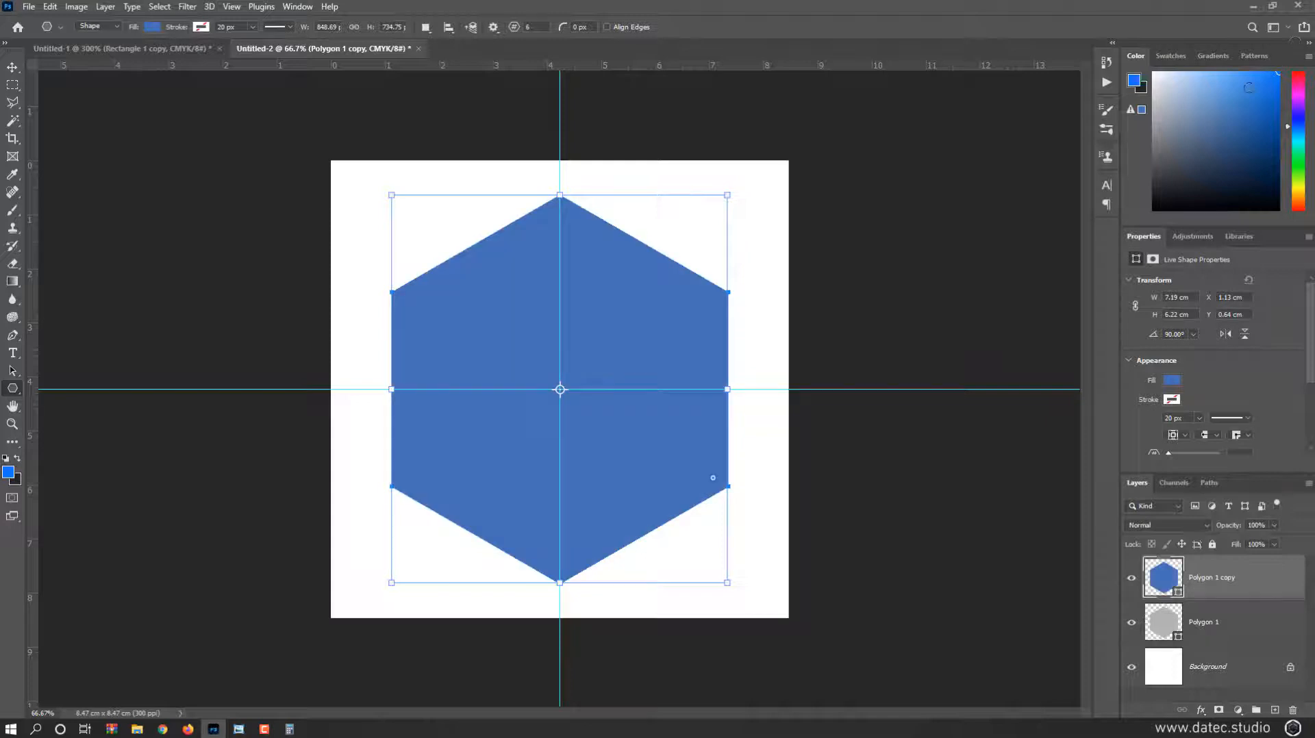
# Step: Convert the blue hexagon to a regular path and delete its lower-right, bottom and lower-left anchor points with the Pen tool
pyautogui.click(14, 70)
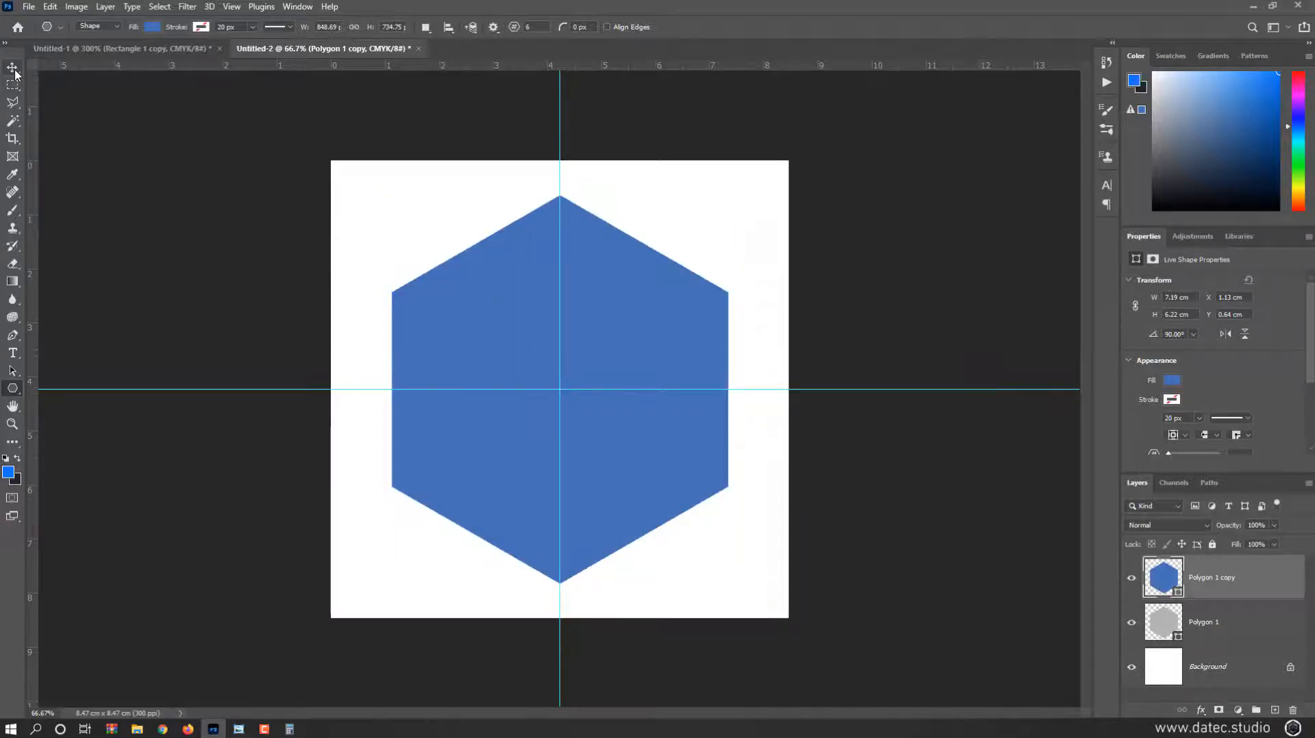
pyautogui.click(13, 342)
pyautogui.click(48, 340)
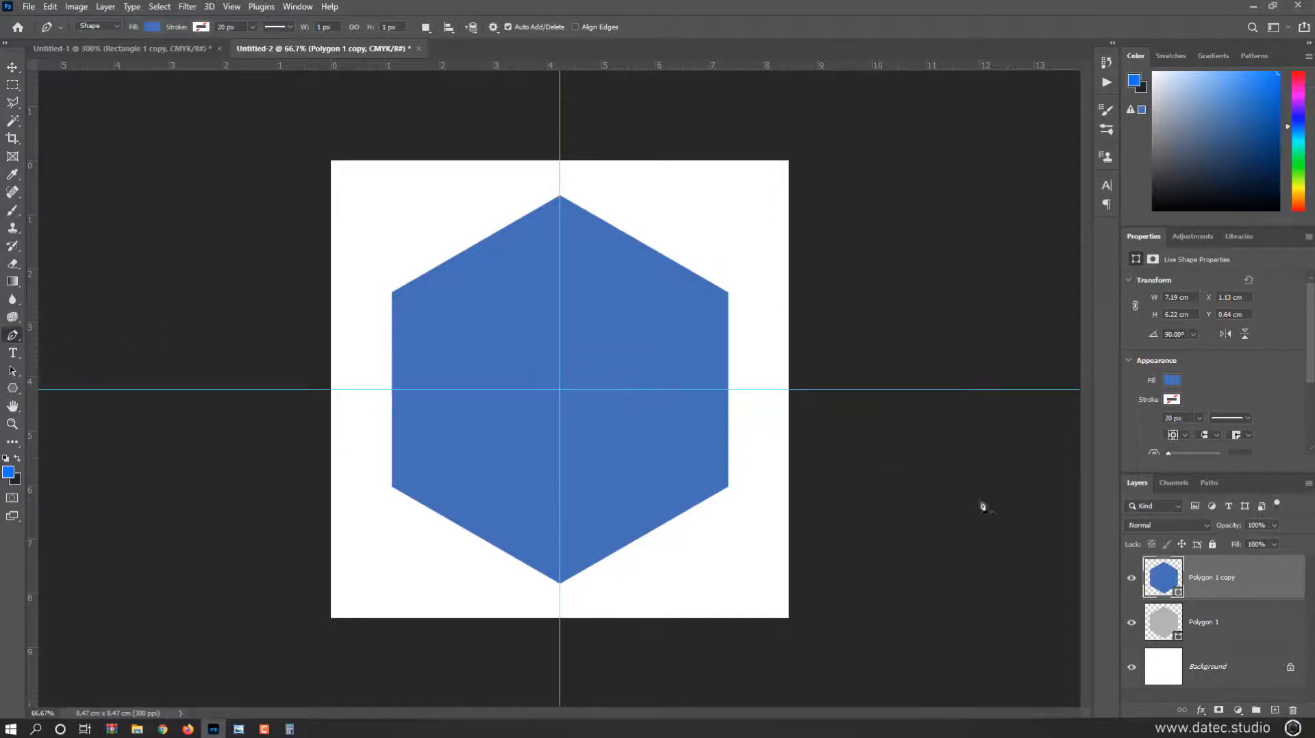
pyautogui.press('ctrl')
pyautogui.keyDown('ctrl'); pyautogui.click(728, 354); pyautogui.keyUp('ctrl')
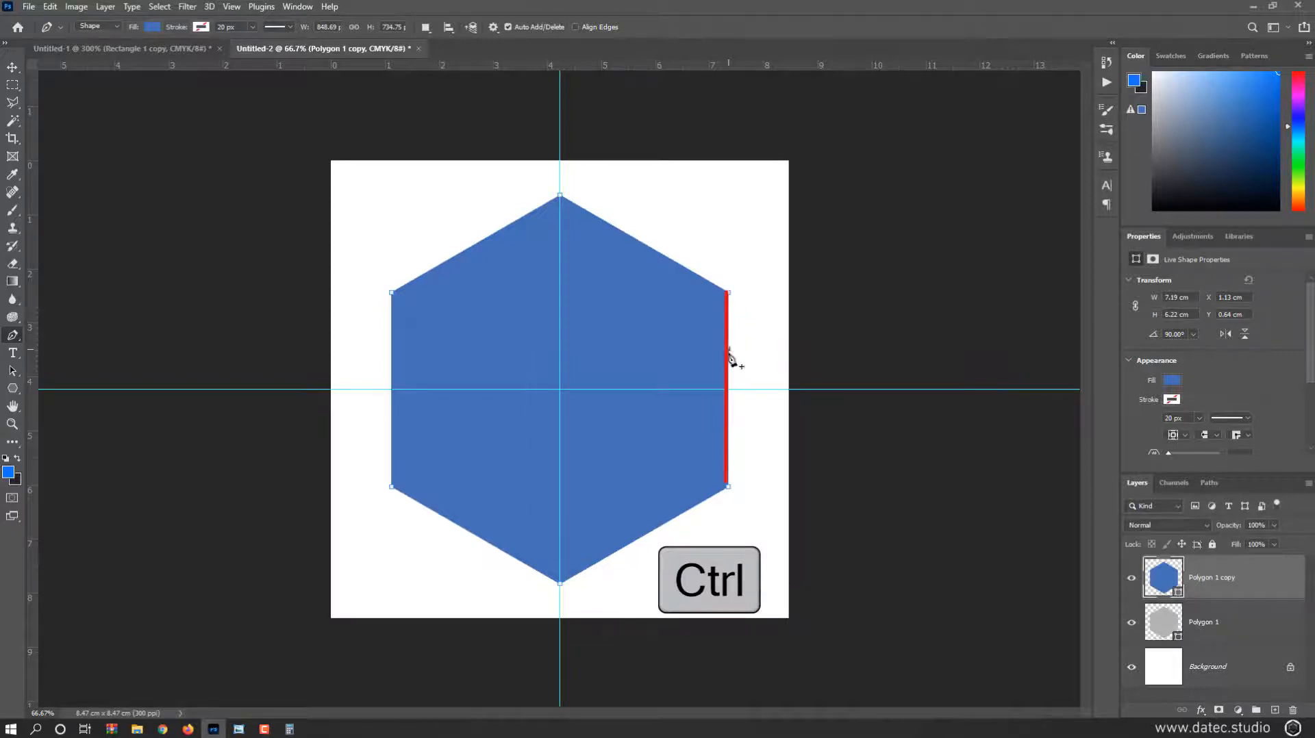
pyautogui.click(730, 489)
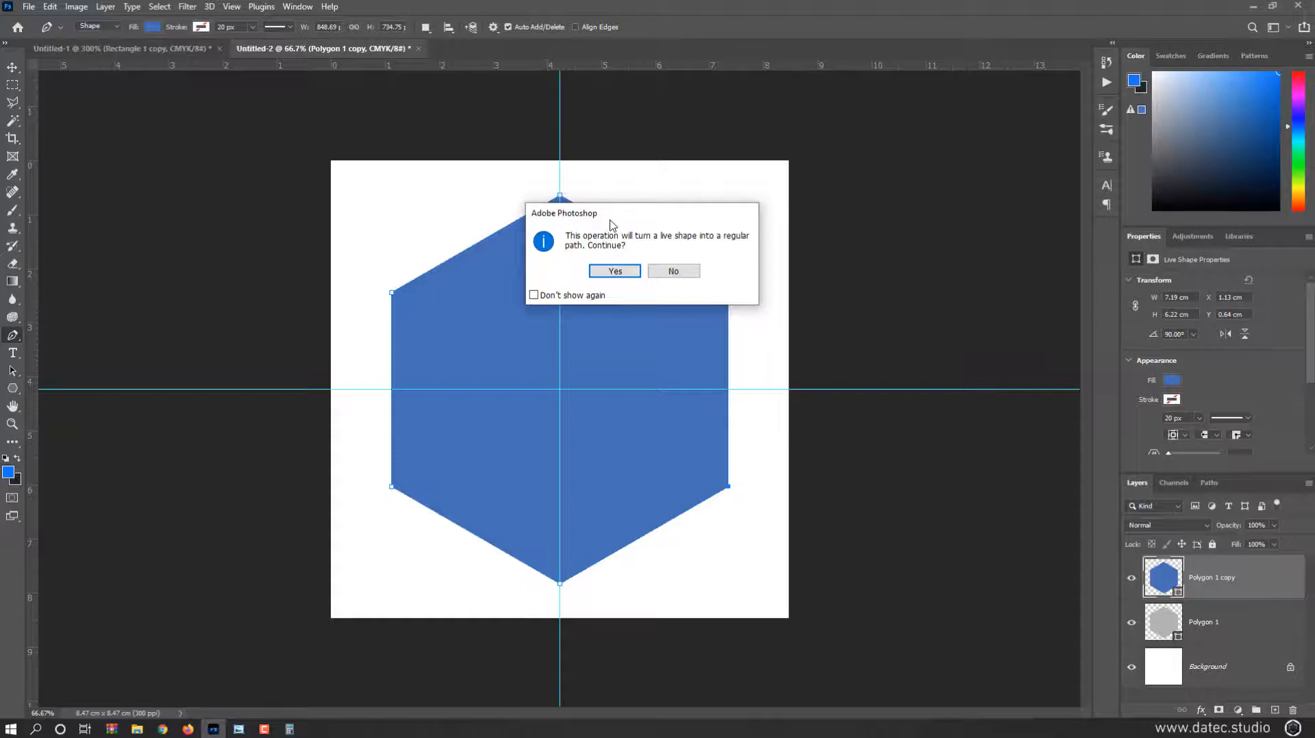
pyautogui.click(614, 270)
pyautogui.moveTo(651, 490); pyautogui.dragTo(693, 493)
pyautogui.press('Return')
pyautogui.click(559, 583)
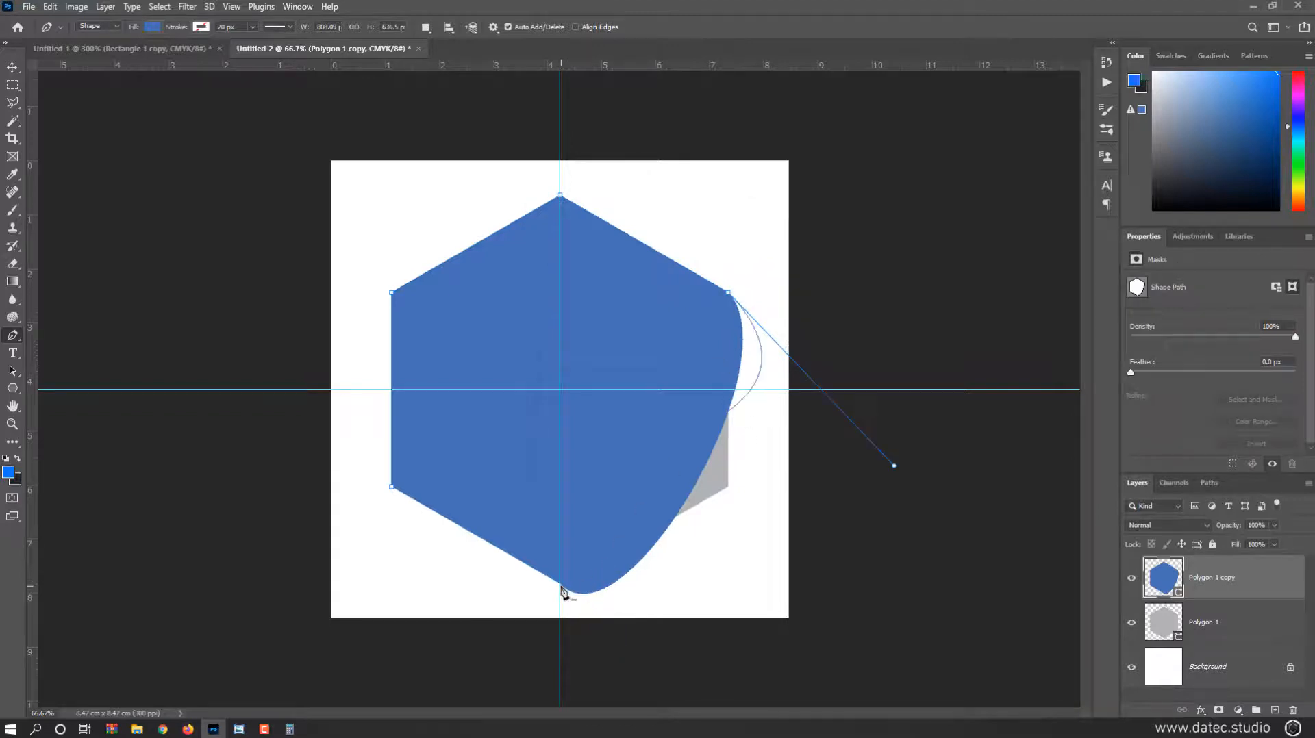
pyautogui.click(393, 491)
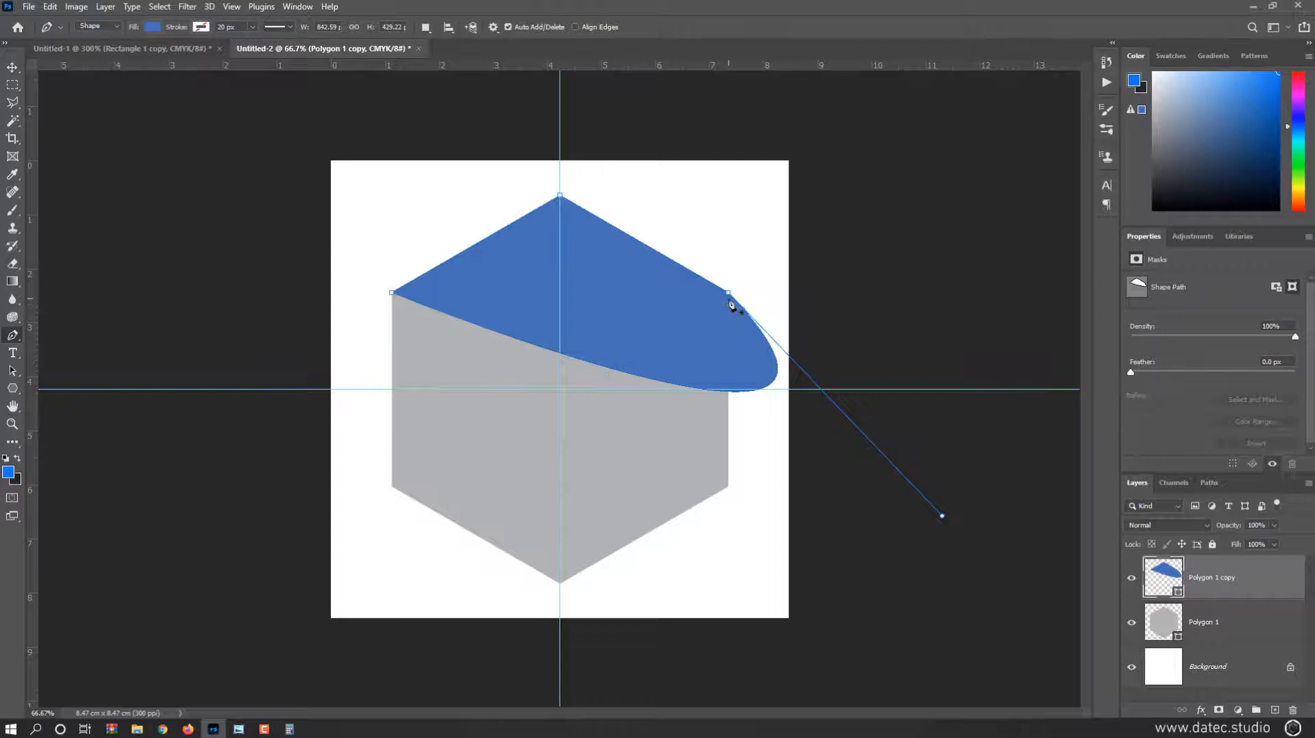
# Step: Convert the blue shape's curved right and left anchors to corner points so it becomes a straight-edged triangle
pyautogui.press('alt')
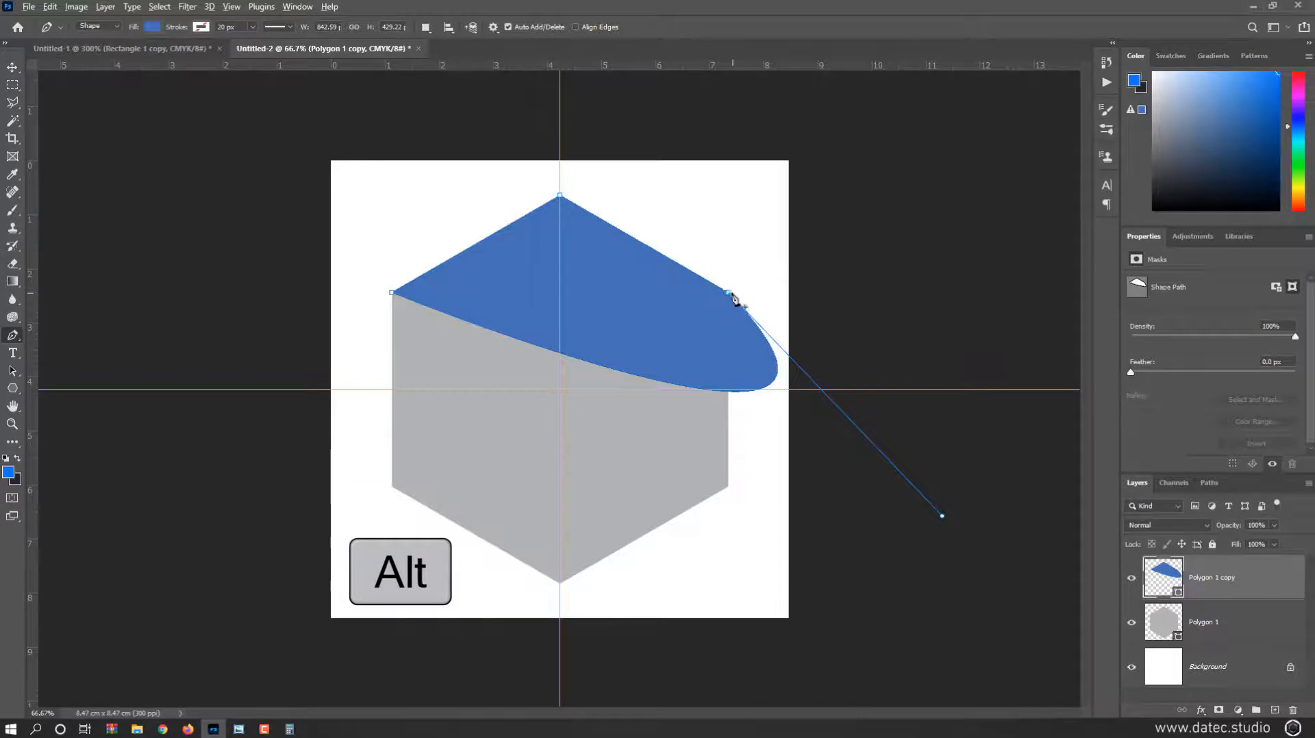
pyautogui.keyDown('alt'); pyautogui.click(729, 293); pyautogui.keyUp('alt')
pyautogui.keyDown('alt'); pyautogui.click(393, 293); pyautogui.keyUp('alt')
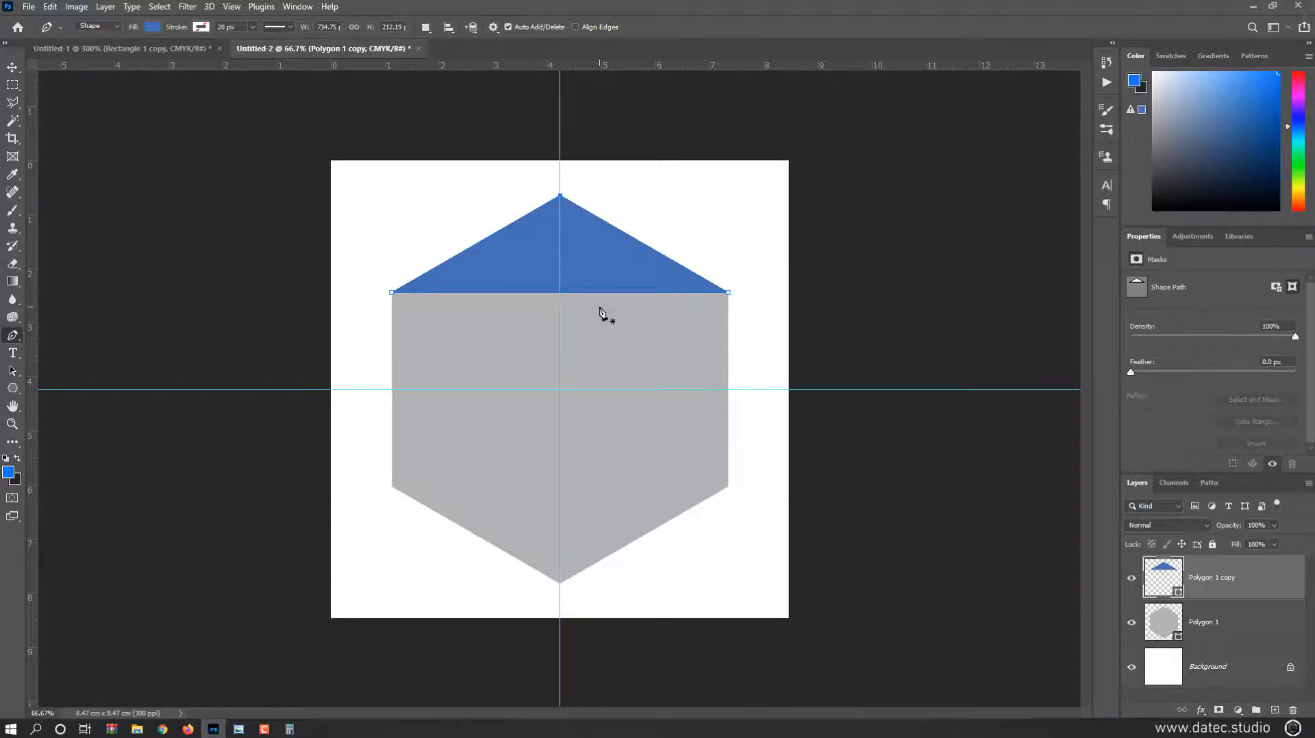
# Step: Duplicate the blue triangle, rotate the copy clockwise and fit it into the upper-right corner of the grey hexagon
pyautogui.click(13, 68)
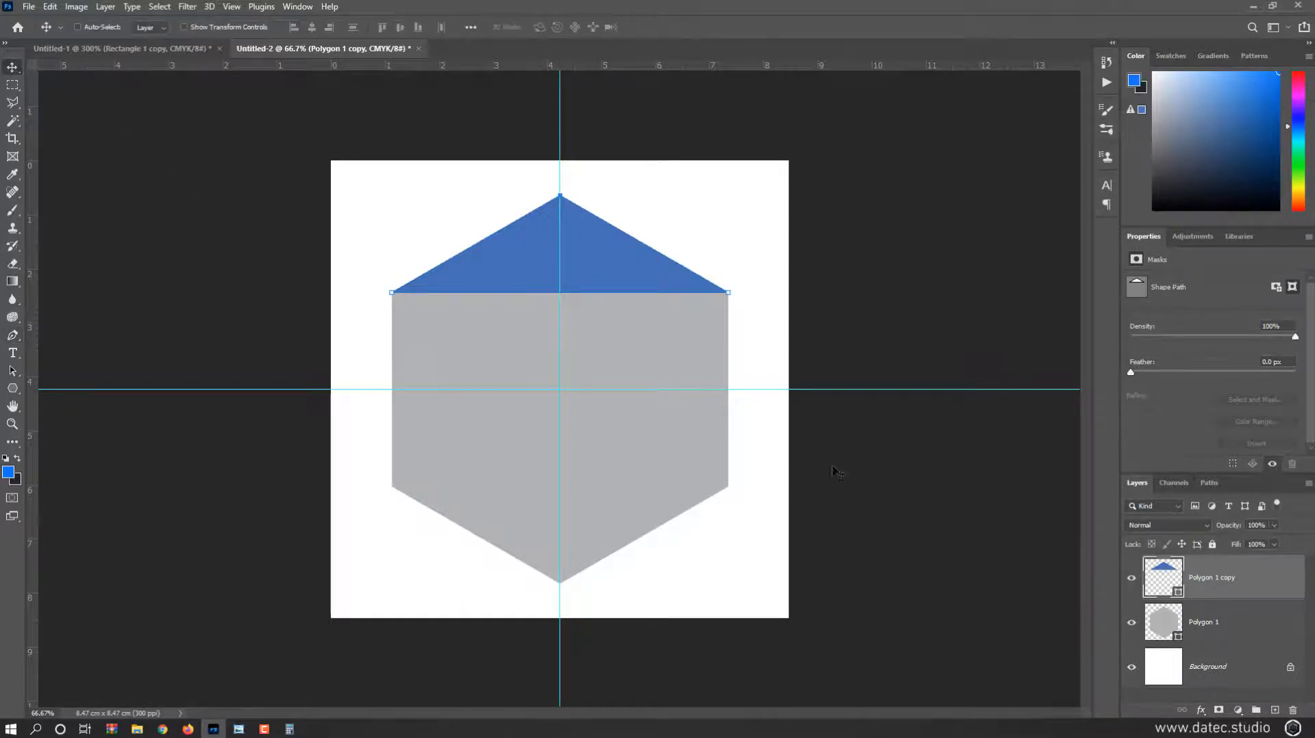
pyautogui.moveTo(1163, 586); pyautogui.dragTo(1275, 710)
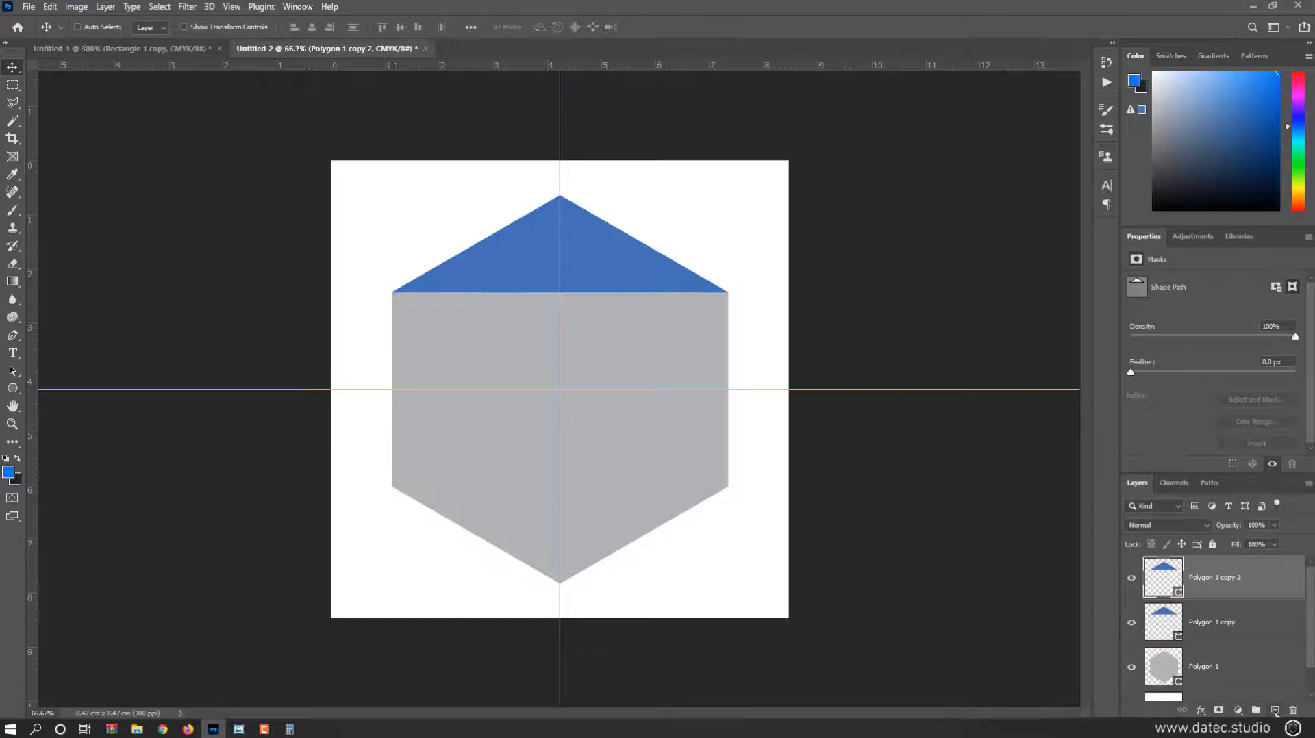
pyautogui.hotkey('ctrl', 't')
pyautogui.moveTo(763, 267); pyautogui.dragTo(685, 431)
pyautogui.moveTo(588, 305); pyautogui.dragTo(713, 377)
pyautogui.press('Return')
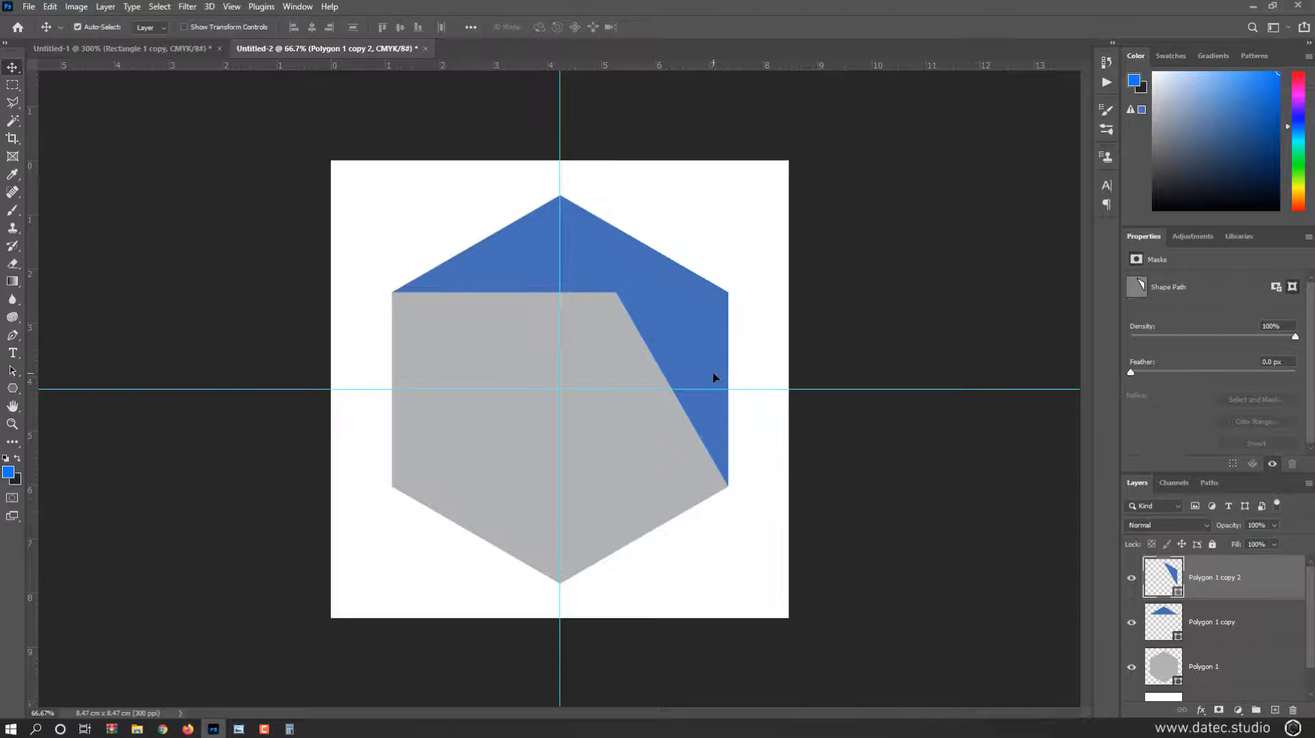
# Step: Duplicate the upper-right triangle, rotate the copy 60° and fit it into the hexagon's lower-right corner
pyautogui.hotkey('ctrl', 'j')
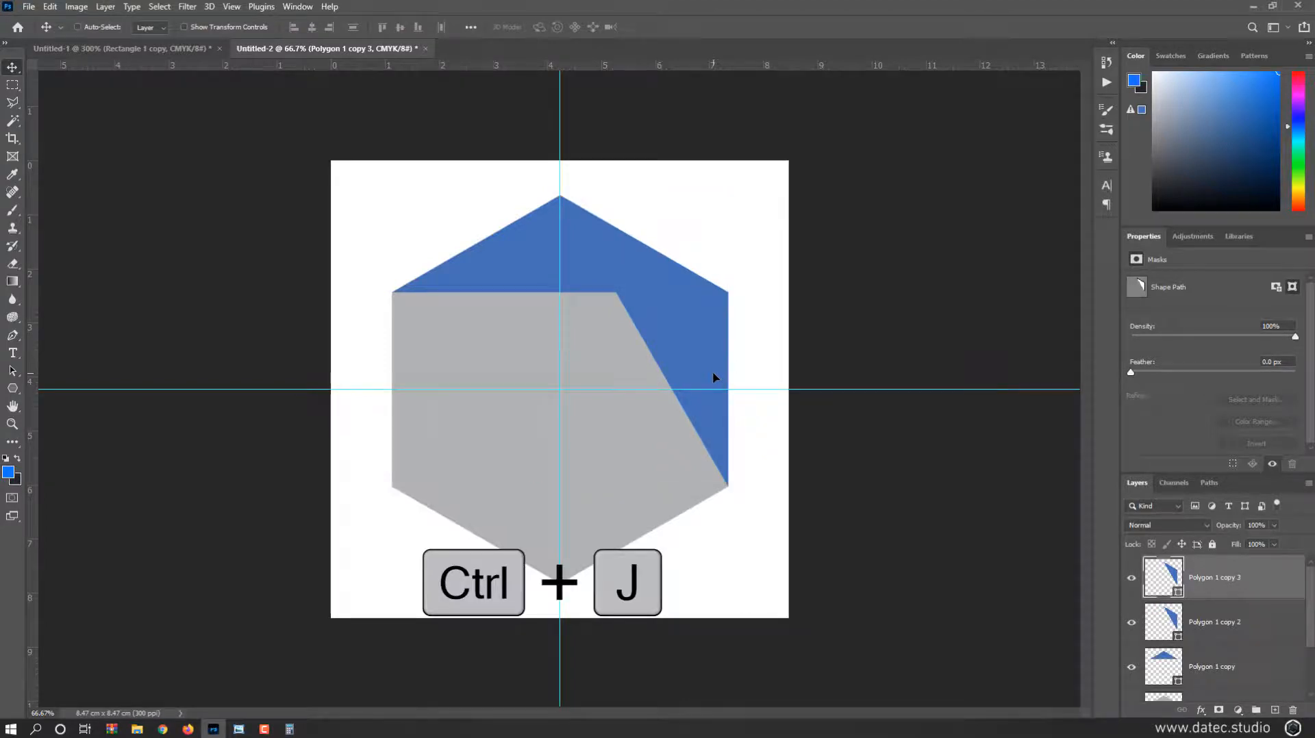
pyautogui.click(107, 8)
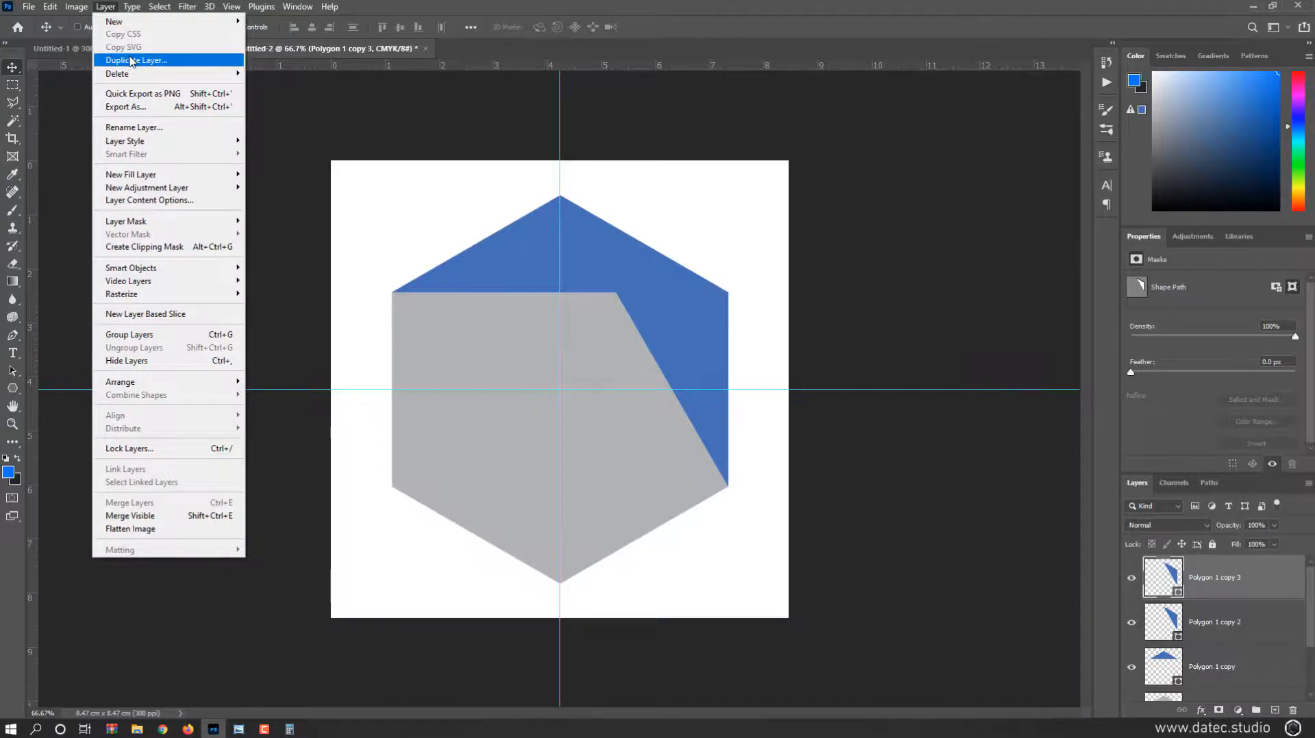
pyautogui.moveTo(155, 23)
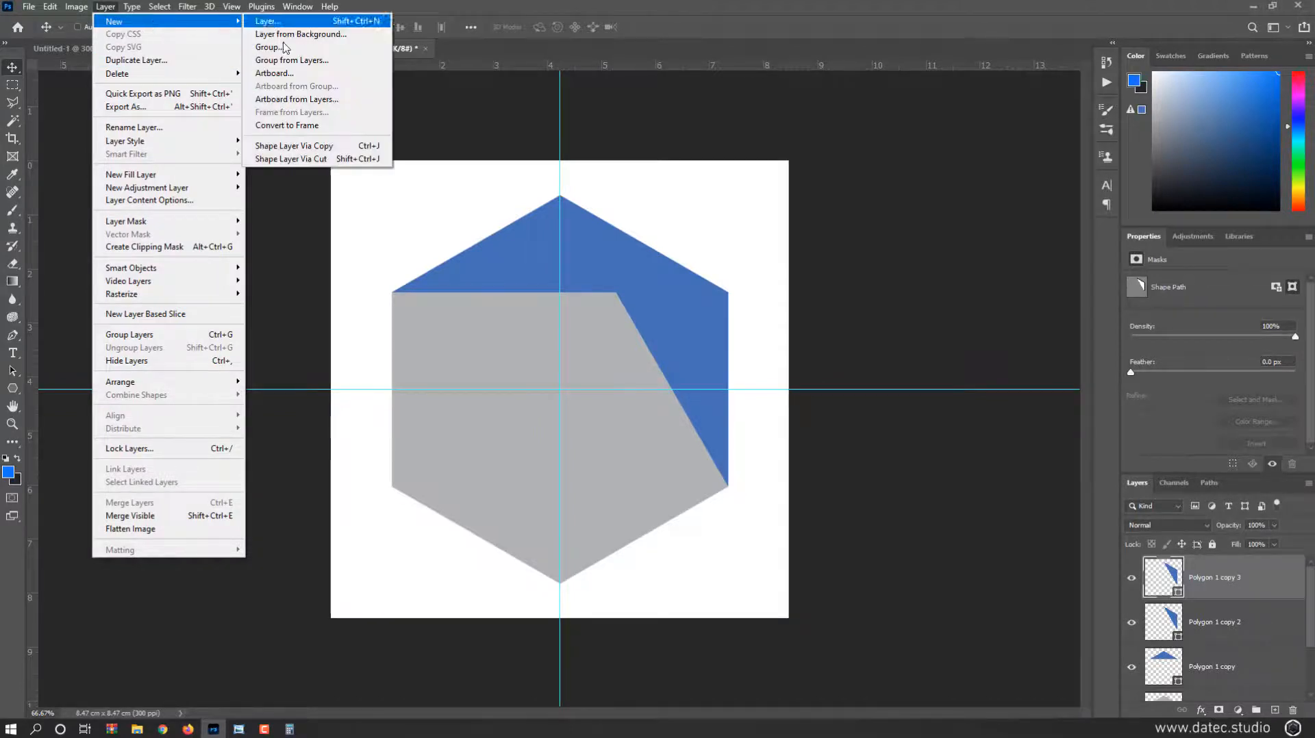
pyautogui.click(345, 147)
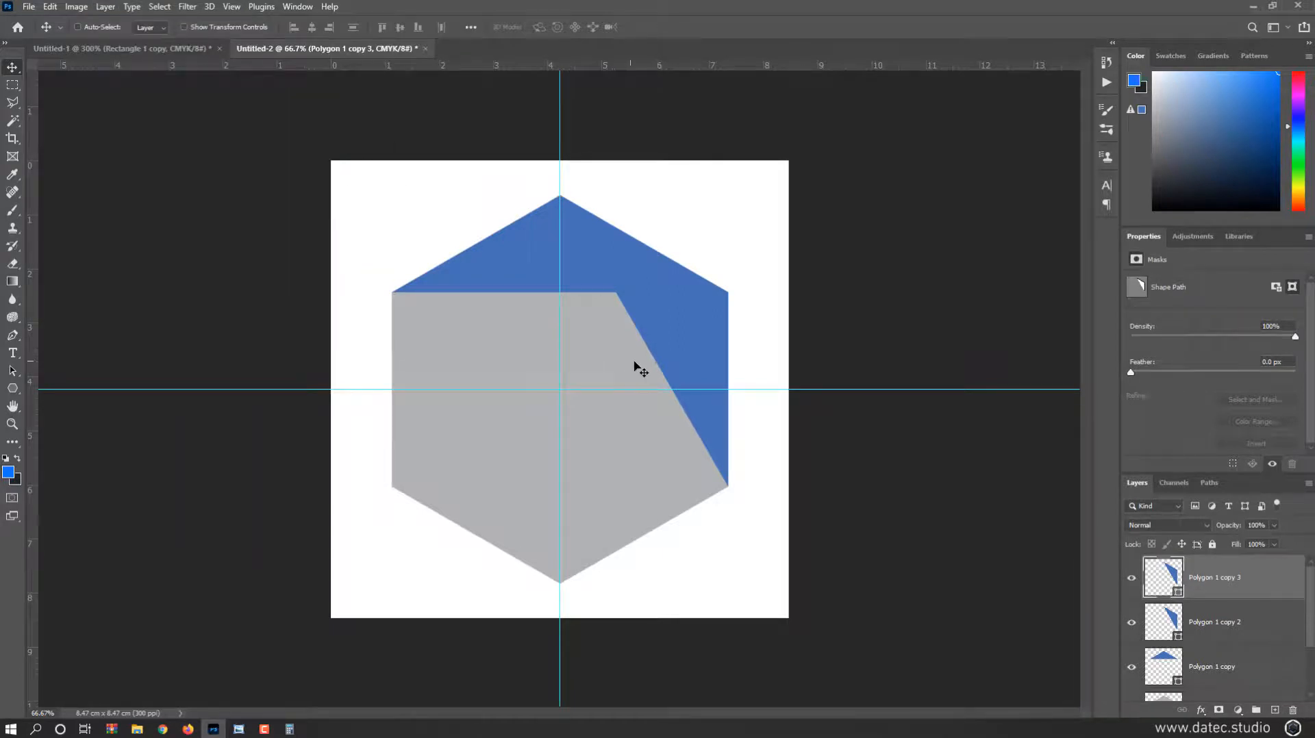
pyautogui.hotkey('ctrl', 't')
pyautogui.moveTo(779, 344); pyautogui.dragTo(694, 433)
pyautogui.moveTo(700, 353); pyautogui.dragTo(702, 450)
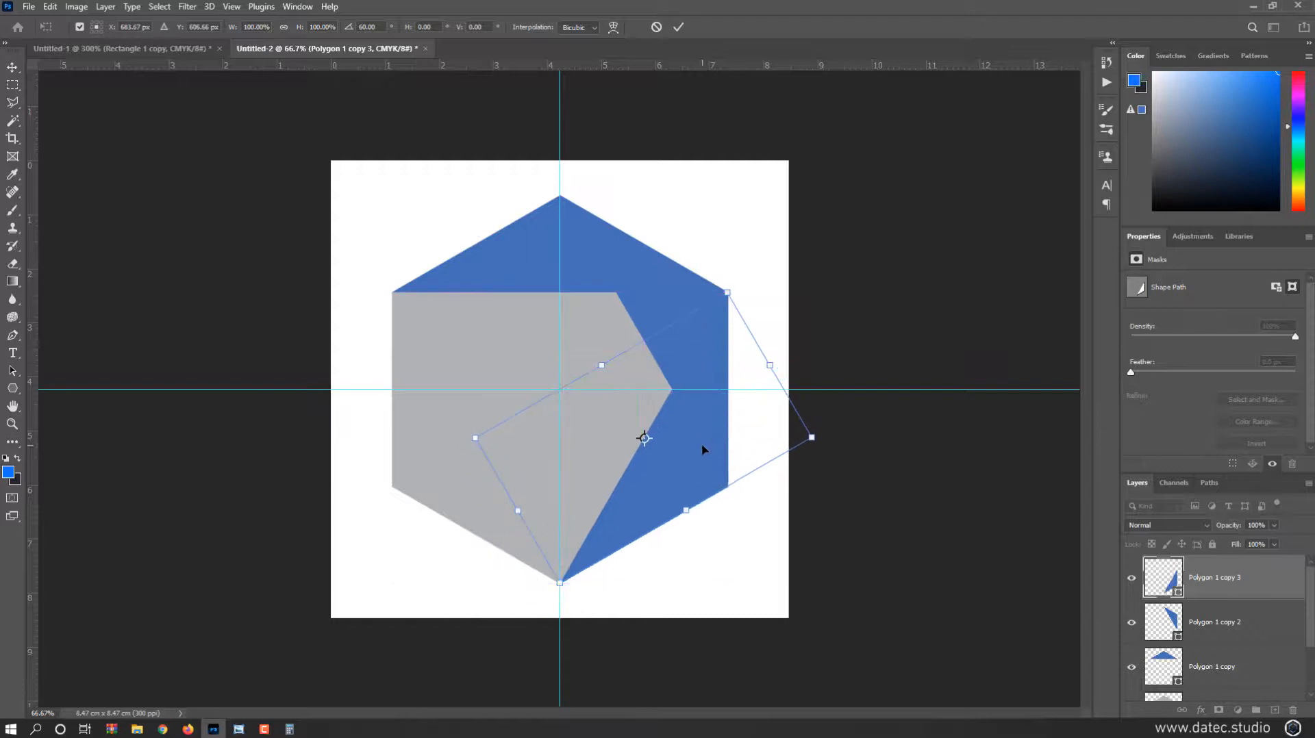
pyautogui.press('Return')
# Step: Duplicate the top triangle, rotate the copy -60° and fit it into the hexagon's upper-left corner
pyautogui.press('ctrl')
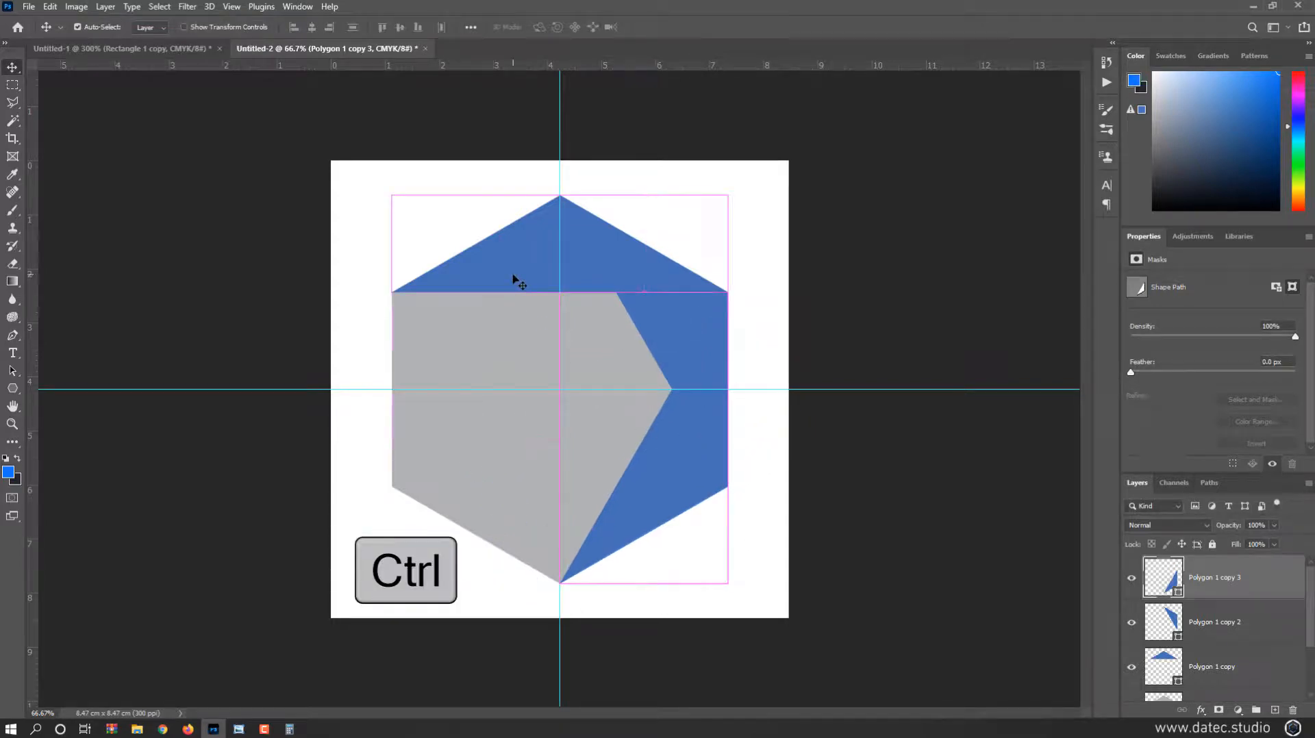
pyautogui.keyDown('ctrl'); pyautogui.click(515, 281); pyautogui.keyUp('ctrl')
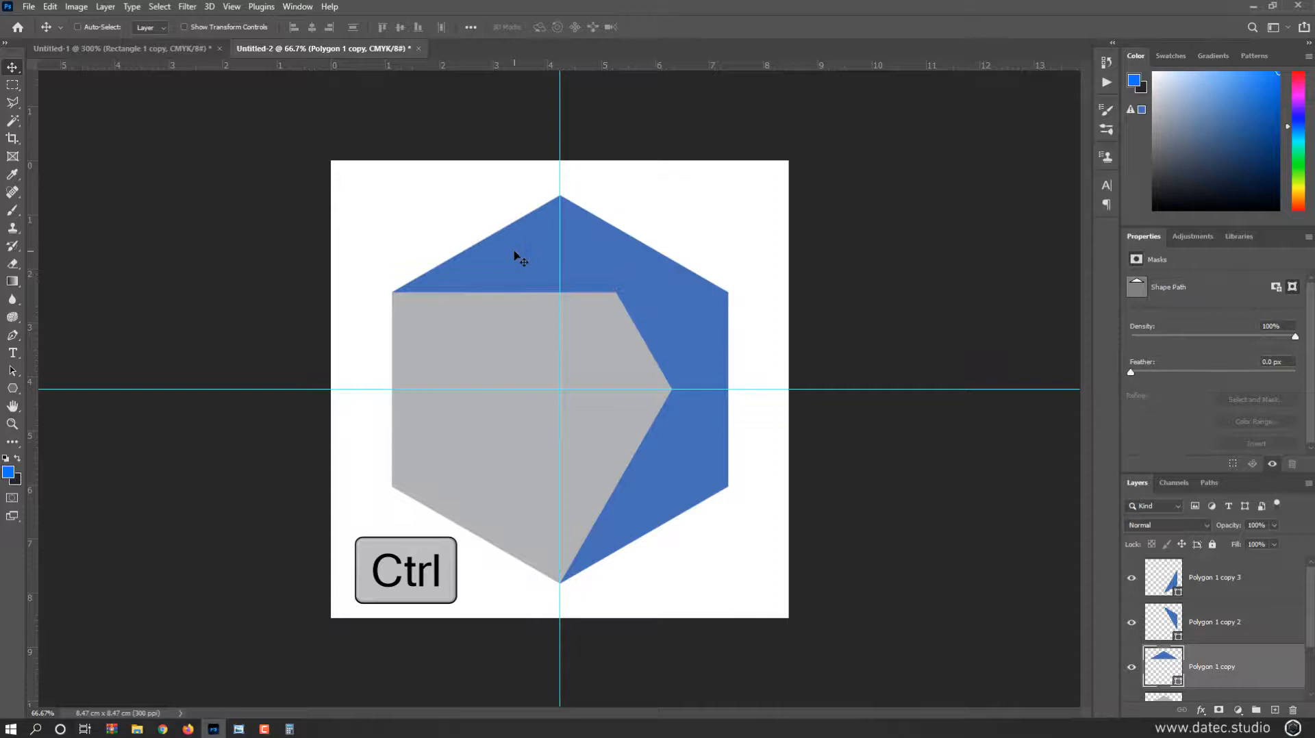
pyautogui.hotkey('ctrl', 'j')
pyautogui.hotkey('ctrl', 't')
pyautogui.moveTo(711, 219); pyautogui.dragTo(489, 272)
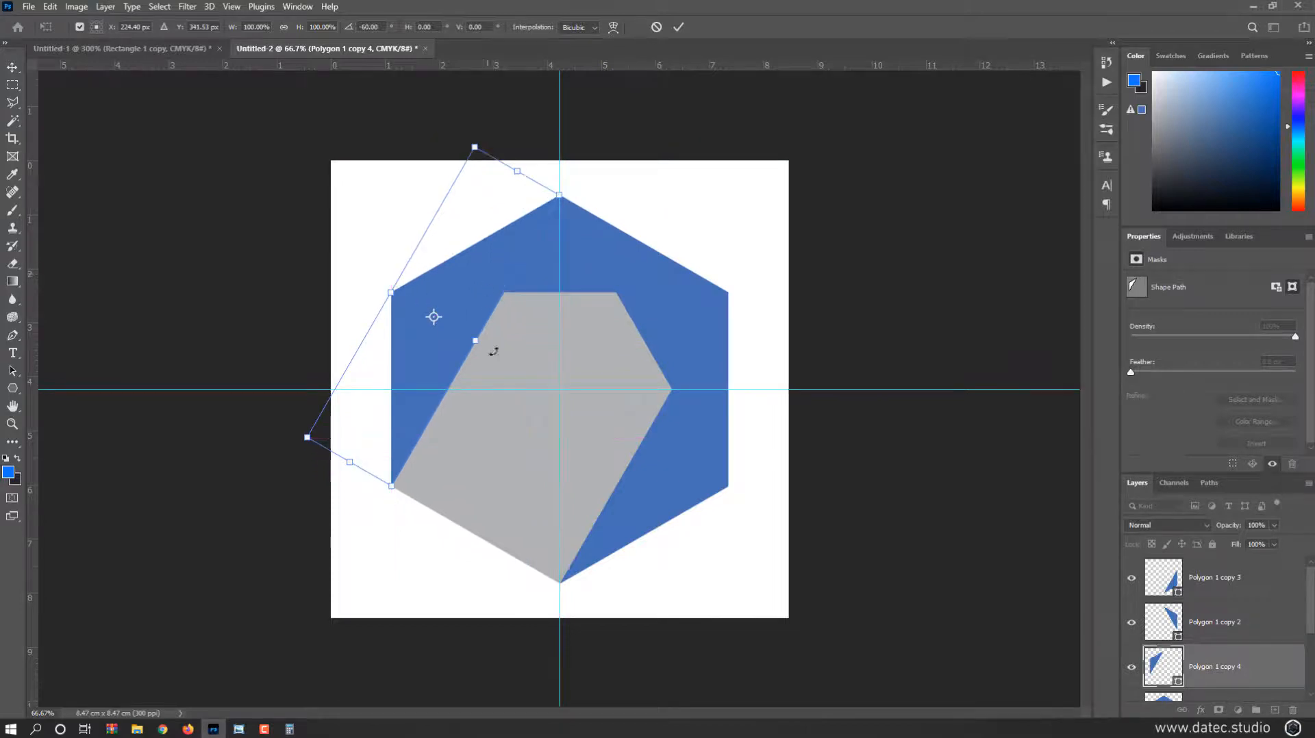
pyautogui.press('Return')
# Step: Duplicate the upper-left triangle, rotate the copy -60° and fit it into the hexagon's lower-left corner
pyautogui.hotkey('ctrl', 'j')
pyautogui.hotkey('ctrl', 't')
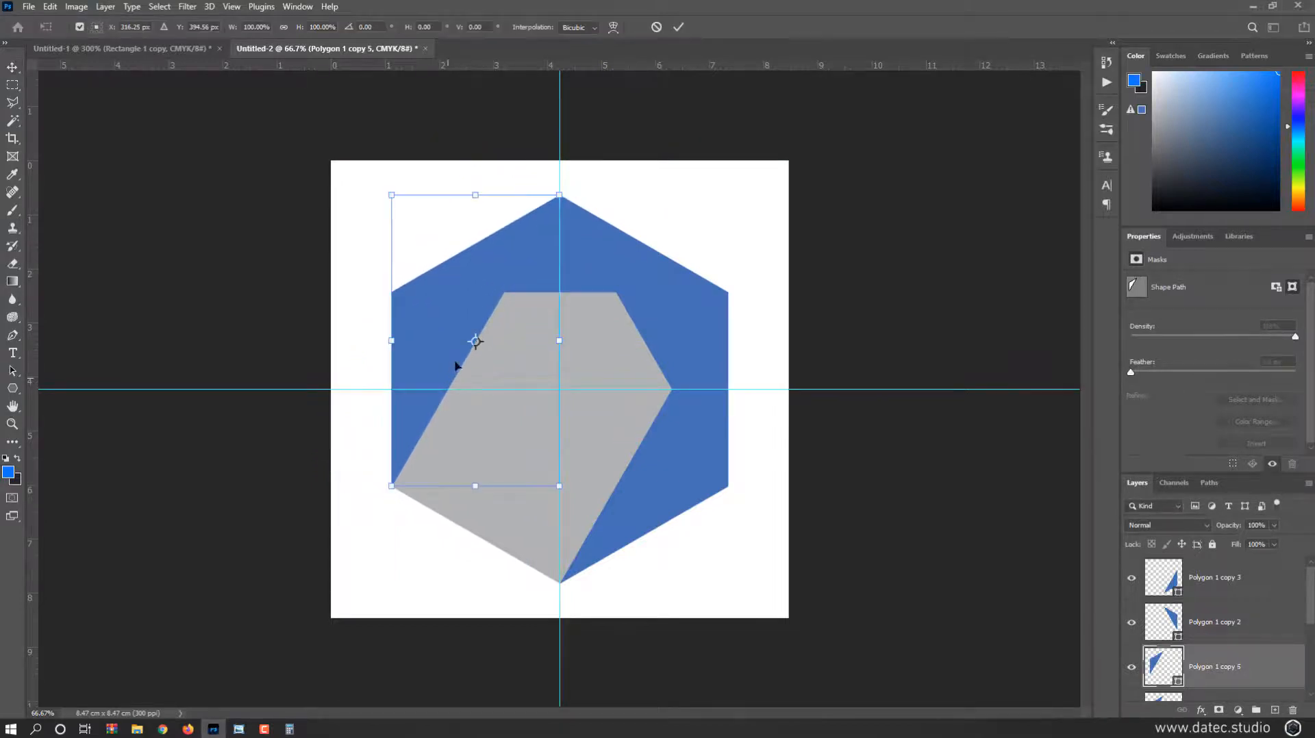
pyautogui.moveTo(589, 328); pyautogui.dragTo(507, 263)
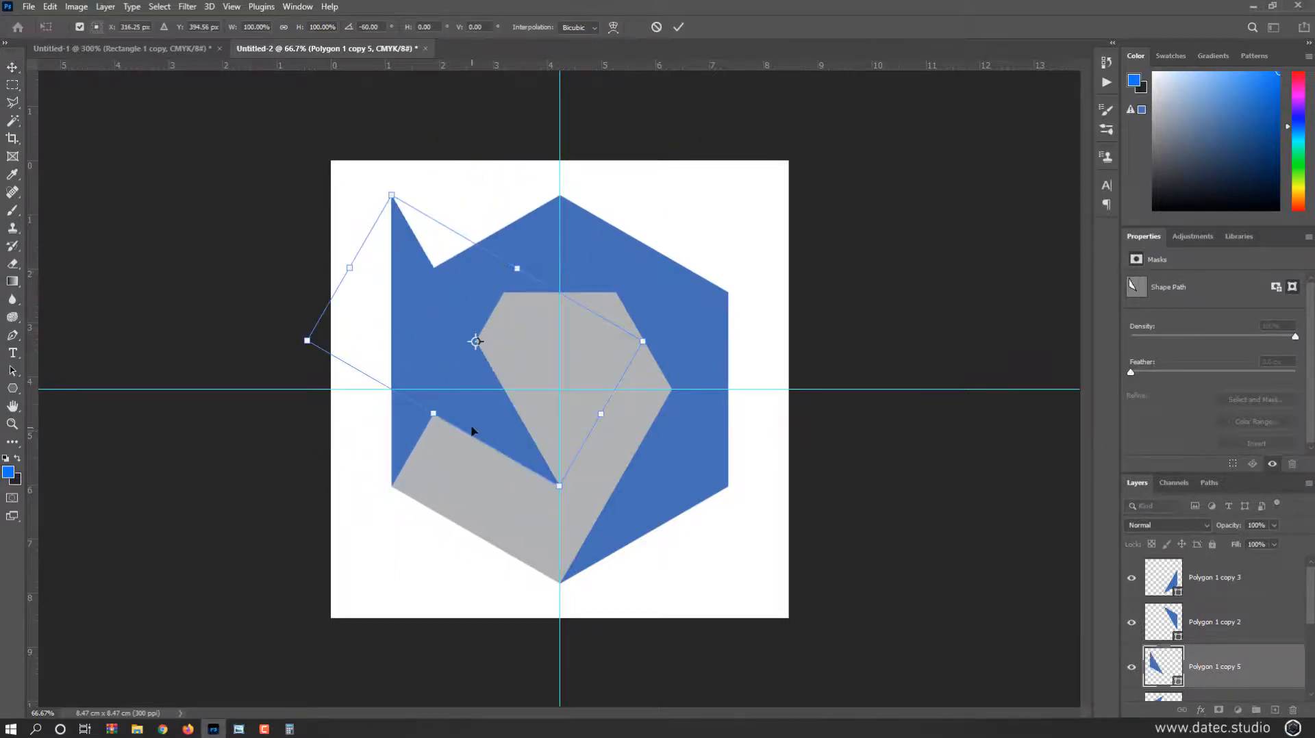
pyautogui.press('Return')
pyautogui.moveTo(471, 418); pyautogui.dragTo(480, 519)
# Step: Sample the reference logo's dark blue as the background colour and its light blue as the foreground colour, then return to the logo document
pyautogui.click(123, 48)
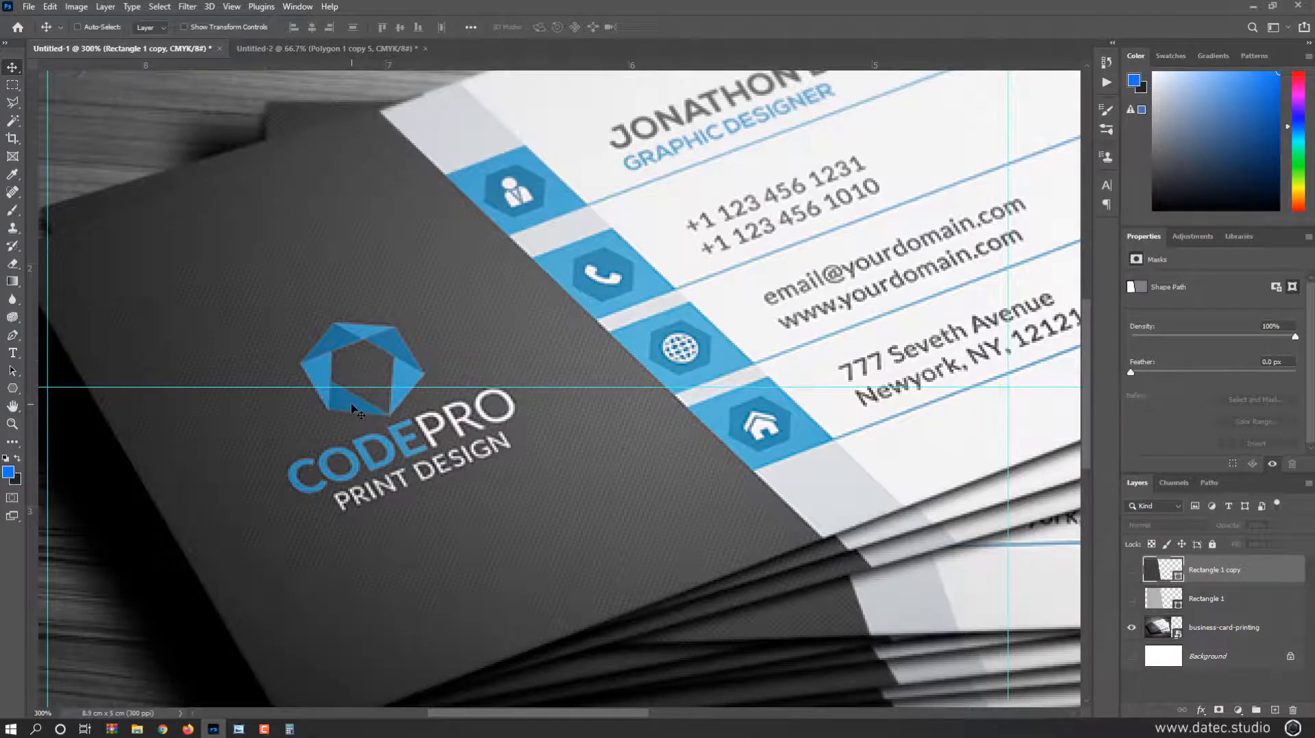
pyautogui.click(14, 176)
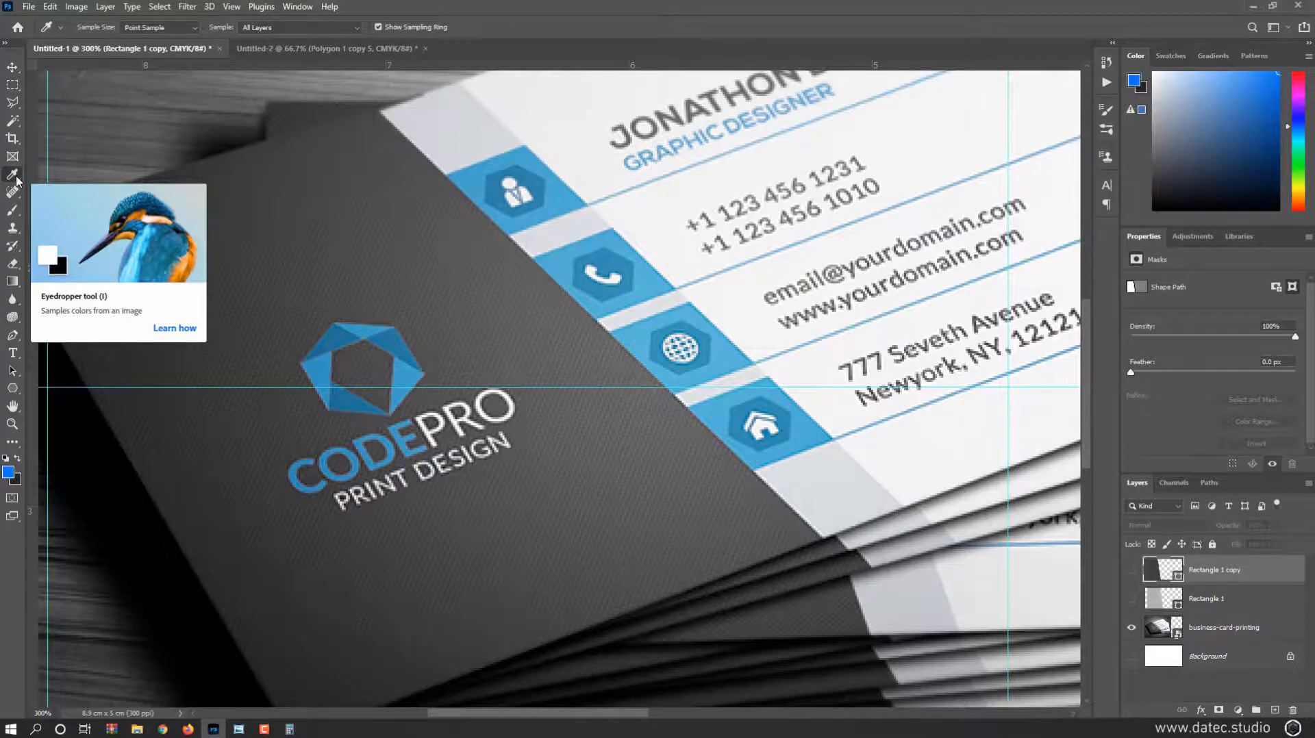
pyautogui.click(343, 336)
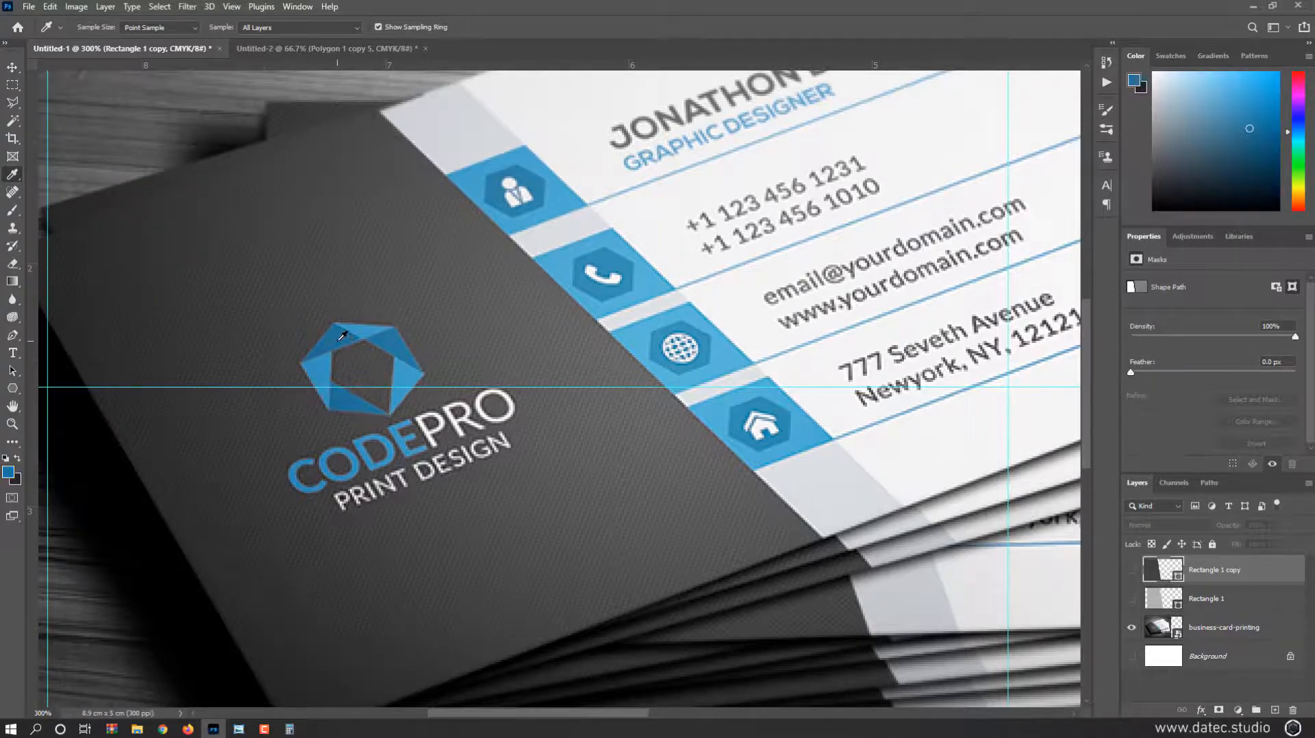
pyautogui.press('x')
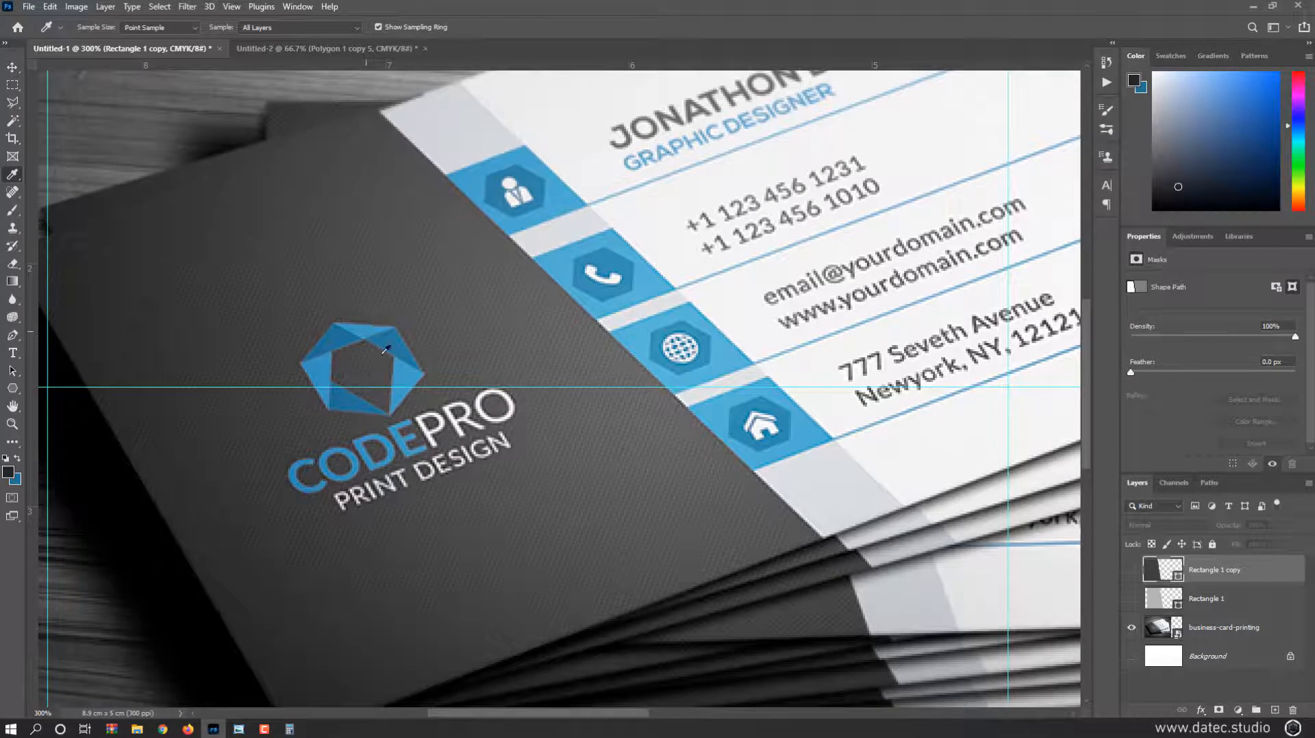
pyautogui.click(407, 377)
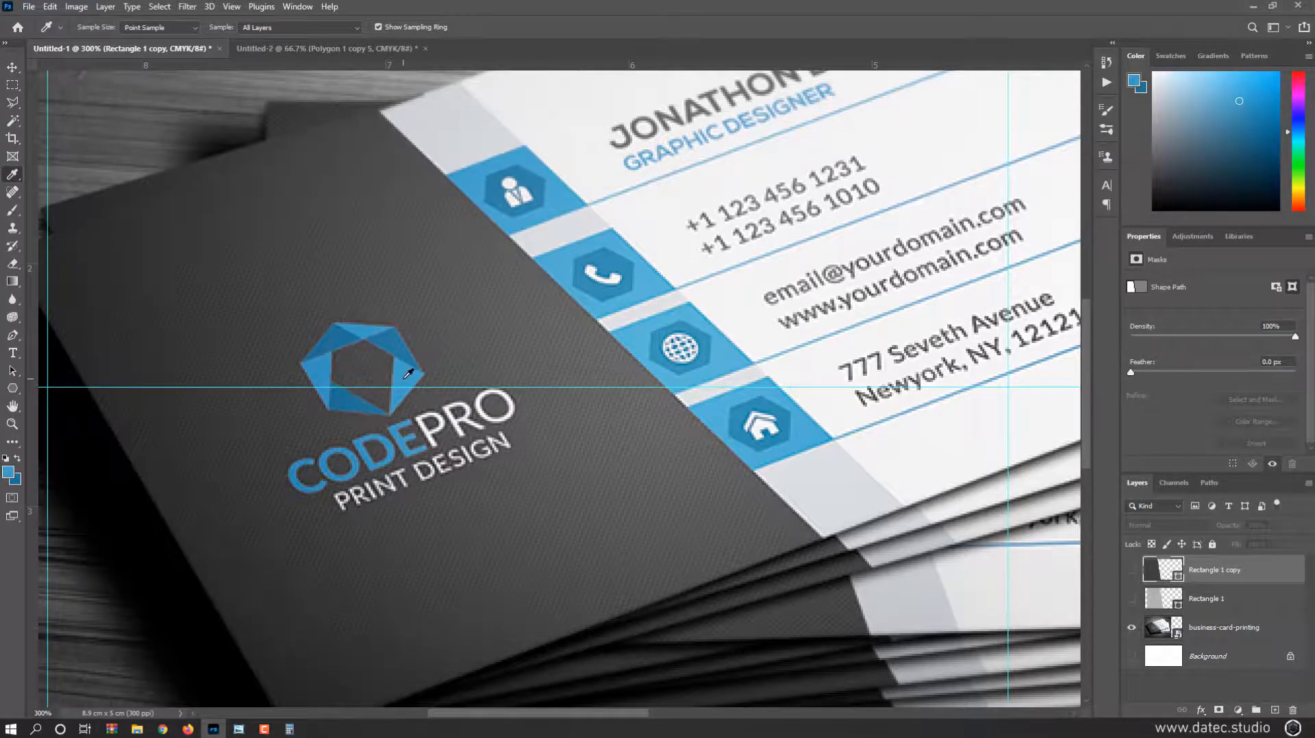
pyautogui.click(337, 50)
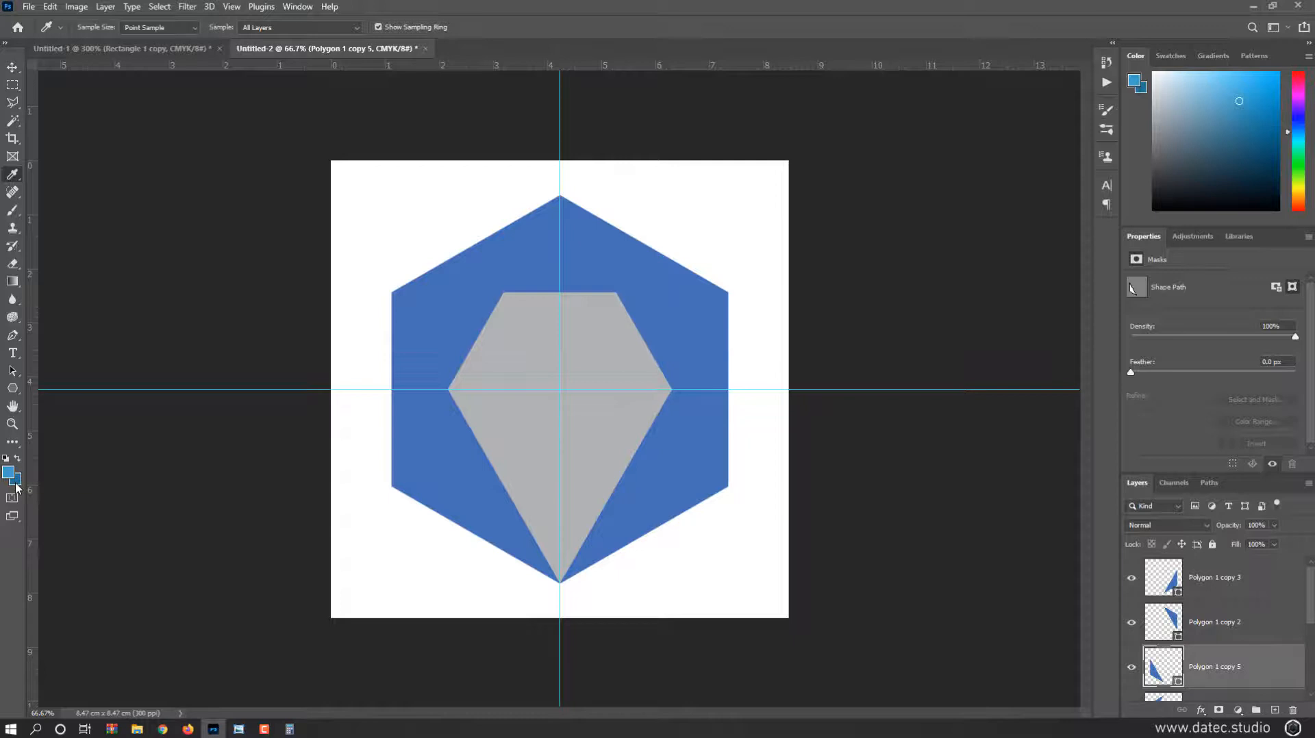
pyautogui.click(124, 49)
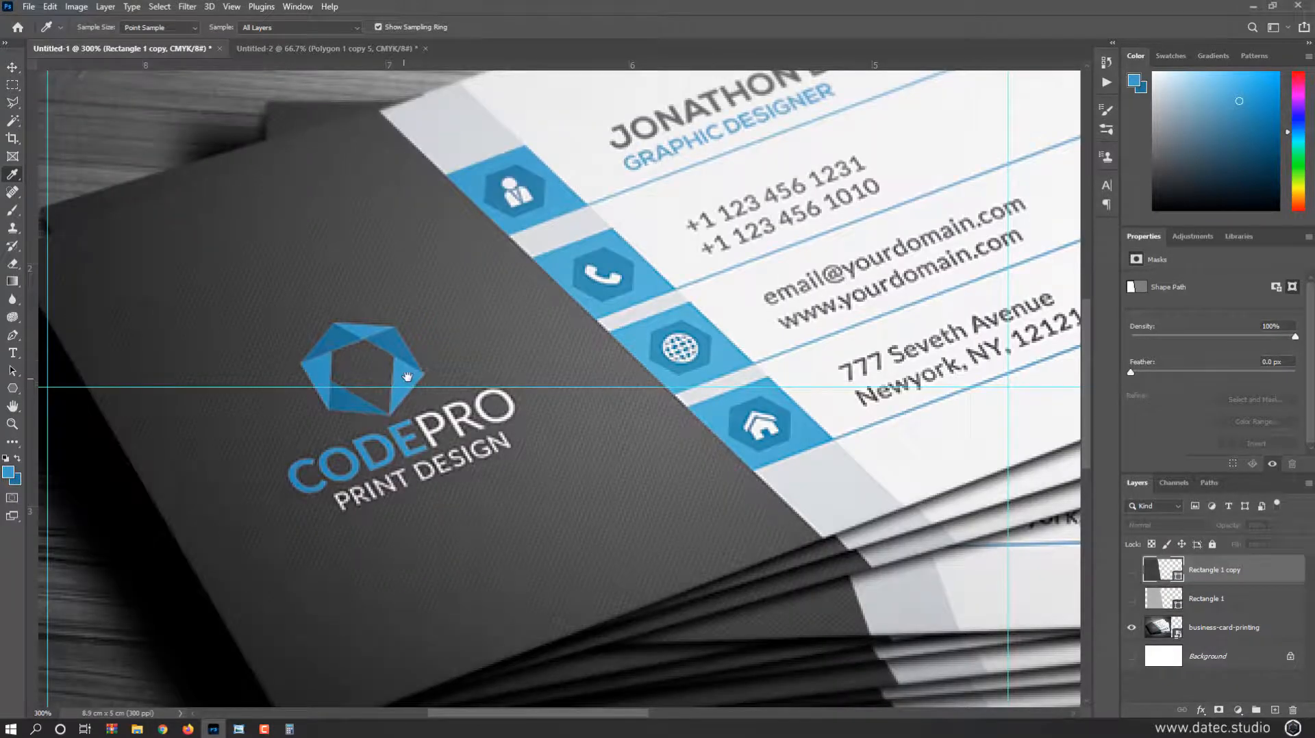
pyautogui.click(327, 54)
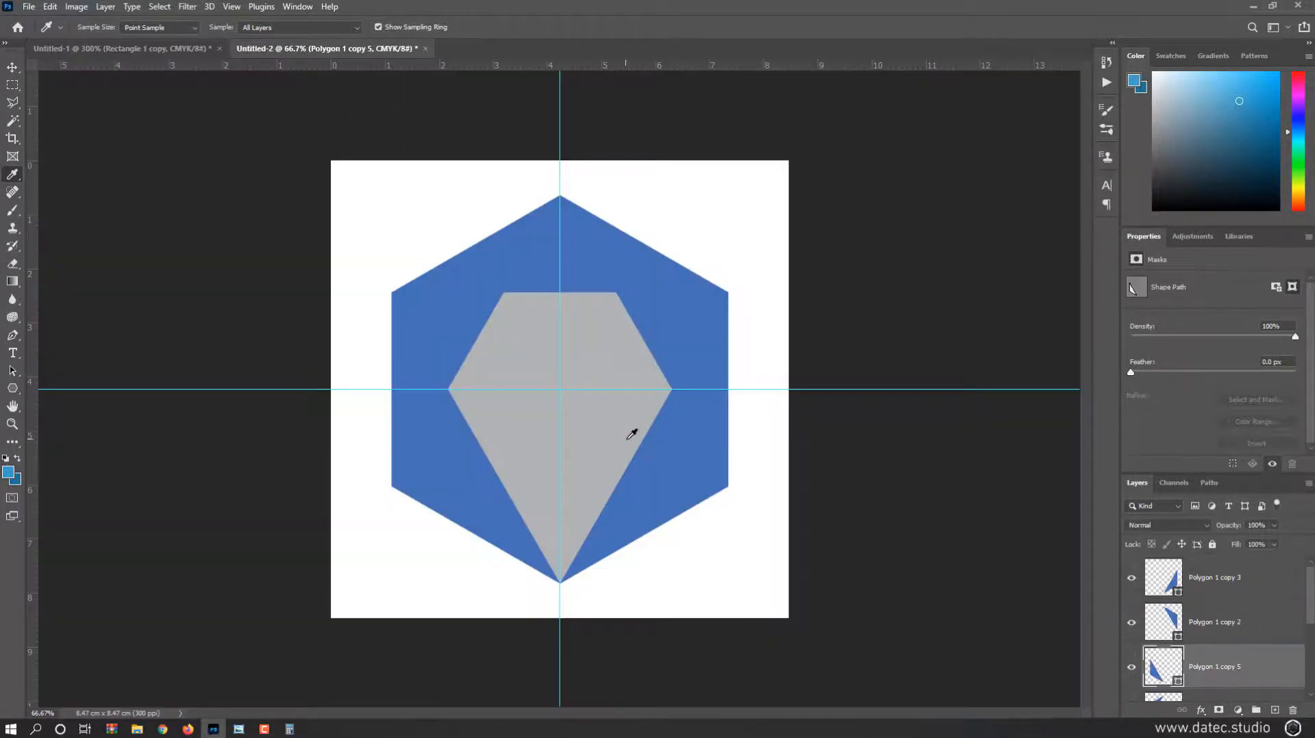
# Step: Fill the lower-right and upper-left triangles with the light blue foreground colour
pyautogui.click(13, 67)
pyautogui.click(670, 474)
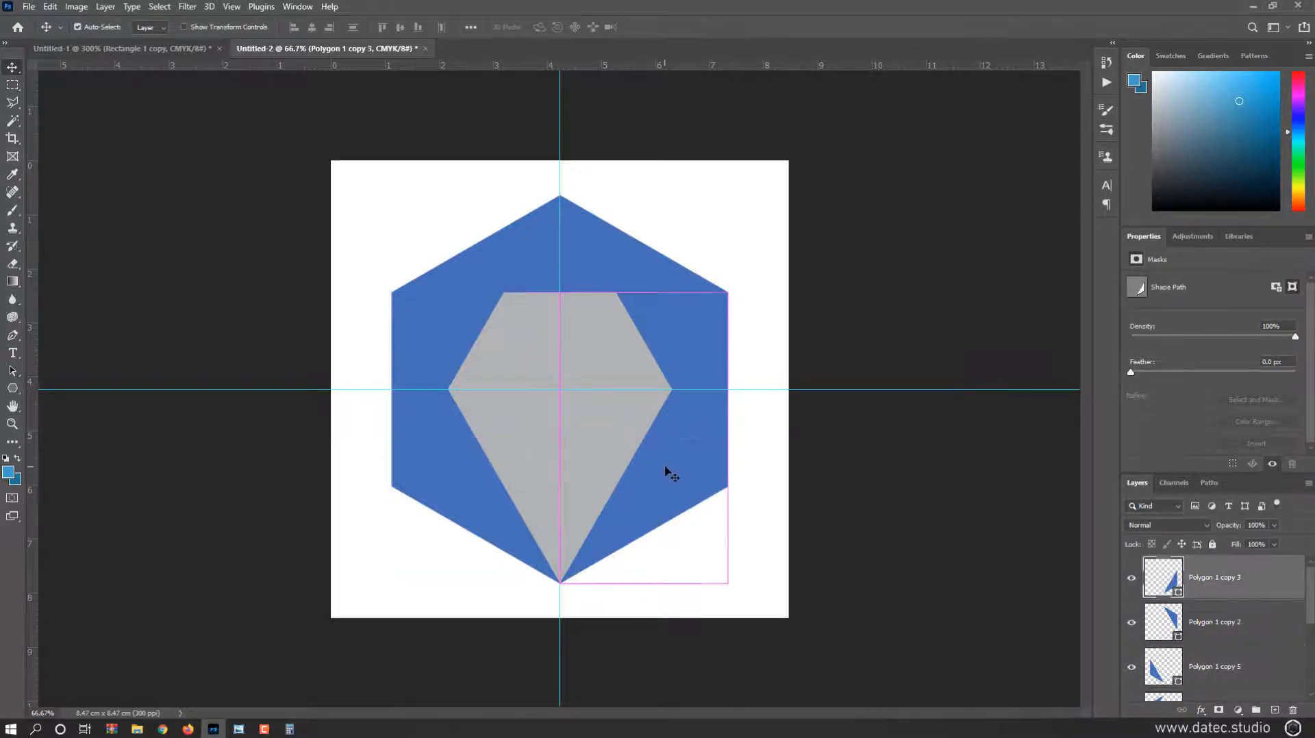
pyautogui.press('ctrl')
pyautogui.hotkey('alt', 'Delete')
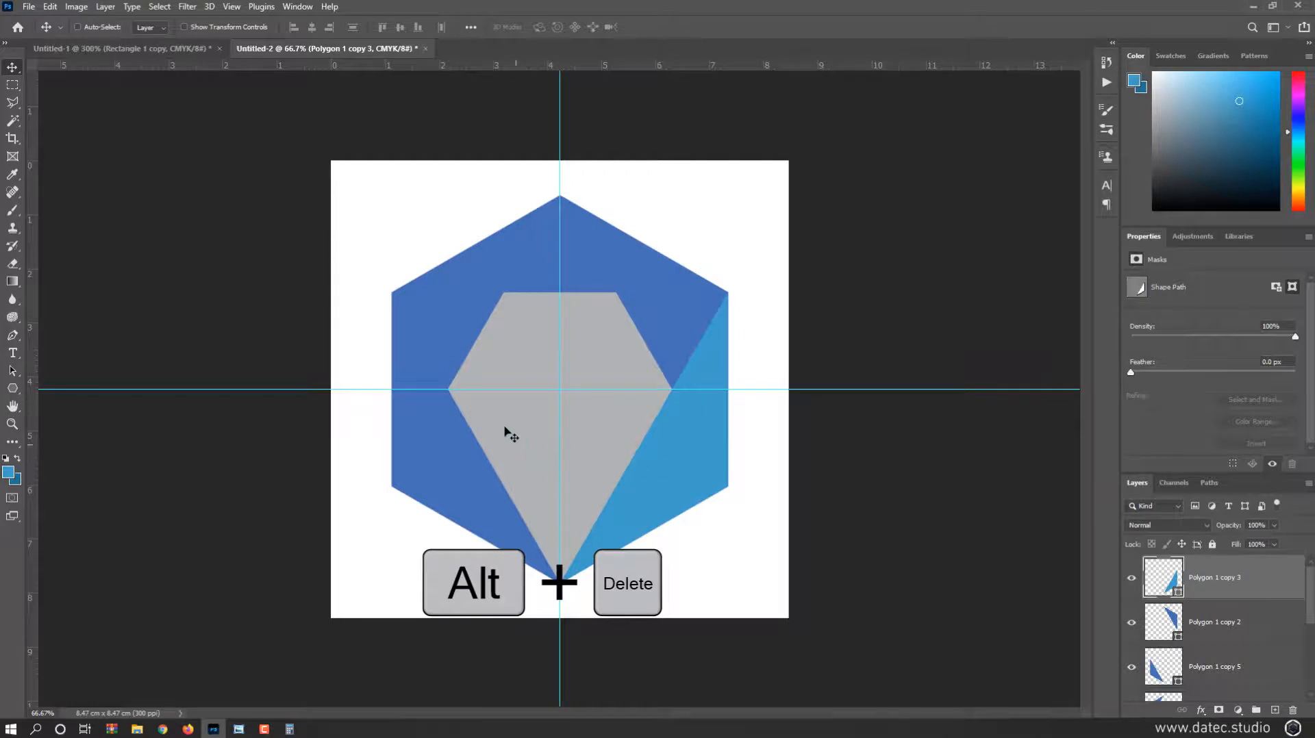
pyautogui.click(455, 336)
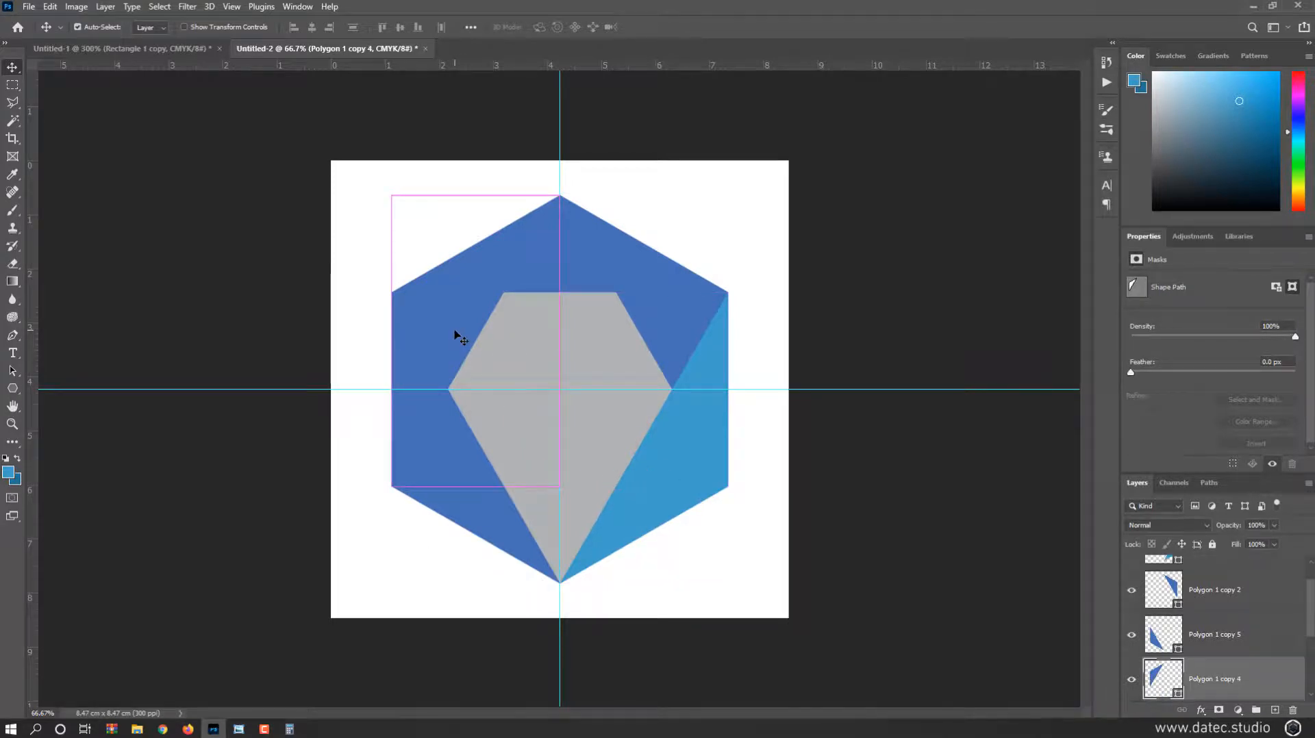
pyautogui.hotkey('alt', 'Delete')
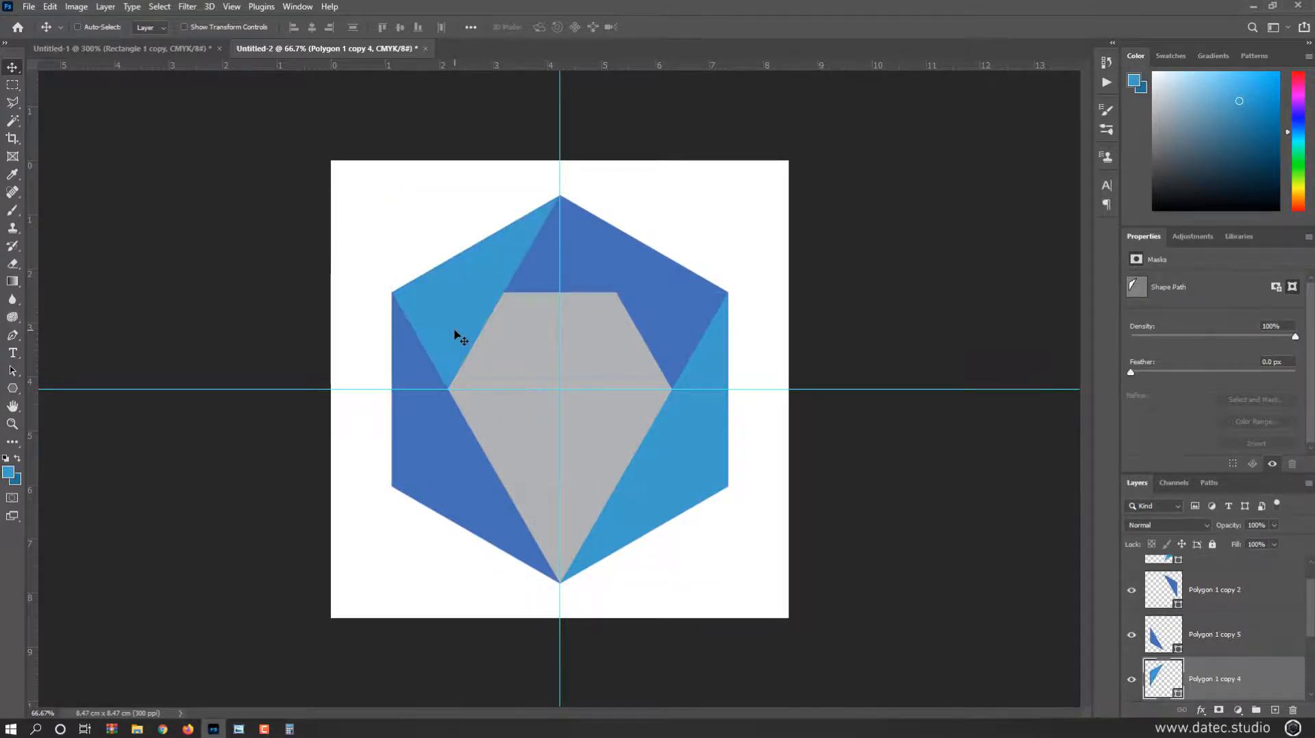
# Step: Fill the upper-right, top and lower-left triangles with the dark blue background colour, checking the shading against the logo in the reference document
pyautogui.click(153, 49)
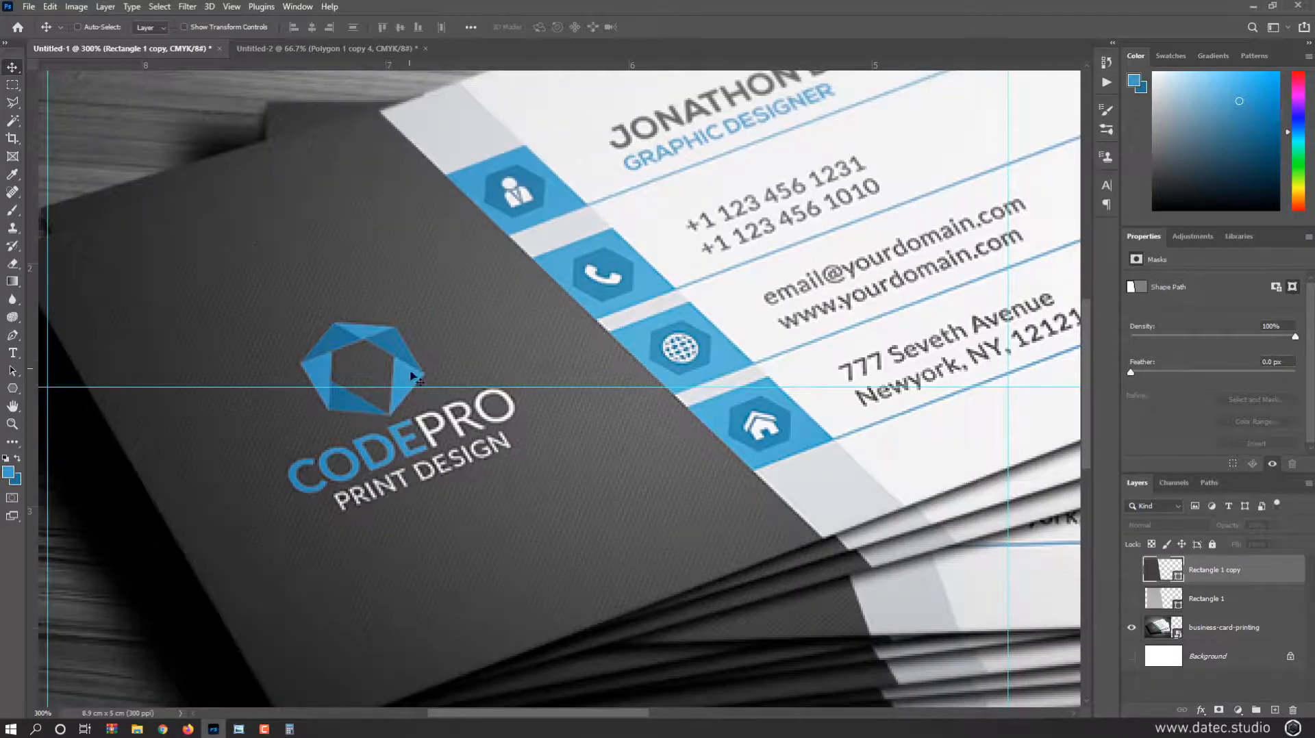
pyautogui.click(322, 49)
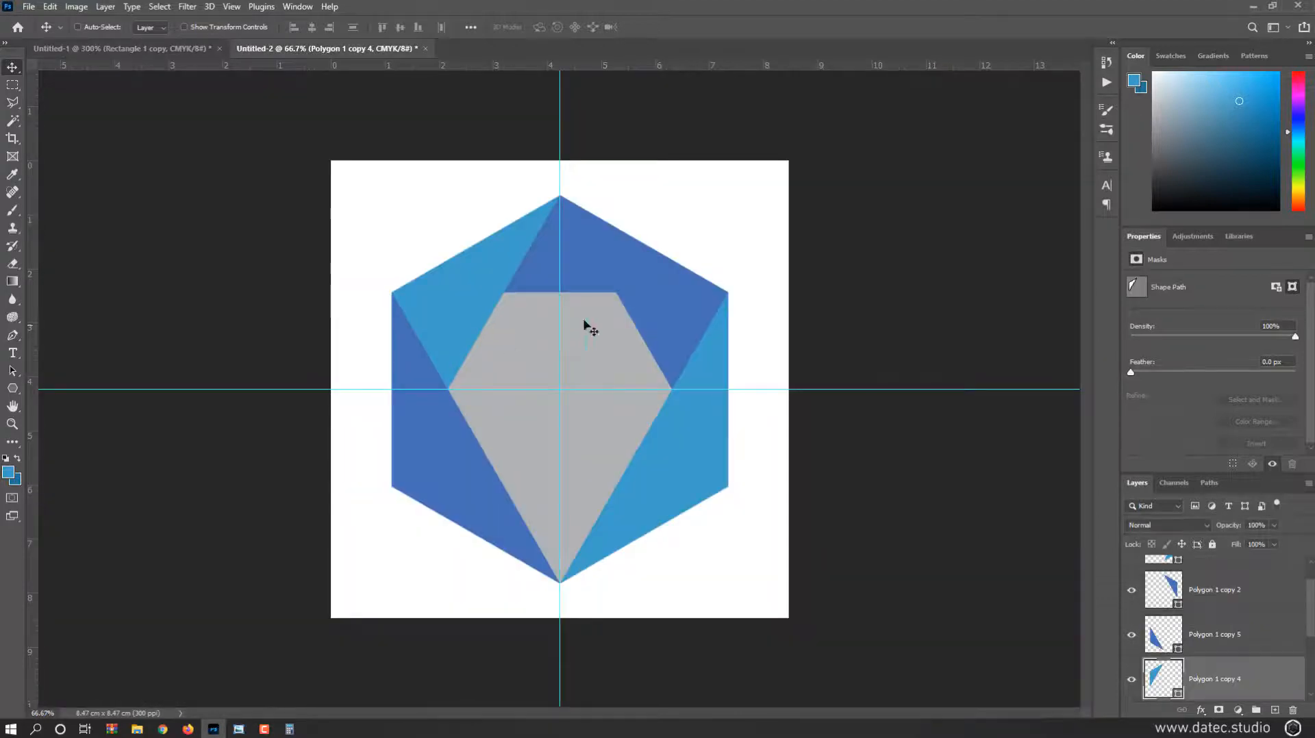
pyautogui.keyDown('ctrl'); pyautogui.click(669, 320); pyautogui.keyUp('ctrl')
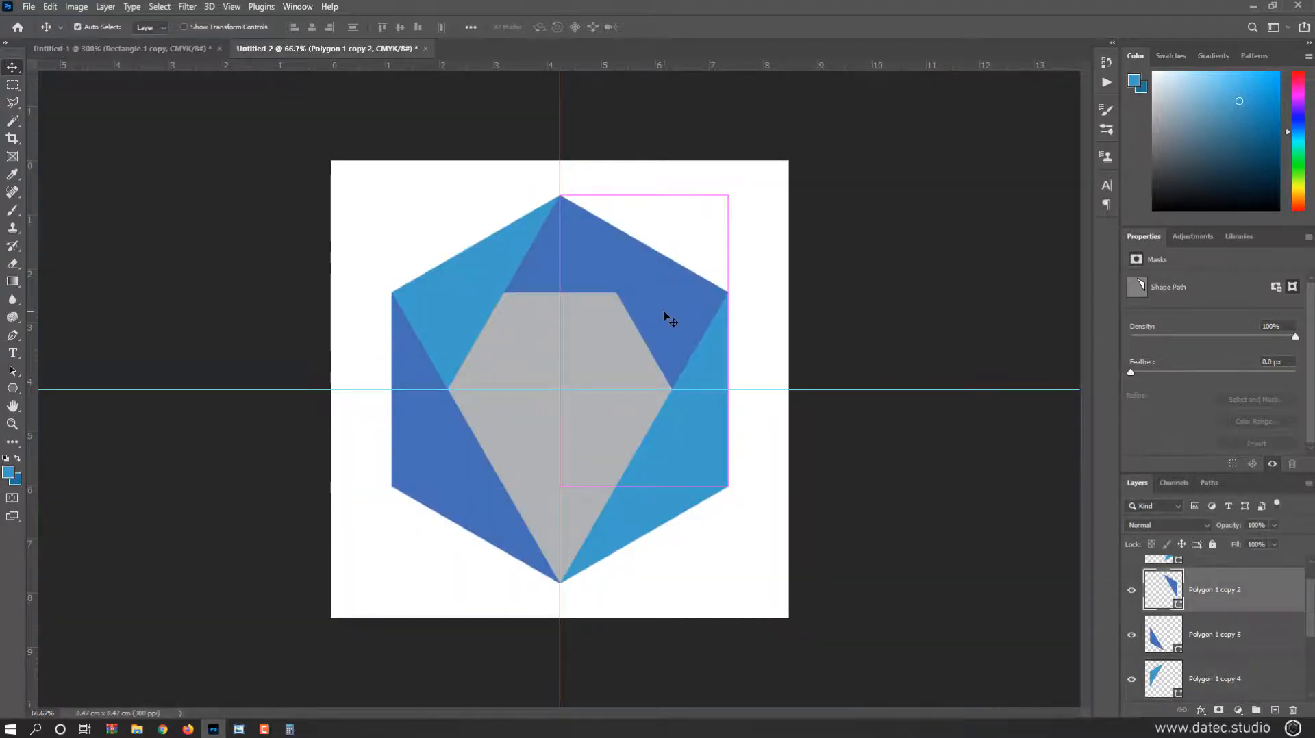
pyautogui.hotkey('ctrl', 'Delete')
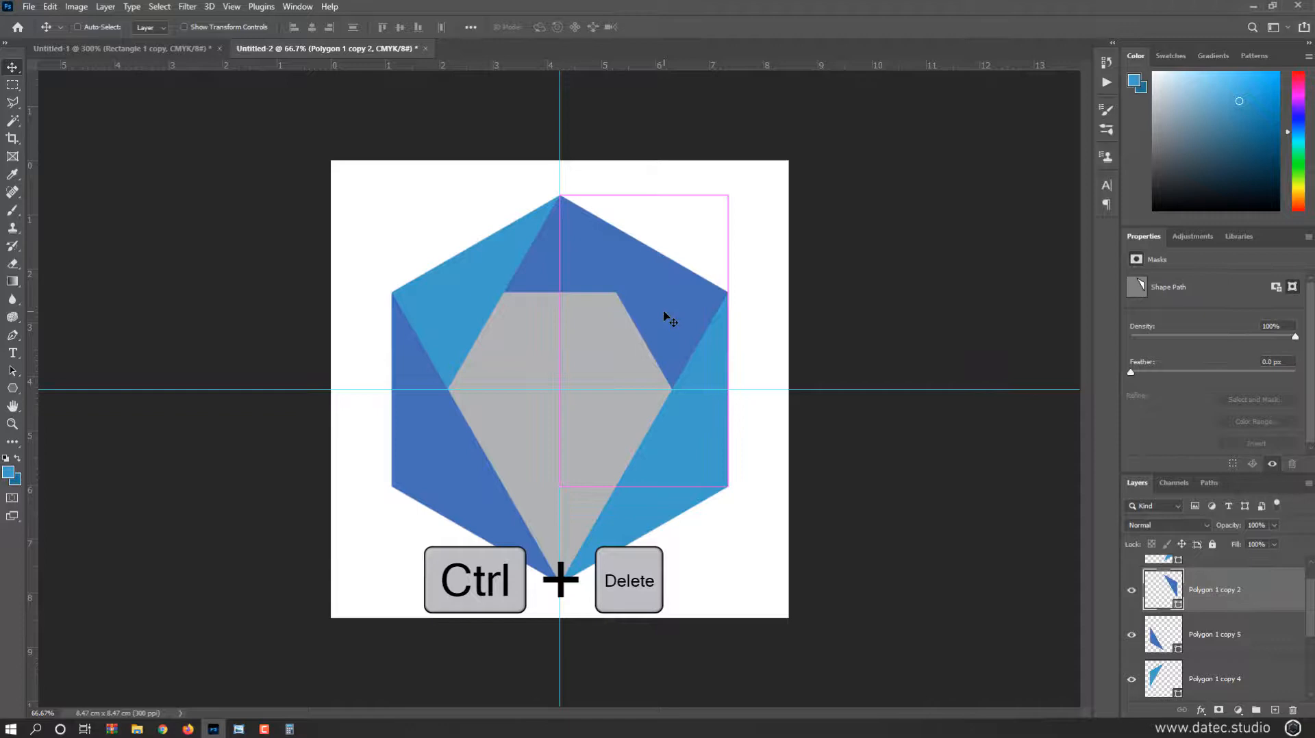
pyautogui.hotkey('ctrl', 'Delete')
pyautogui.keyDown('ctrl'); pyautogui.click(590, 279); pyautogui.keyUp('ctrl')
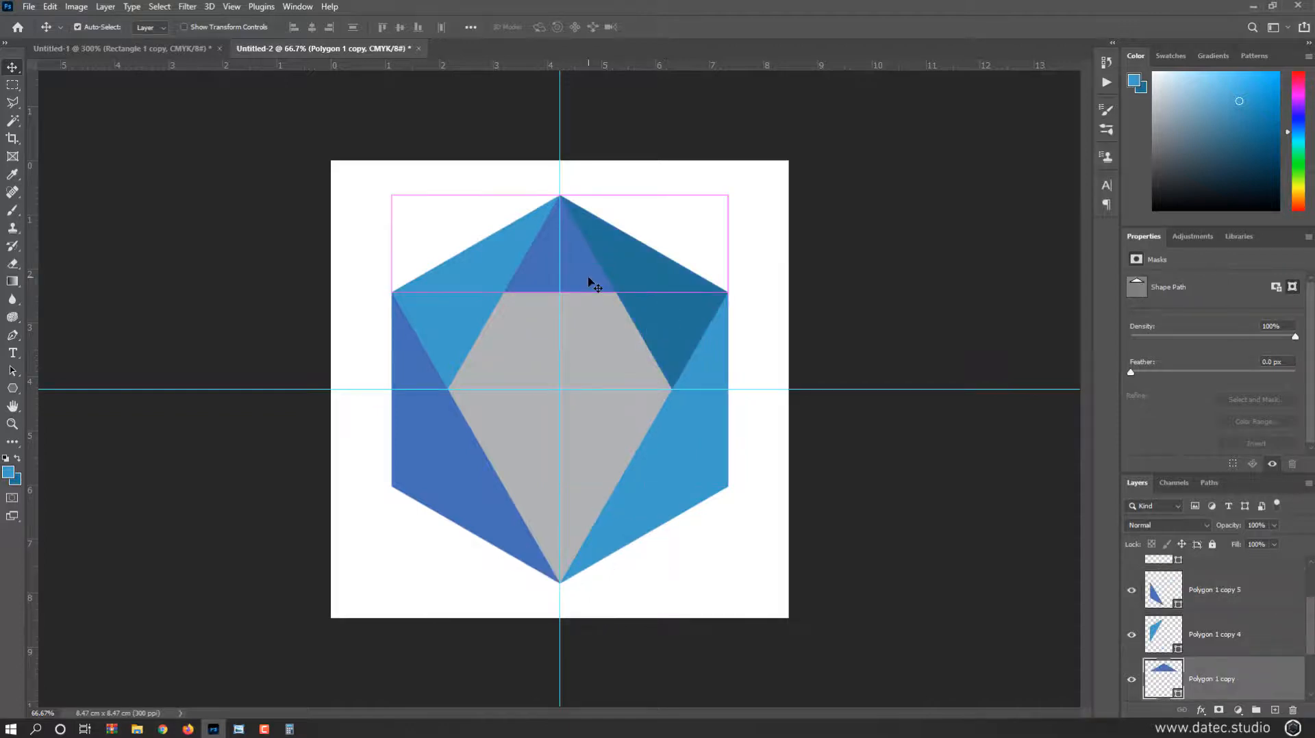
pyautogui.hotkey('ctrl', 'Delete')
pyautogui.keyDown('ctrl'); pyautogui.click(478, 515); pyautogui.keyUp('ctrl')
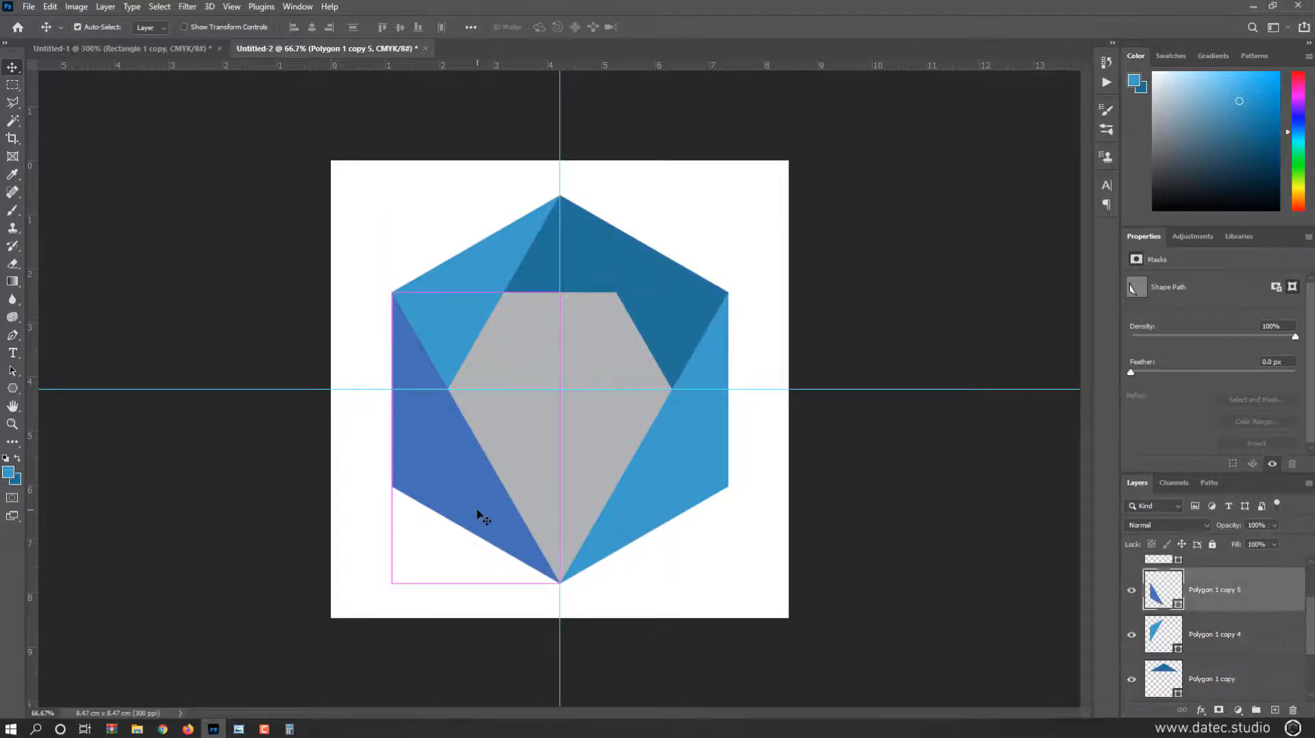
pyautogui.hotkey('ctrl', 'Delete')
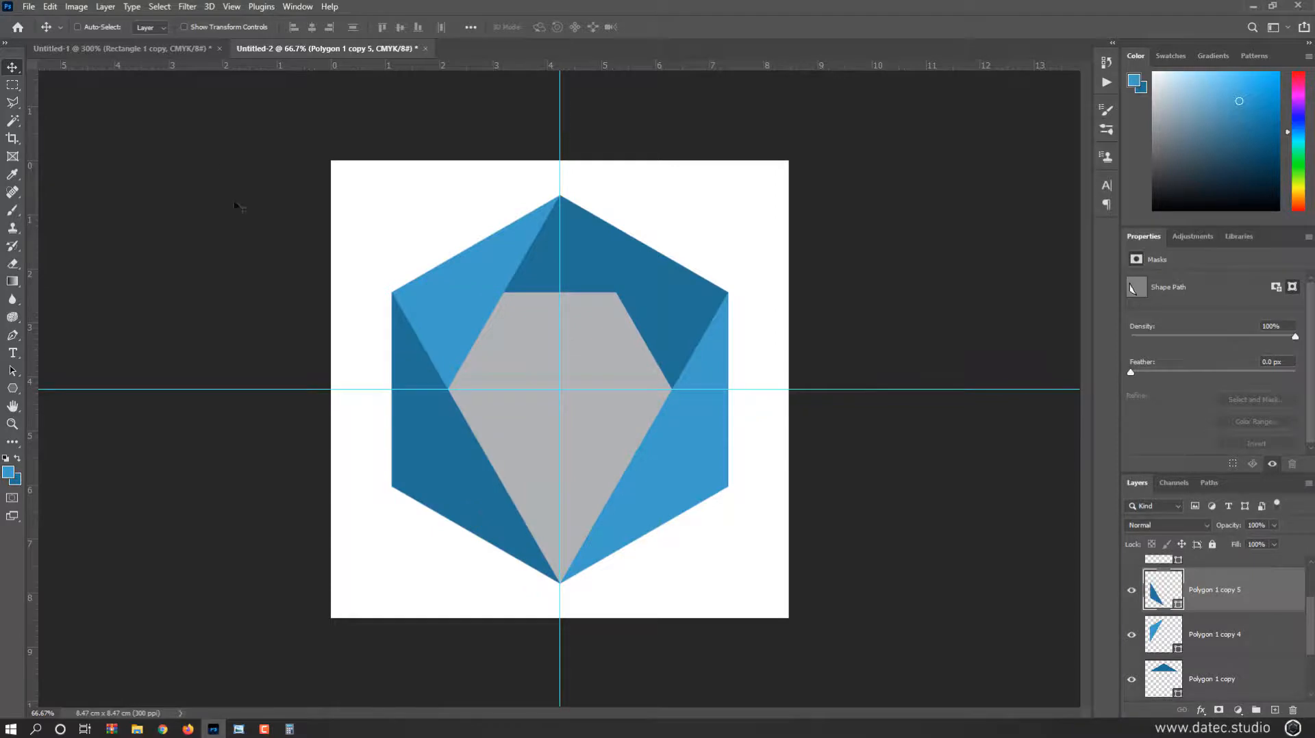
pyautogui.click(164, 49)
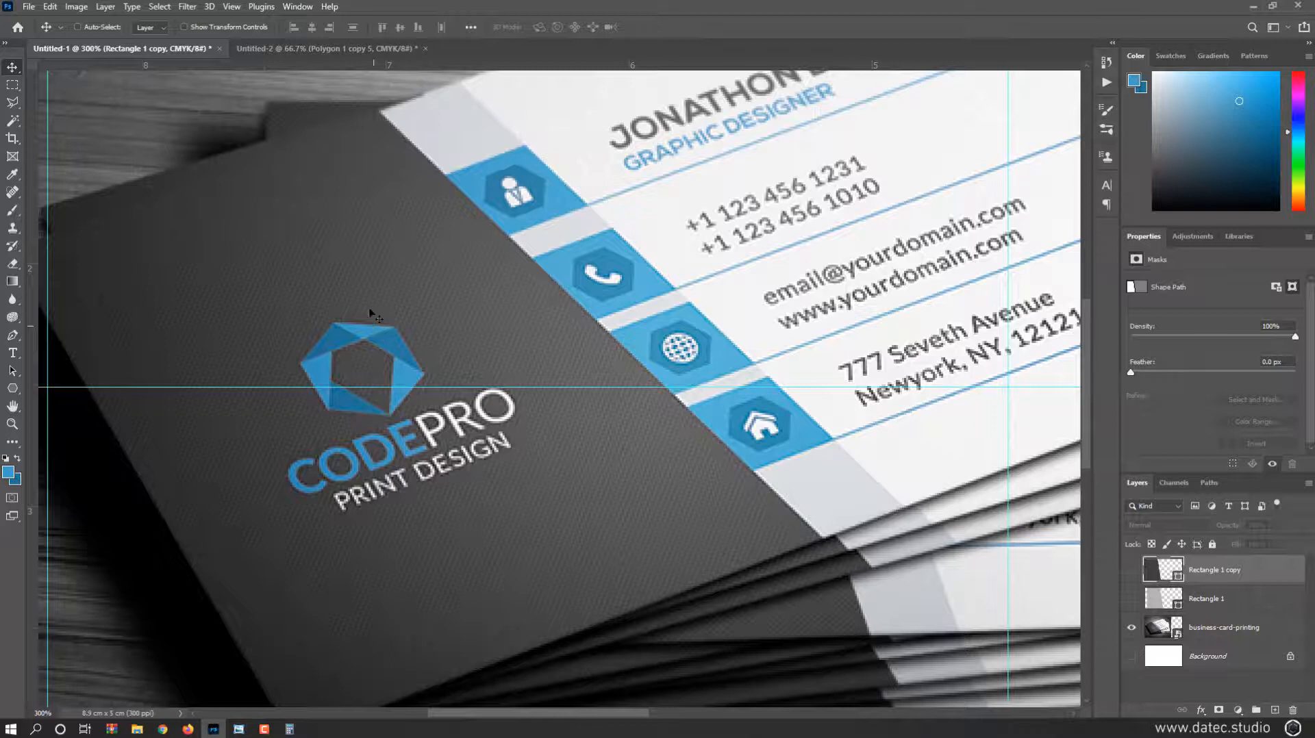
# Step: Reorder the logo layers so the top dark triangle is uppermost and the upper-left light triangle sits directly beneath it, matching the reference
pyautogui.click(302, 51)
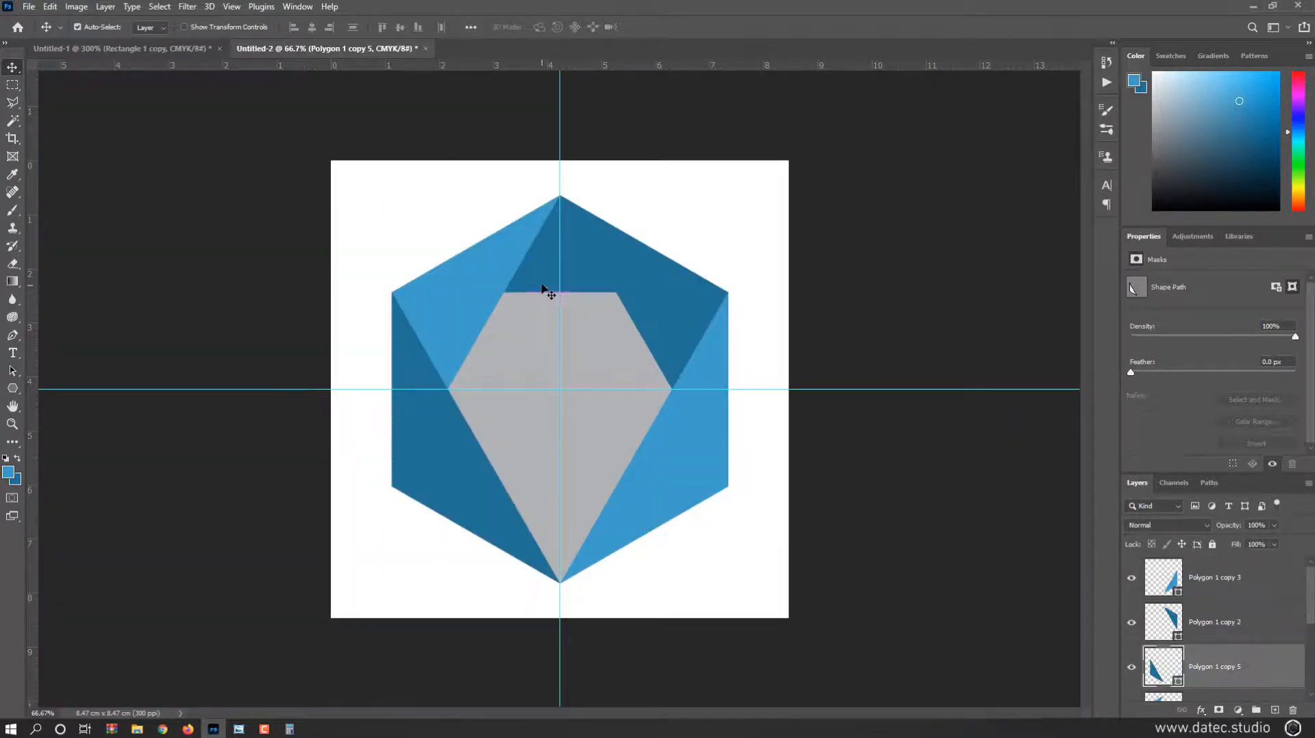
pyautogui.keyDown('ctrl'); pyautogui.click(548, 291); pyautogui.keyUp('ctrl')
pyautogui.moveTo(1163, 681); pyautogui.dragTo(1165, 568)
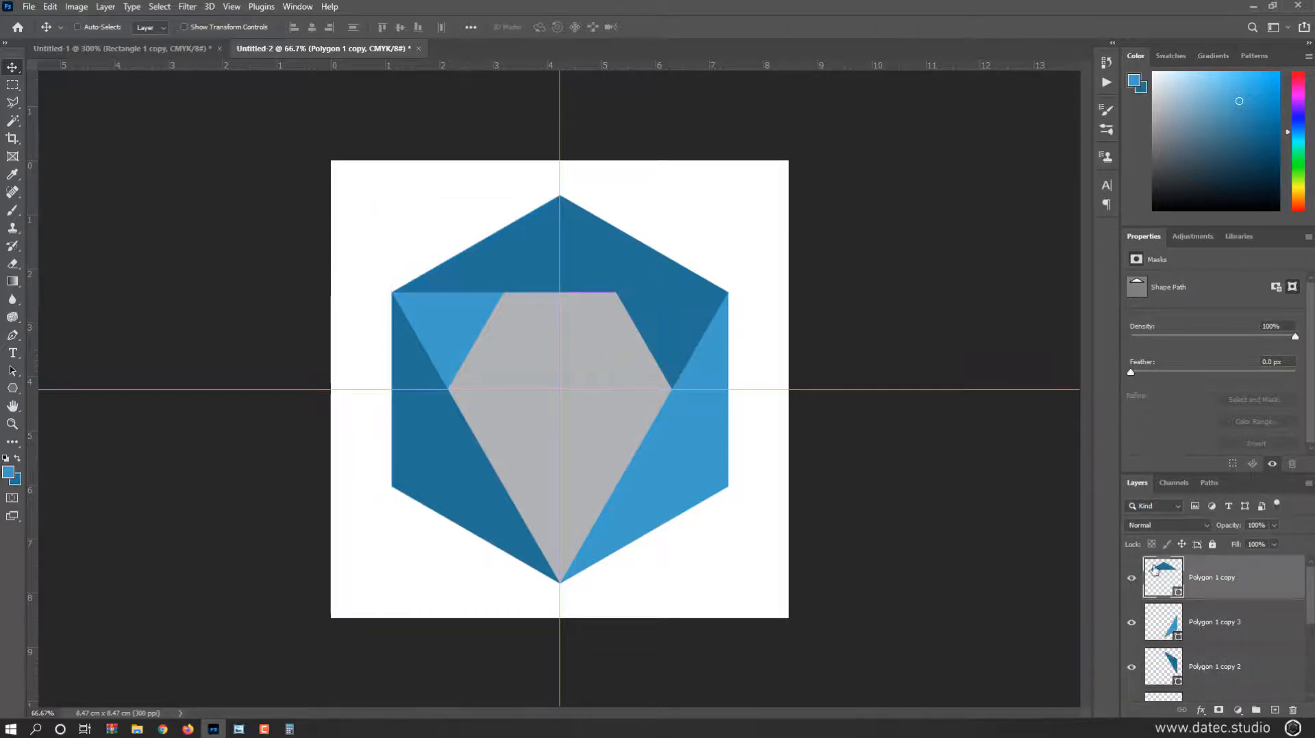
pyautogui.hotkey('ctrl', 'Tab')
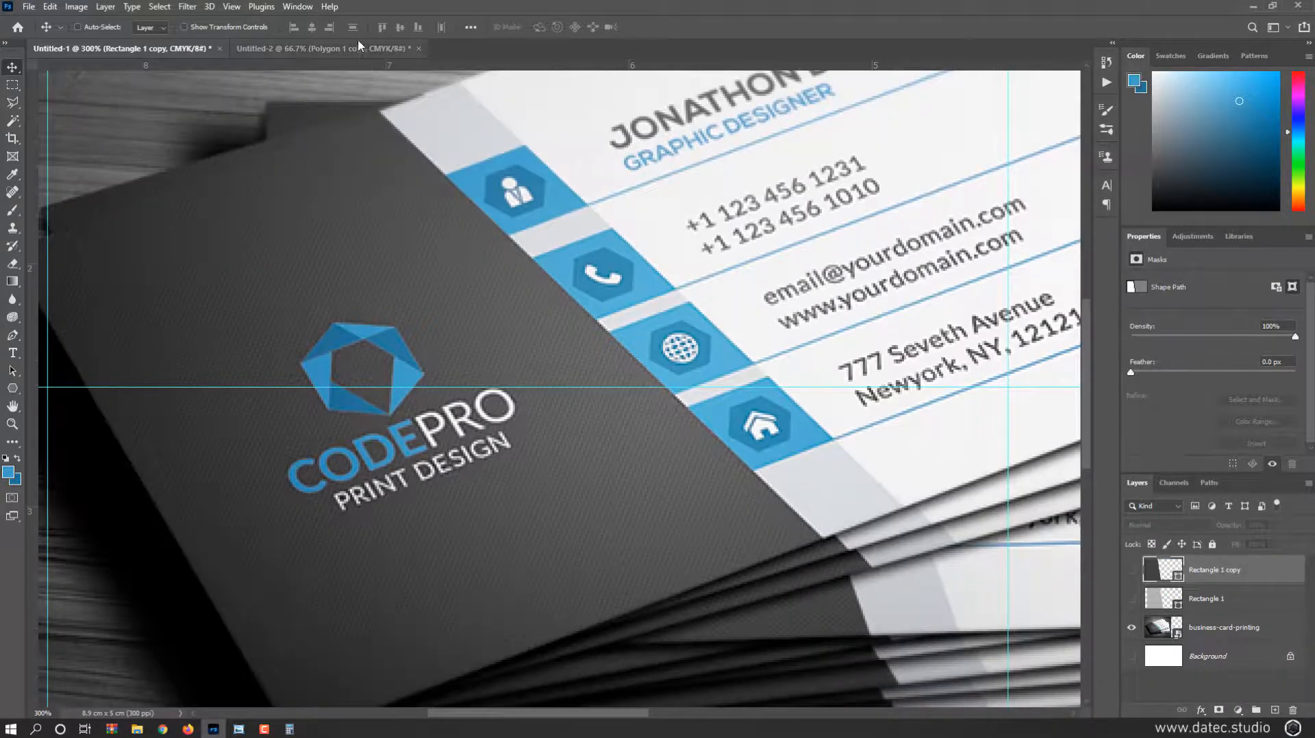
pyautogui.hotkey('ctrl', 'Tab')
pyautogui.click(450, 341)
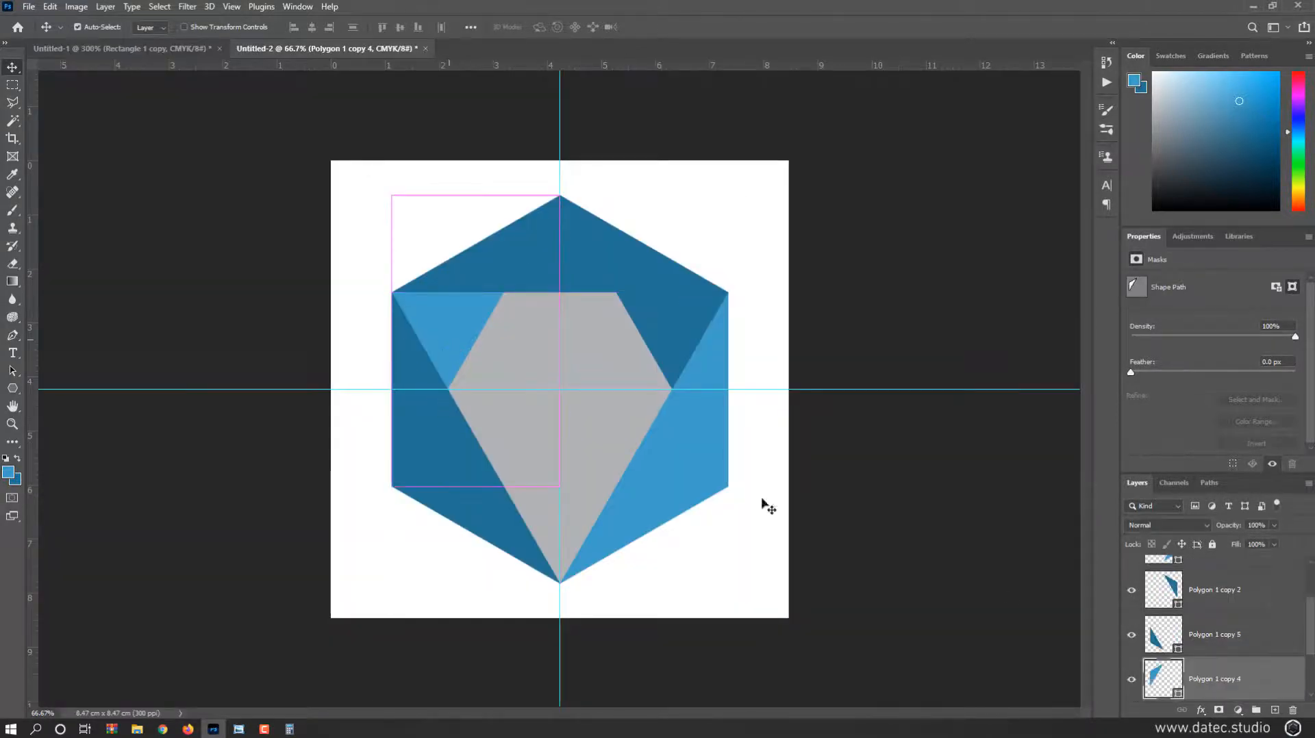
pyautogui.moveTo(1157, 674); pyautogui.dragTo(1186, 611)
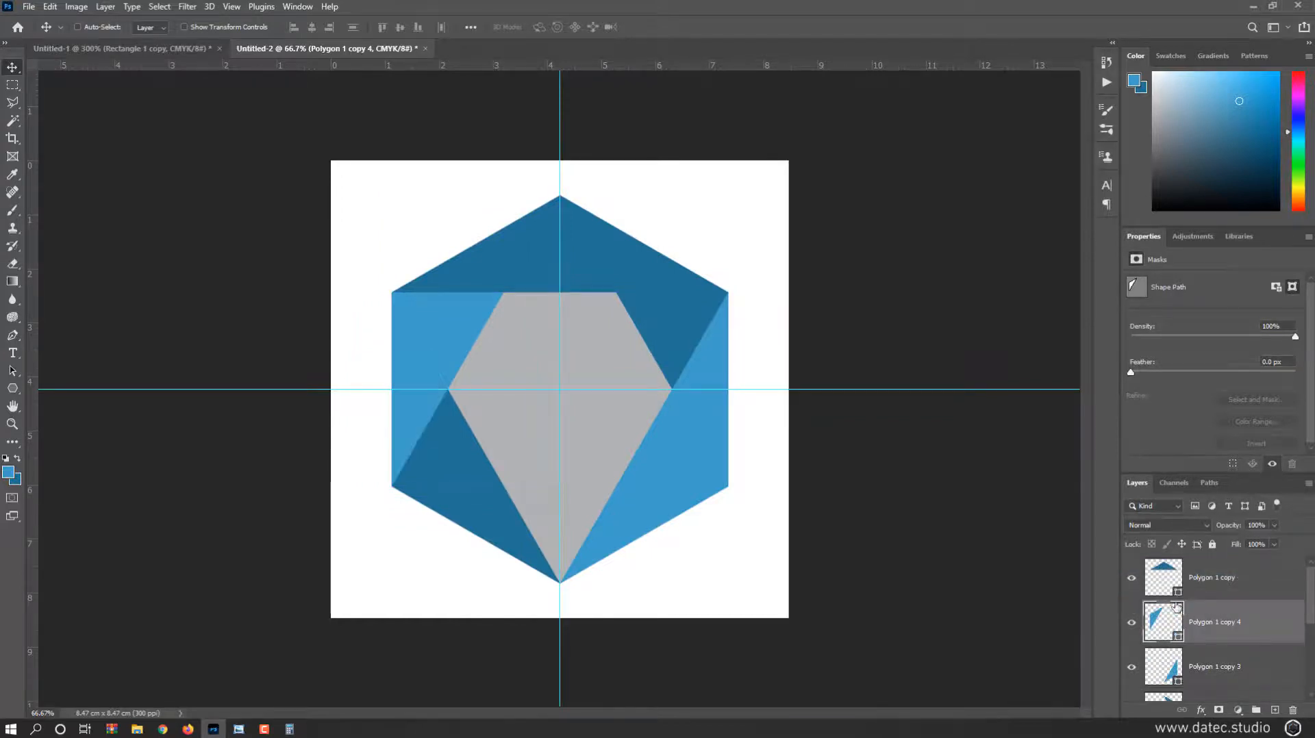
# Step: Select the overlap of the top and upper-right triangles and fill it with the light blue foreground colour on a new layer
pyautogui.click(100, 51)
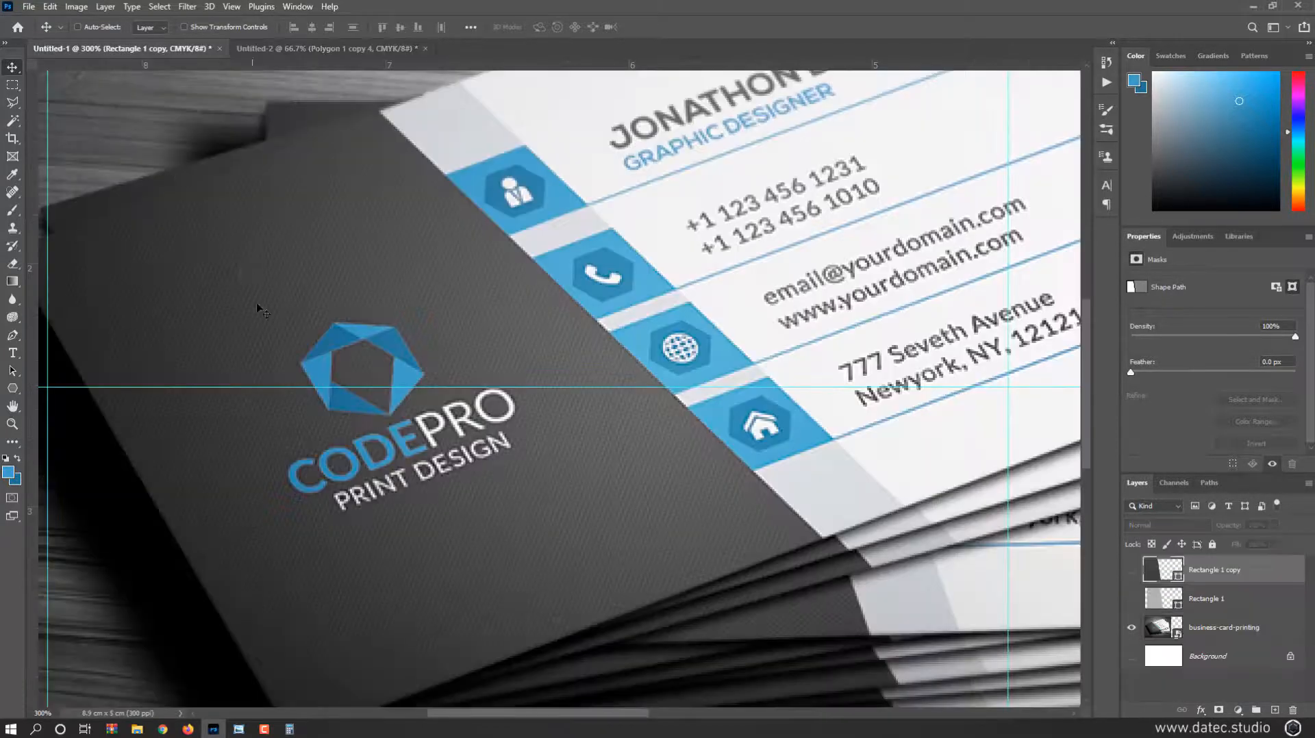
pyautogui.click(334, 50)
pyautogui.keyDown('ctrl'); pyautogui.click(534, 284); pyautogui.keyUp('ctrl')
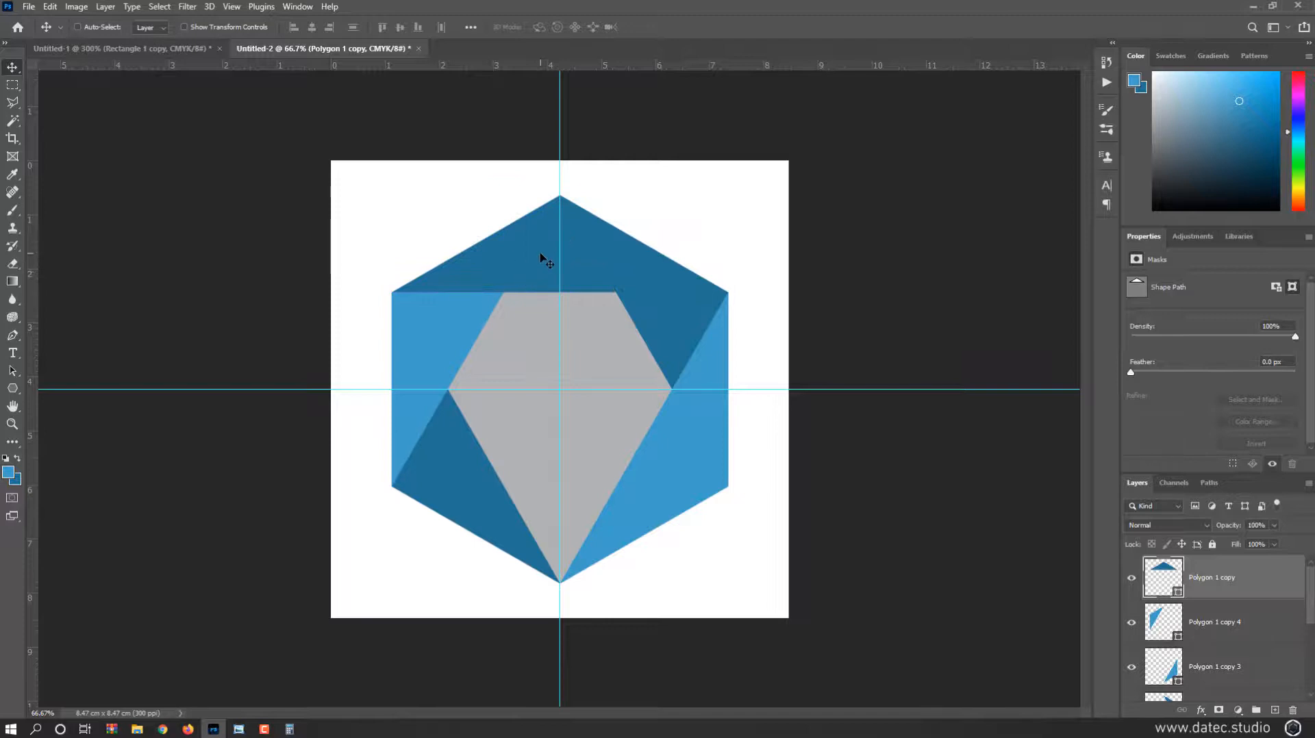
pyautogui.keyDown('ctrl'); pyautogui.click(1152, 584); pyautogui.keyUp('ctrl')
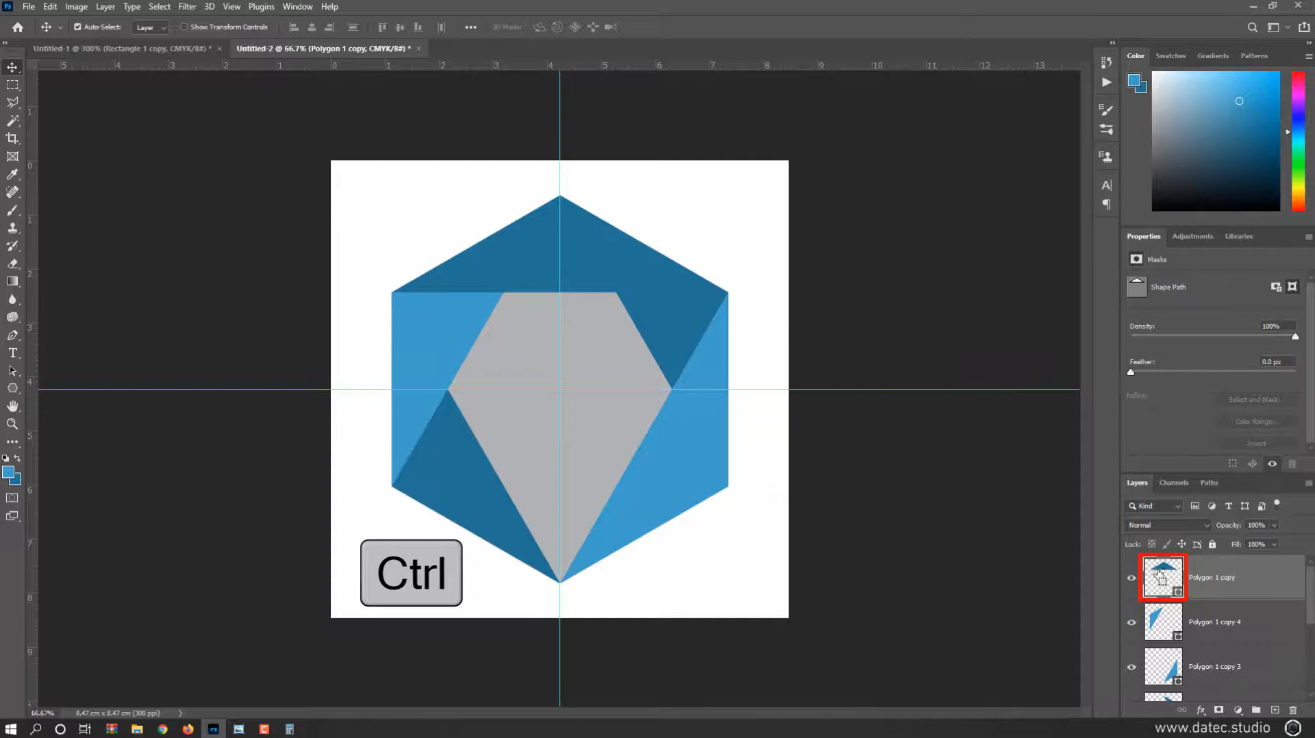
pyautogui.keyDown('ctrl'); pyautogui.click(1172, 582); pyautogui.keyUp('ctrl')
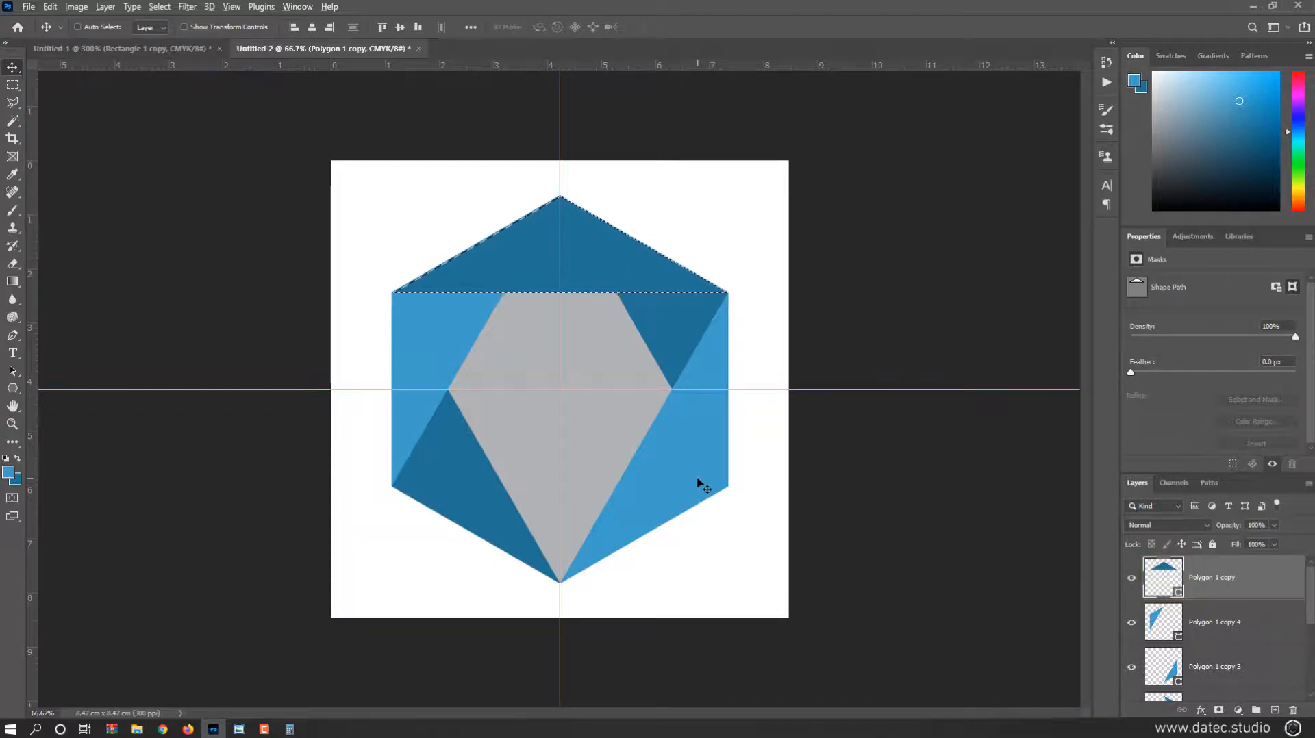
pyautogui.press('ctrl')
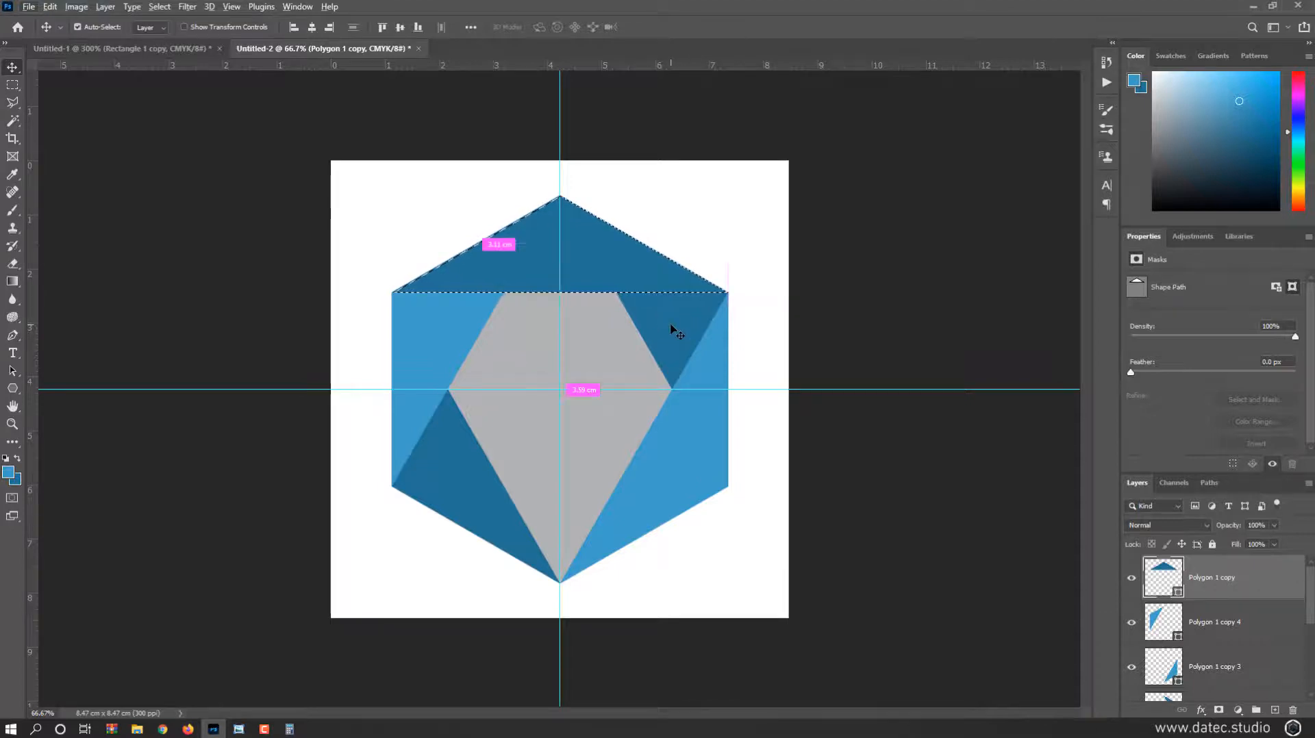
pyautogui.keyDown('ctrl'); pyautogui.click(672, 333); pyautogui.keyUp('ctrl')
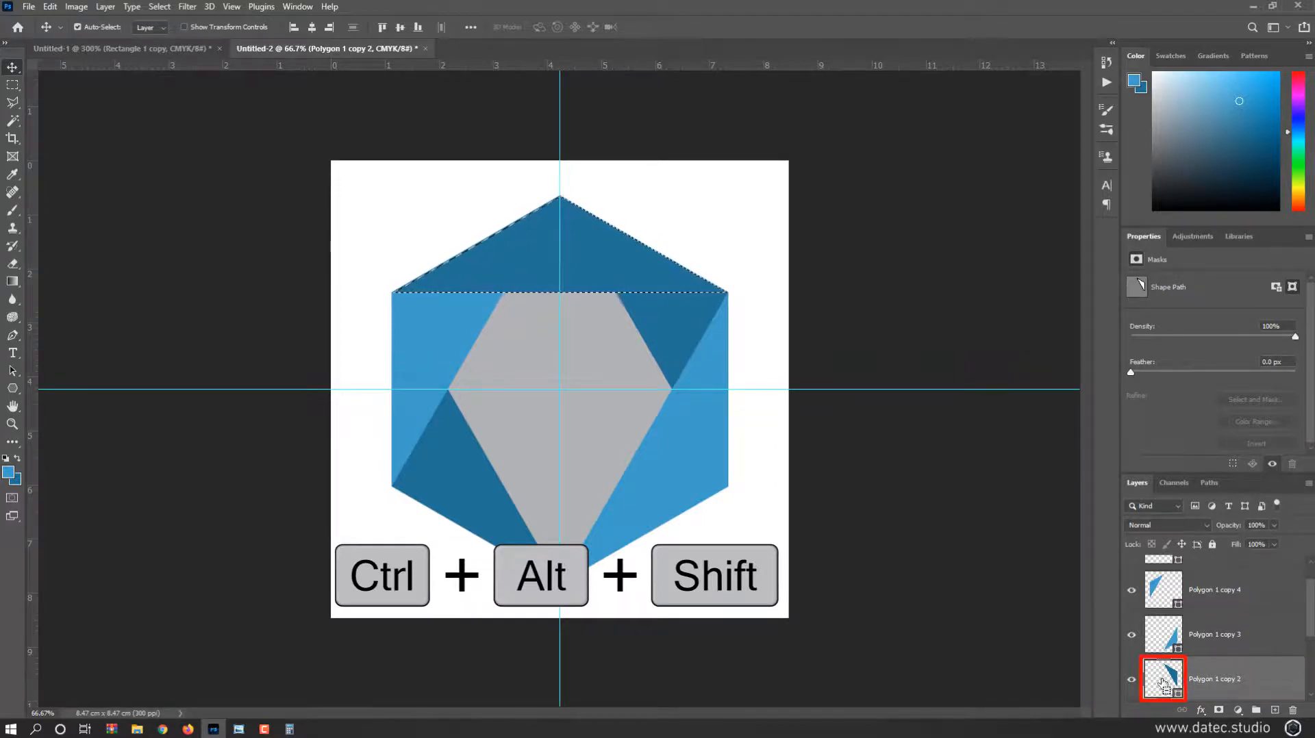
pyautogui.keyDown('ctrl'); pyautogui.keyDown('alt'); pyautogui.keyDown('shift'); pyautogui.click(1164, 684); pyautogui.keyUp('shift'); pyautogui.keyUp('alt'); pyautogui.keyUp('ctrl')
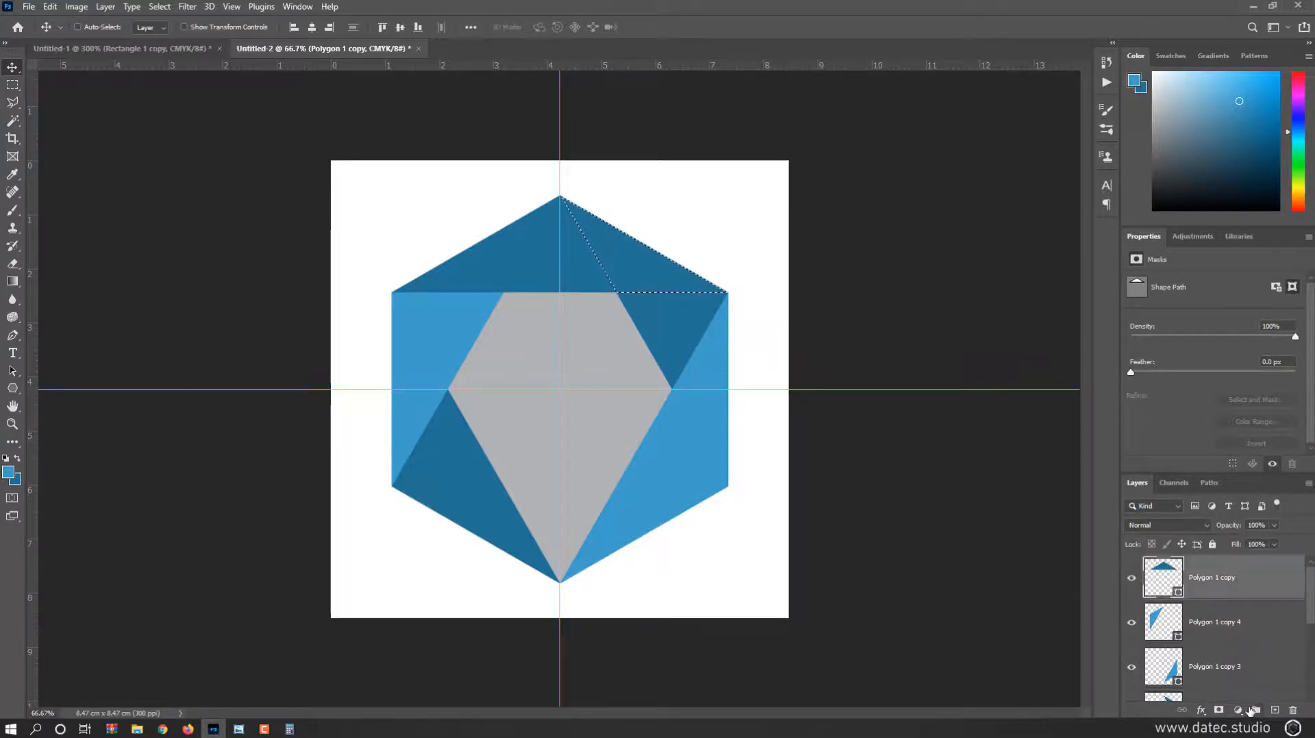
pyautogui.click(1274, 710)
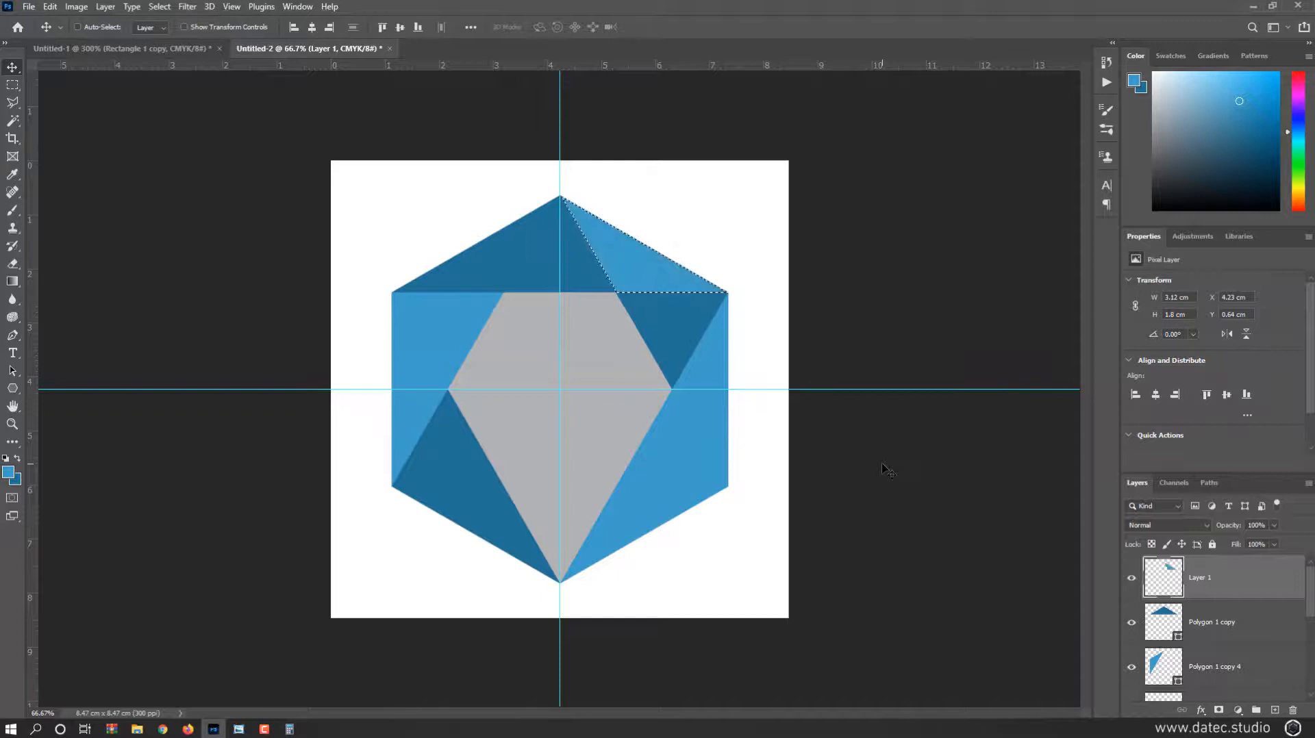
# Step: Check the reference logo, move the lower-right light blue triangle's layer below the other triangles, and delete the grey hexagon layer
pyautogui.hotkey('ctrl', 'Tab')
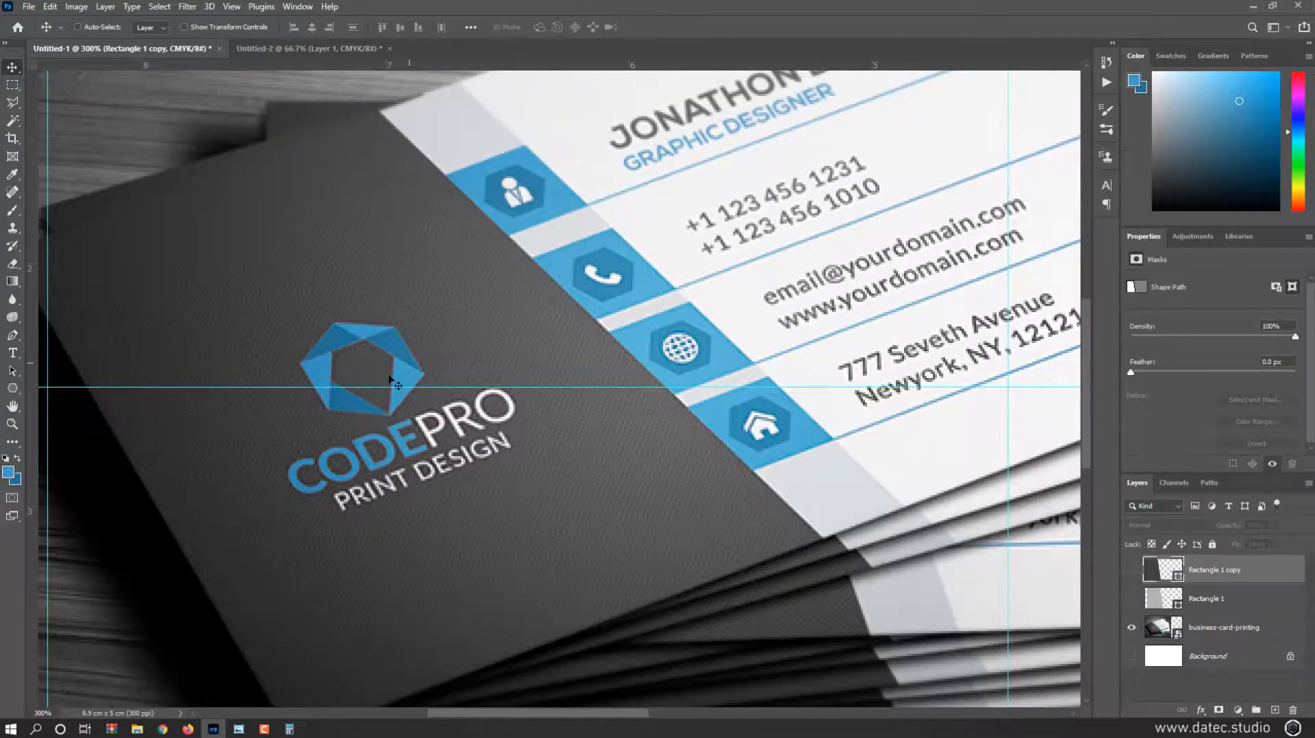
pyautogui.hotkey('ctrl', '0')
pyautogui.click(312, 48)
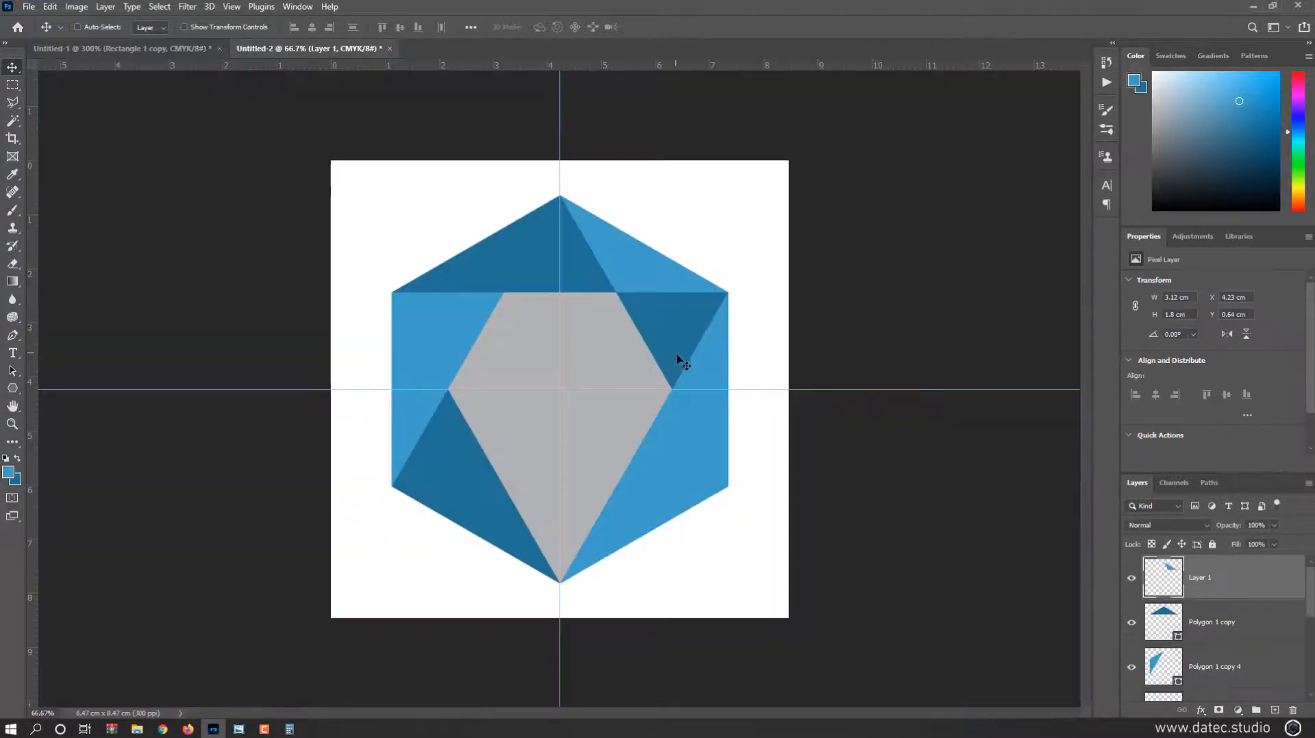
pyautogui.keyDown('ctrl'); pyautogui.click(672, 440); pyautogui.keyUp('ctrl')
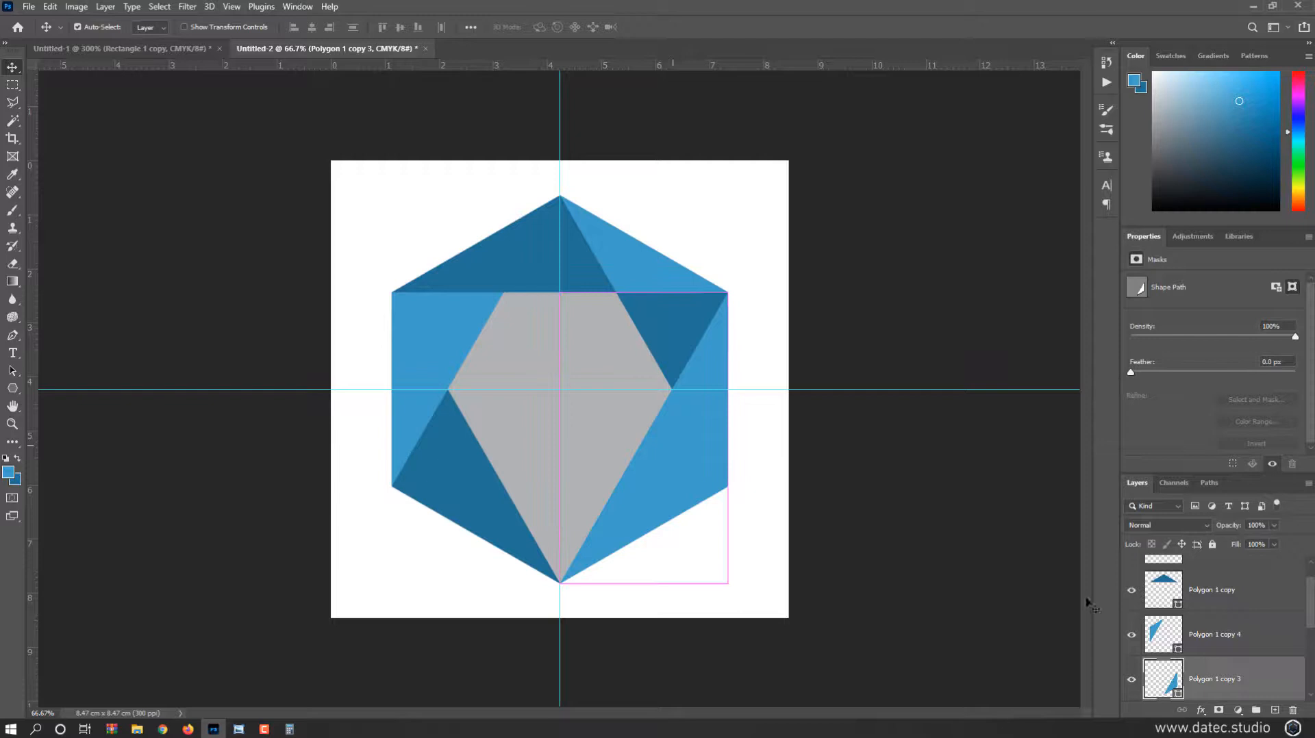
pyautogui.scroll(-2, 1189, 677)
pyautogui.moveTo(1174, 598); pyautogui.dragTo(1198, 635)
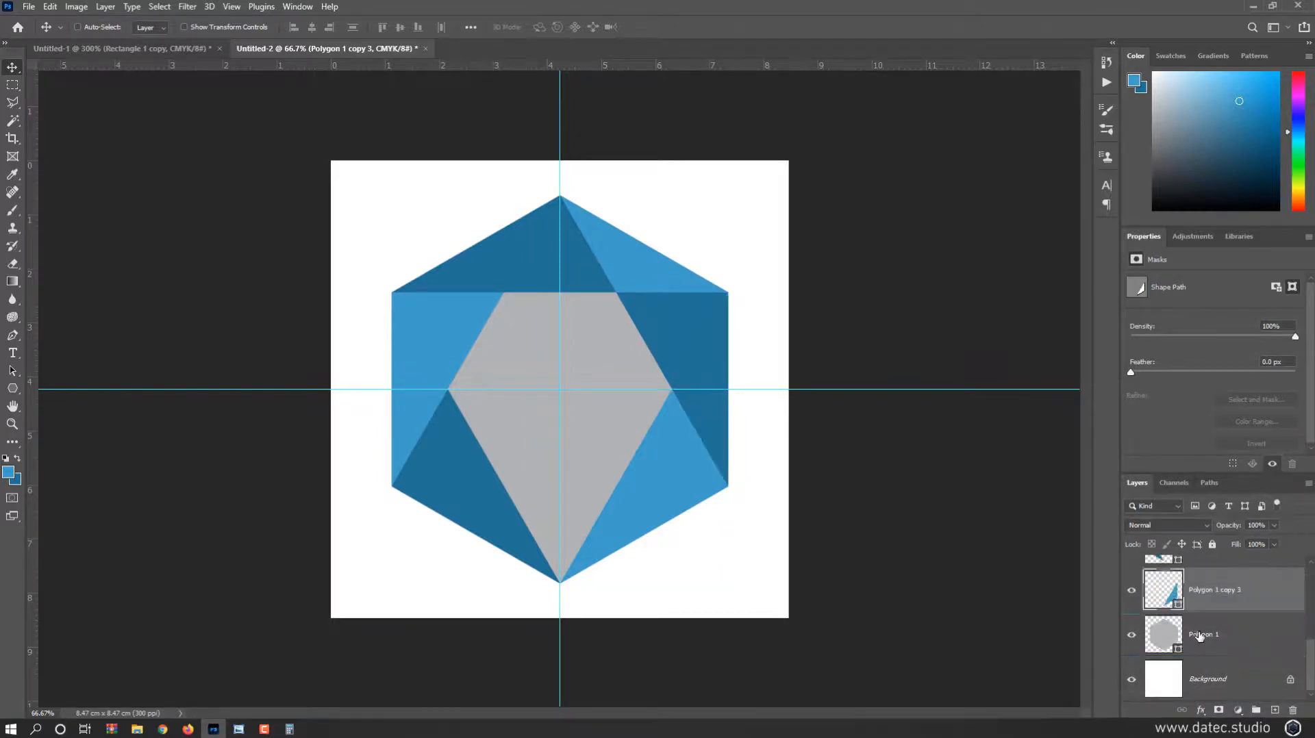
pyautogui.click(1164, 646)
pyautogui.press('Delete')
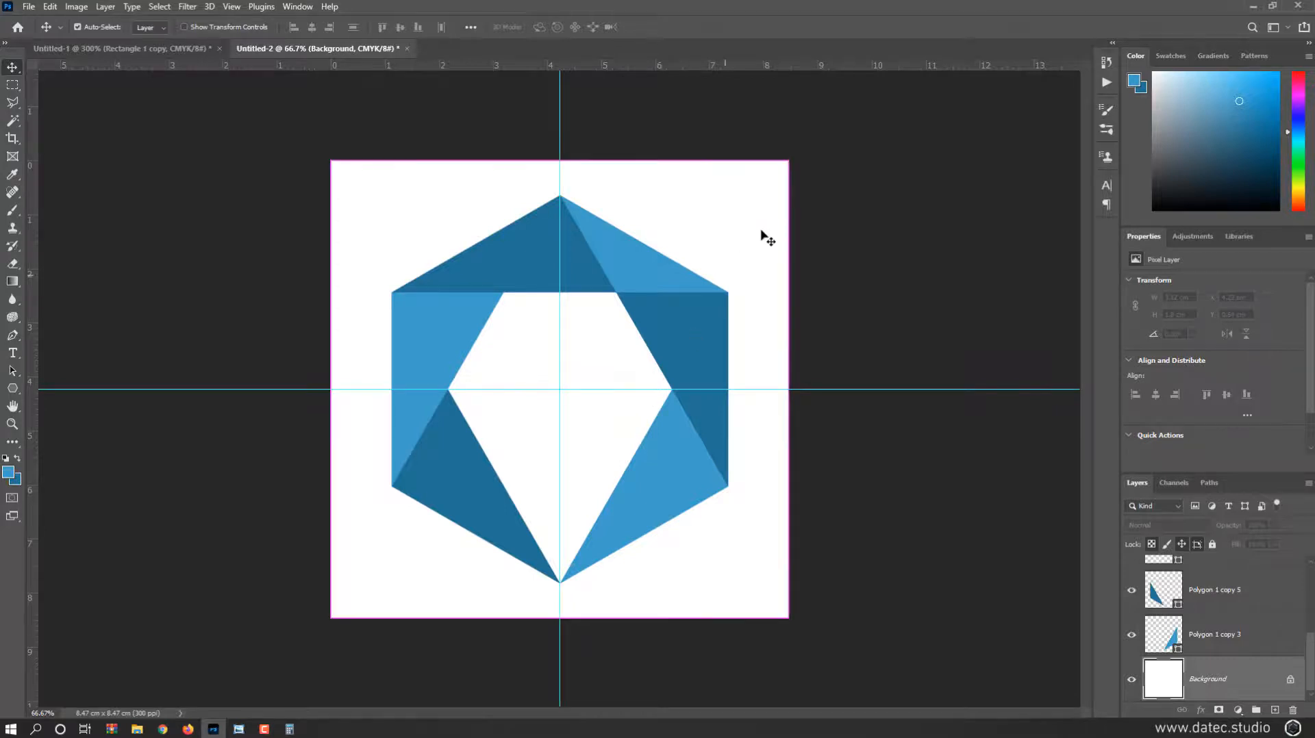
# Step: Group all the logo triangle layers and name the group Logo
pyautogui.click(1209, 630)
pyautogui.scroll(3, 1216, 602)
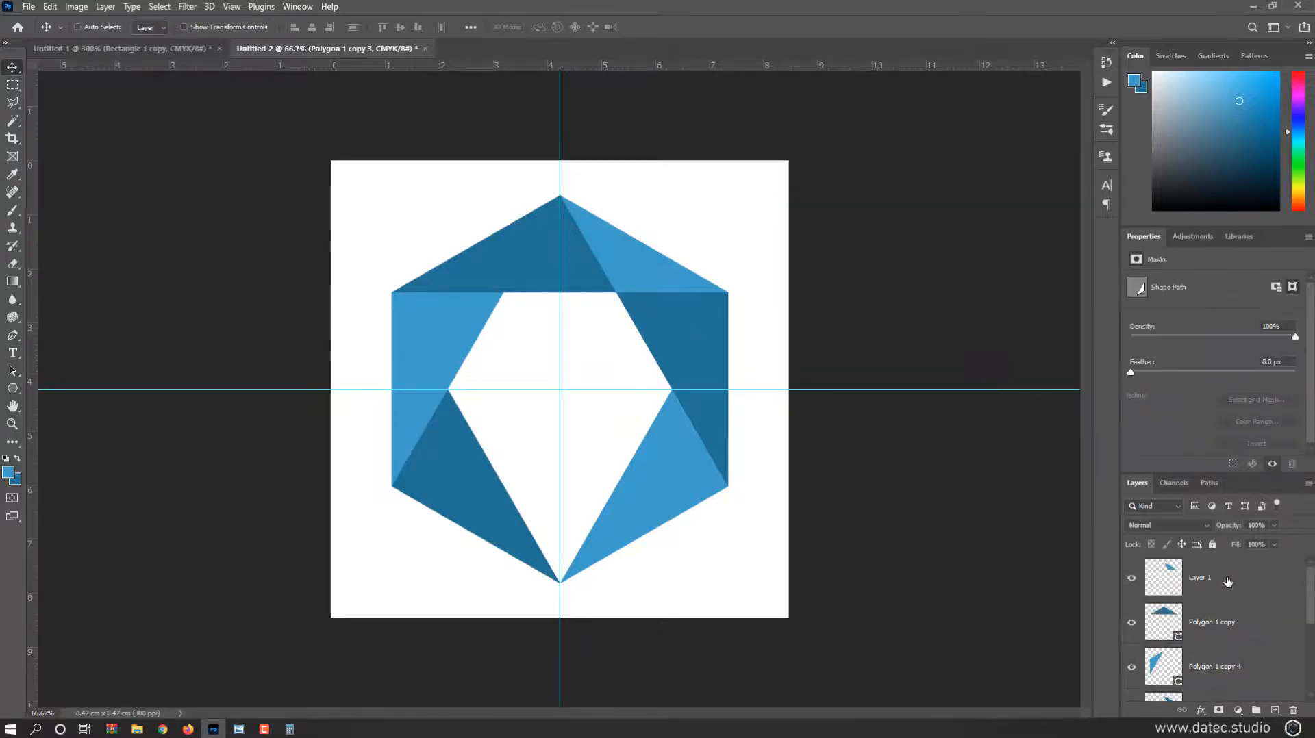
pyautogui.keyDown('shift'); pyautogui.click(1228, 580); pyautogui.keyUp('shift')
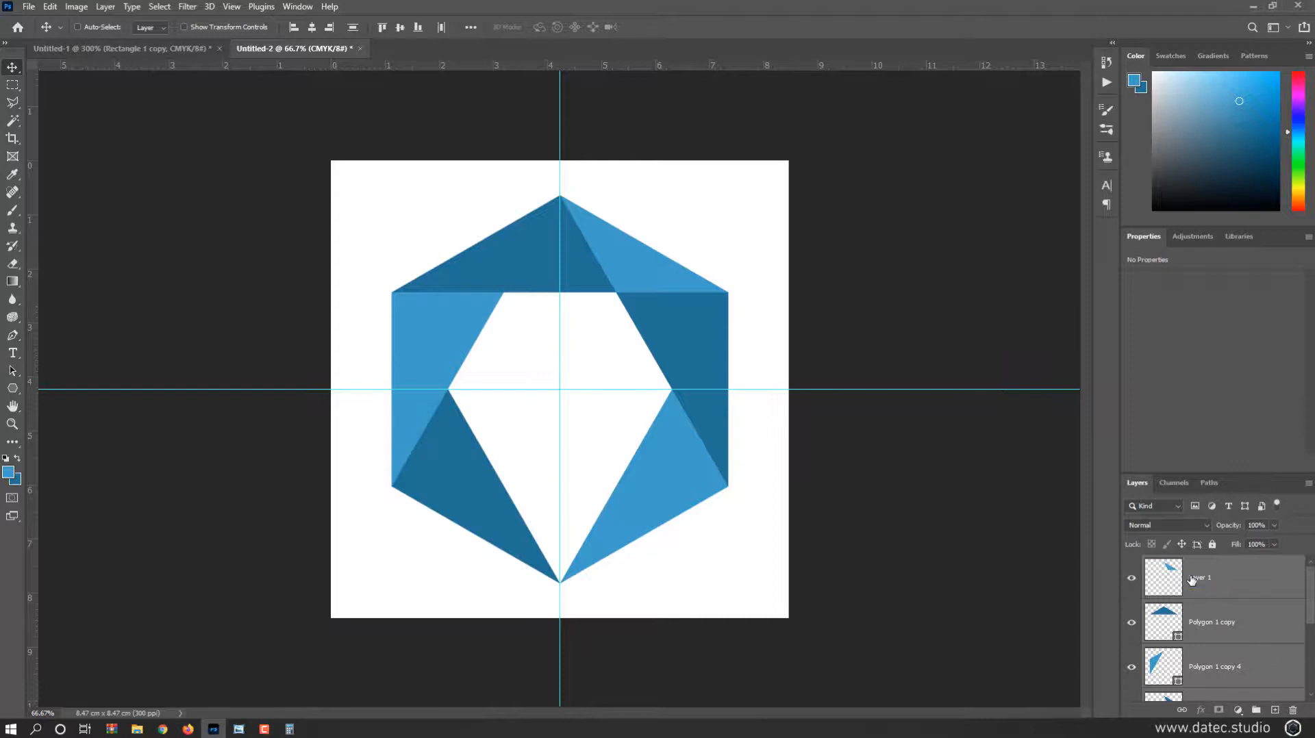
pyautogui.hotkey('ctrl', 'g')
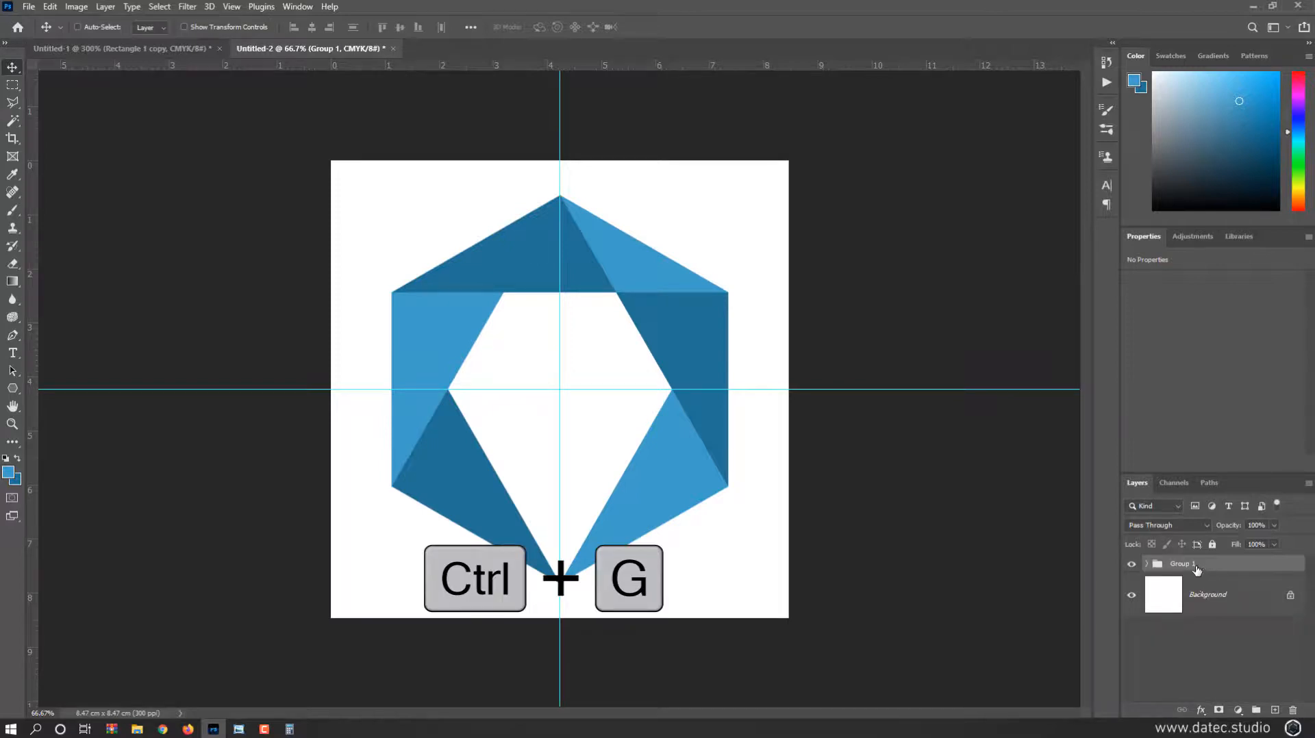
pyautogui.doubleClick(1195, 563)
pyautogui.write('Lo')
pyautogui.press('Return')
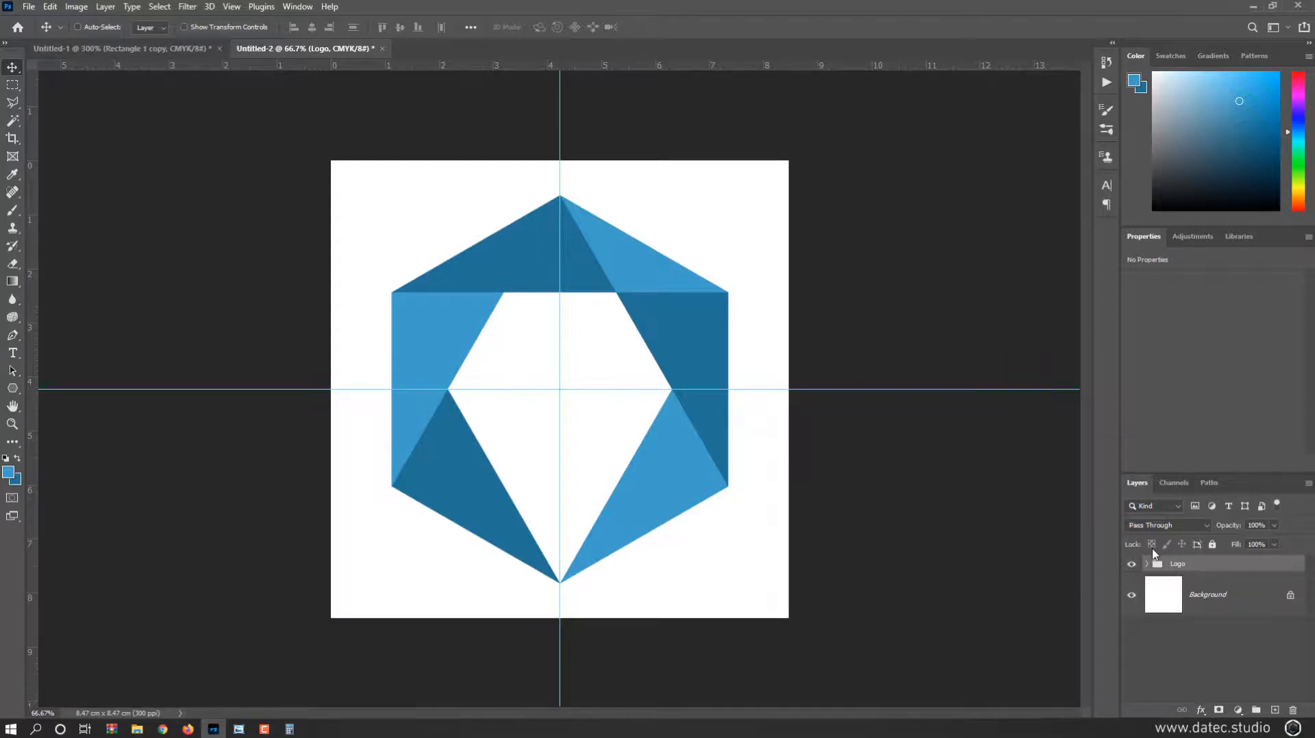
# Step: Bring the Logo group into the business card document, then show the rectangle and Background layers and hide the reference photo
pyautogui.moveTo(700, 314); pyautogui.dragTo(505, 362)
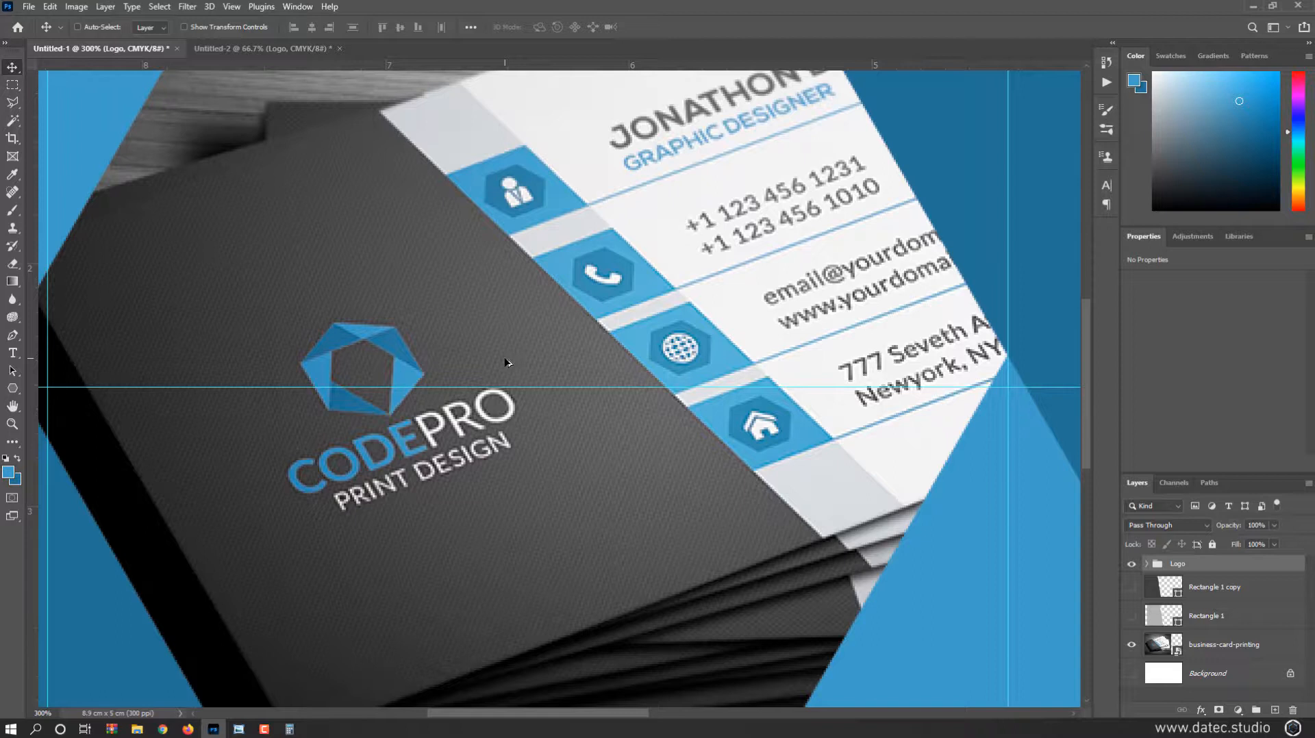
pyautogui.hotkey('ctrl', '-')
pyautogui.hotkey('ctrl', '-')
pyautogui.hotkey('ctrl', '-')
pyautogui.keyDown('alt'); pyautogui.click(1133, 646); pyautogui.keyUp('alt')
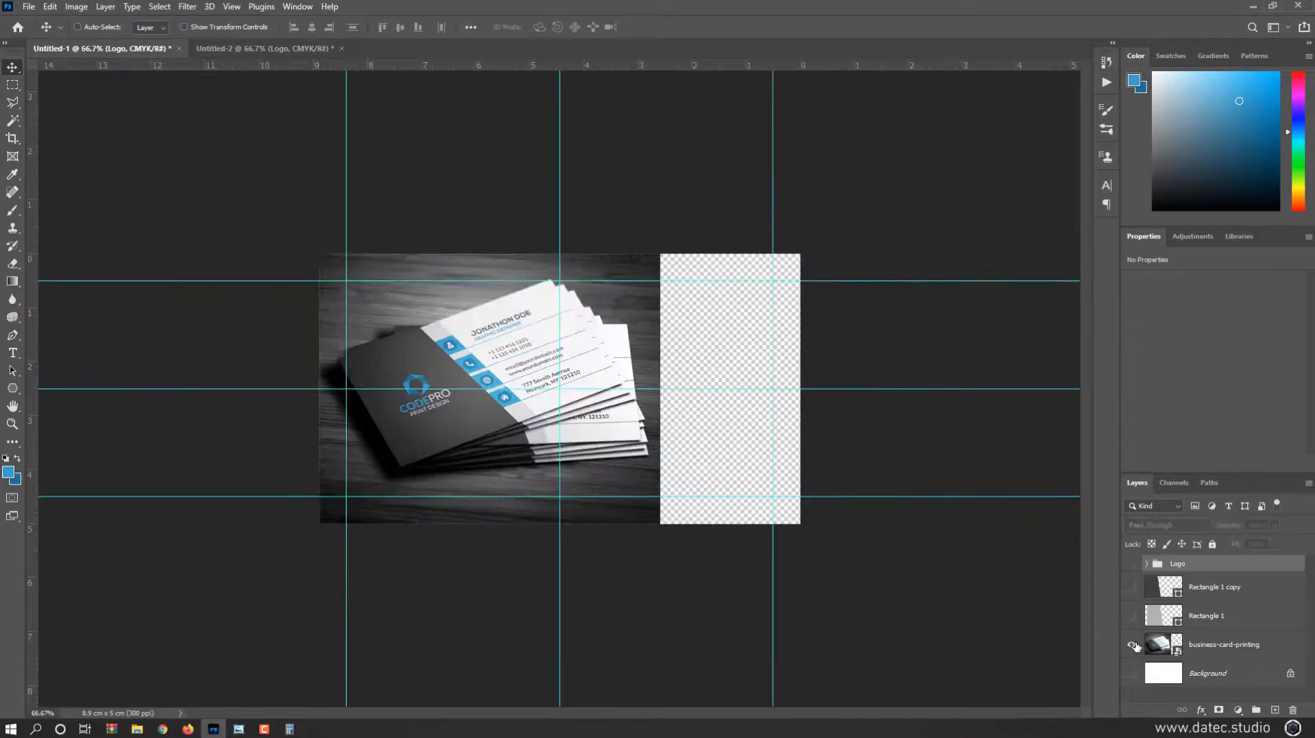
pyautogui.moveTo(1134, 617); pyautogui.dragTo(1134, 565)
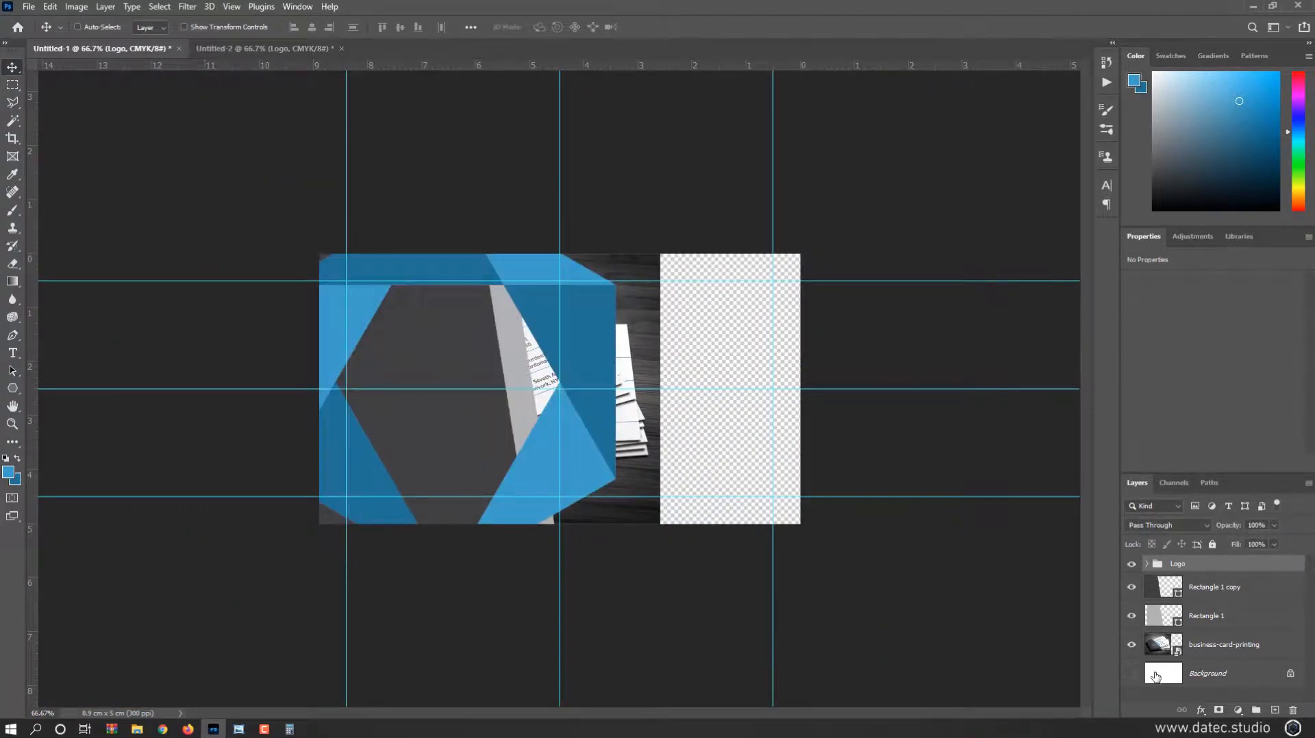
pyautogui.click(1131, 674)
pyautogui.click(1131, 644)
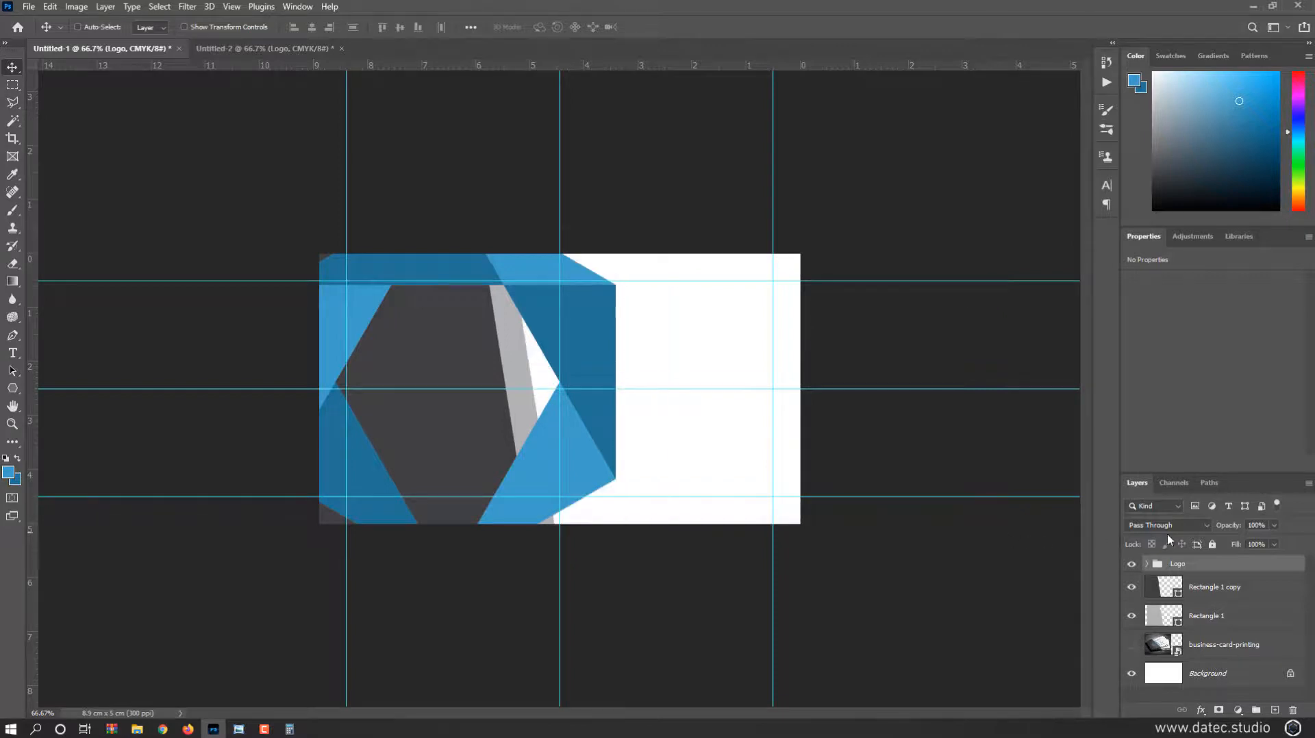
# Step: Scale the Logo group down to about 16% and place it on the dark panel just above the horizontal centre guide
pyautogui.hotkey('ctrl', 't')
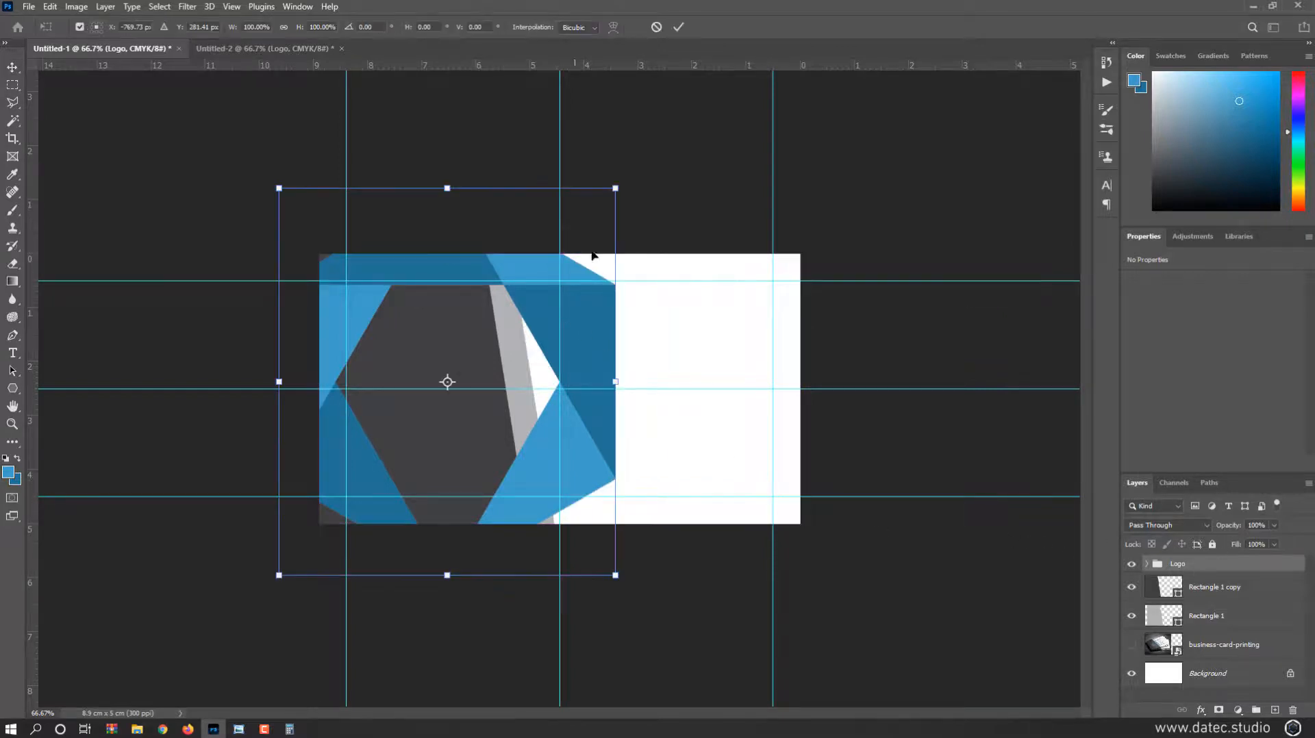
pyautogui.moveTo(618, 185); pyautogui.dragTo(453, 331)
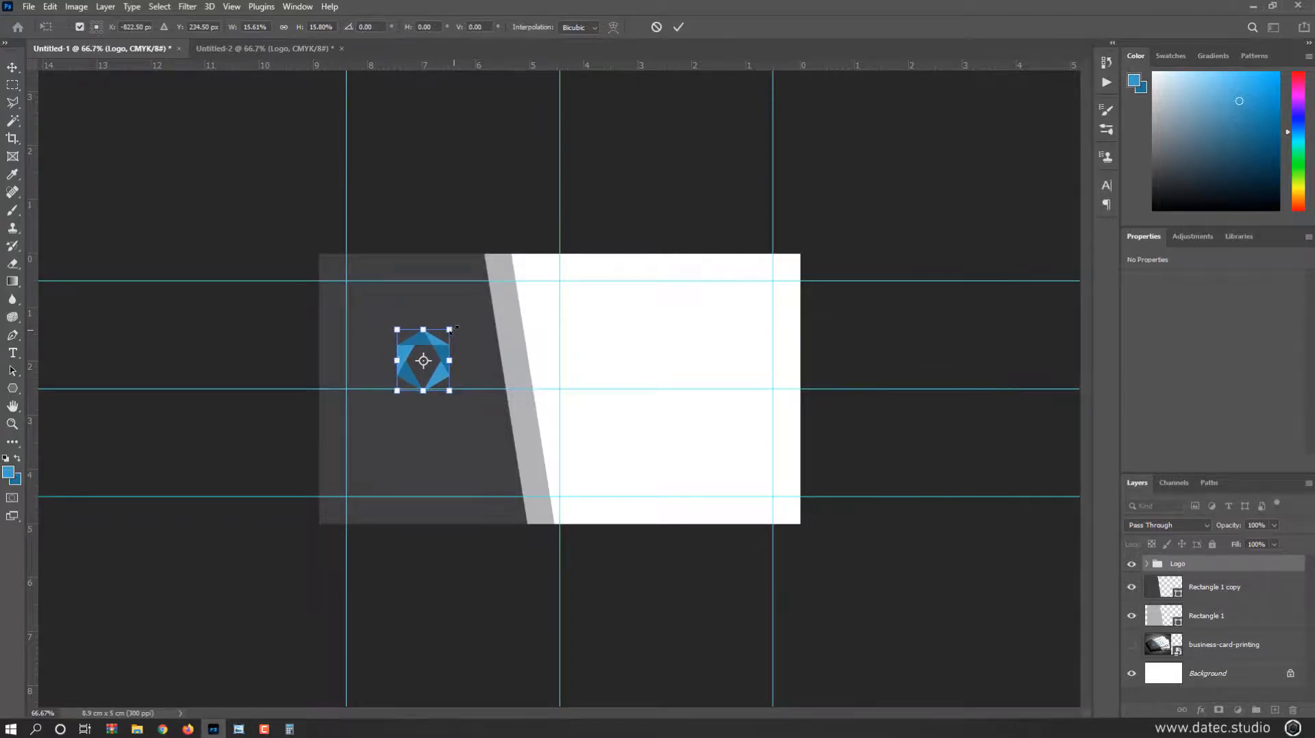
pyautogui.press('Return')
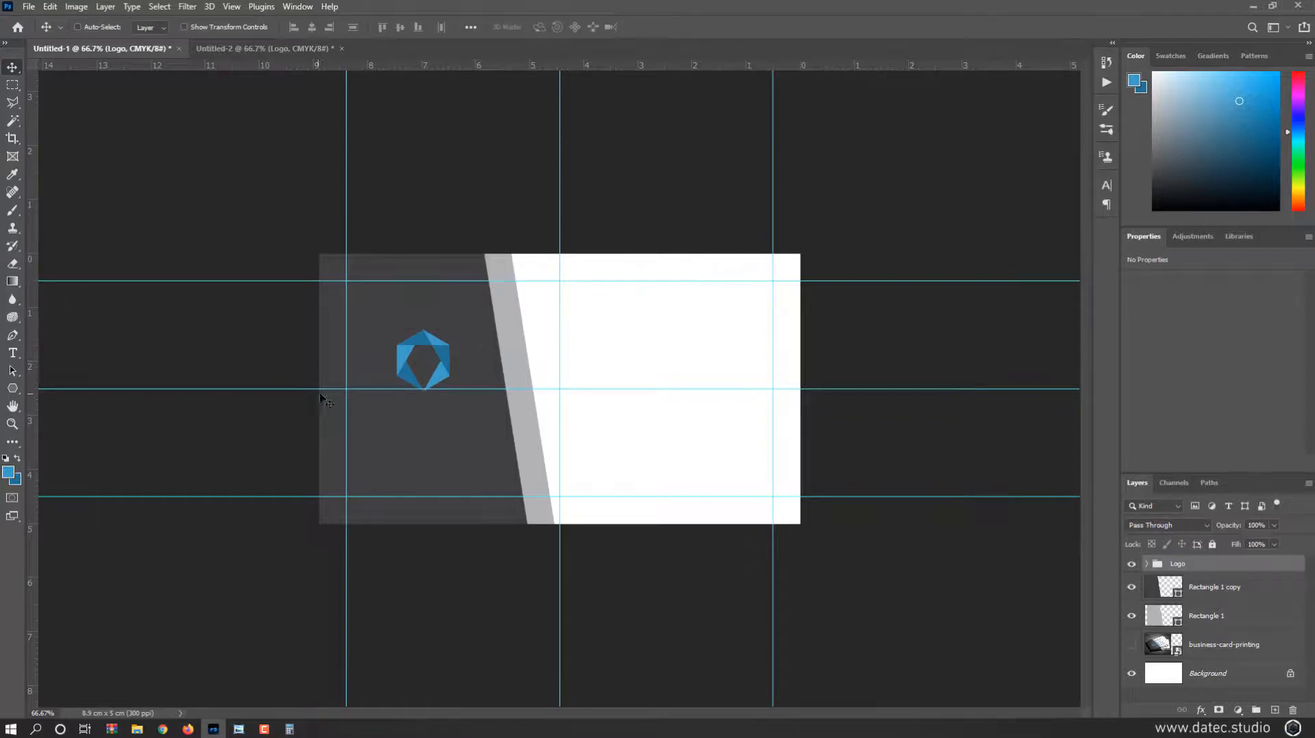
# Step: Check the reference card photo, hide it again, and add the text CODE PRO in DIN Next LT W23 Bold
pyautogui.keyDown('alt'); pyautogui.click(1131, 644); pyautogui.keyUp('alt')
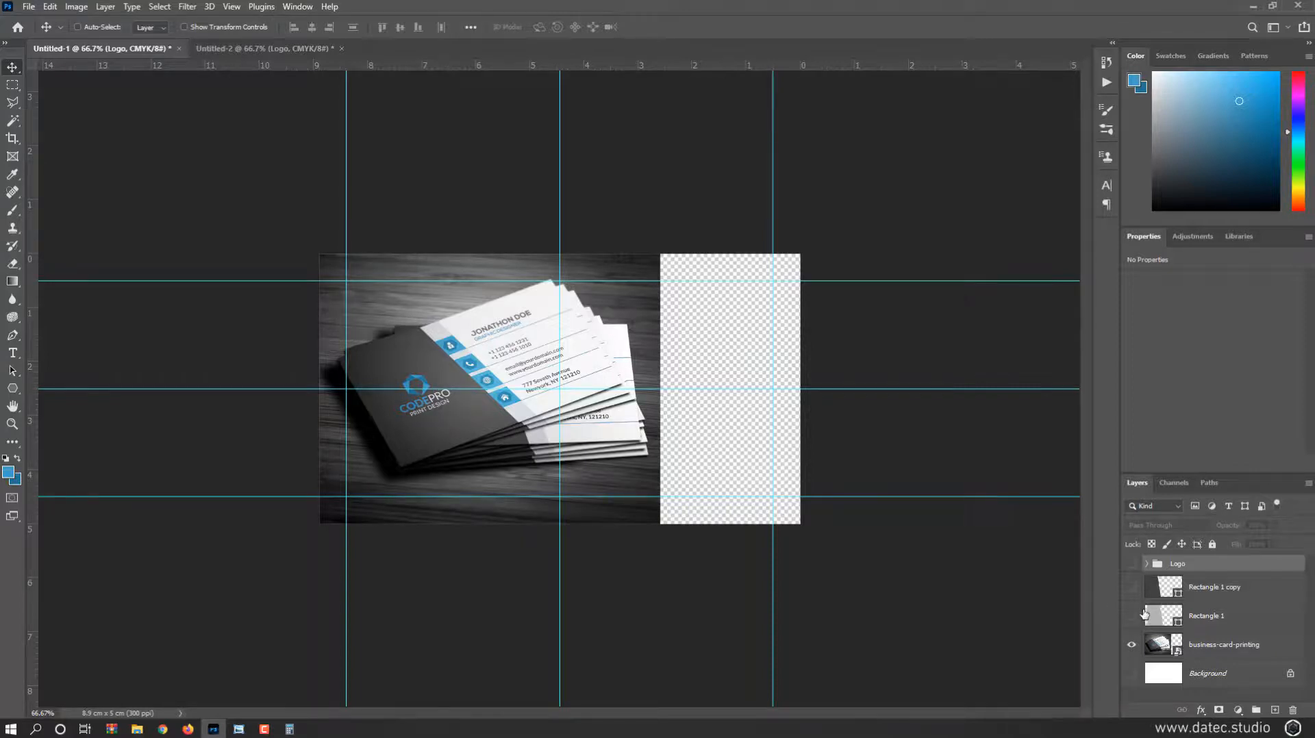
pyautogui.keyDown('alt'); pyautogui.click(1132, 645); pyautogui.keyUp('alt')
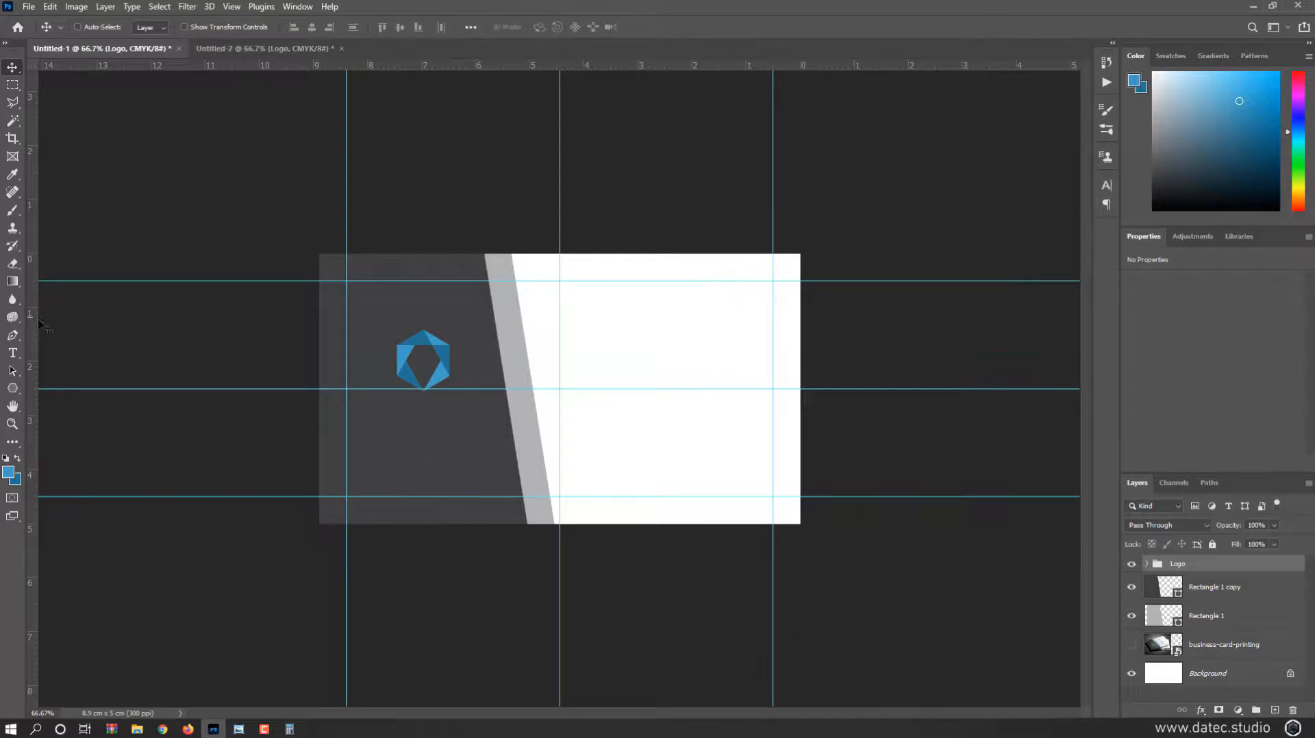
pyautogui.click(13, 352)
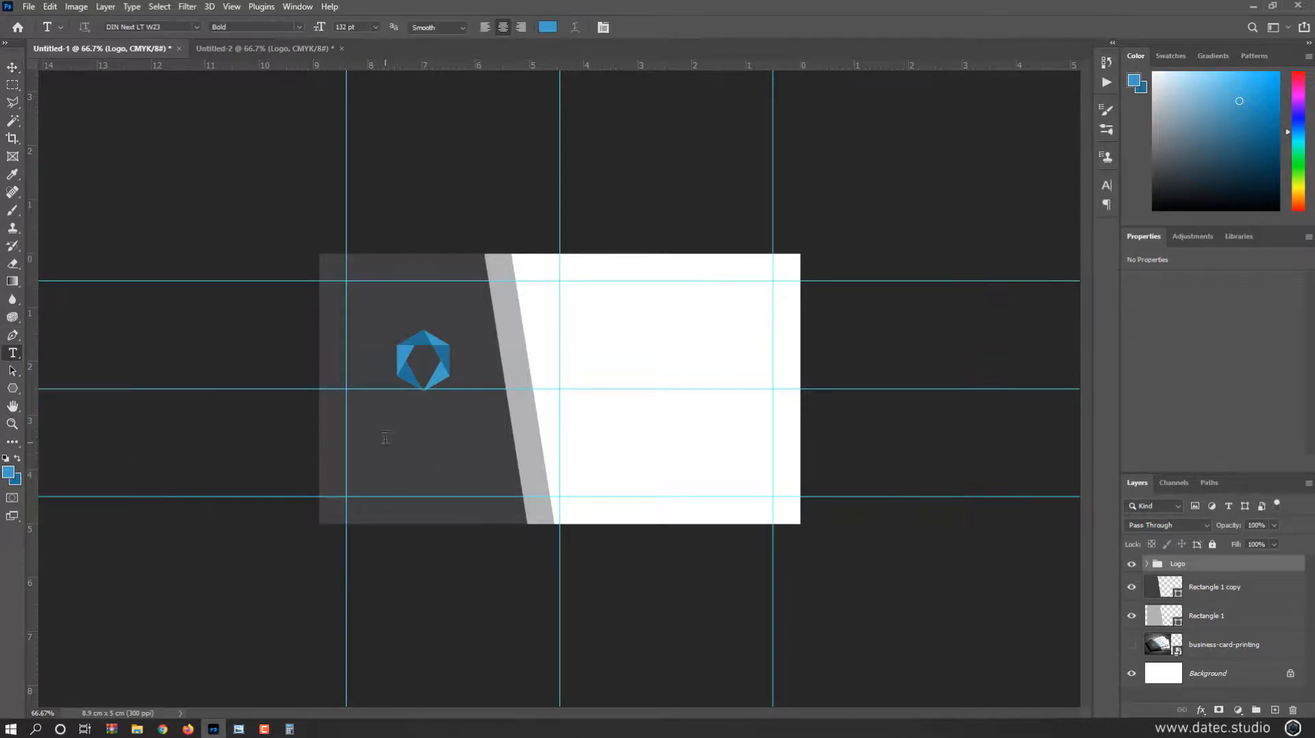
pyautogui.click(385, 438)
pyautogui.write('Co')
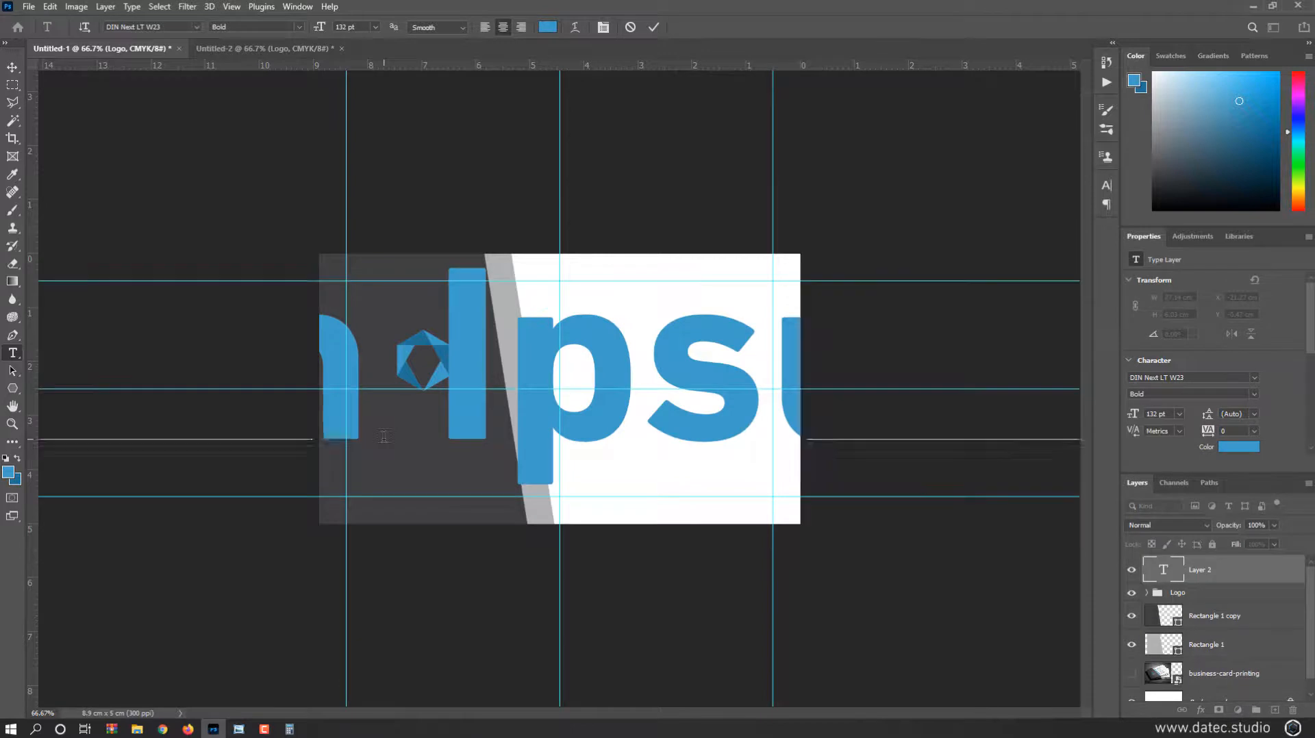
pyautogui.press('BackSpace')
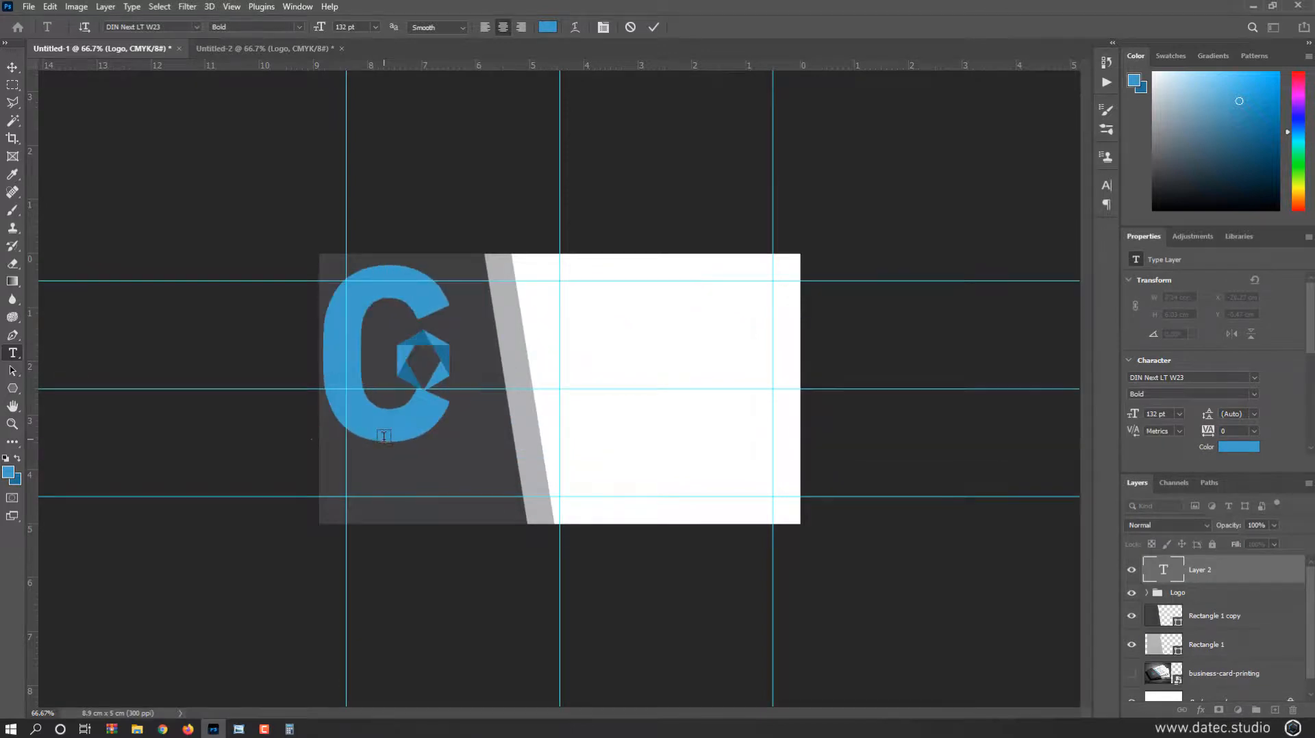
pyautogui.write('ODE PR')
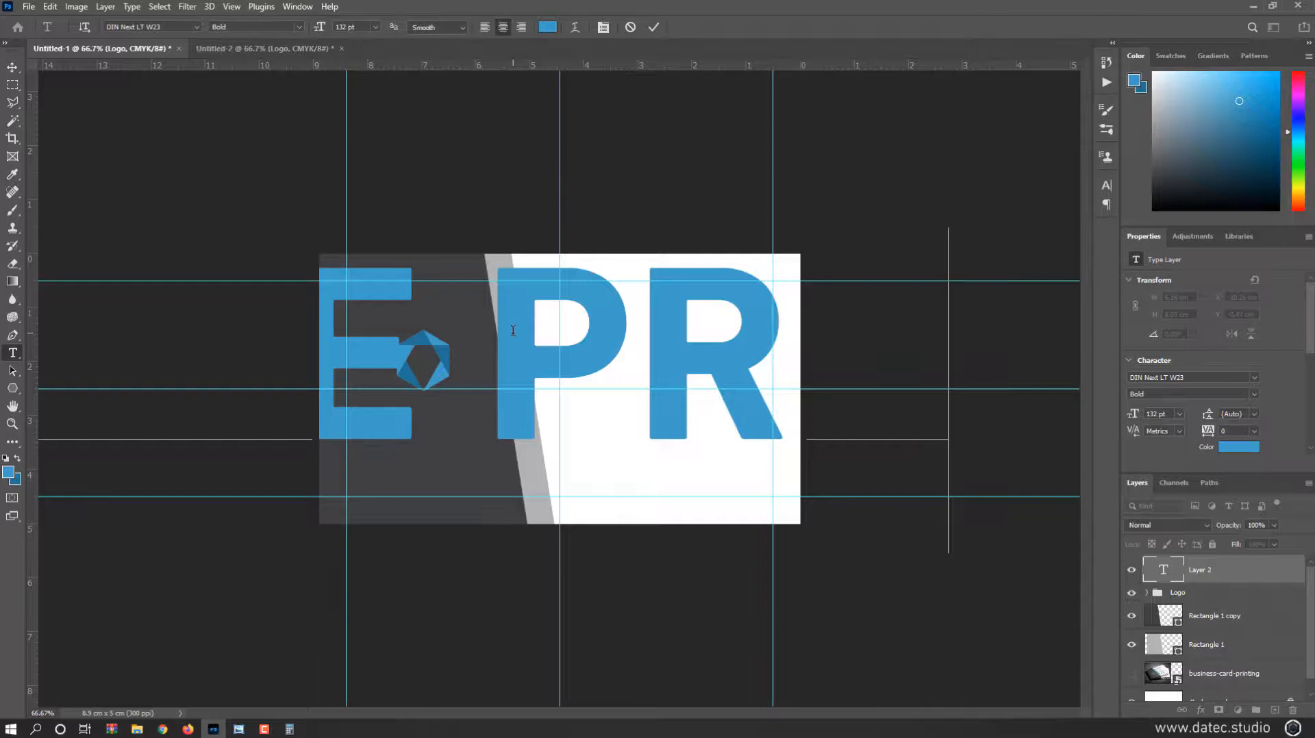
# Step: Set the CODE PRO text to 45 pt and move it onto the card, below the logo
pyautogui.hotkey('ctrl', 'a')
pyautogui.moveTo(326, 31); pyautogui.dragTo(266, 33)
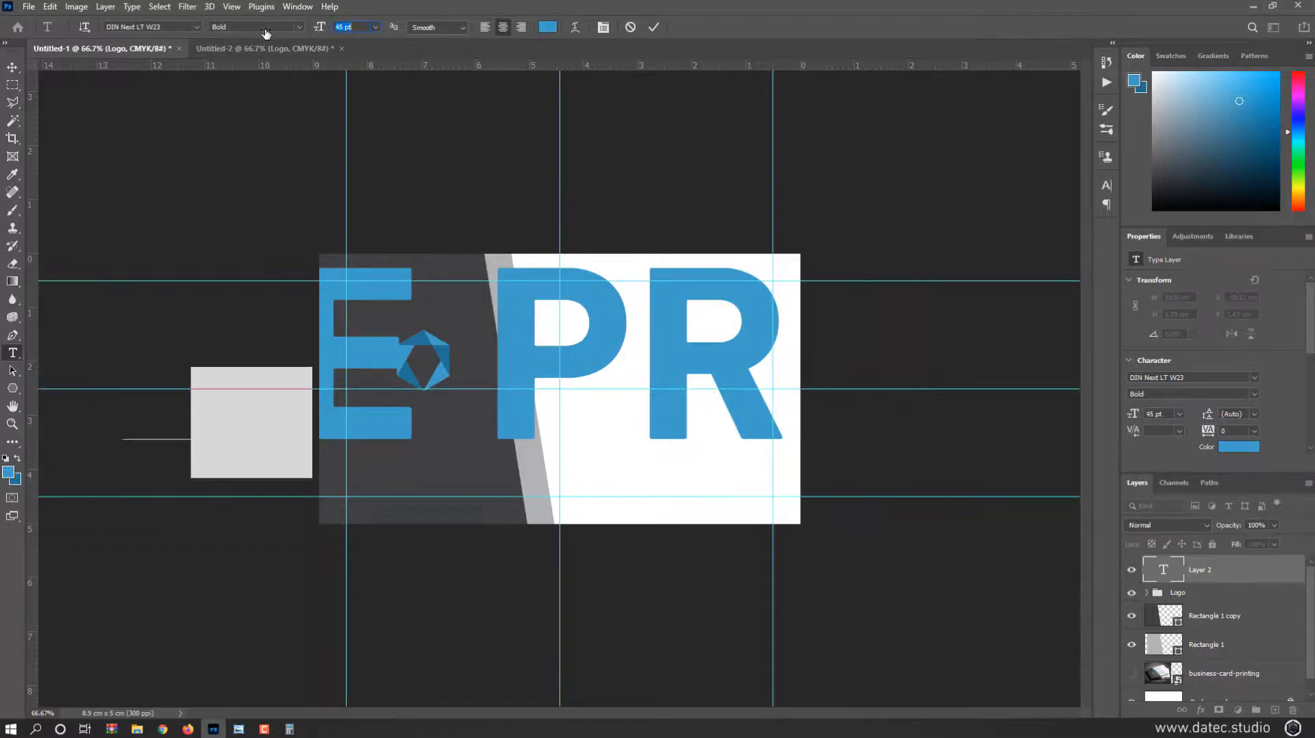
pyautogui.click(13, 66)
pyautogui.moveTo(431, 402); pyautogui.dragTo(568, 427)
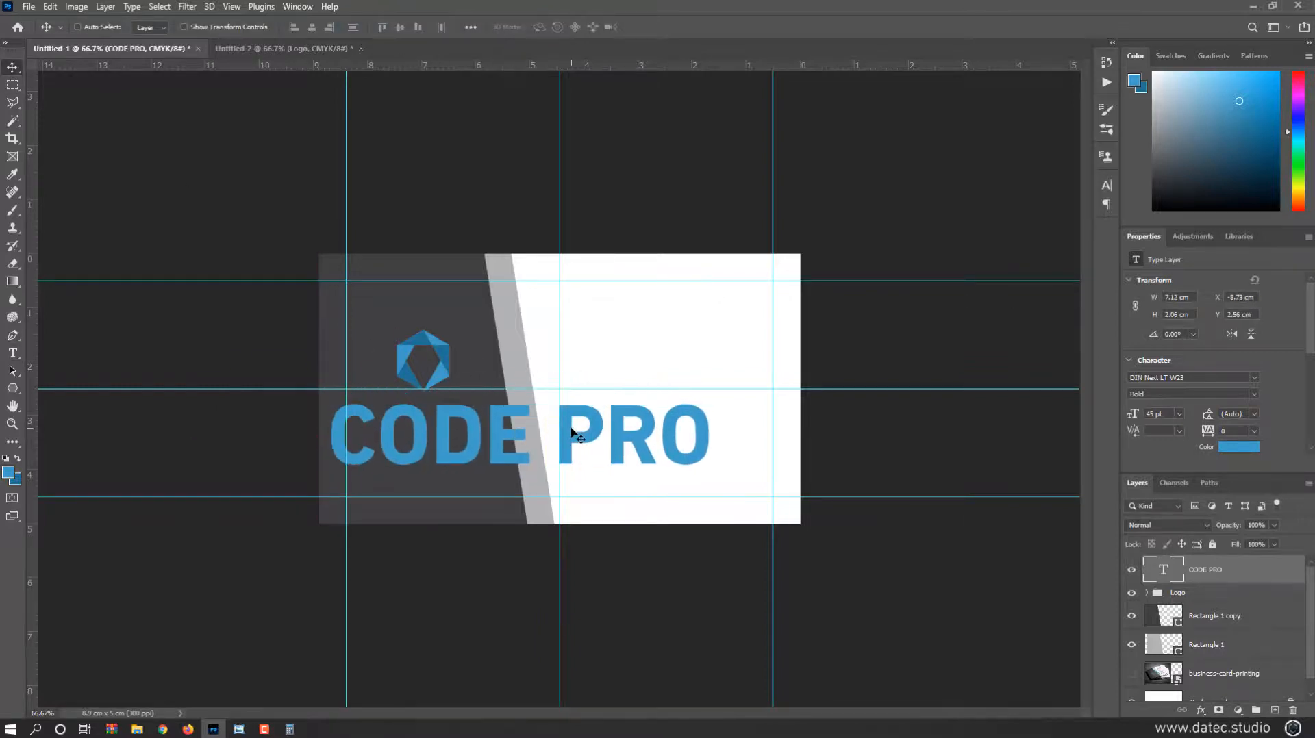
# Step: Recolour the word PRO in the CODE PRO text to white
pyautogui.press('t')
pyautogui.click(568, 426)
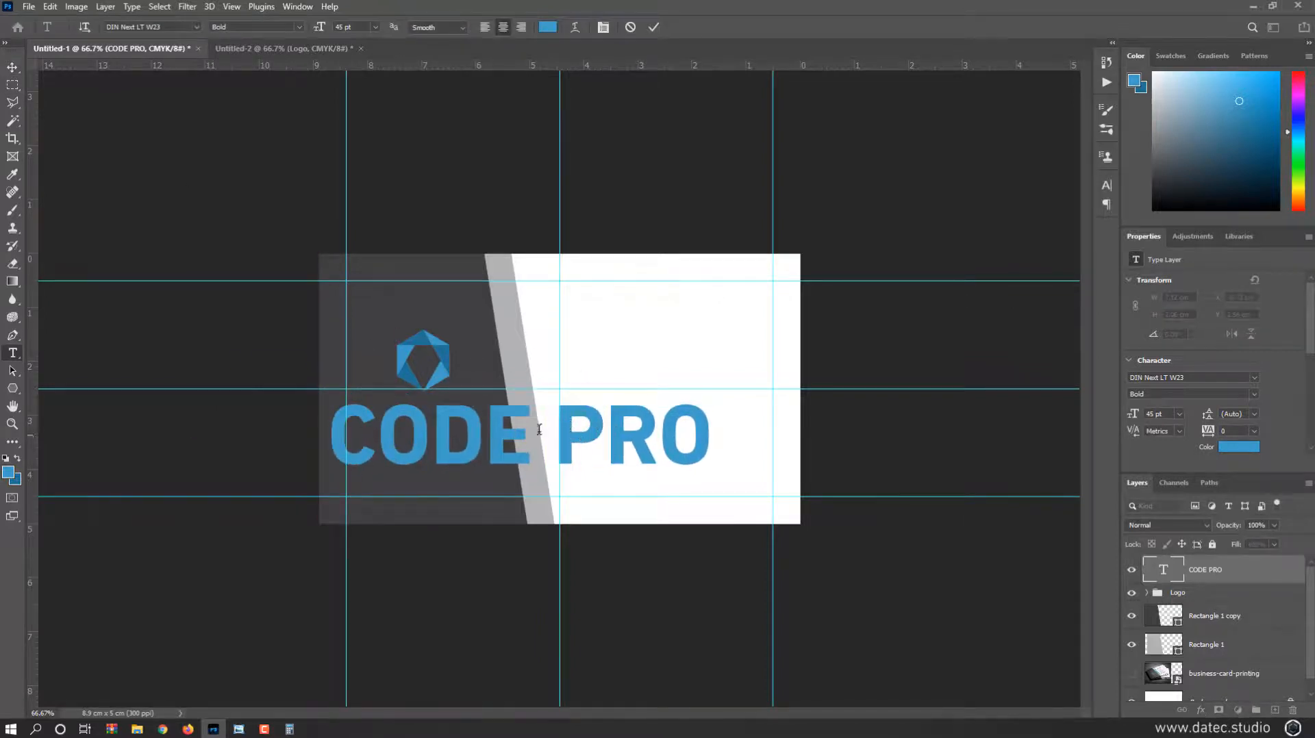
pyautogui.doubleClick(1158, 567)
pyautogui.click(1238, 447)
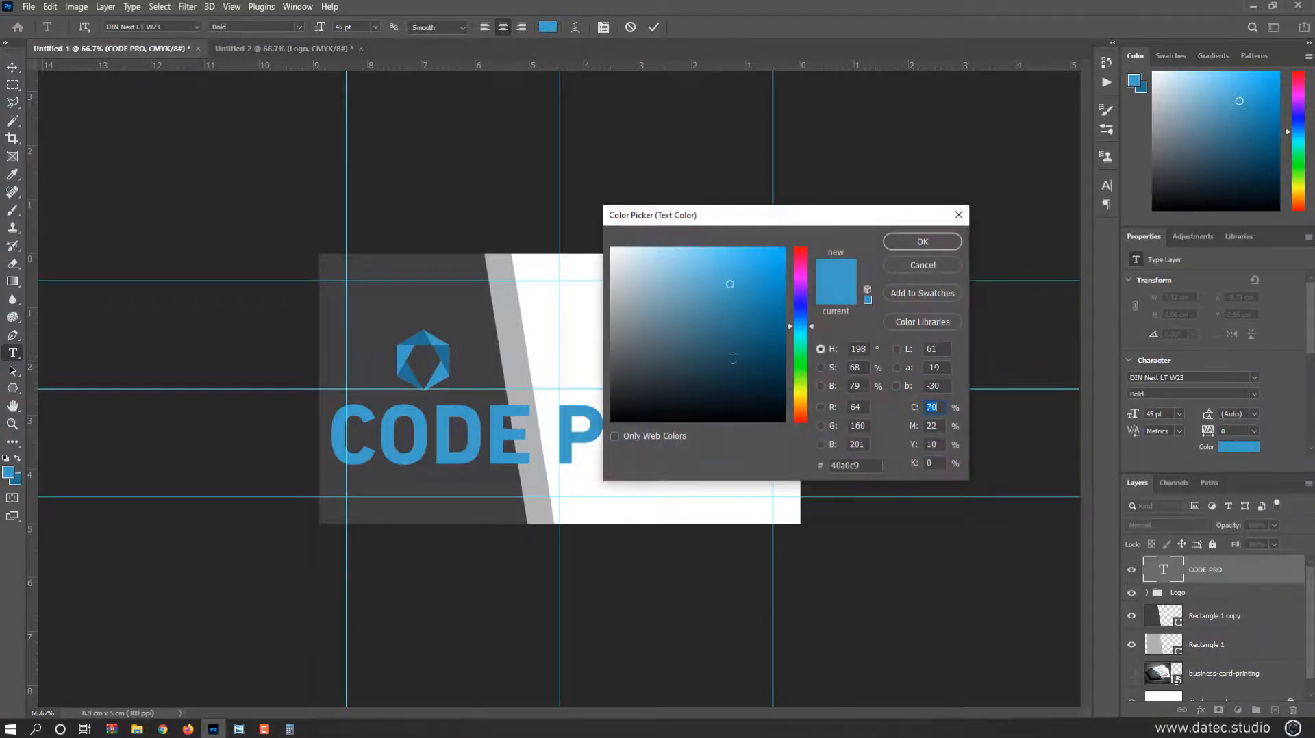
pyautogui.moveTo(620, 257); pyautogui.dragTo(605, 234)
pyautogui.click(910, 243)
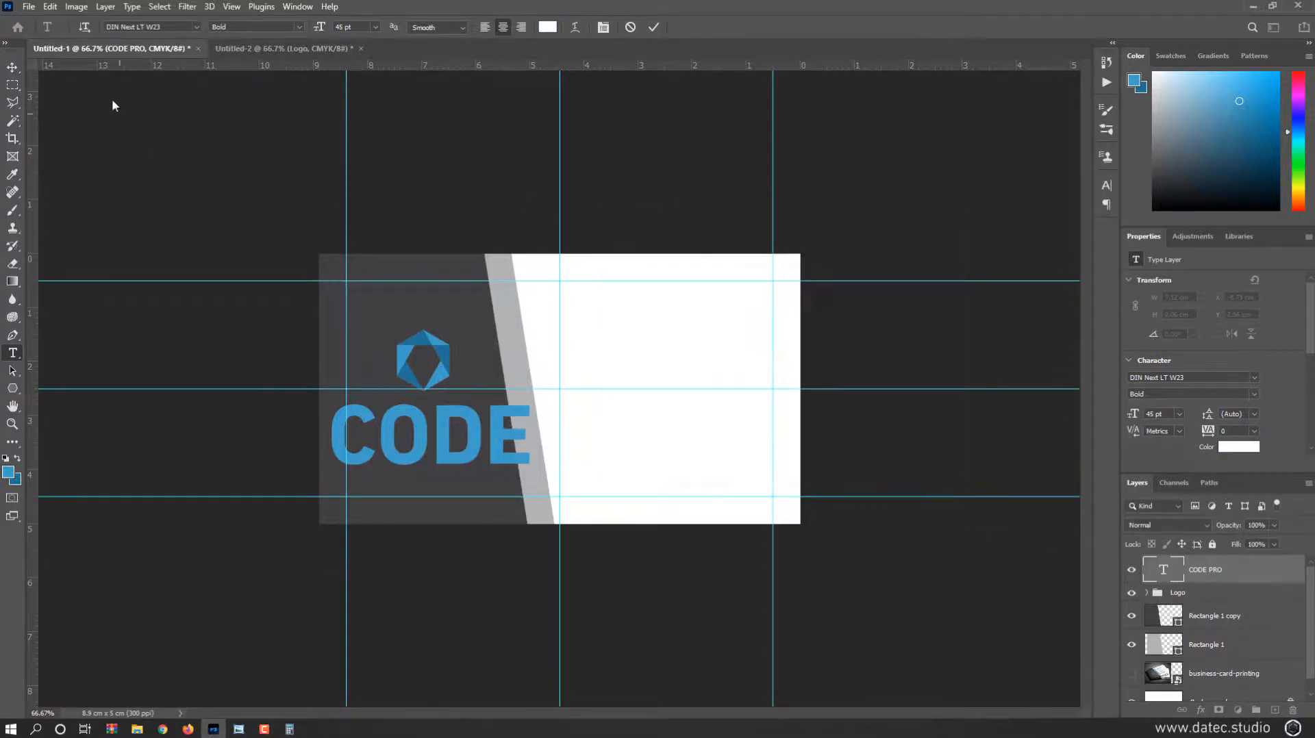
# Step: Scale the CODE PRO text down to about 34% and centre it directly beneath the logo
pyautogui.click(18, 65)
pyautogui.hotkey('ctrl', 't')
pyautogui.moveTo(714, 504); pyautogui.dragTo(474, 414)
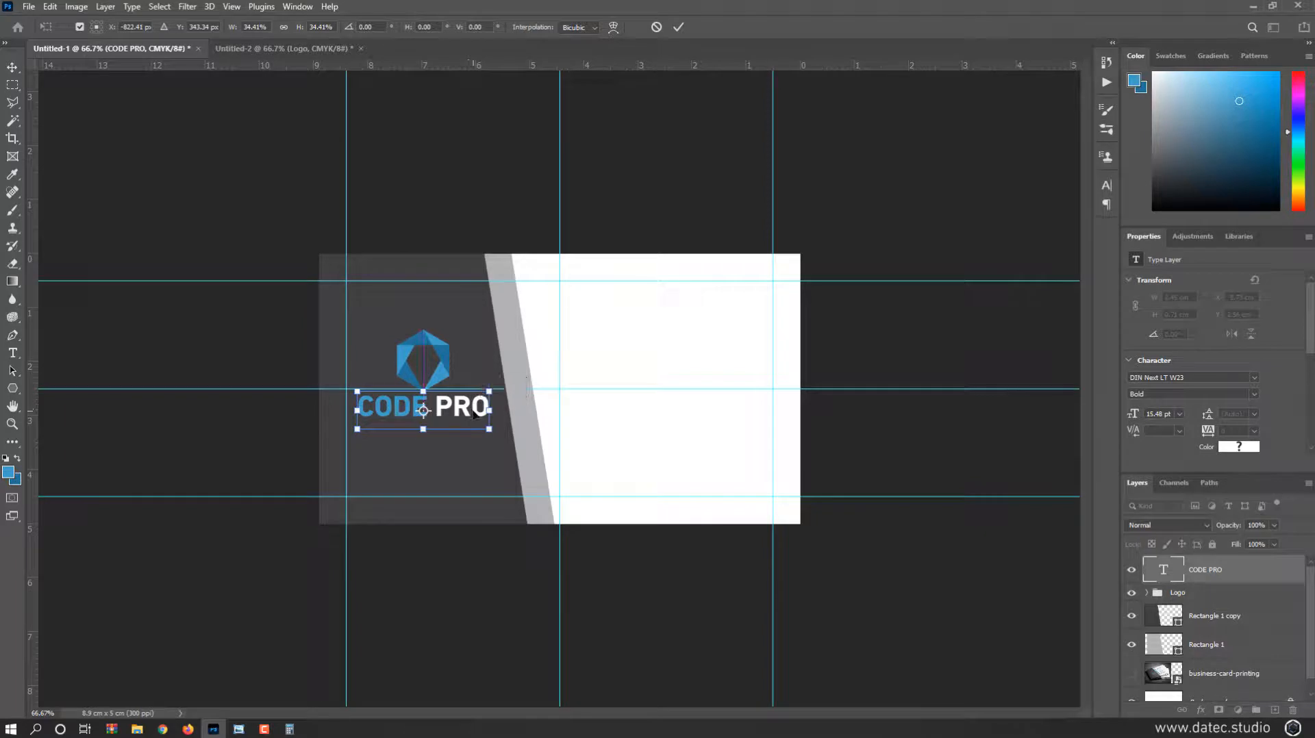
pyautogui.press('Return')
# Step: Nudge the CODE PRO text closer to the logo and scale it down to about 12.48 pt, centred beneath the logo
pyautogui.click(231, 6)
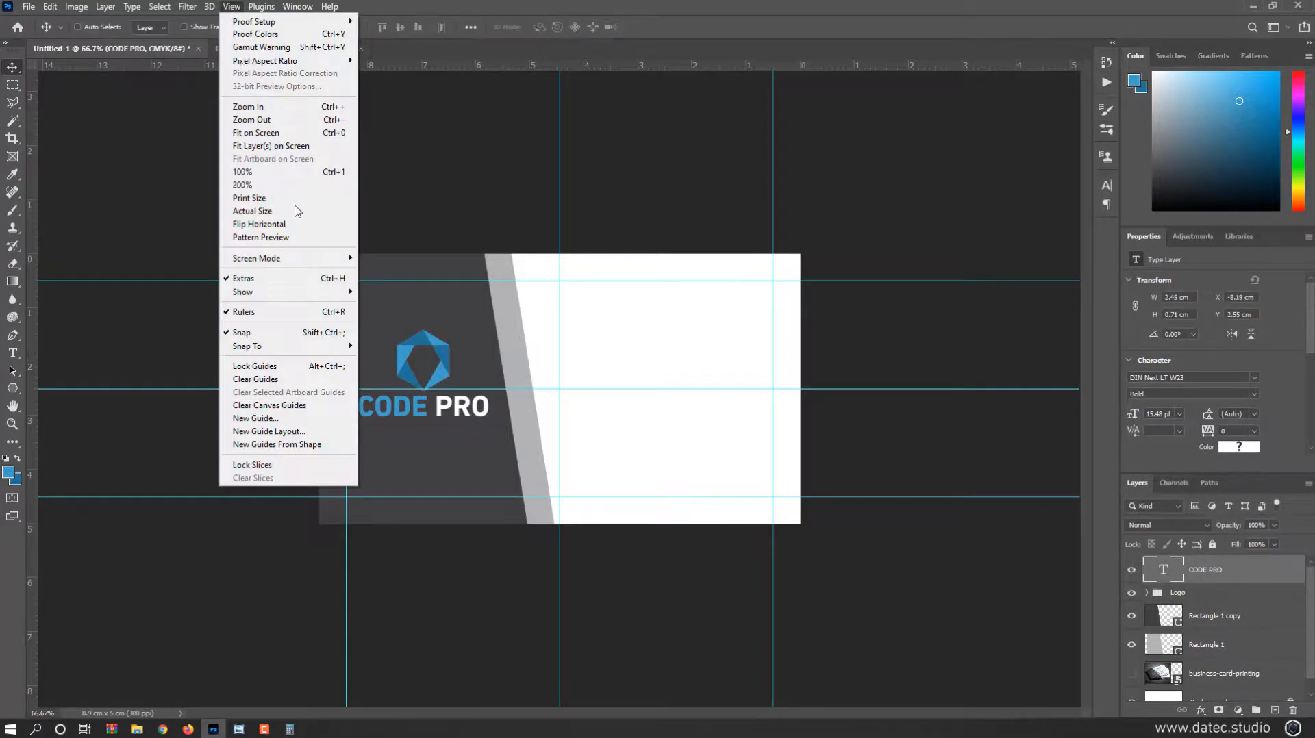
pyautogui.moveTo(312, 295)
pyautogui.click(397, 416)
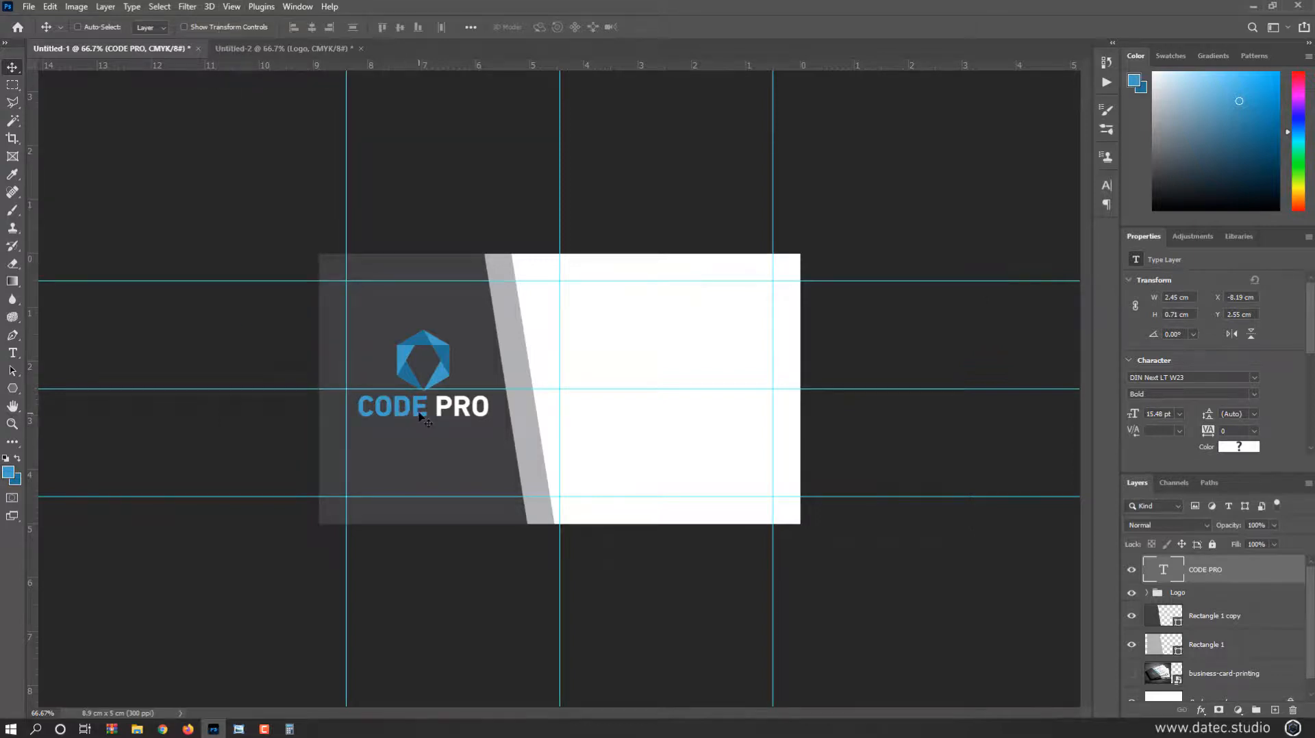
pyautogui.moveTo(420, 416); pyautogui.dragTo(423, 415)
pyautogui.press('ctrl')
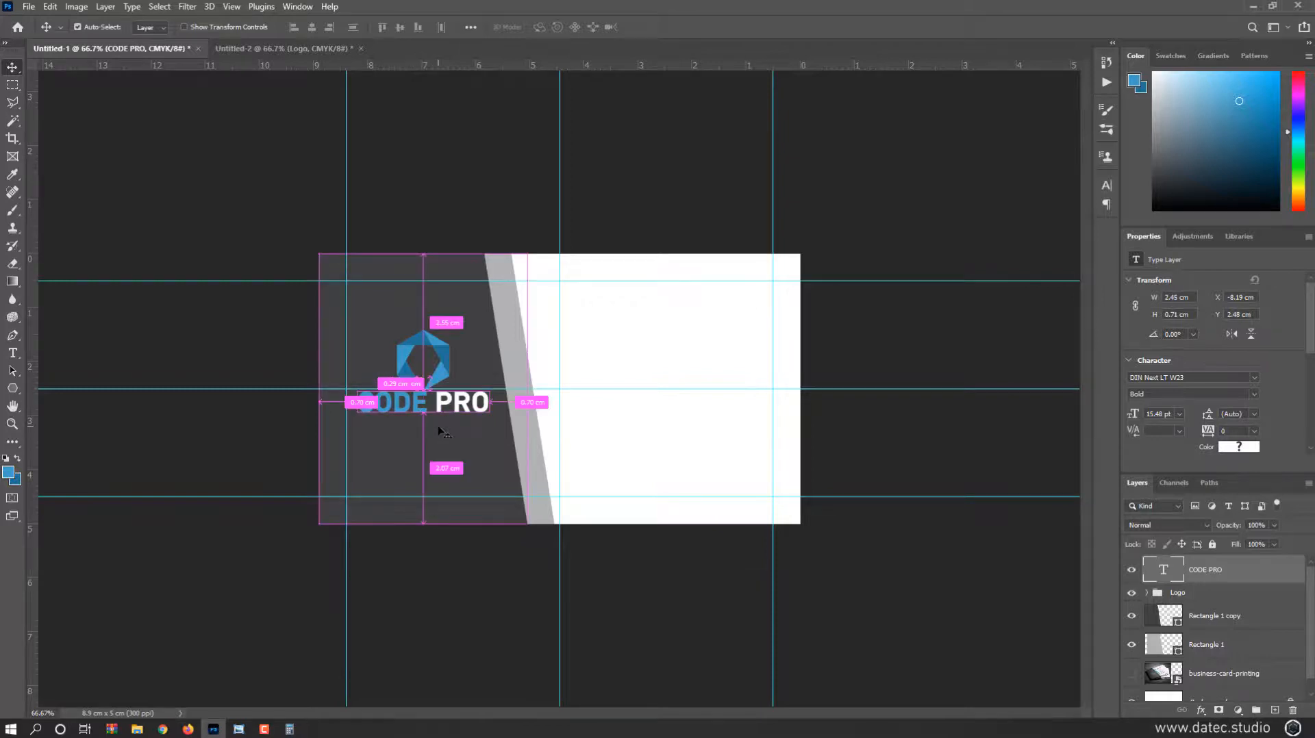
pyautogui.hotkey('ctrl', 't')
pyautogui.moveTo(491, 388); pyautogui.dragTo(454, 409)
pyautogui.press('Return')
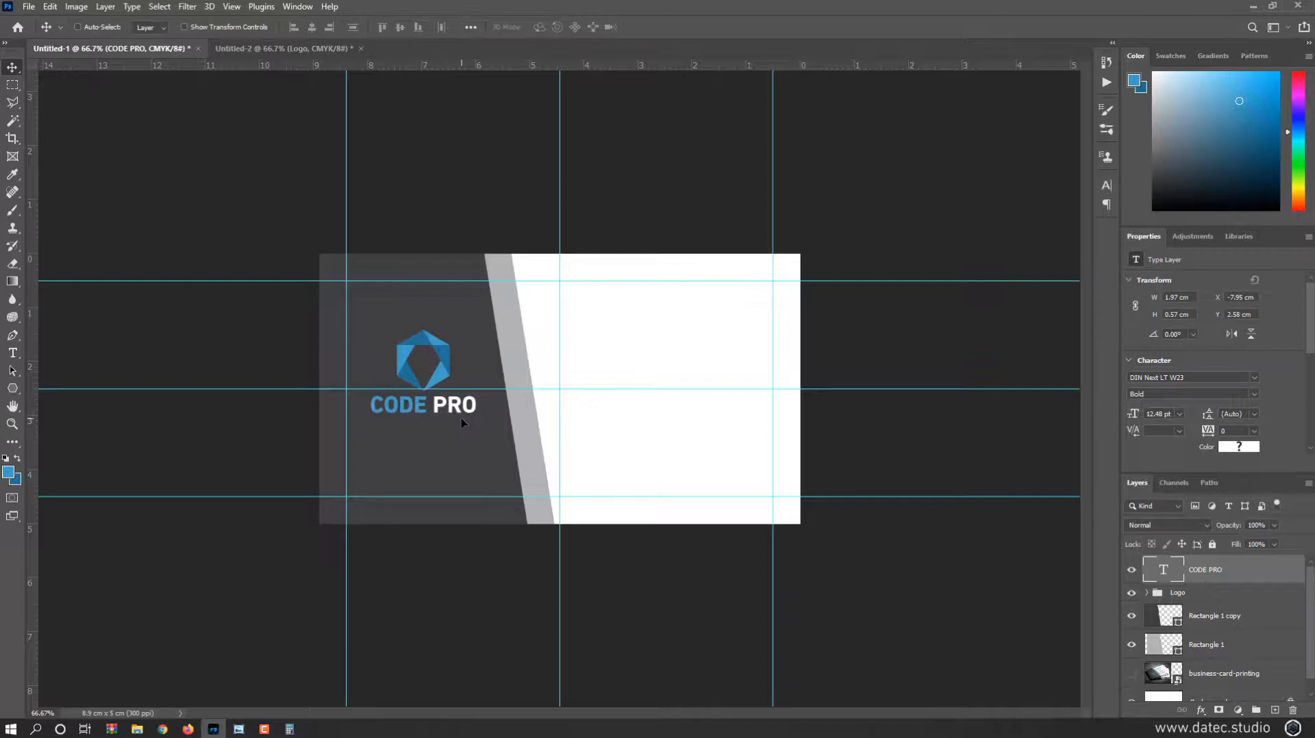
# Step: Duplicate the CODE PRO text straight down and change the copy's wording to PRINT DESIGN
pyautogui.hotkey('alt', 'shift')
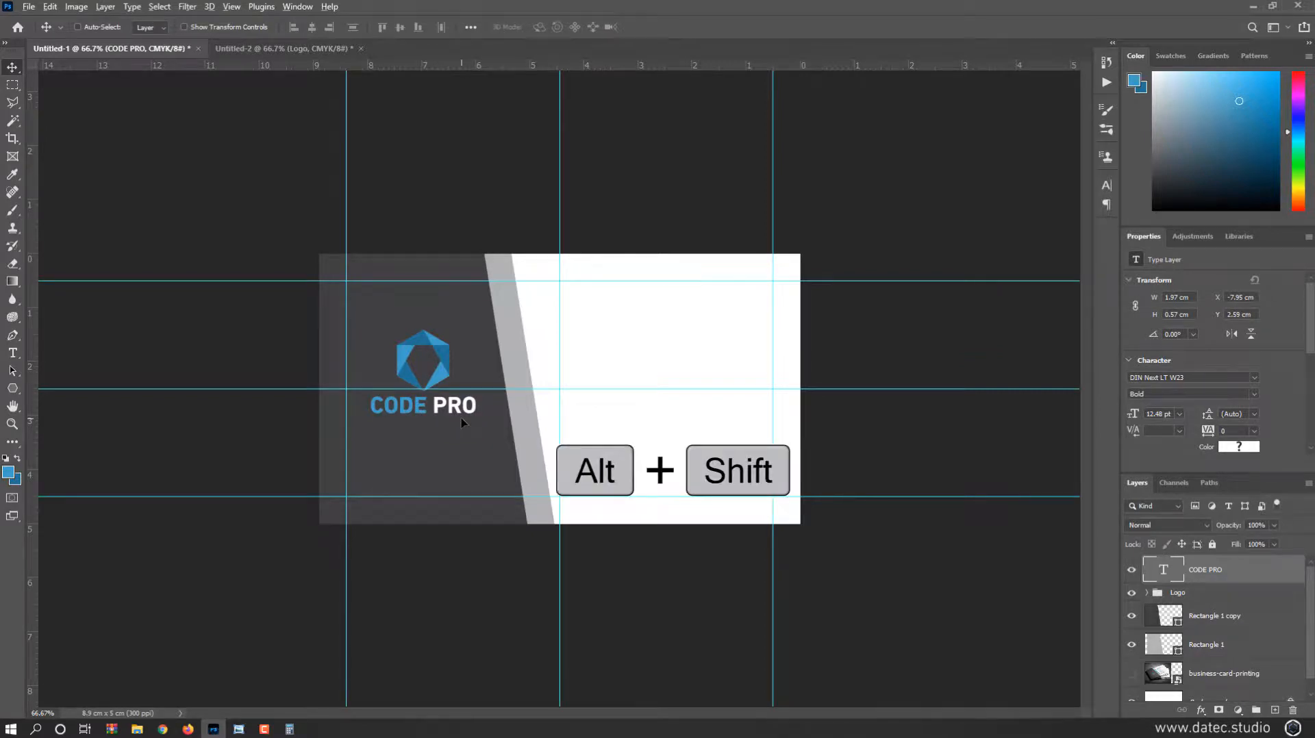
pyautogui.moveTo(450, 409); pyautogui.dragTo(443, 436)
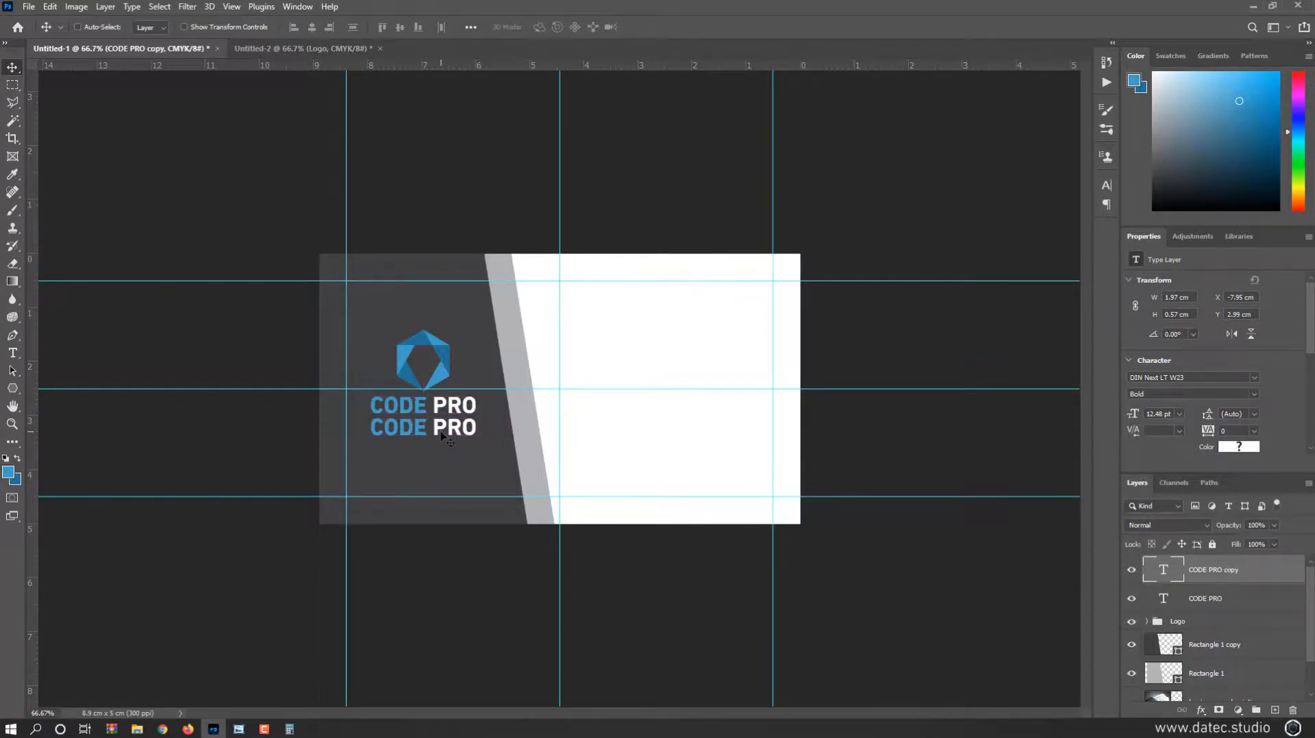
pyautogui.doubleClick(442, 436)
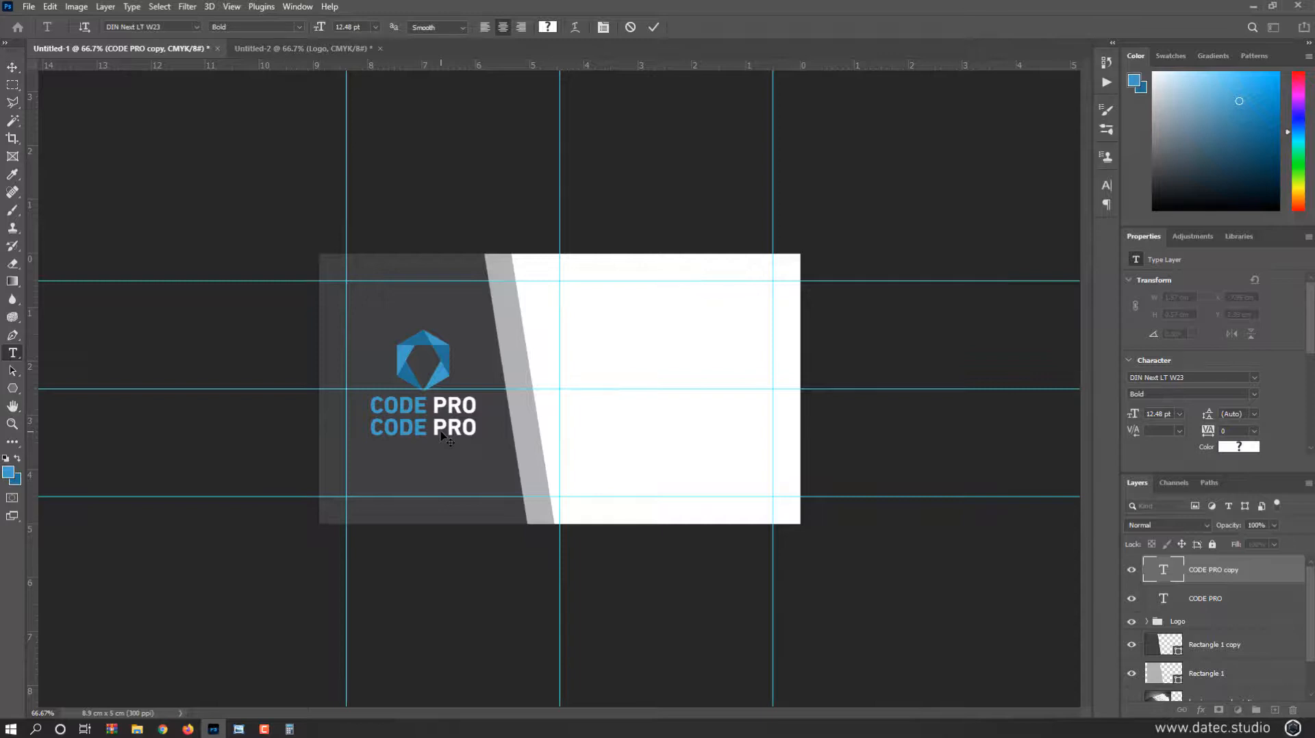
pyautogui.write('PRINT')
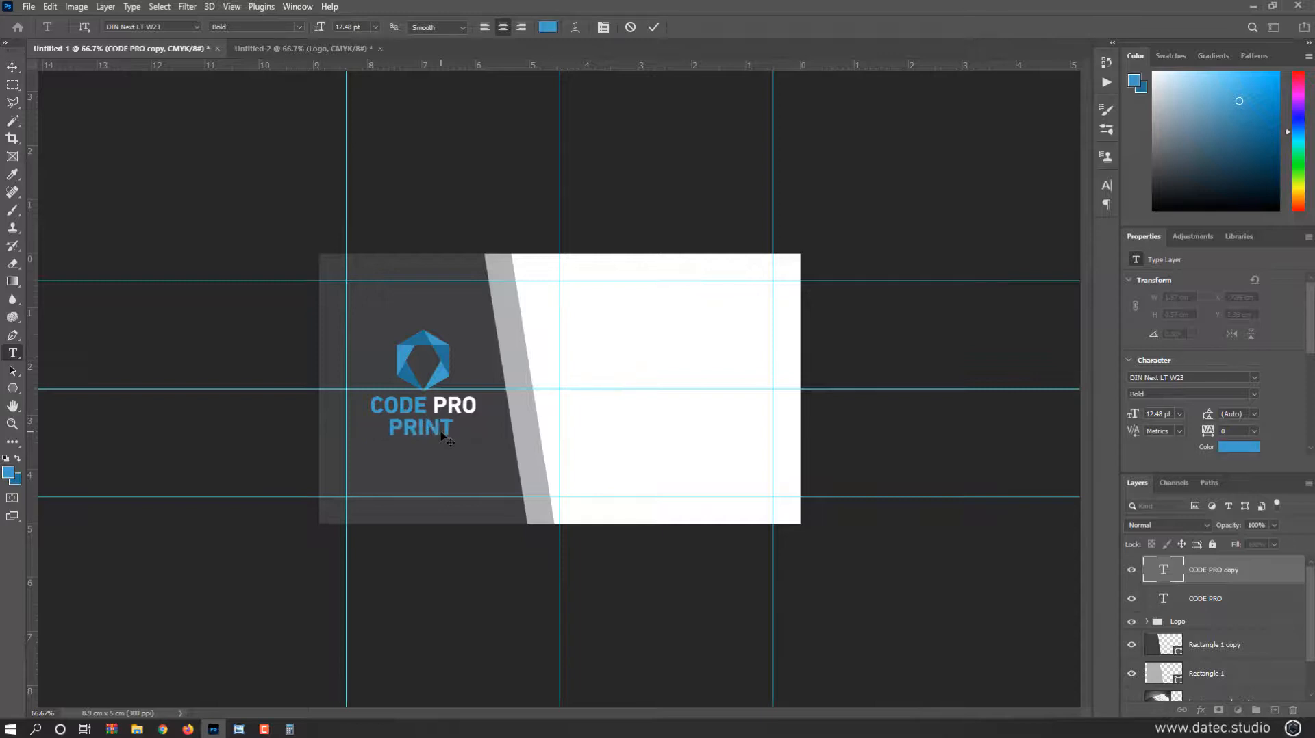
pyautogui.write(' DESIGN')
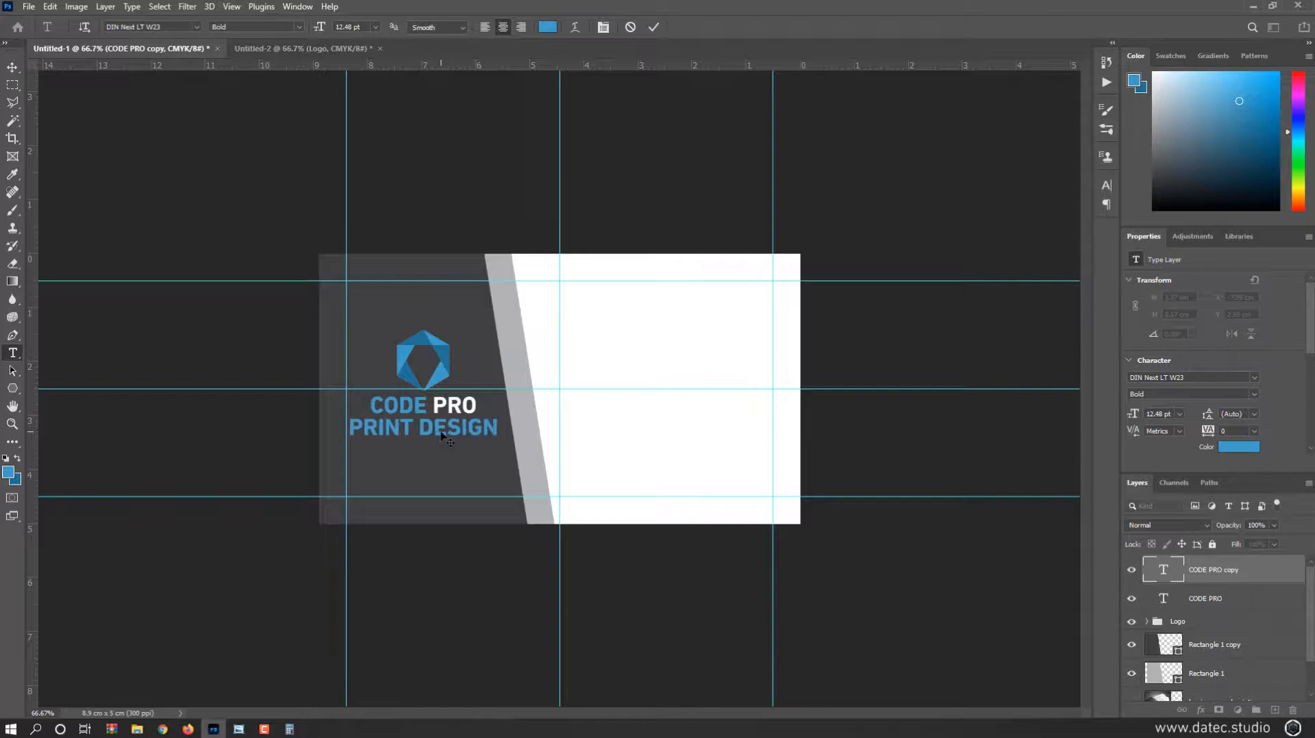
# Step: Colour the PRINT DESIGN text white and set its font style to Regular
pyautogui.click(548, 27)
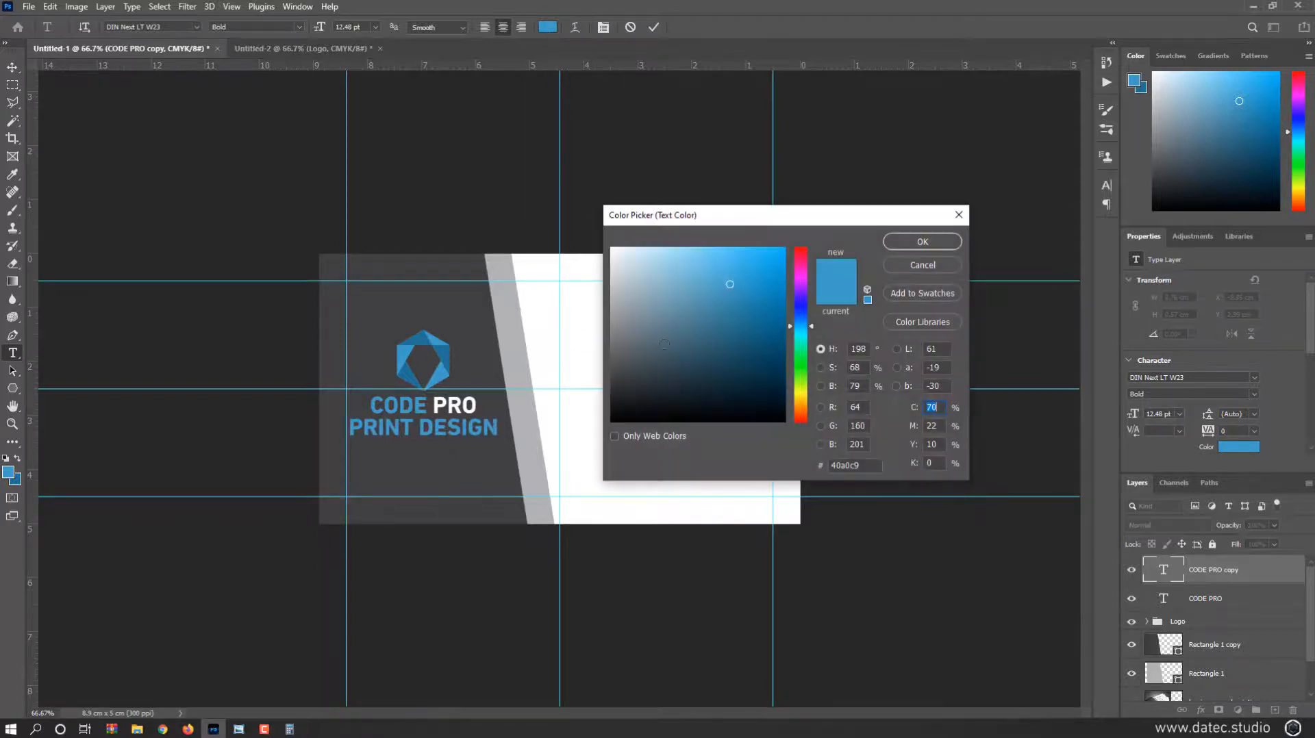
pyautogui.moveTo(629, 292); pyautogui.dragTo(536, 196)
pyautogui.click(921, 241)
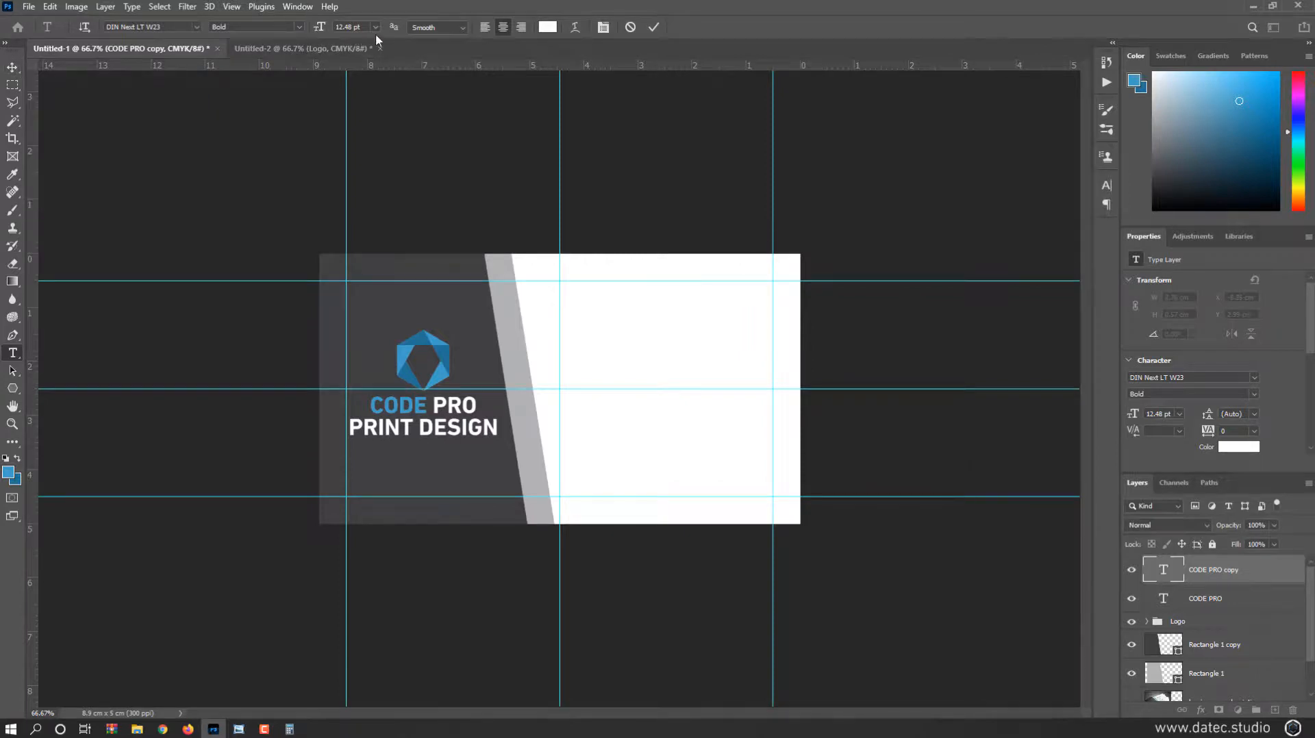
pyautogui.click(303, 27)
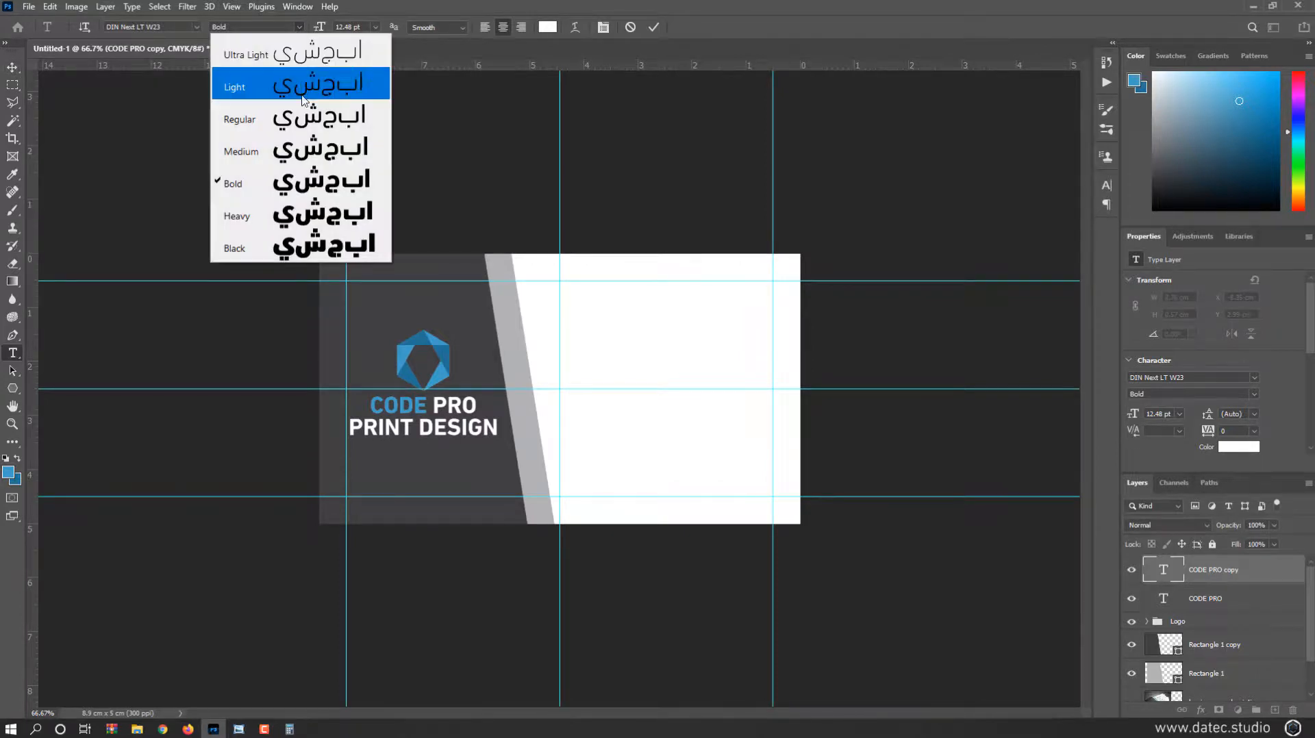
pyautogui.click(304, 147)
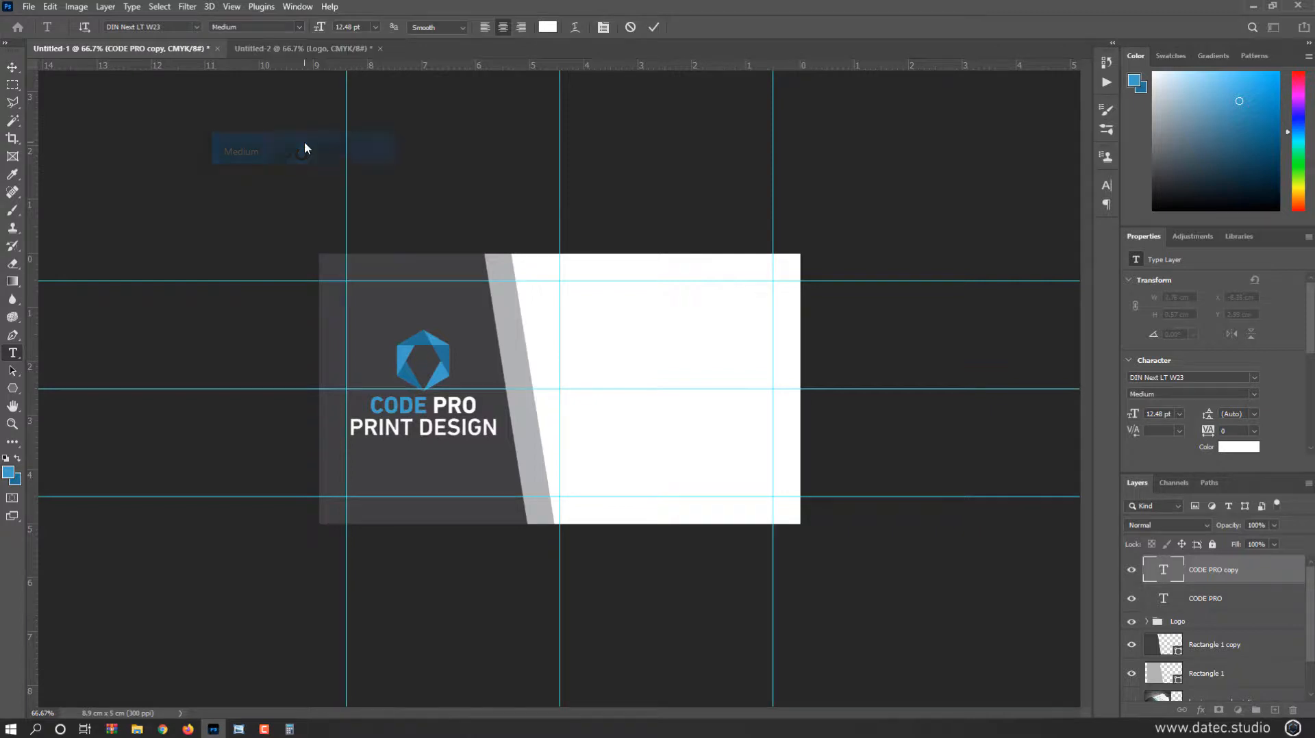
pyautogui.click(296, 26)
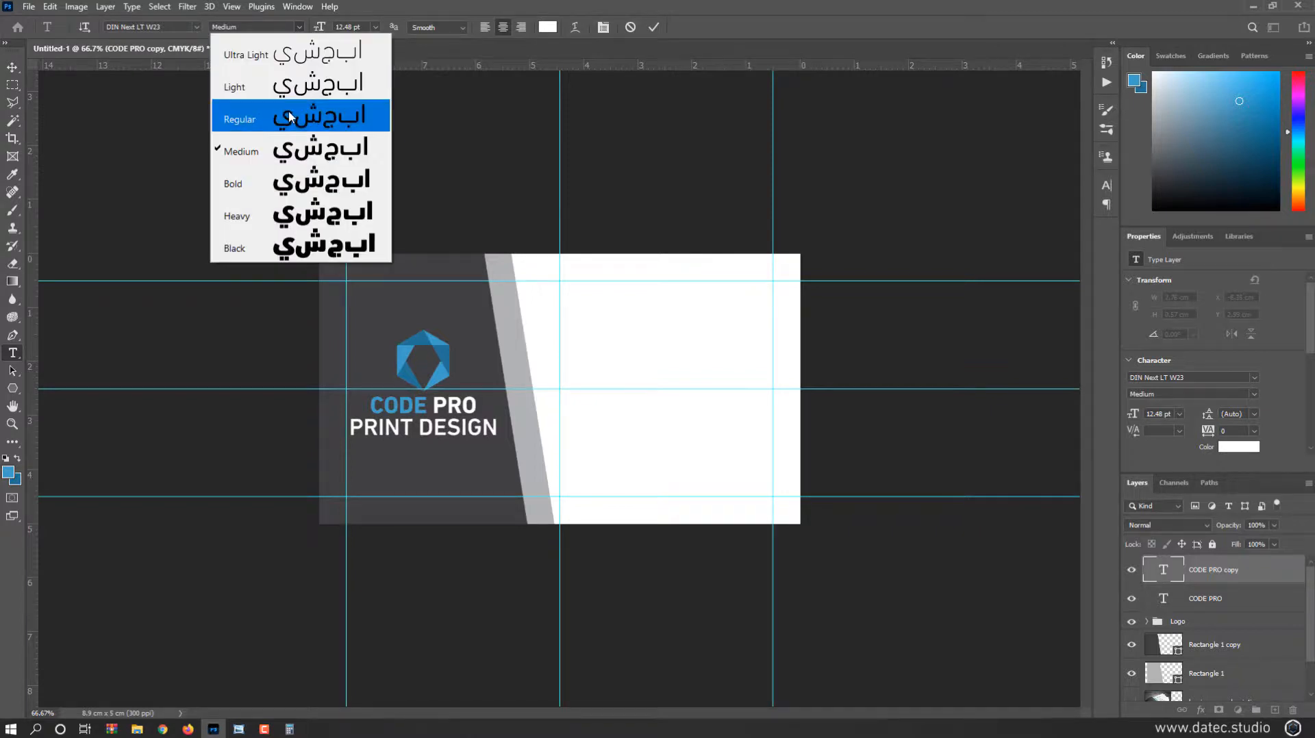
pyautogui.click(287, 119)
pyautogui.click(12, 67)
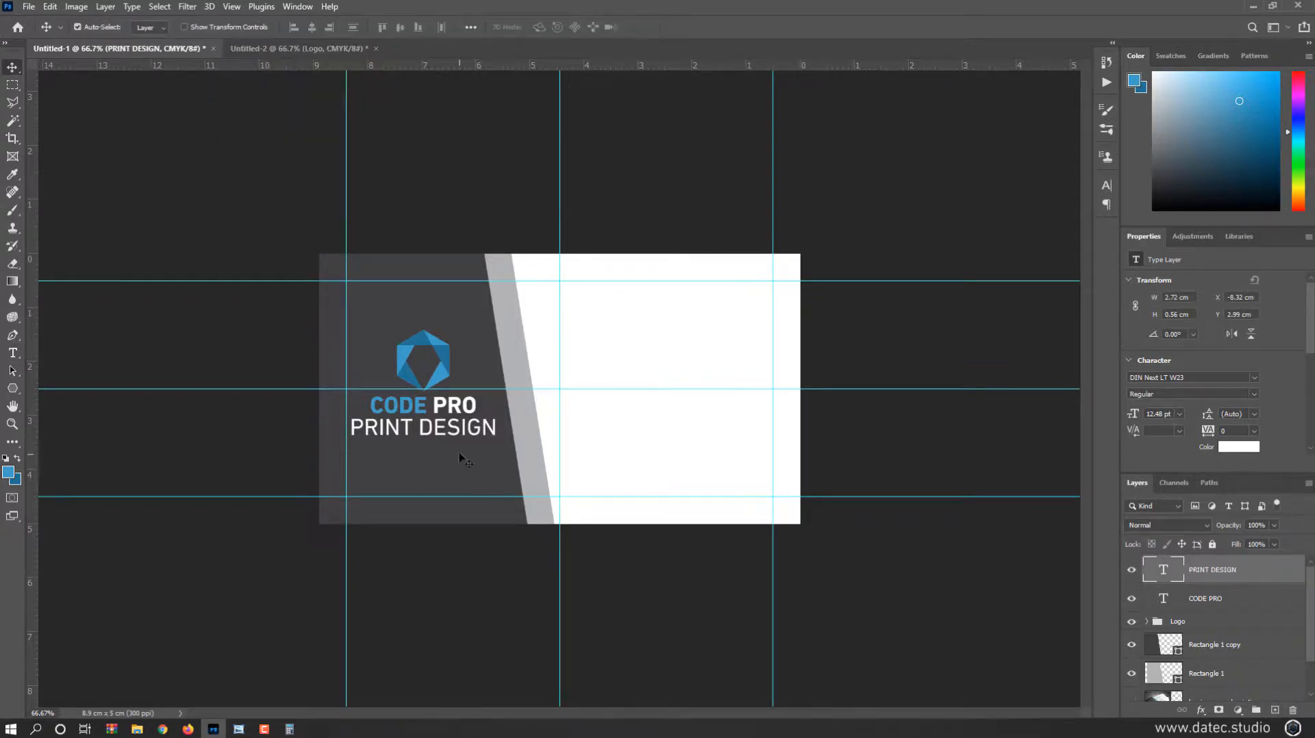
# Step: Scale the PRINT DESIGN text down to about 7.36 pt and nudge it up close beneath CODE PRO
pyautogui.hotkey('ctrl', 't')
pyautogui.moveTo(496, 414); pyautogui.dragTo(467, 419)
pyautogui.press('Return')
pyautogui.press('Up')
pyautogui.press('Up')
pyautogui.press('Up')
pyautogui.press('Up')
pyautogui.press('Up')
pyautogui.press('Up')
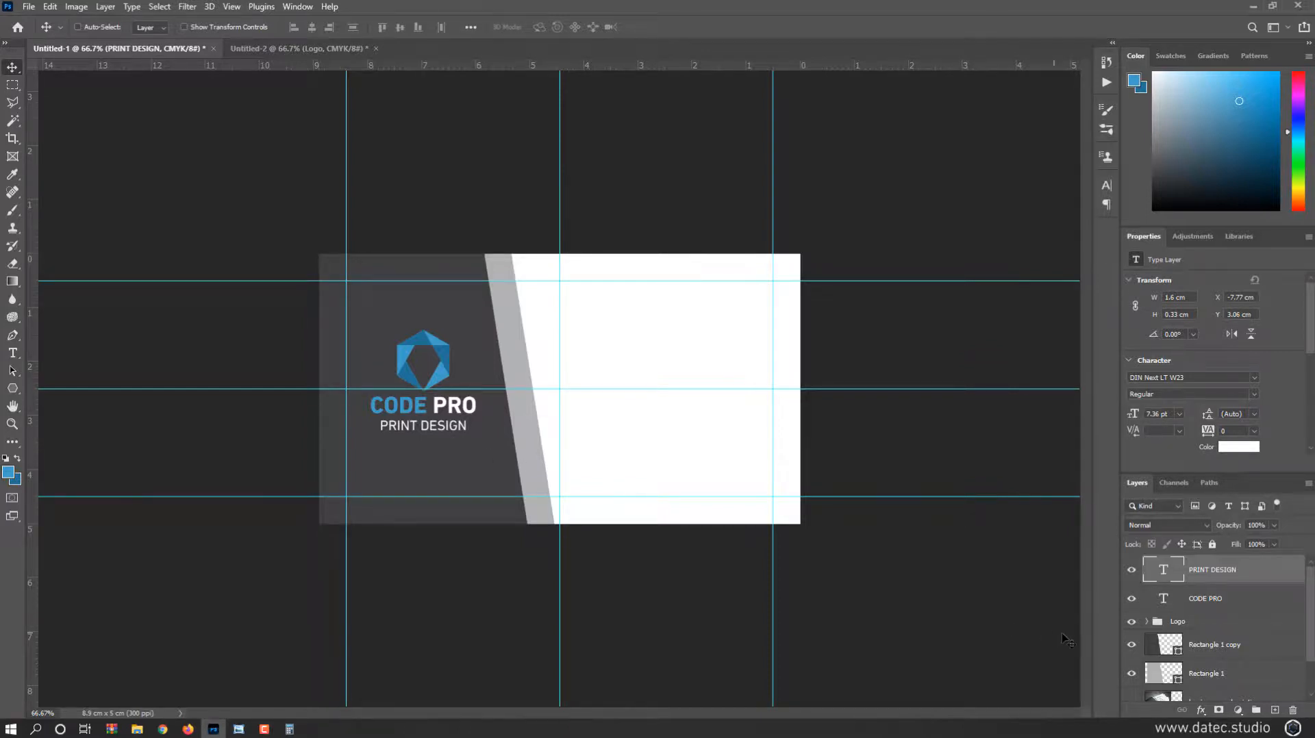
# Step: Examine the logo text and contact icons on the reference card up close, then return to the card design at 100%
pyautogui.scroll(-2, 1157, 657)
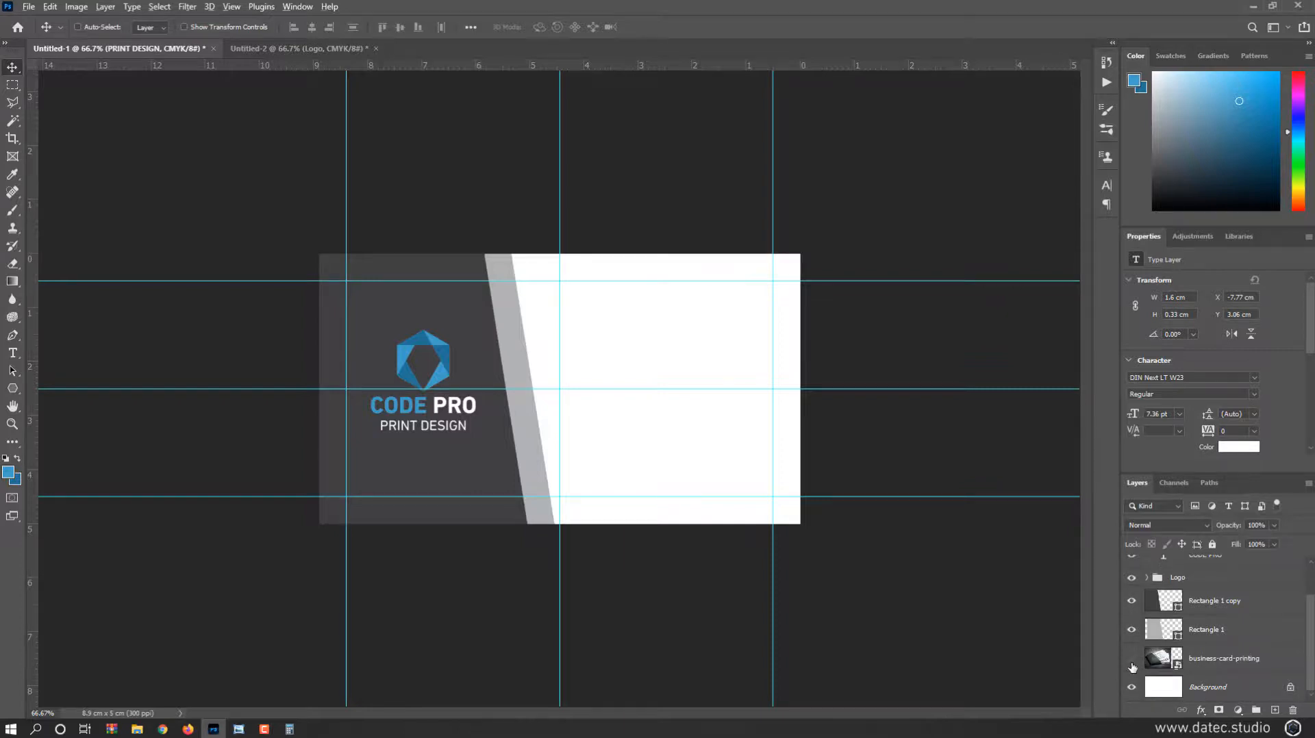
pyautogui.keyDown('alt'); pyautogui.click(1131, 663); pyautogui.keyUp('alt')
pyautogui.scroll(6, 455, 421)
pyautogui.moveTo(456, 450); pyautogui.dragTo(693, 342)
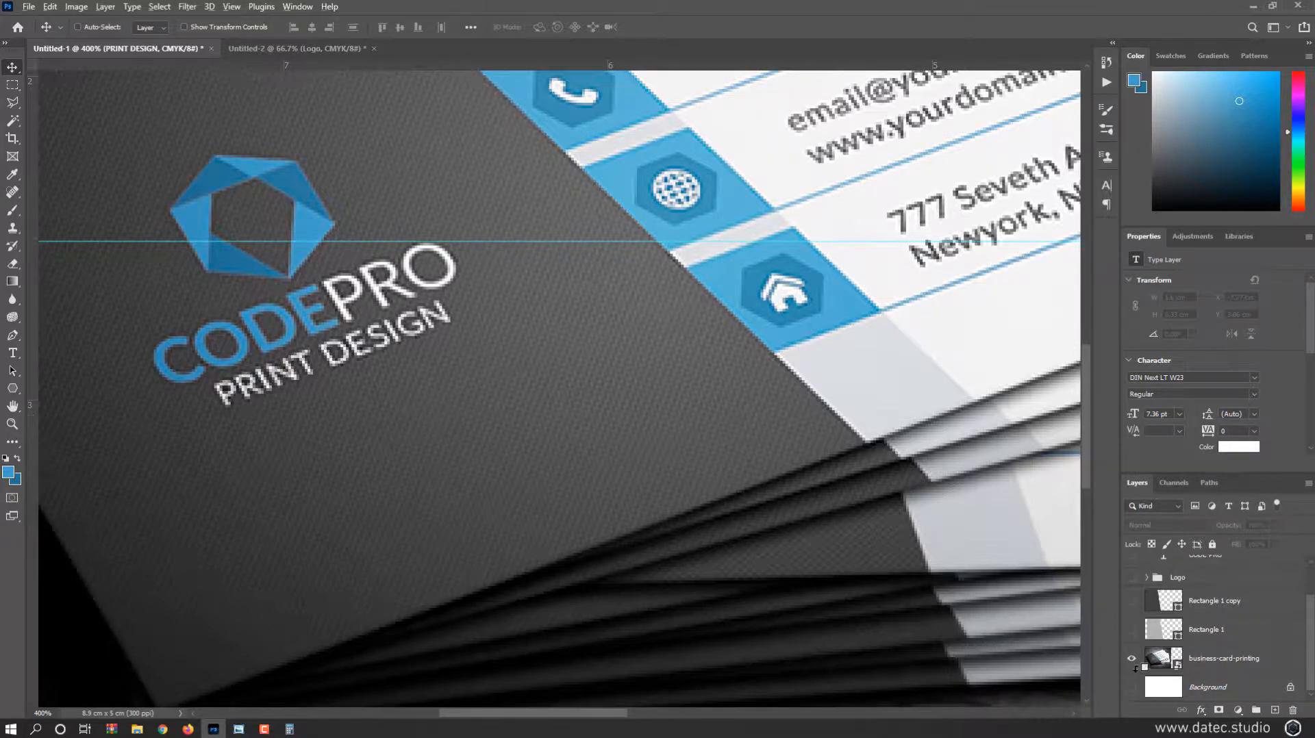
pyautogui.keyDown('alt'); pyautogui.click(1132, 661); pyautogui.keyUp('alt')
pyautogui.hotkey('ctrl', '1')
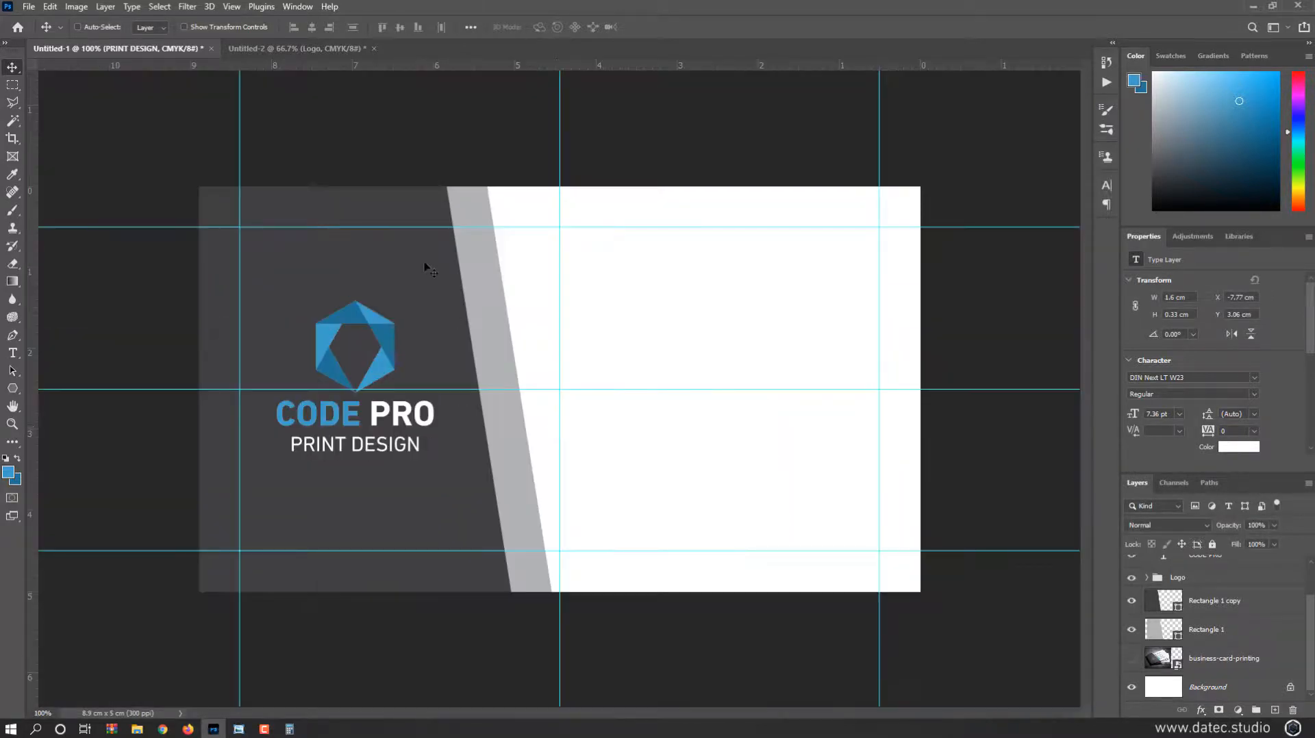
# Step: Switch to the Untitled-2 document and delete the Logo group from it
pyautogui.click(251, 50)
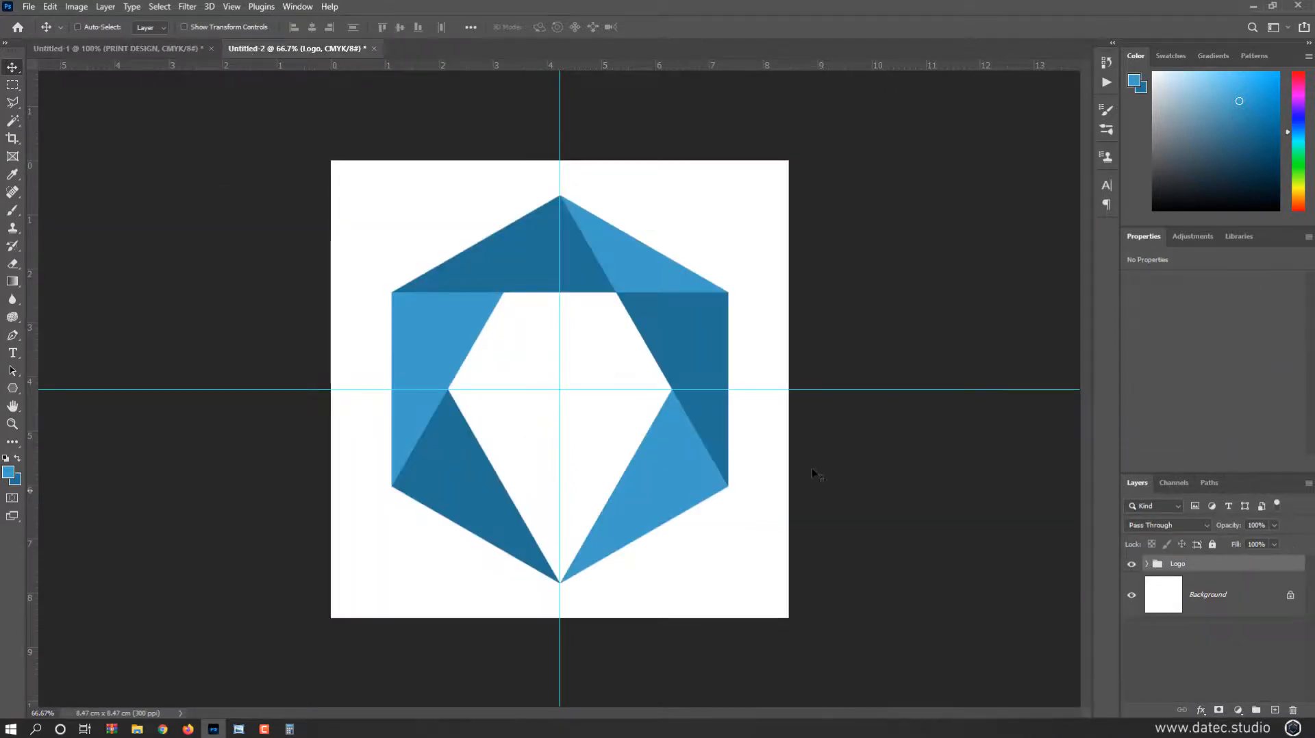
pyautogui.press('Delete')
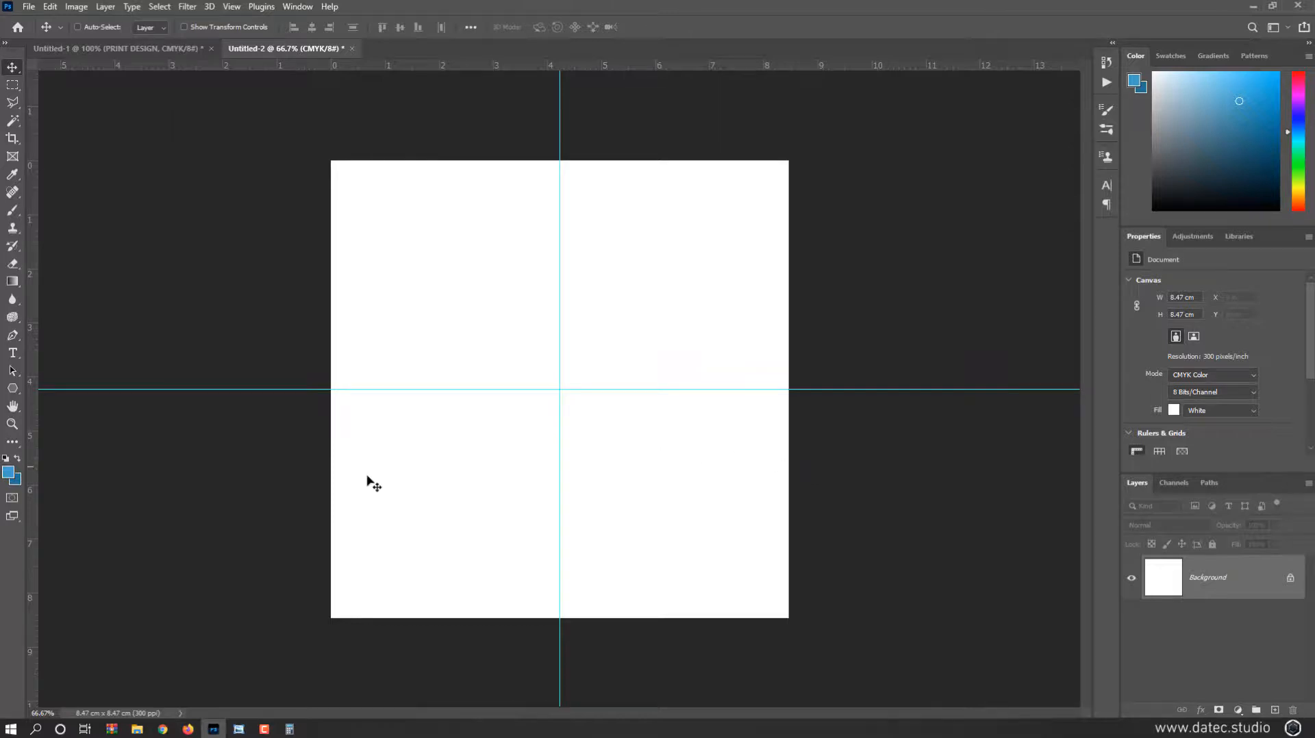
# Step: Set the foreground colour to pure black with CMYK values 0, 0, 0, 100
pyautogui.click(5, 460)
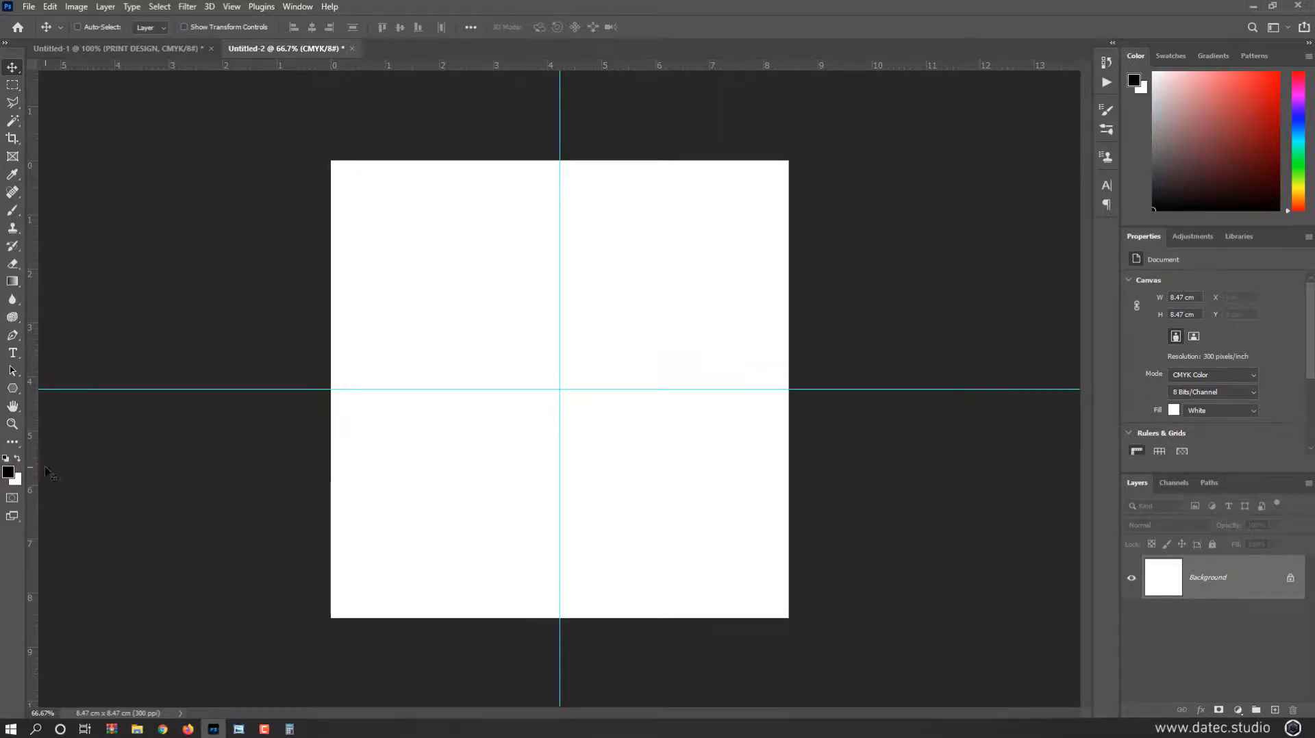
pyautogui.click(8, 471)
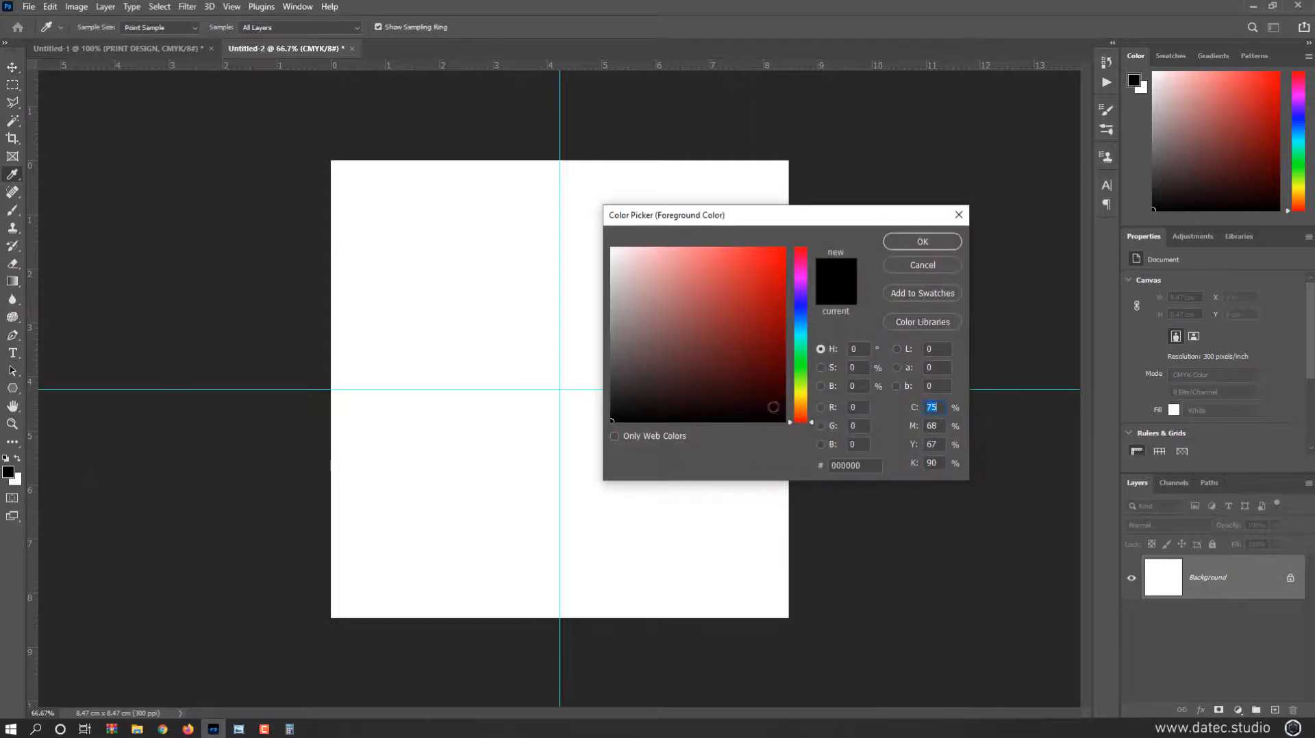
pyautogui.write('0')
pyautogui.press('Tab')
pyautogui.write('0')
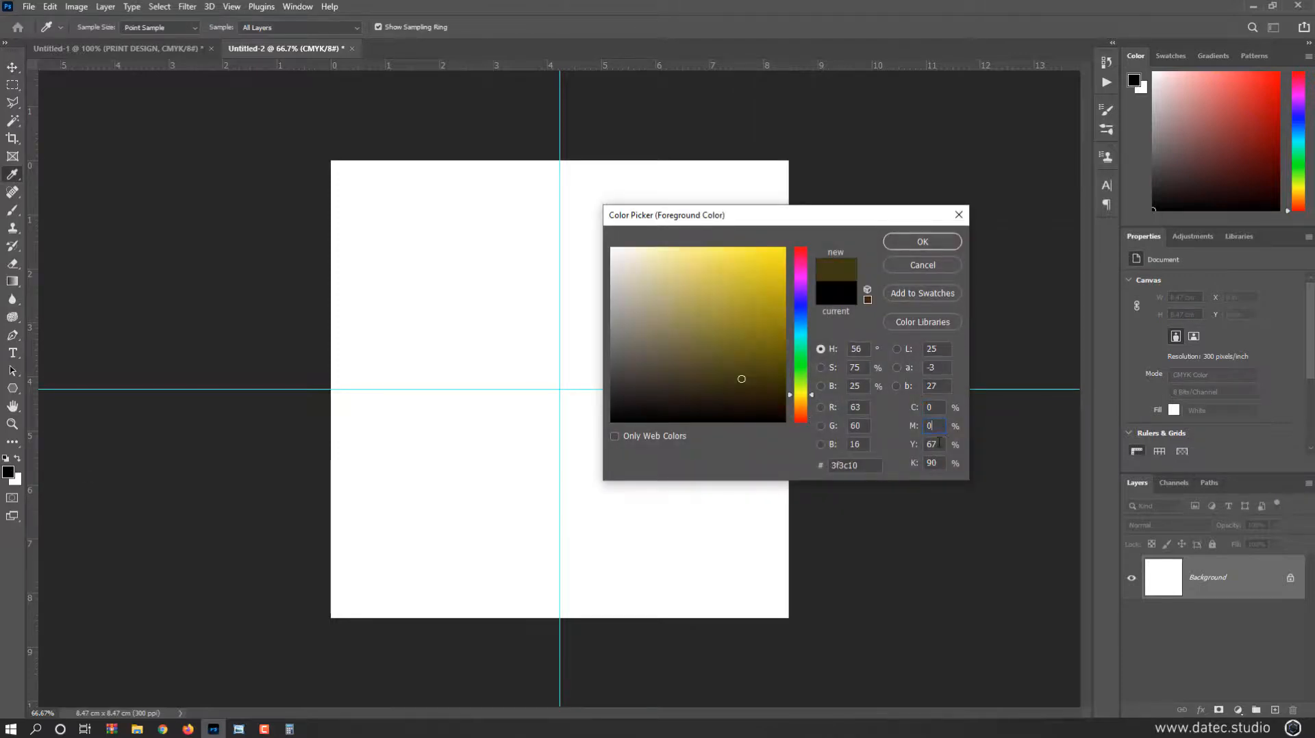
pyautogui.press('Tab')
pyautogui.write('0')
pyautogui.press('Tab')
pyautogui.write('90')
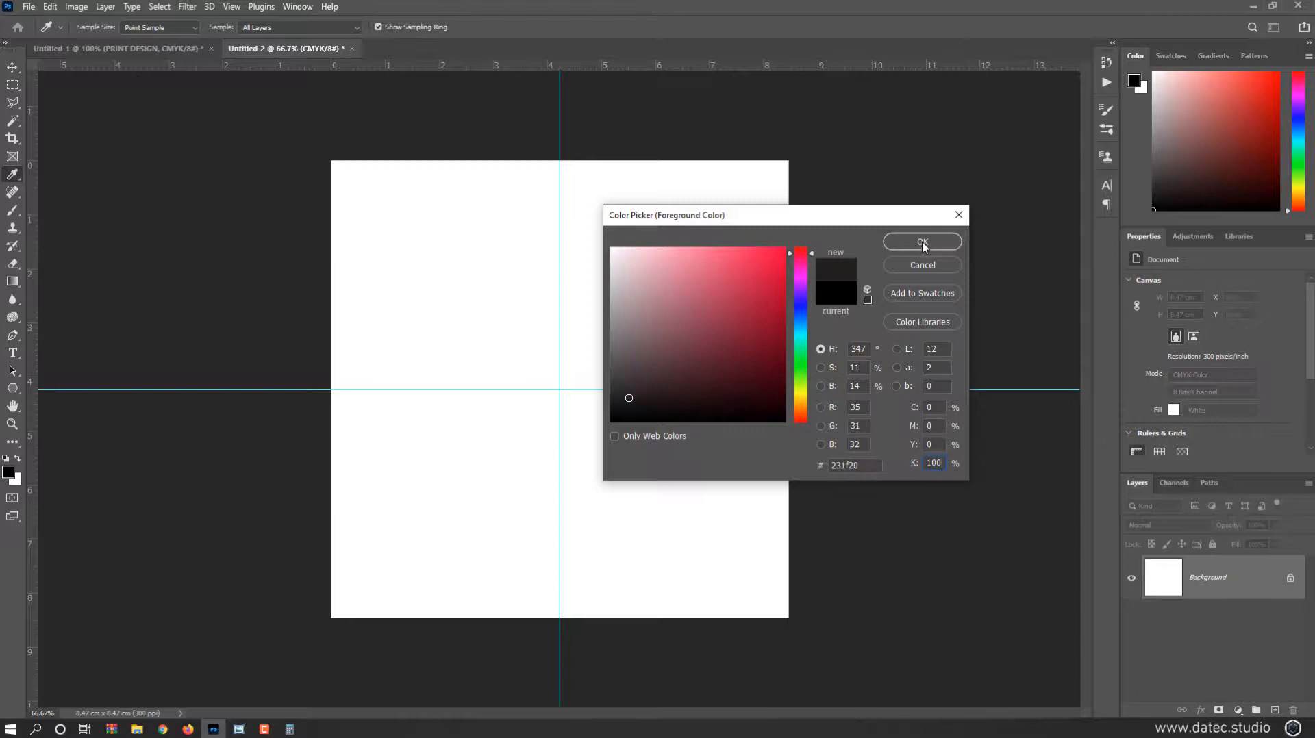
pyautogui.click(922, 241)
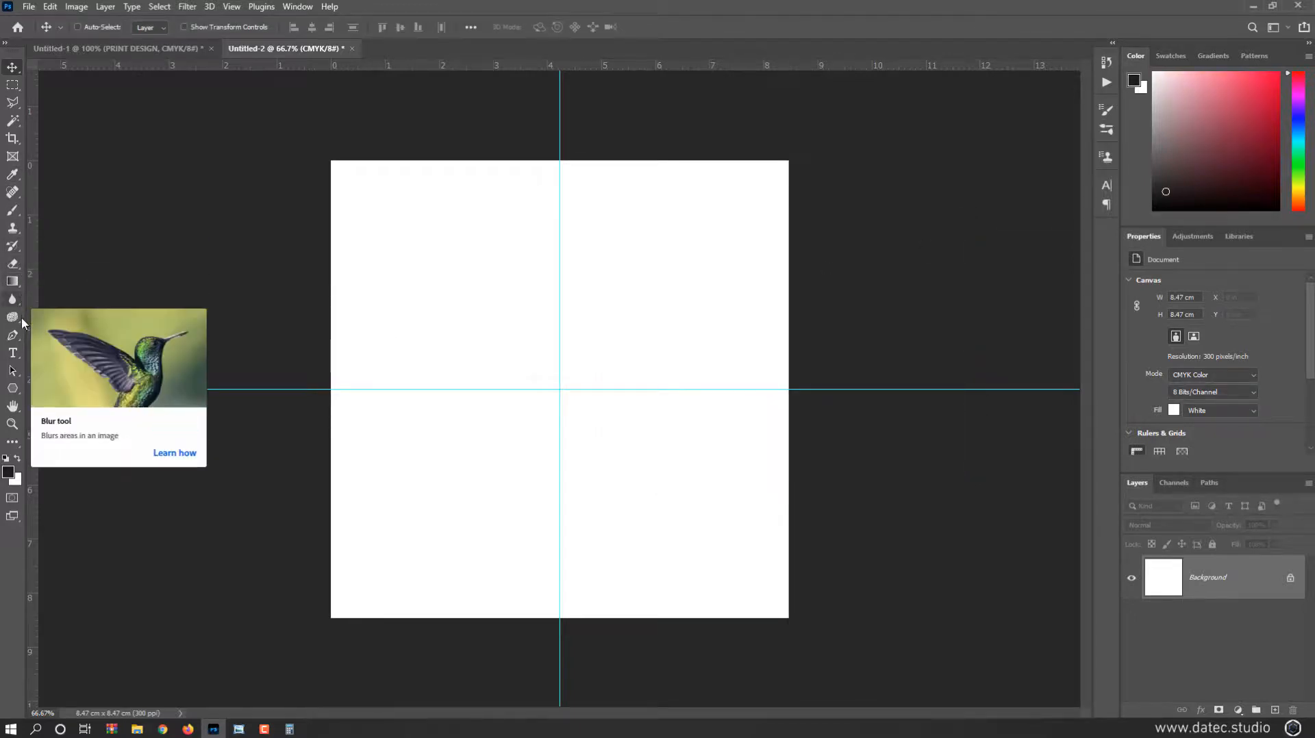
# Step: Draw a thin black rectangle about 9.7 by 0.08 cm across the full canvas width near its upper edge
pyautogui.click(12, 389)
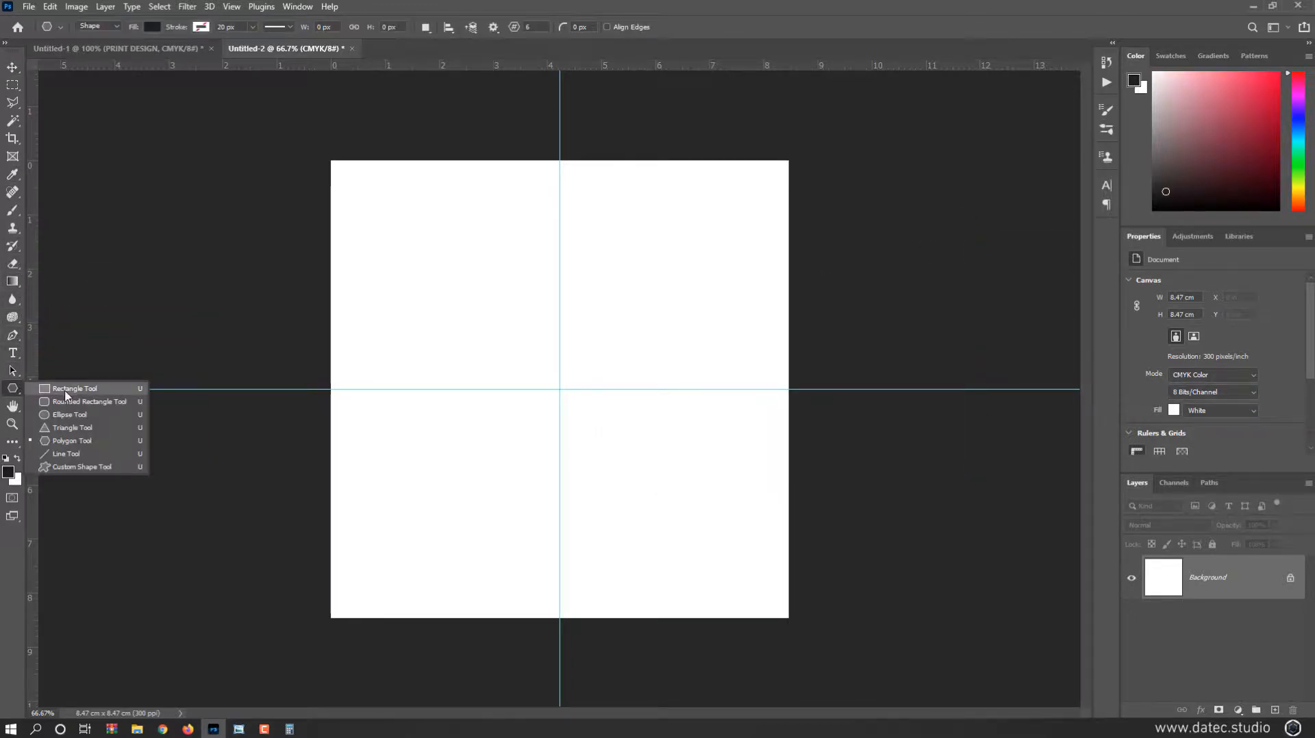
pyautogui.click(65, 395)
pyautogui.moveTo(285, 182); pyautogui.dragTo(808, 184)
pyautogui.click(13, 70)
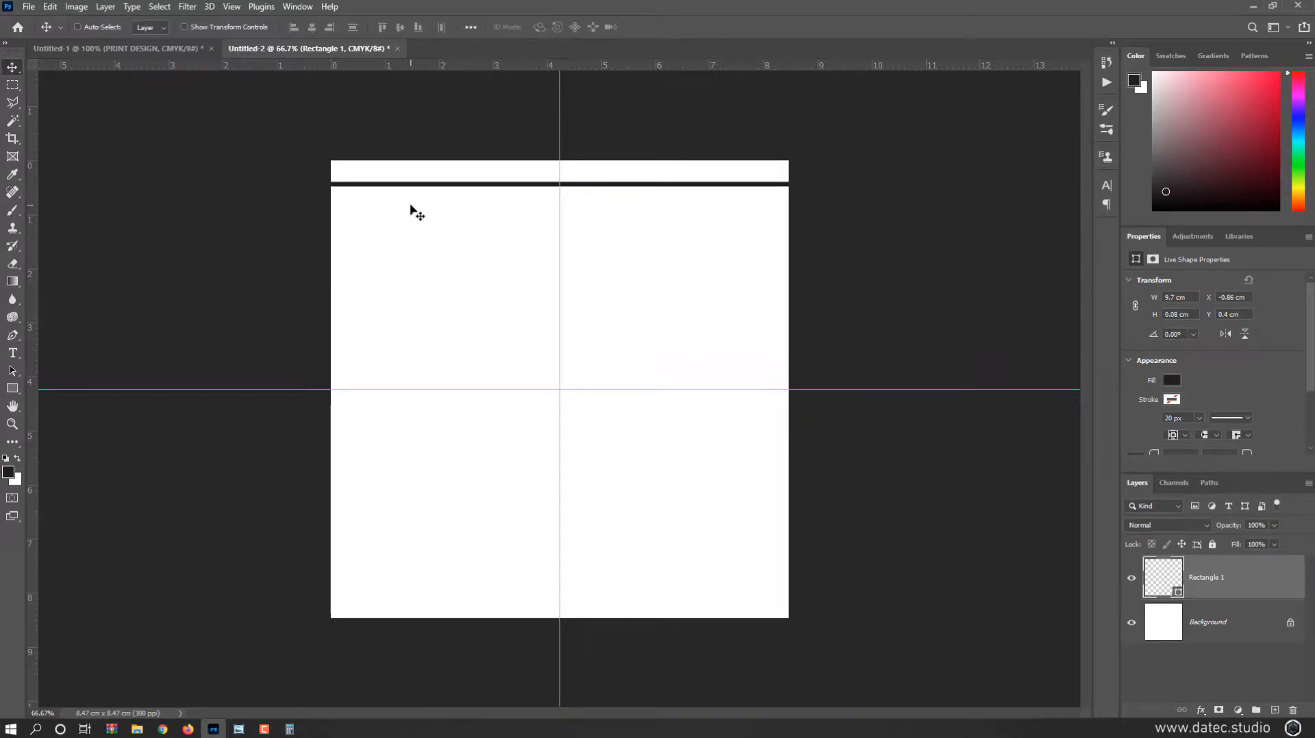
# Step: Show the grid over the canvas
pyautogui.click(232, 8)
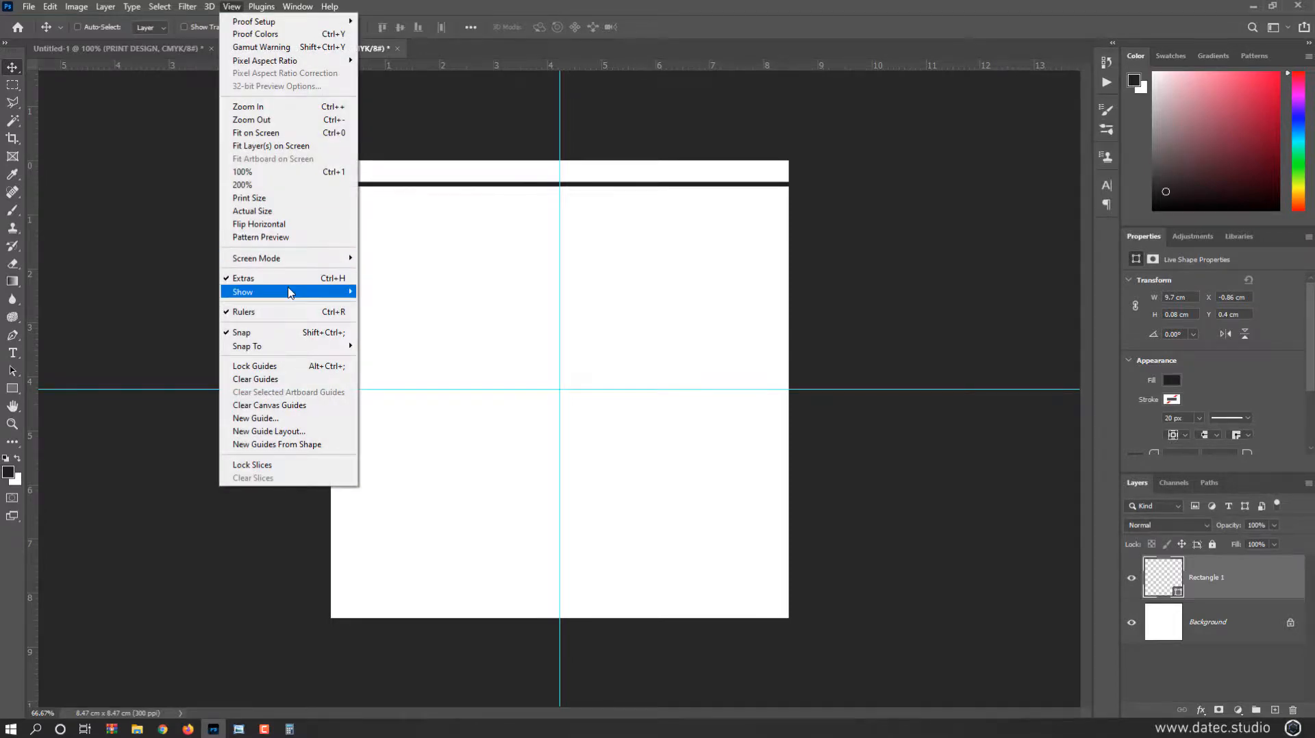
pyautogui.moveTo(291, 292)
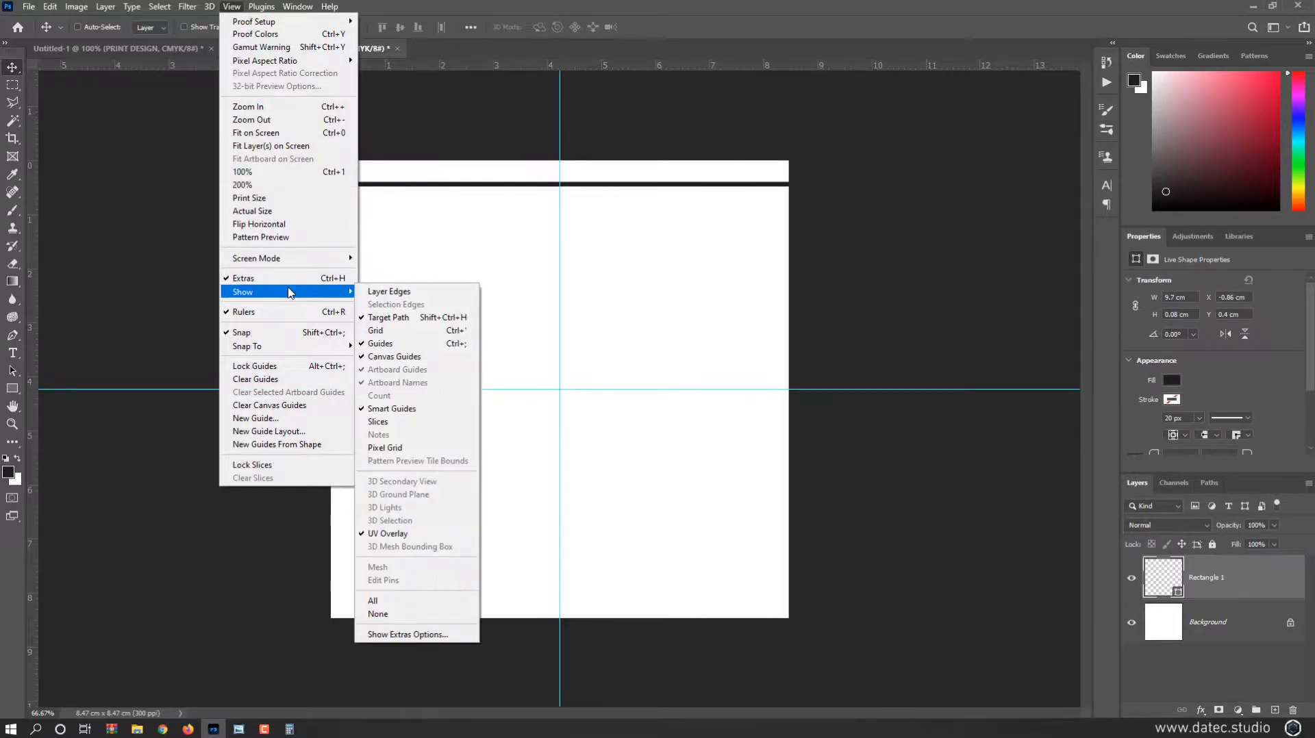
pyautogui.click(401, 334)
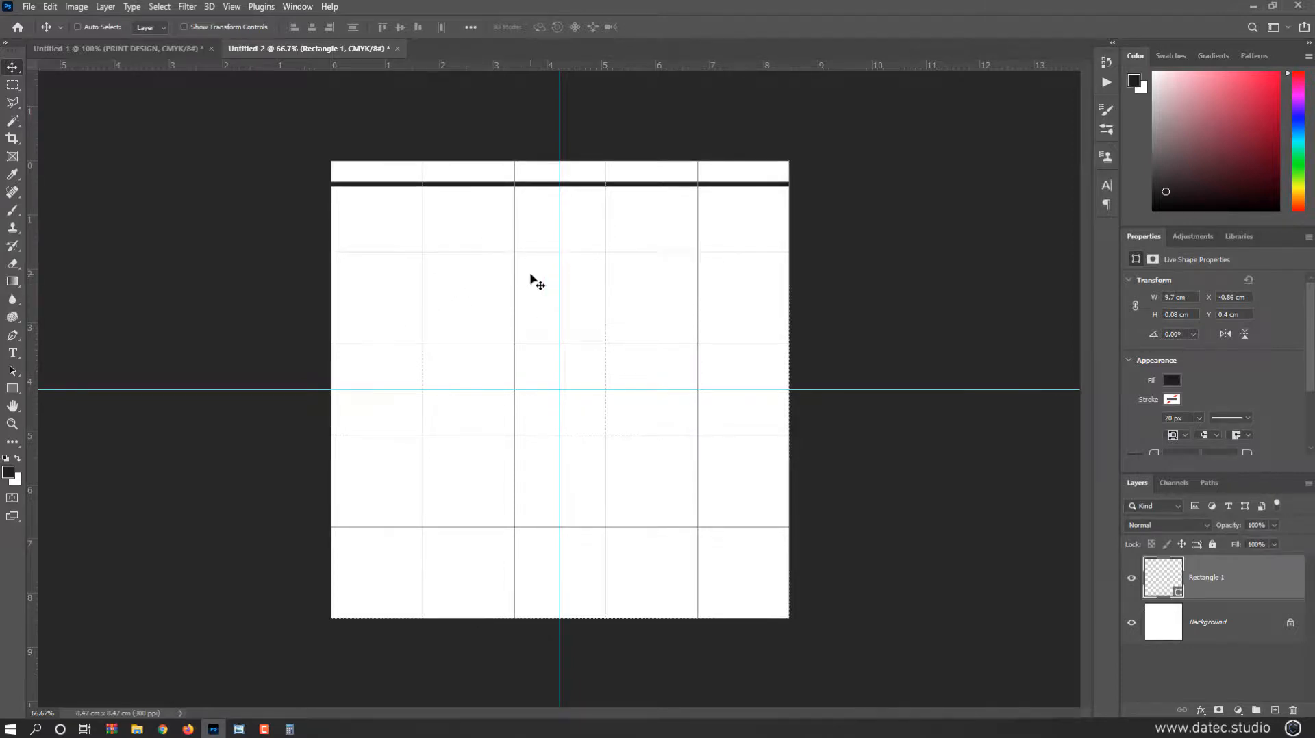
# Step: Set the grid preferences to a gridline every 200 pixels with 4 subdivisions
pyautogui.click(50, 6)
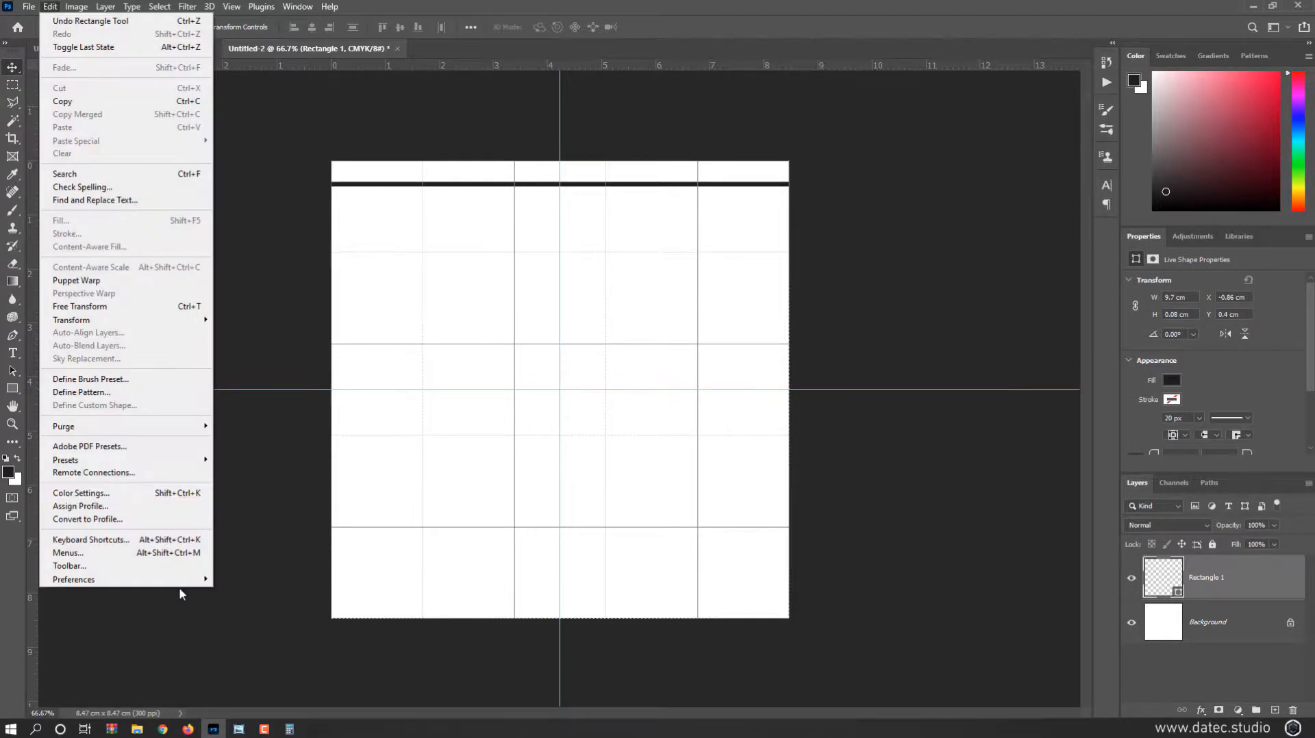
pyautogui.moveTo(189, 582)
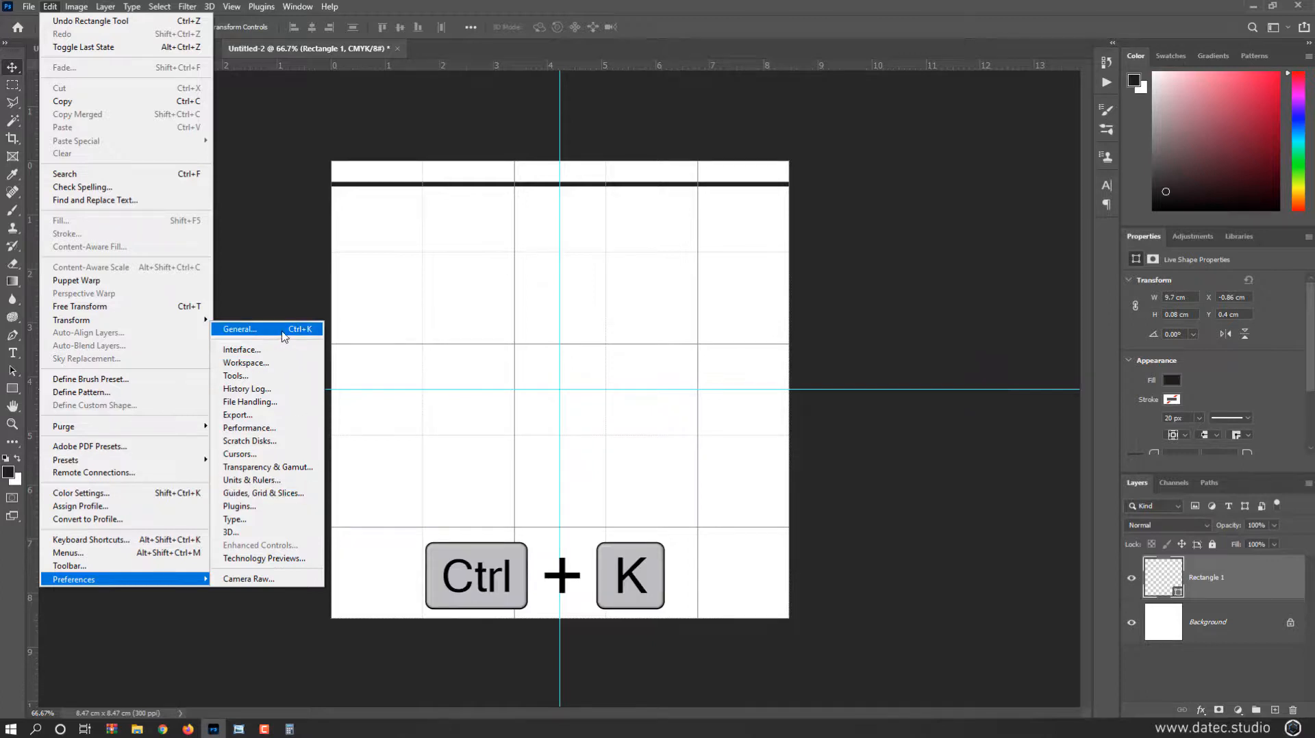
pyautogui.click(431, 391)
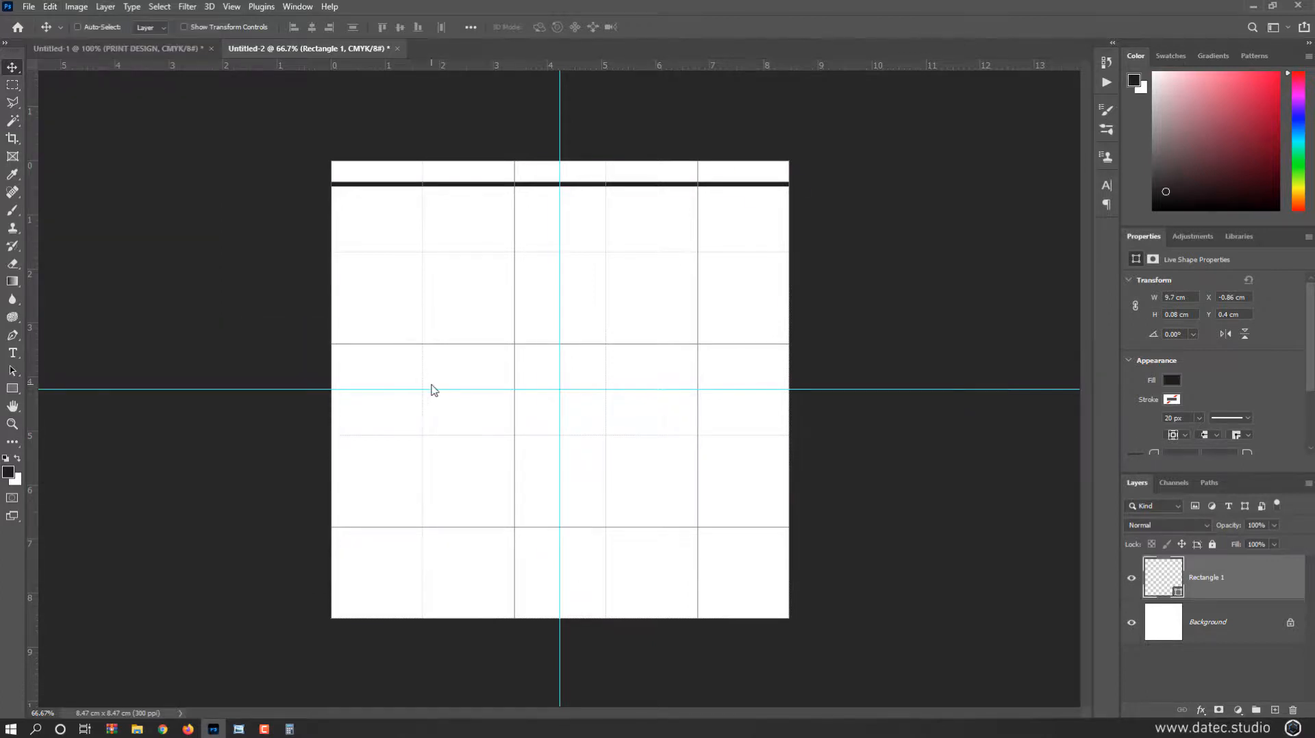
pyautogui.hotkey('ctrl', 'k')
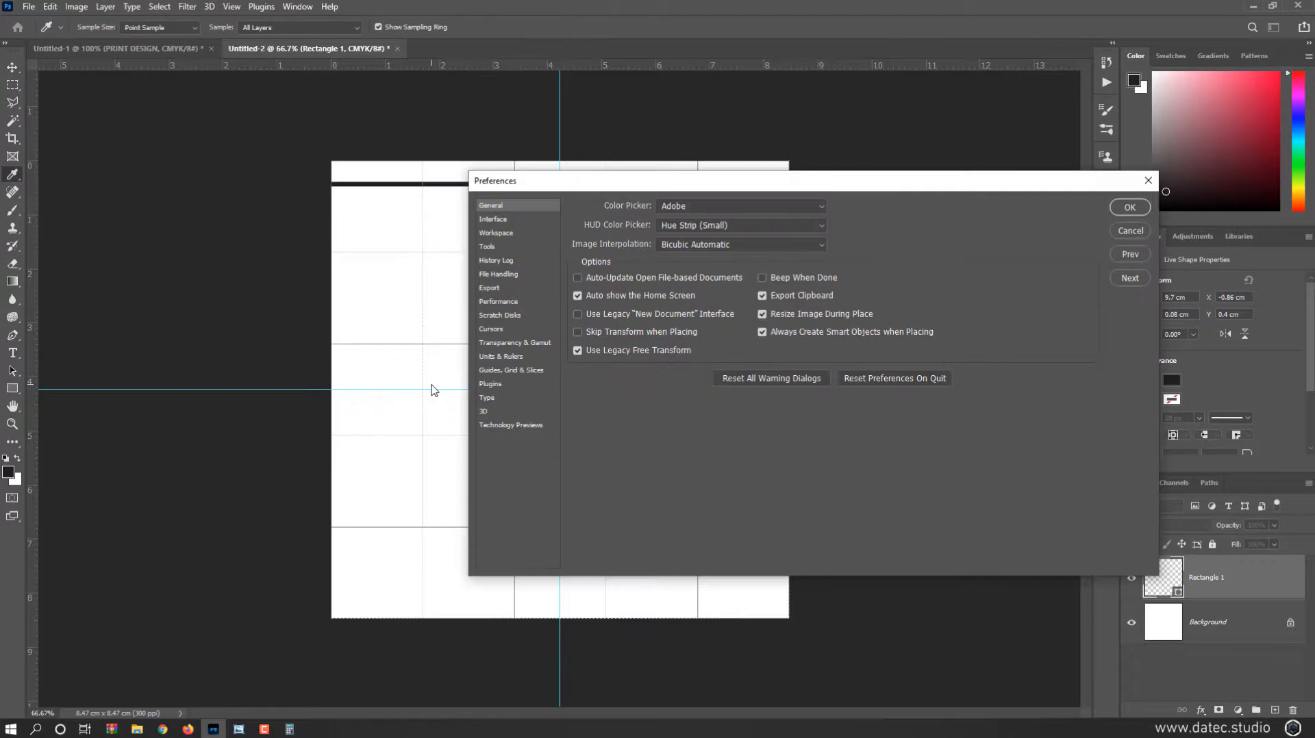
pyautogui.click(519, 371)
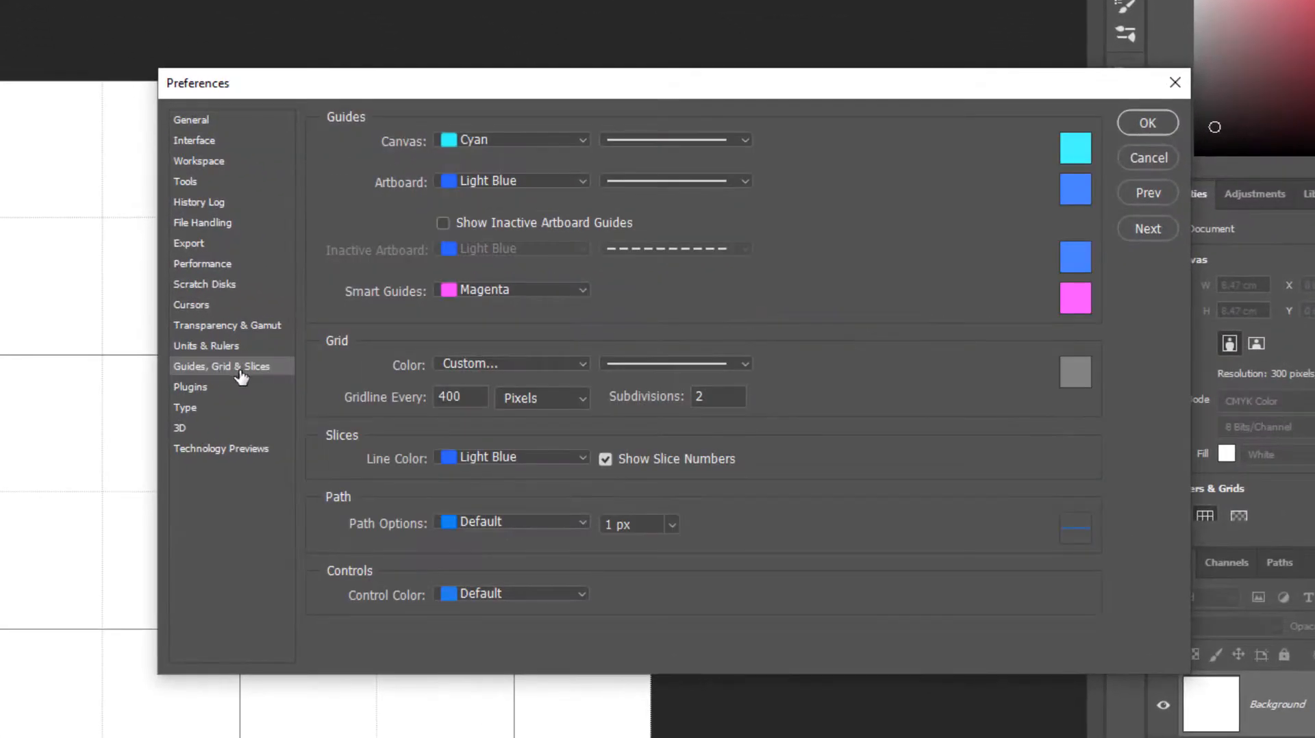
pyautogui.click(488, 365)
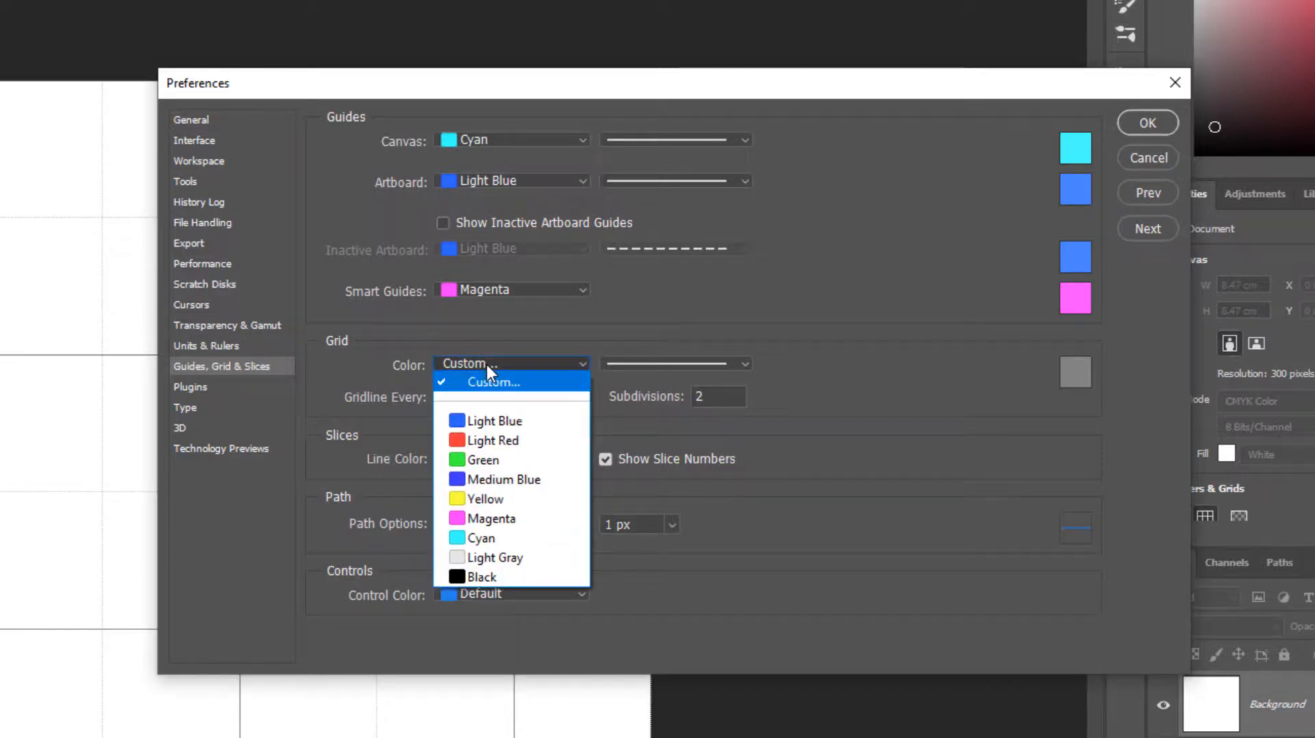
pyautogui.click(487, 364)
pyautogui.click(362, 405)
pyautogui.write('200')
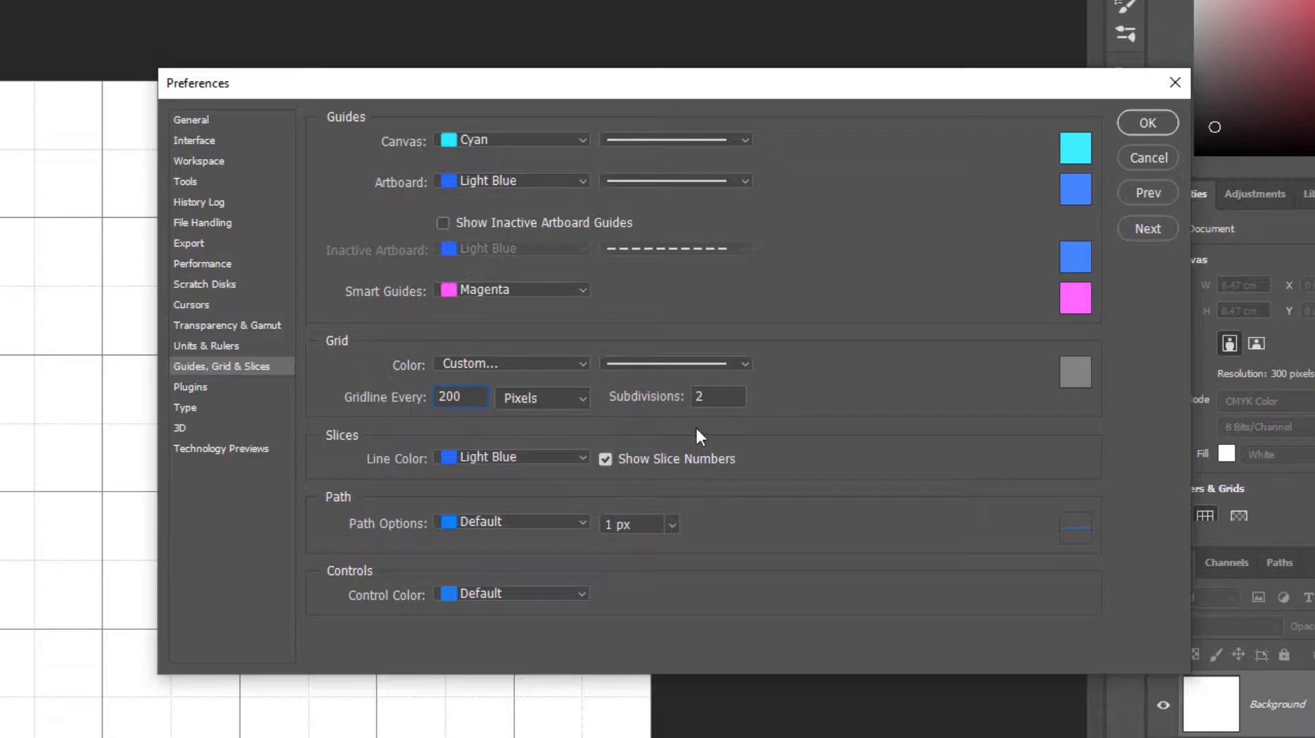
pyautogui.click(696, 400)
pyautogui.write('4')
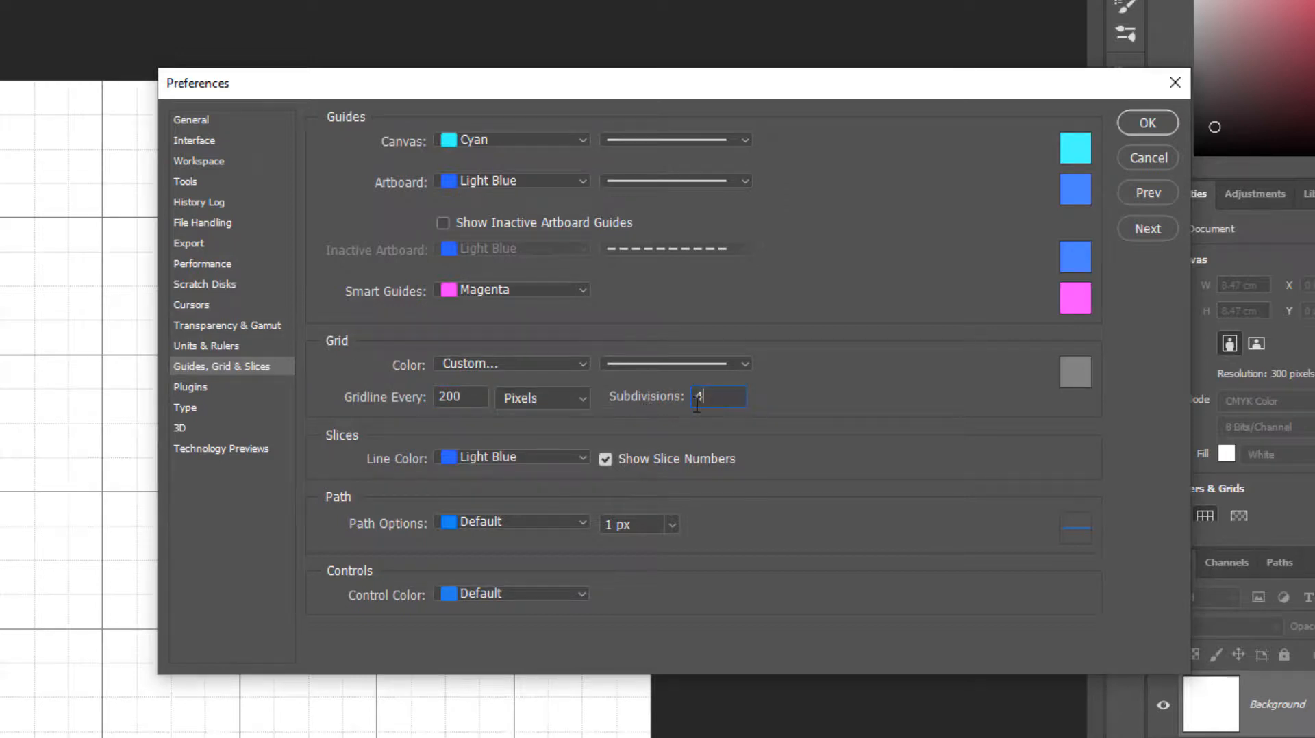
pyautogui.click(456, 397)
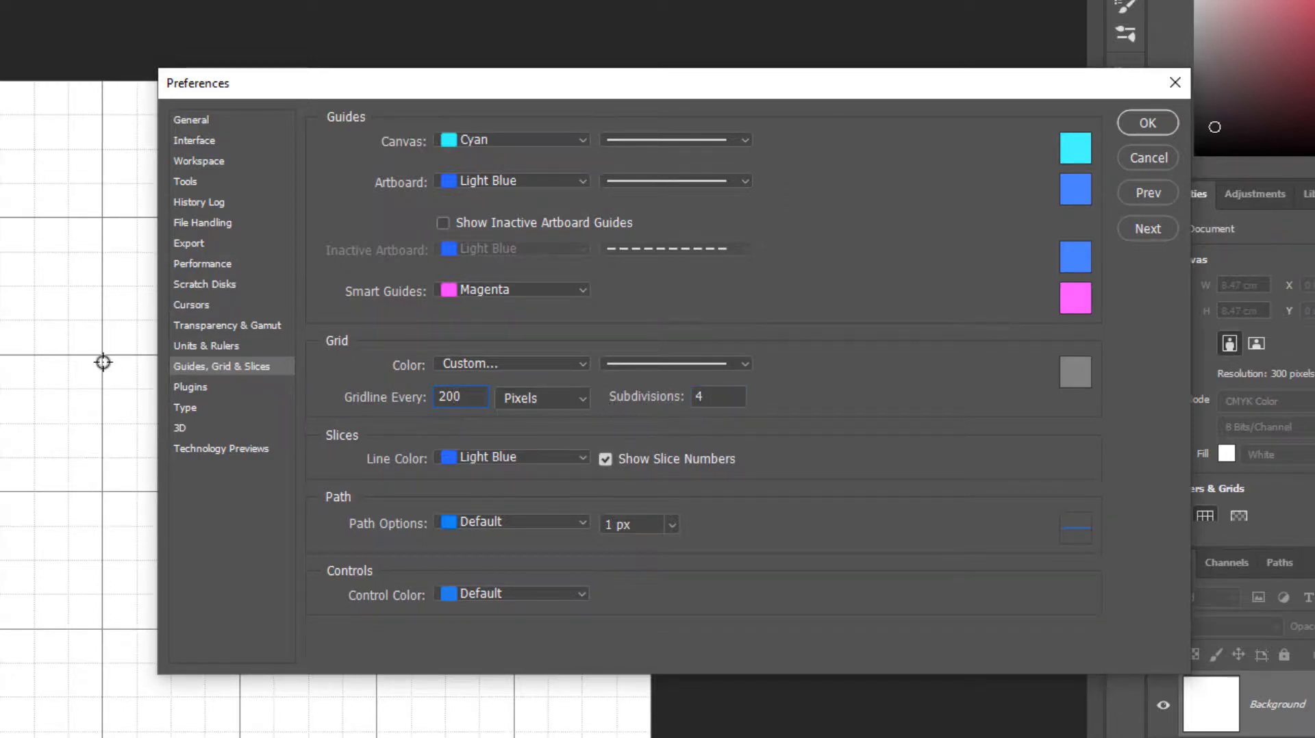
pyautogui.click(1147, 123)
# Step: Draw a black rectangle about 8.89 by 0.14 cm across the canvas on the first minor gridline, keeping its colour at K 100%
pyautogui.rightClick(10, 388)
pyautogui.click(51, 391)
pyautogui.click(9, 478)
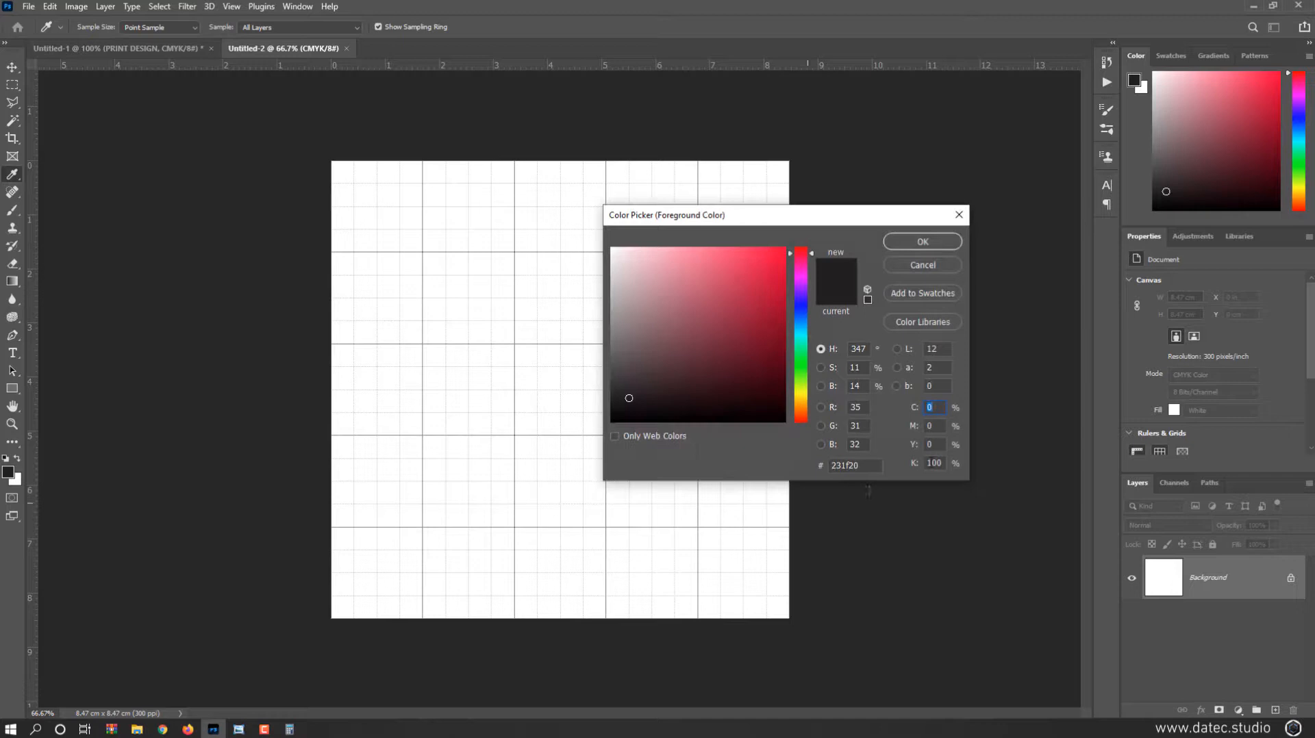
pyautogui.doubleClick(929, 464)
pyautogui.click(922, 241)
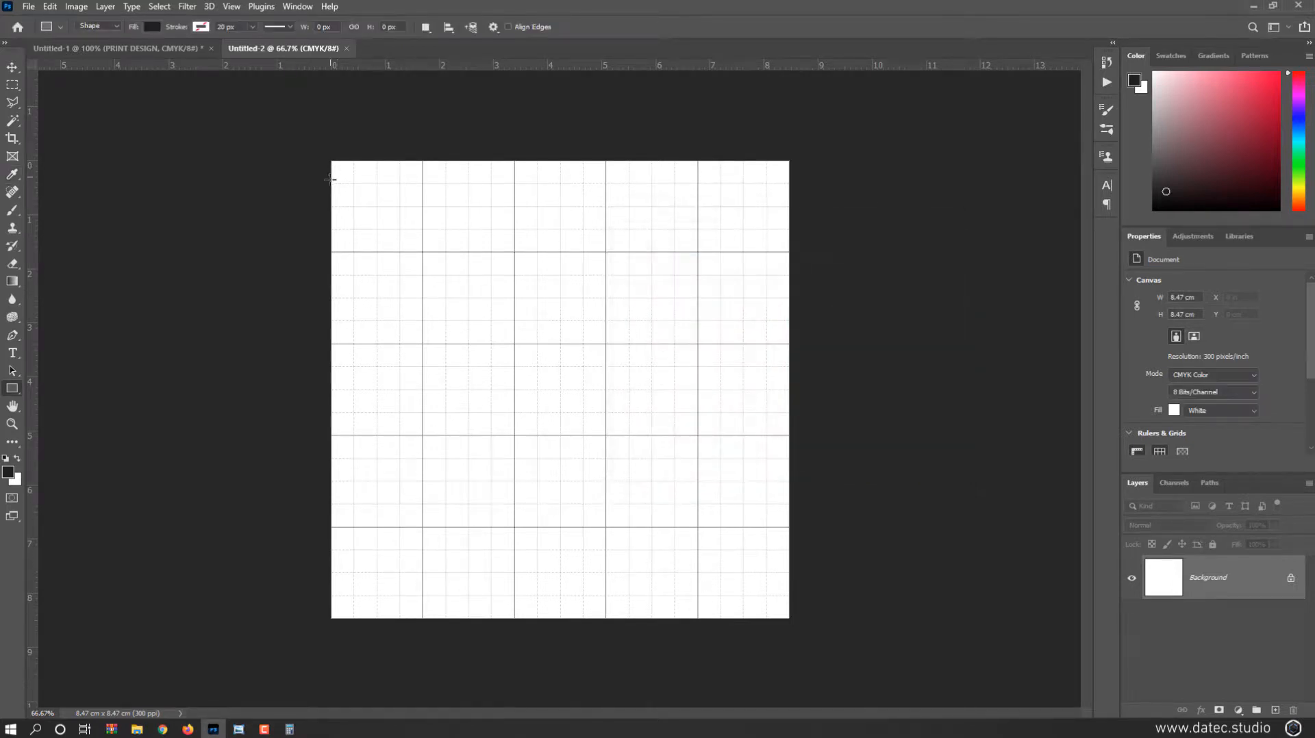
pyautogui.moveTo(329, 181); pyautogui.dragTo(810, 191)
pyautogui.click(12, 66)
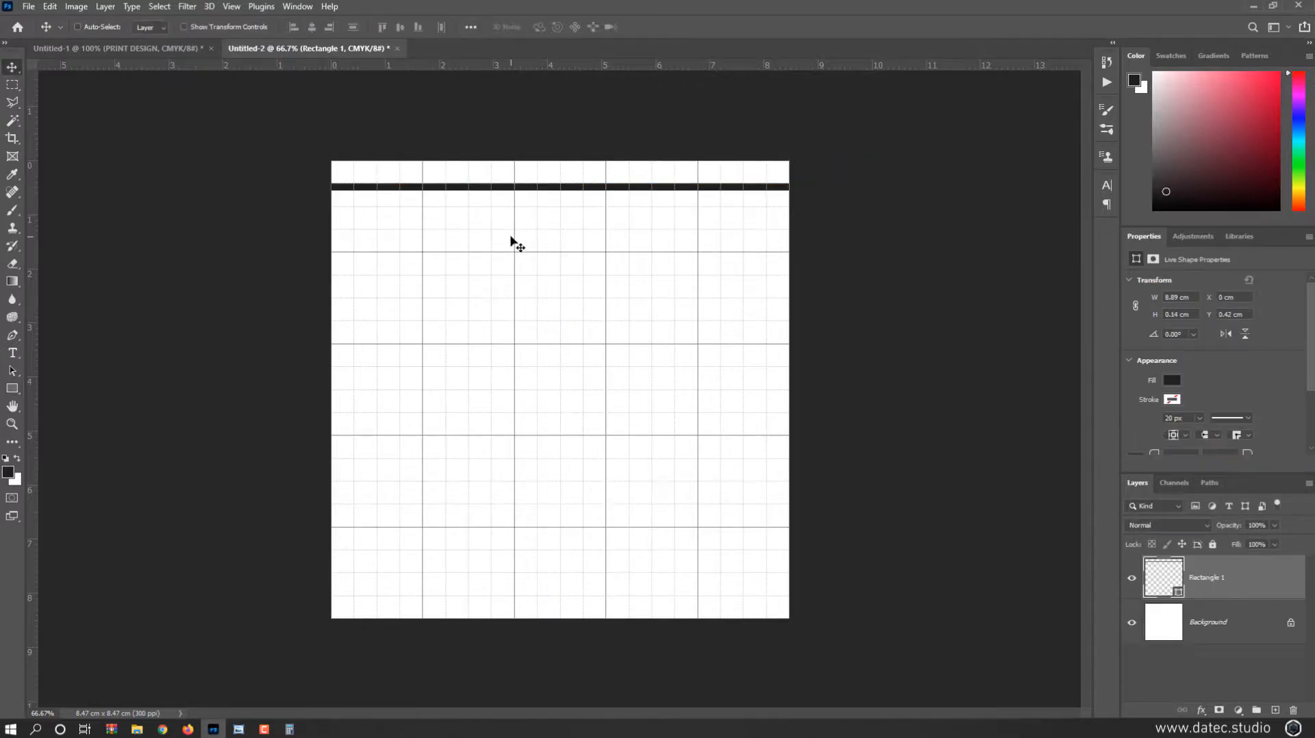
pyautogui.hotkey('ctrl', 'alt', 't')
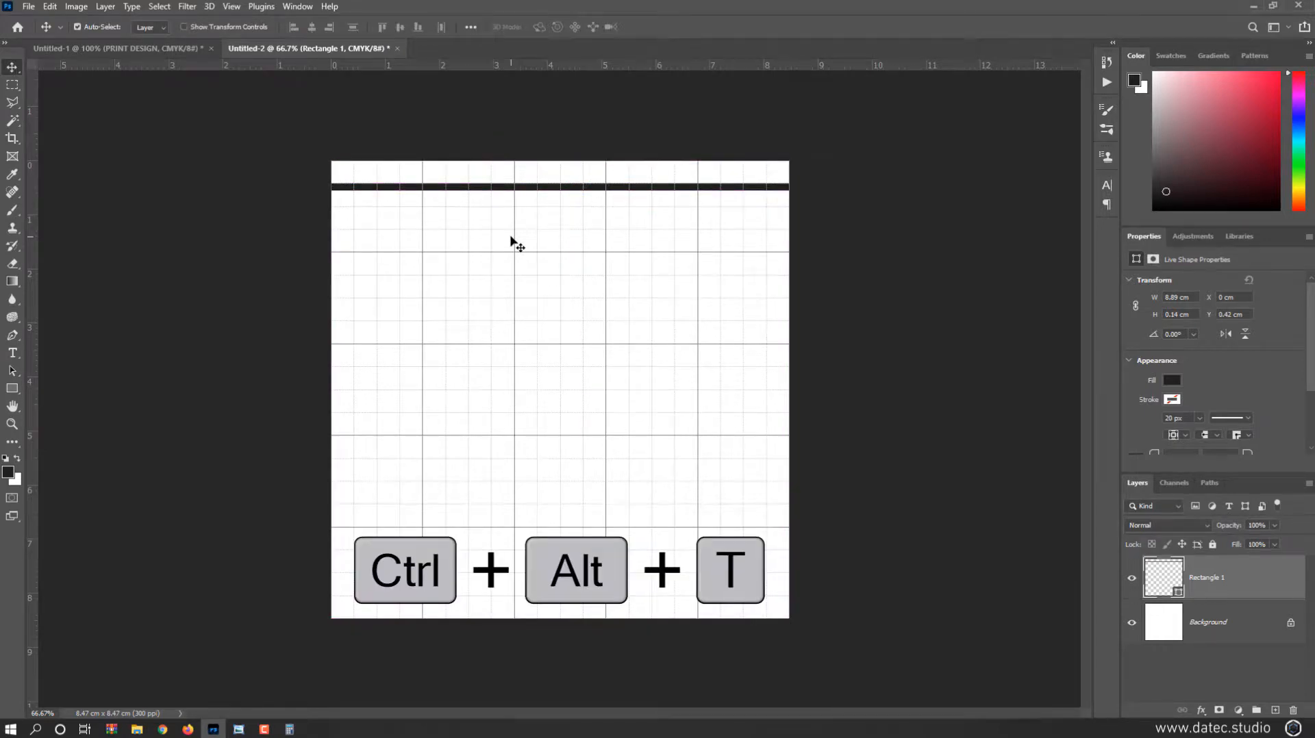
pyautogui.hotkey('ctrl', 'alt', 't')
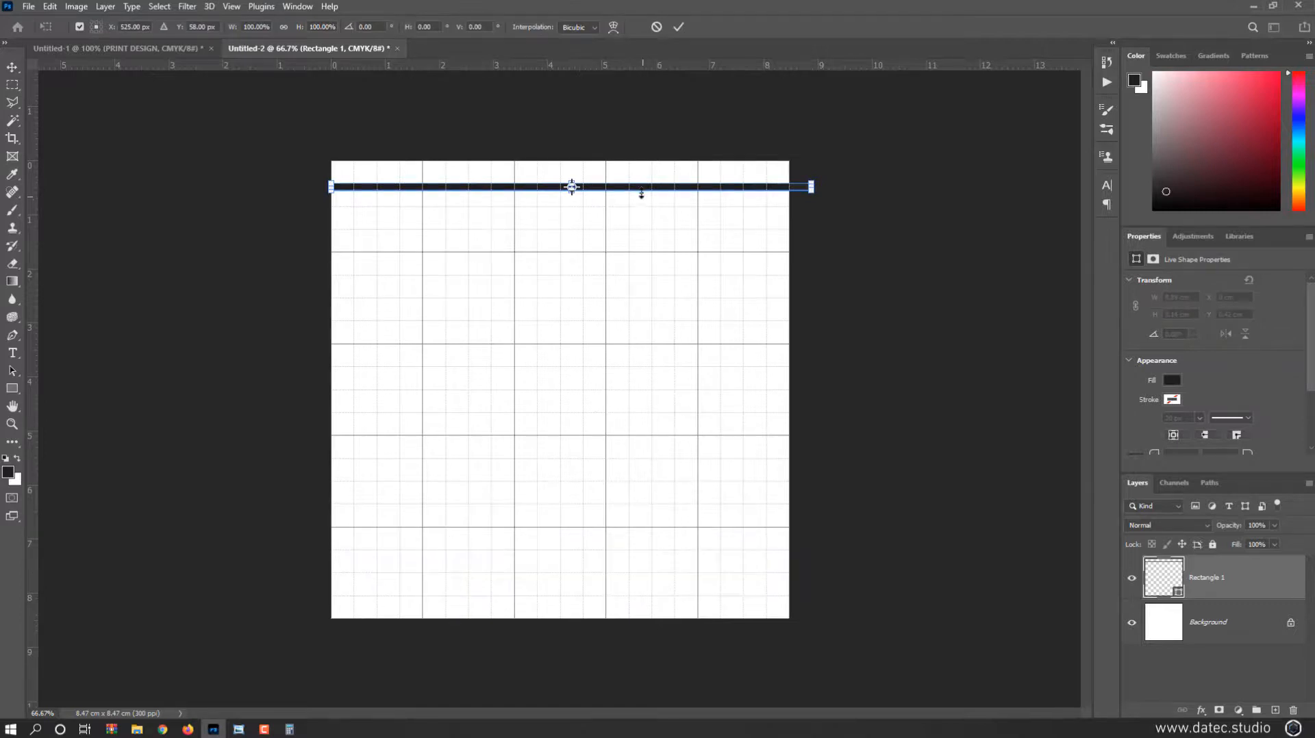
pyautogui.moveTo(642, 199); pyautogui.dragTo(643, 218)
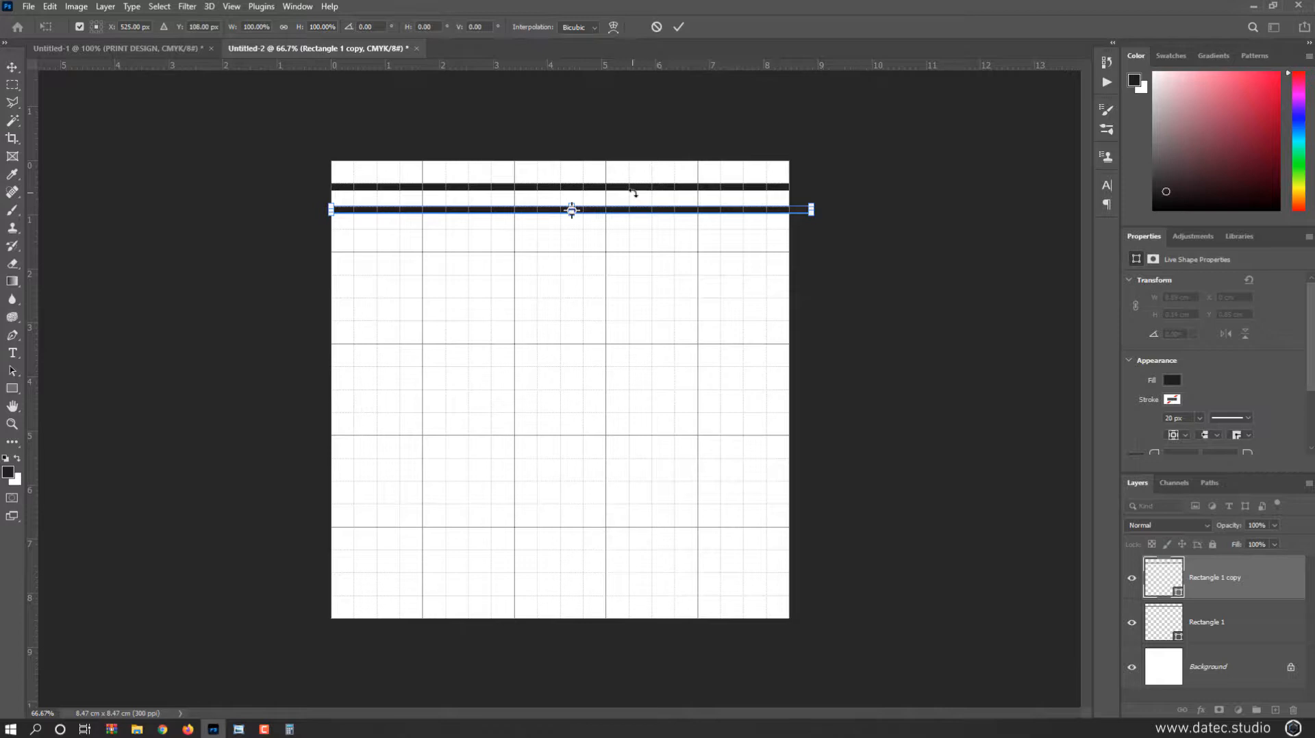
pyautogui.press('Escape')
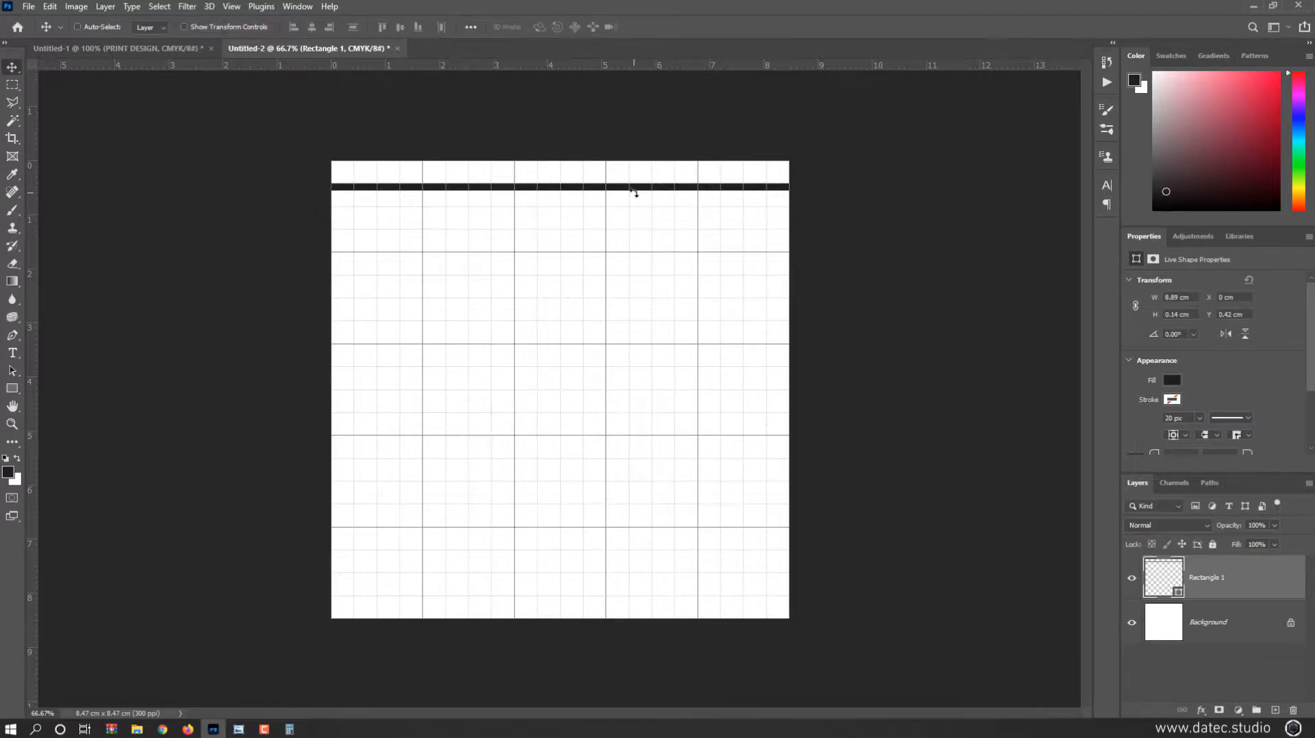
# Step: Move the black stripe up to about Y 0.29 cm and transform a duplicate of its path down to Y 0.71 cm
pyautogui.moveTo(642, 192); pyautogui.dragTo(646, 183)
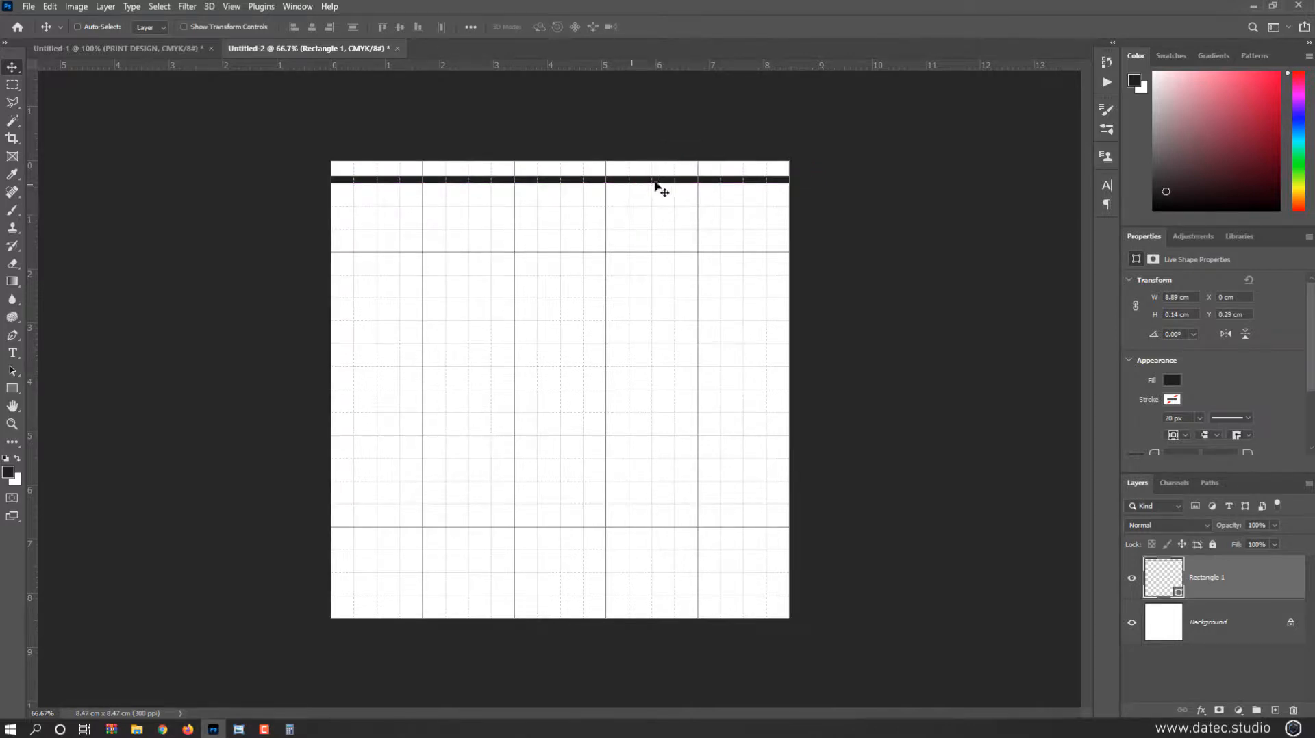
pyautogui.click(637, 184)
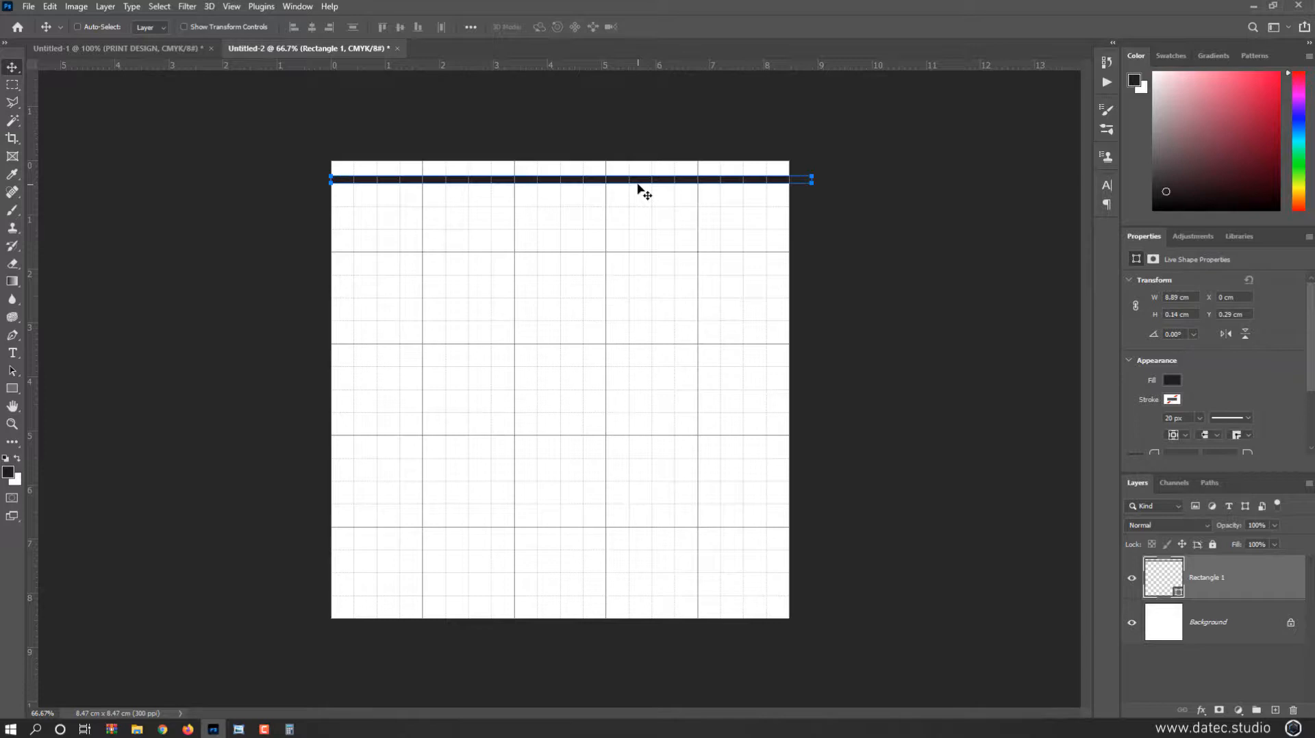
pyautogui.hotkey('ctrl', 'alt', 't')
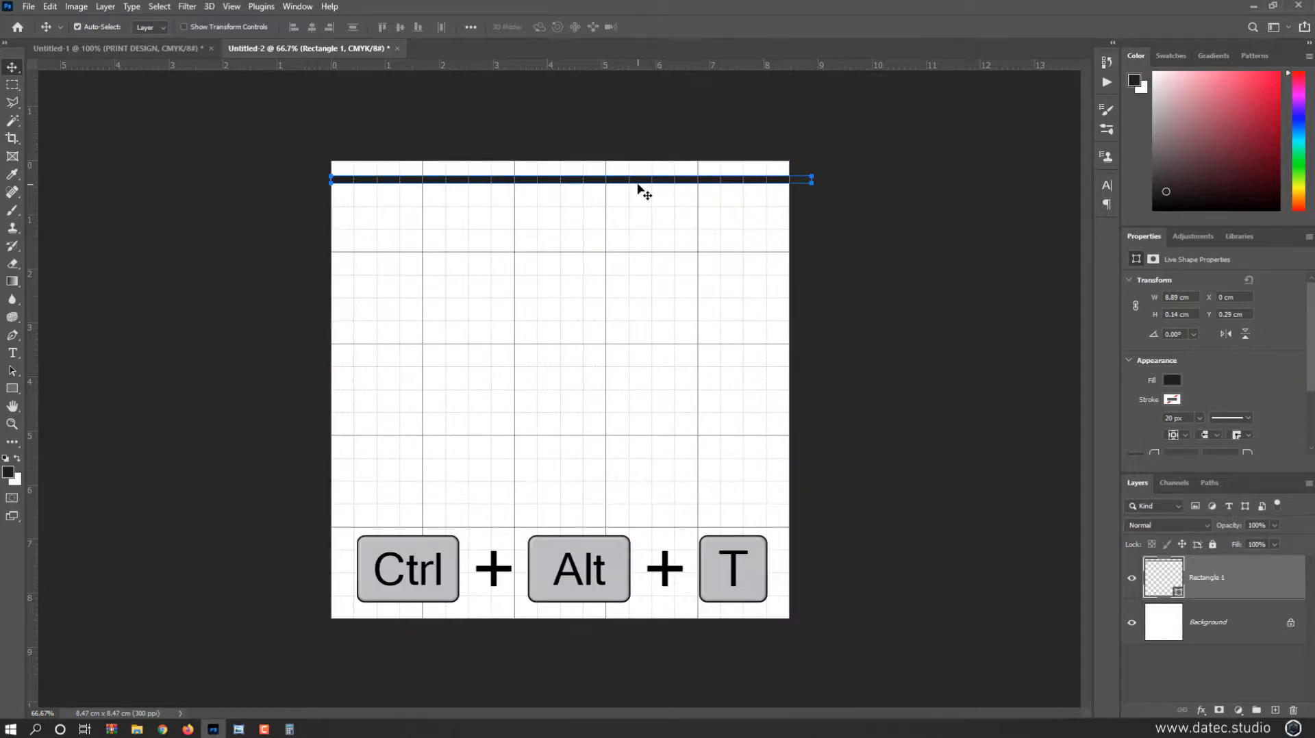
pyautogui.hotkey('shift', 'Down')
pyautogui.hotkey('shift', 'Down')
pyautogui.hotkey('shift', 'Down')
pyautogui.hotkey('shift', 'Down')
pyautogui.hotkey('shift', 'Down')
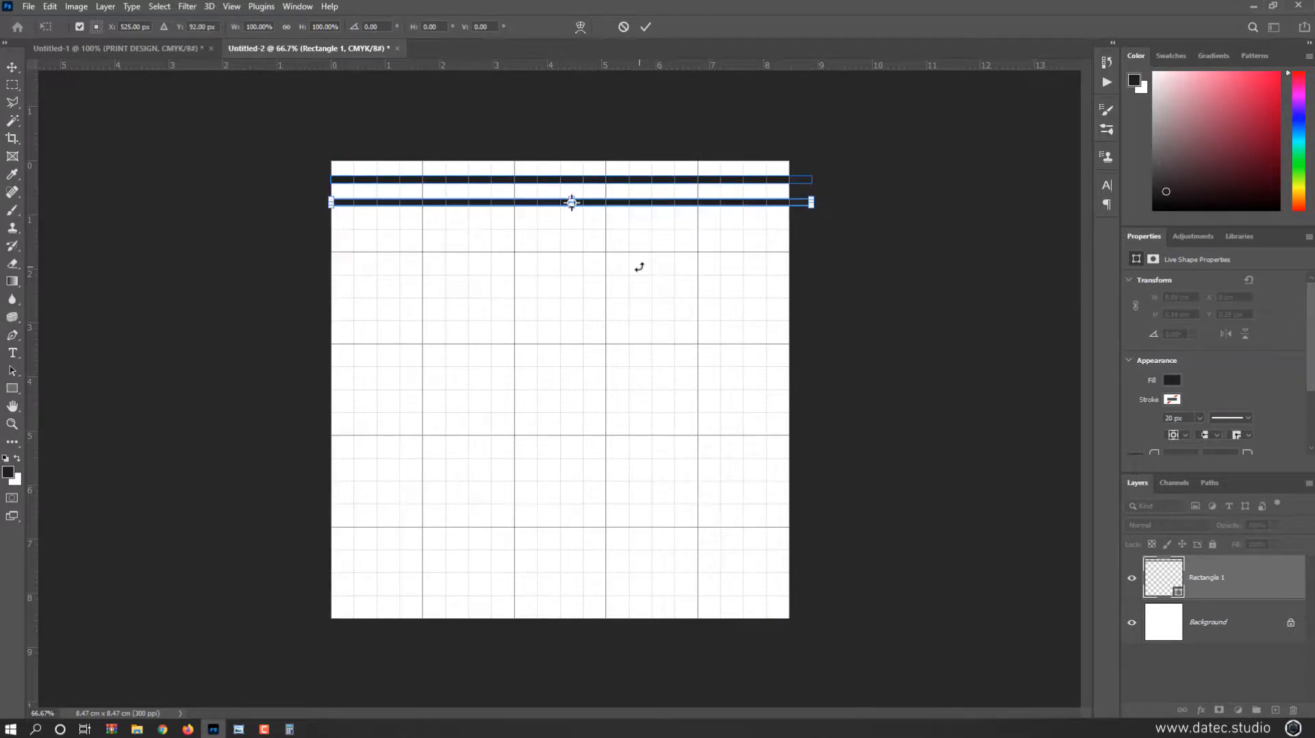
pyautogui.press('Return')
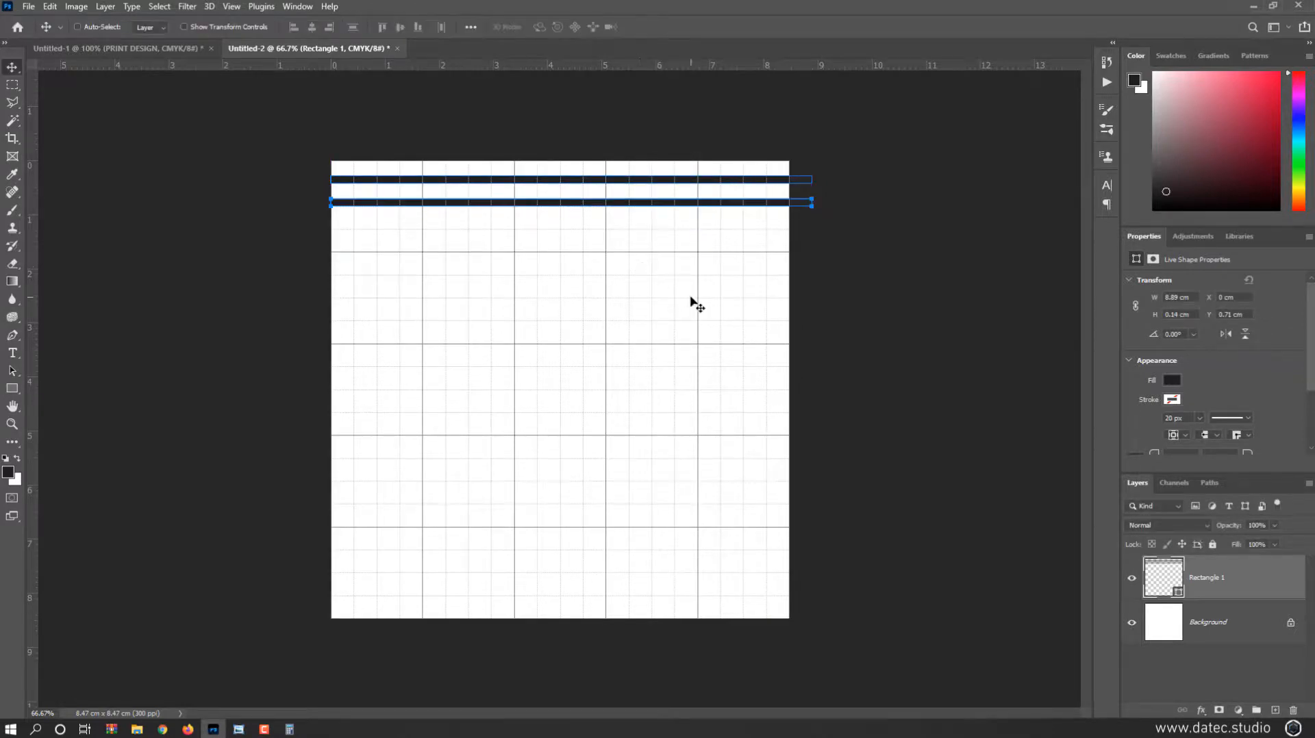
# Step: Repeat the duplicate transform until evenly spaced black stripes fill the canvas down to its lower edge
pyautogui.hotkey('ctrl', 'alt', 'shift', 't')
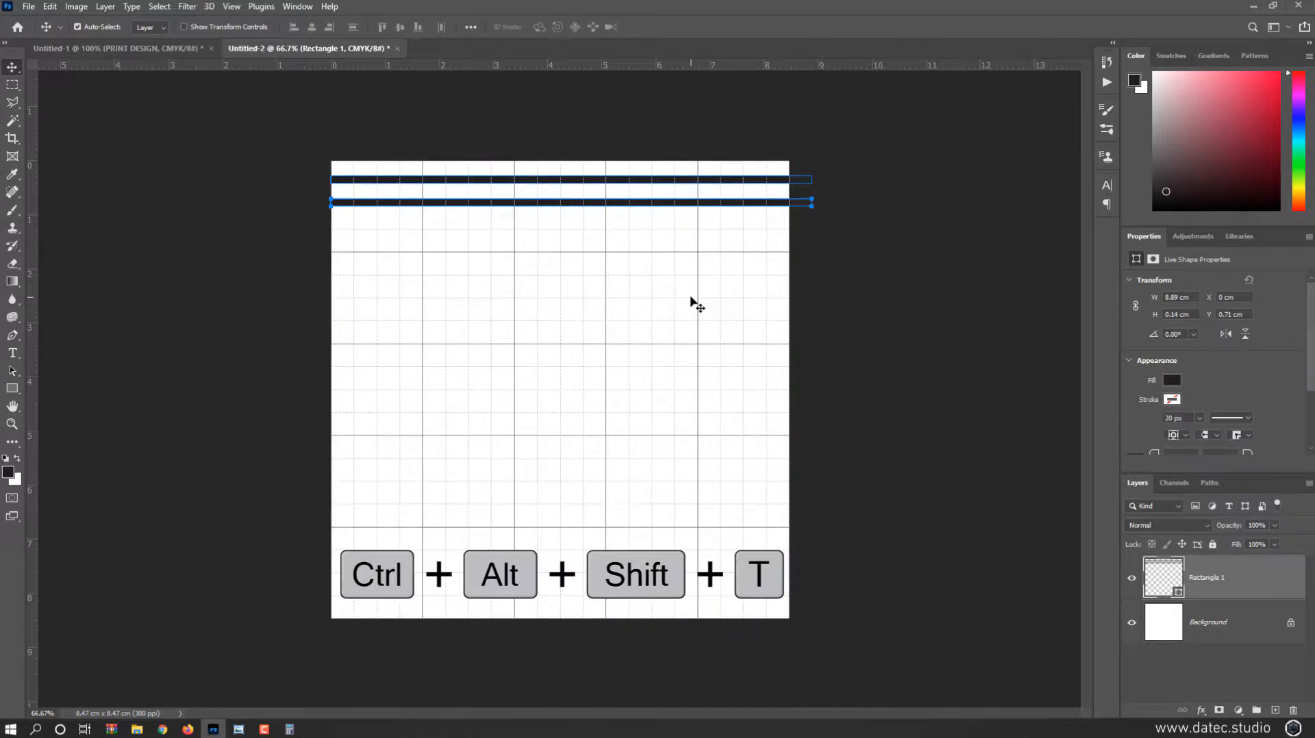
pyautogui.hotkey('ctrl', 'alt', 'shift', 't')
pyautogui.hotkey('ctrl', 'alt', 'shift', 't')
pyautogui.hotkey('ctrl', 'alt', 'shift', 't')
pyautogui.hotkey('ctrl', 'alt', 'shift', 't')
pyautogui.hotkey('ctrl', 'alt', 'shift', 't')
pyautogui.hotkey('ctrl', 'alt', 'shift', 't')
pyautogui.hotkey('ctrl', 'alt', 'shift', 't')
pyautogui.hotkey('ctrl', 'alt', 'shift', 't')
pyautogui.hotkey('ctrl', 'alt', 'shift', 't')
pyautogui.hotkey('ctrl', 'alt', 'shift', 't')
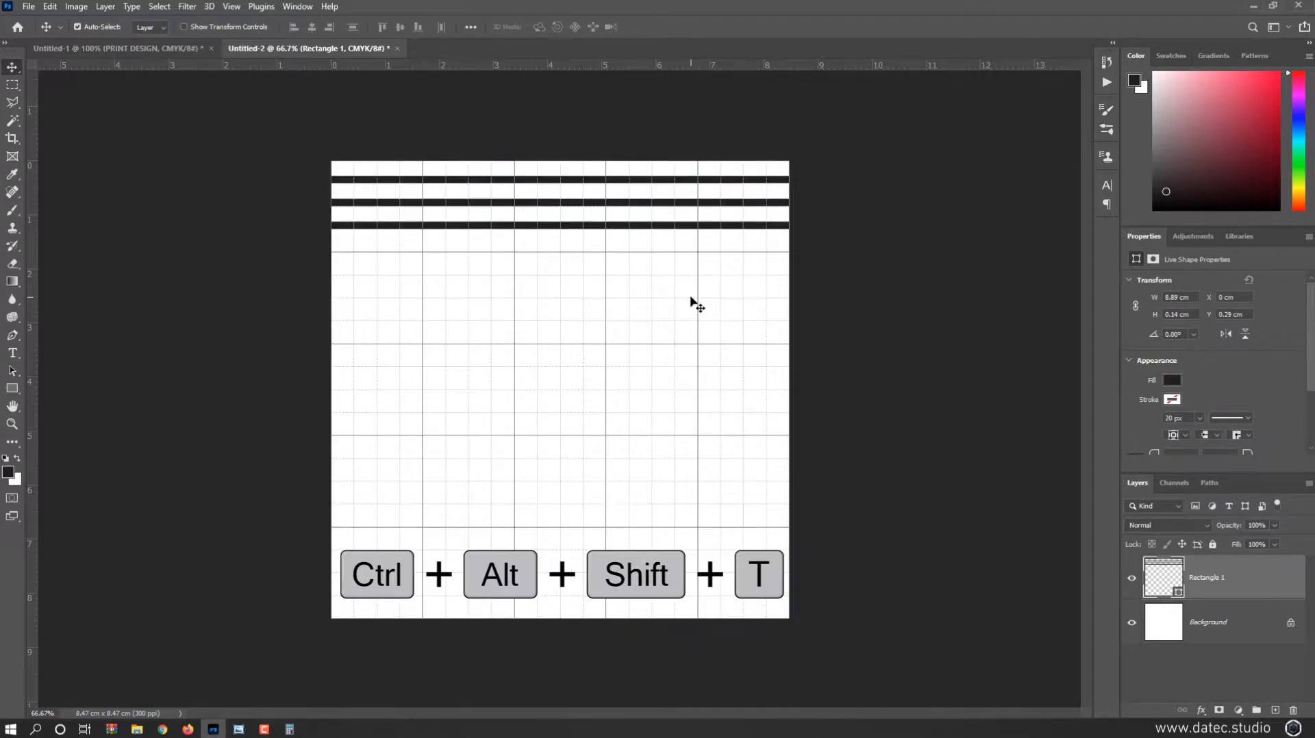
pyautogui.hotkey('ctrl', 'alt', 'shift', 't')
pyautogui.hotkey('ctrl', 'alt', 'shift', 't')
pyautogui.hotkey('ctrl', 'alt', 'shift', 't')
pyautogui.hotkey('ctrl', 'alt', 'shift', 't')
pyautogui.hotkey('ctrl', 'alt', 'shift', 't')
pyautogui.hotkey('ctrl', 'alt', 'shift', 't')
pyautogui.hotkey('ctrl', 'alt', 'shift', 't')
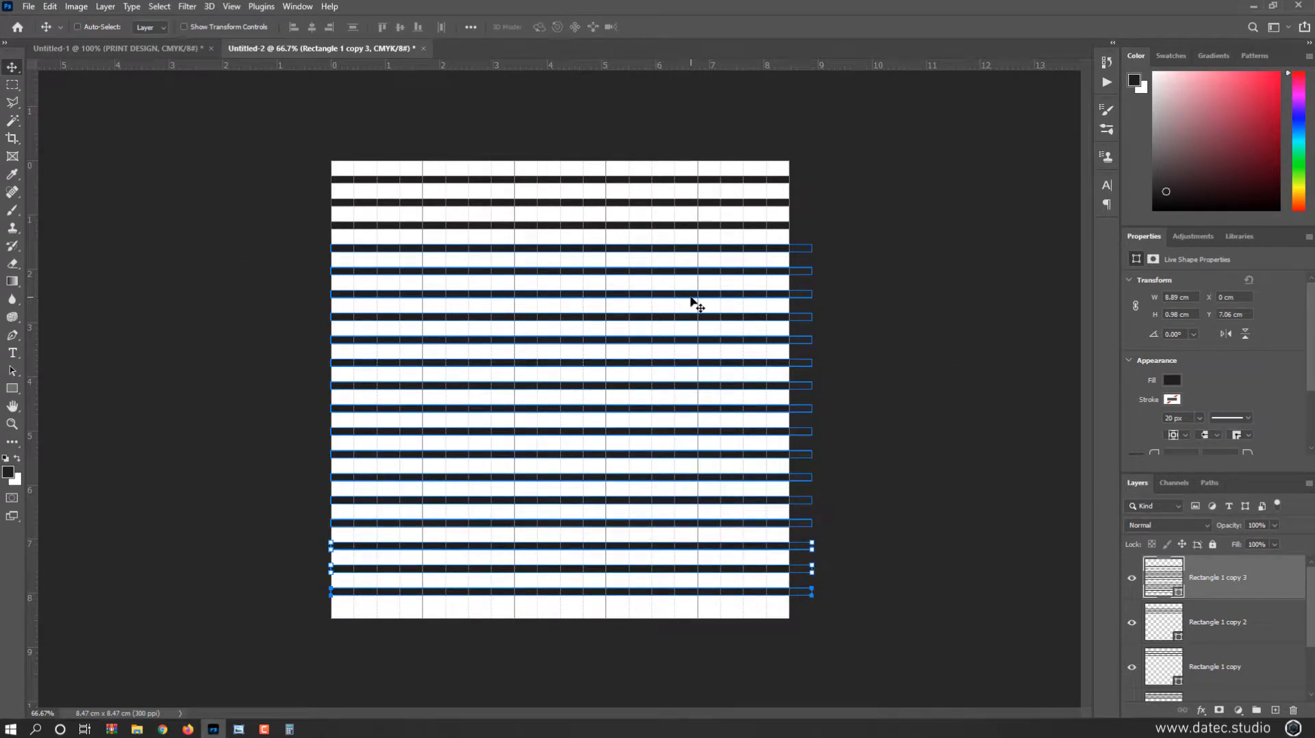
pyautogui.hotkey('ctrl', 'alt', 'shift', 't')
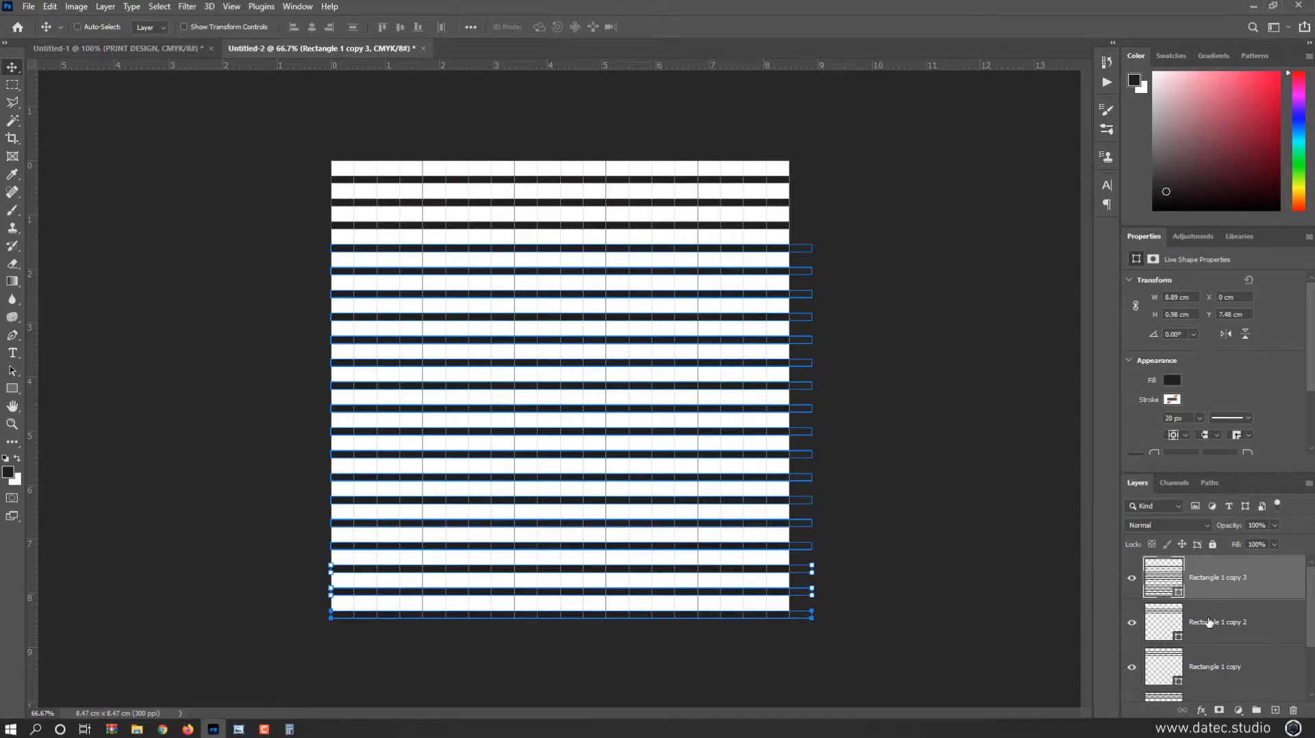
# Step: Merge all the stripe shape layers into one and rotate the merged stripes to a diagonal that slopes upward to the right
pyautogui.scroll(-2, 1242, 647)
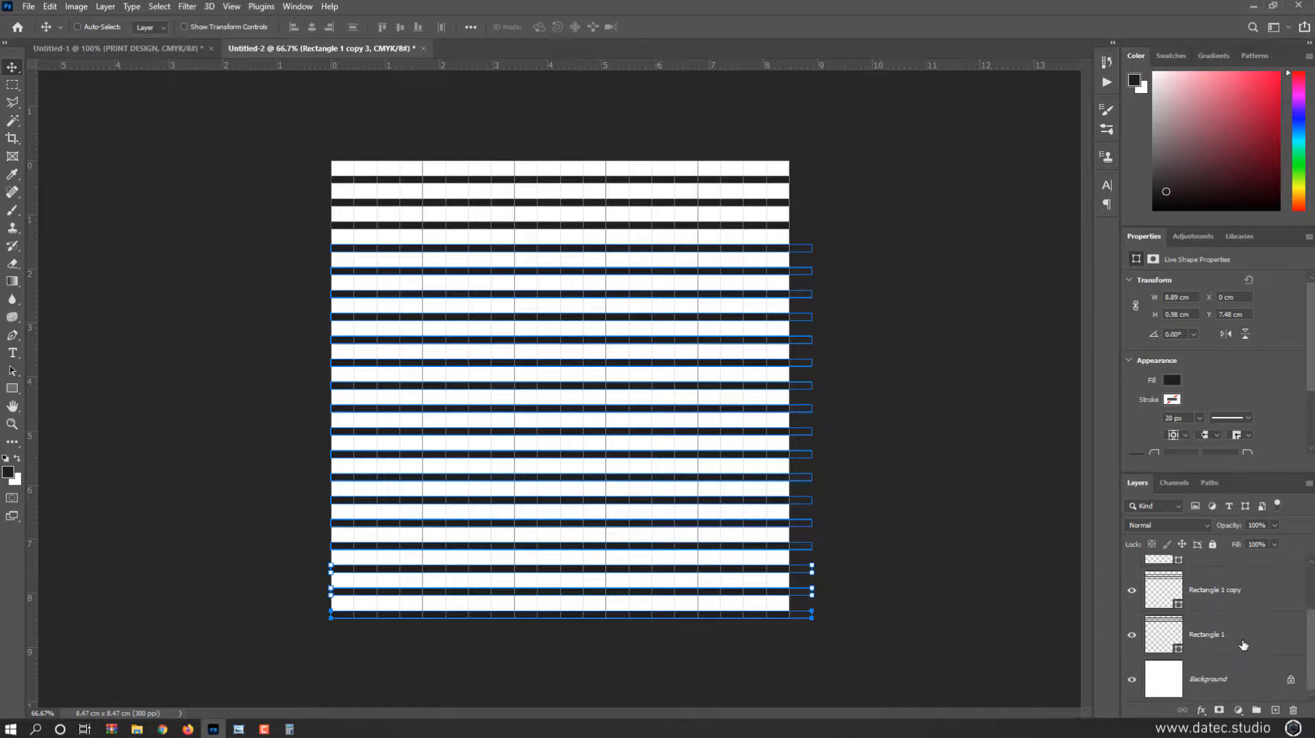
pyautogui.keyDown('shift'); pyautogui.click(1243, 641); pyautogui.keyUp('shift')
pyautogui.hotkey('ctrl', 'e')
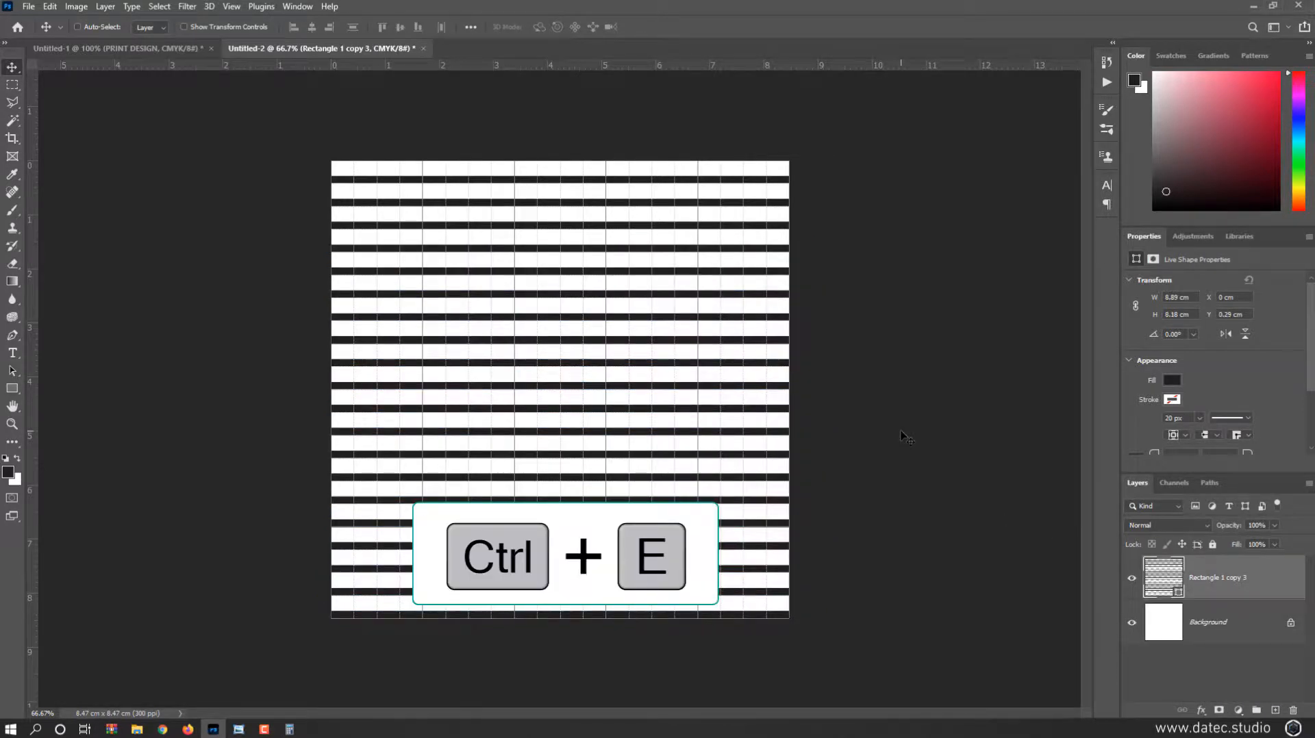
pyautogui.hotkey('ctrl', 't')
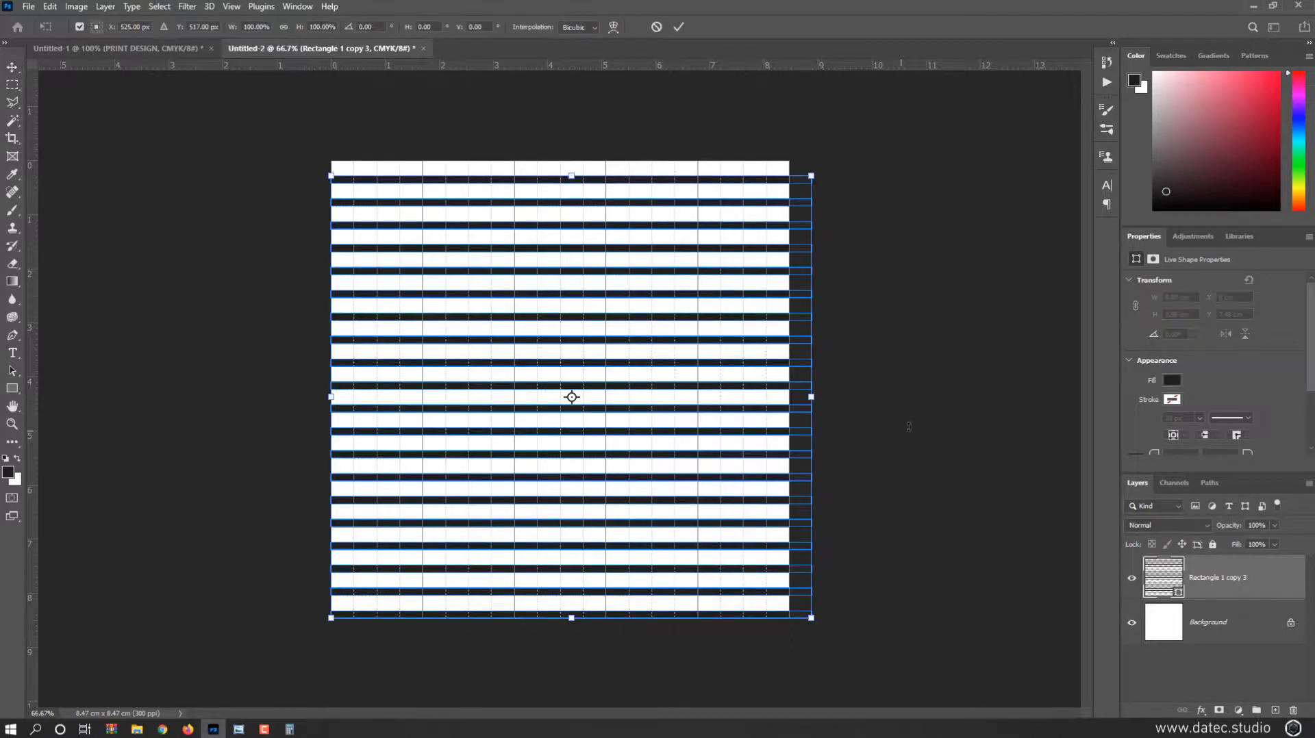
pyautogui.moveTo(931, 311); pyautogui.dragTo(792, 190)
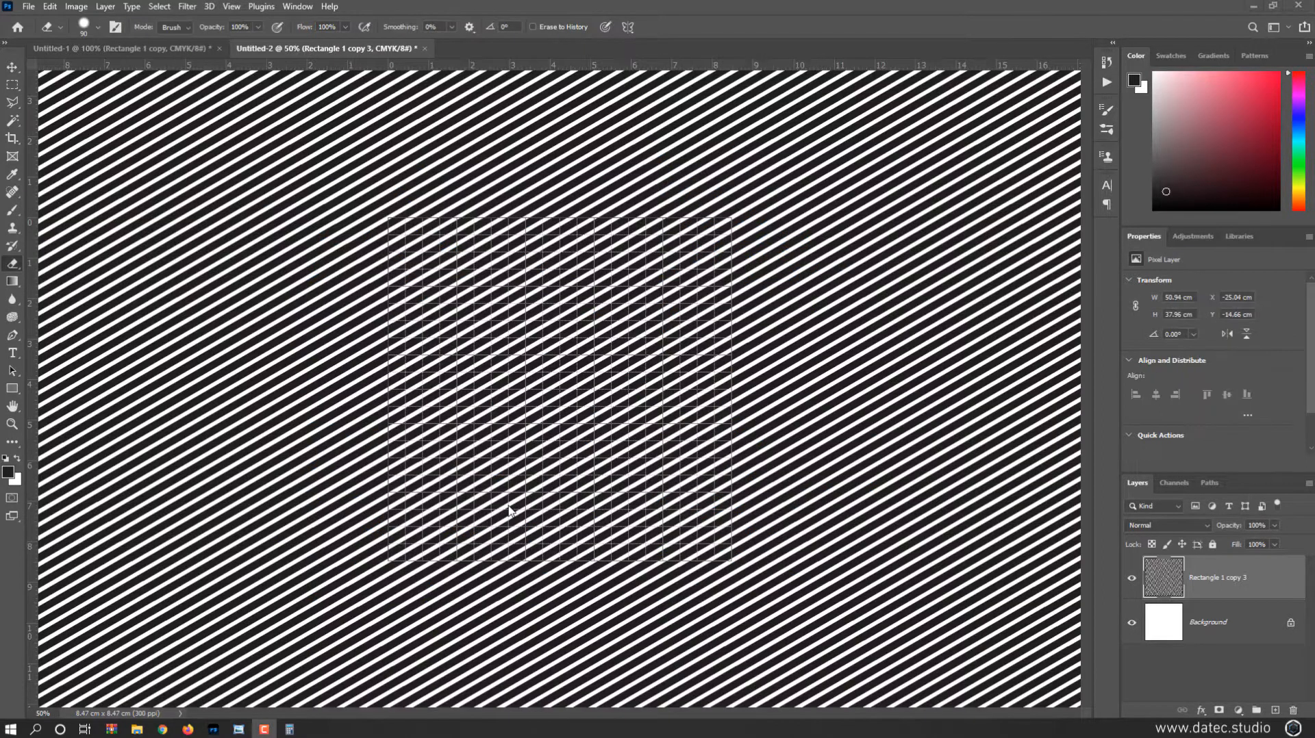
# Step: Undo the last edits to return the diagonal stripes to a shape layer with the canvas selected, and rasterize that layer
pyautogui.click(171, 48)
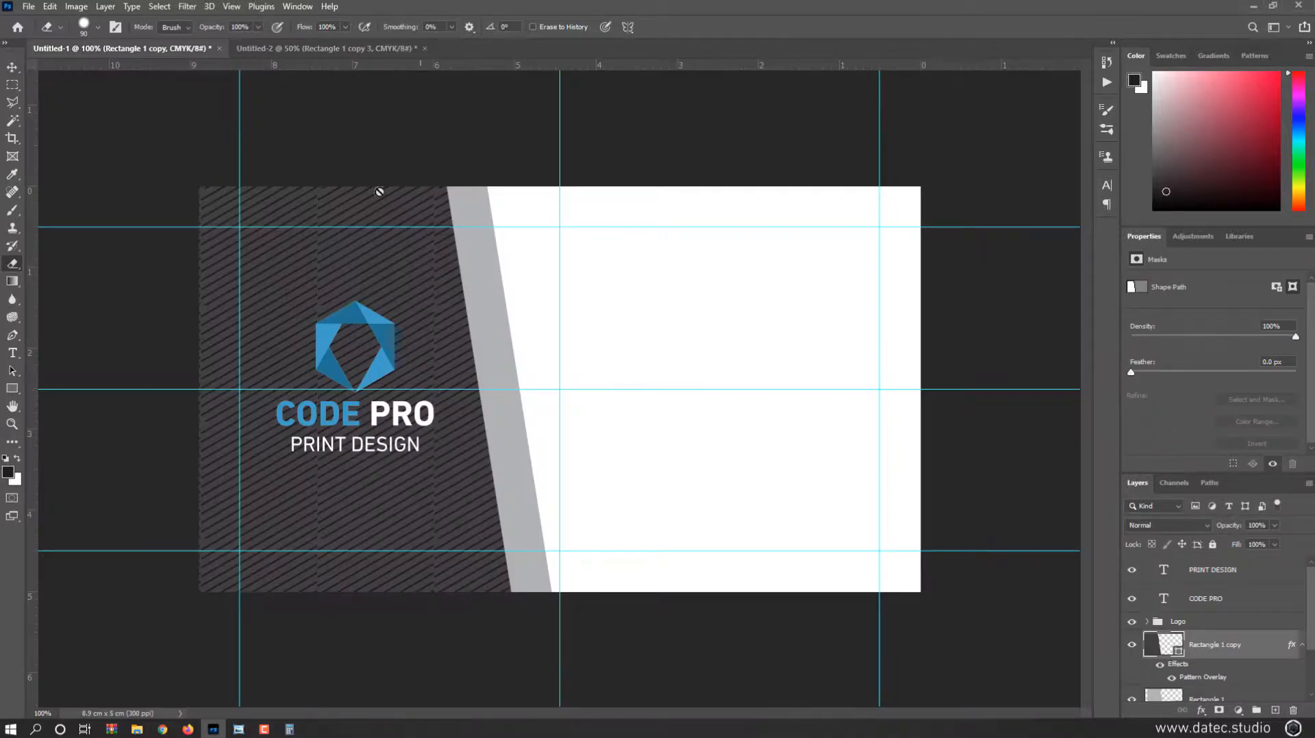
pyautogui.click(352, 49)
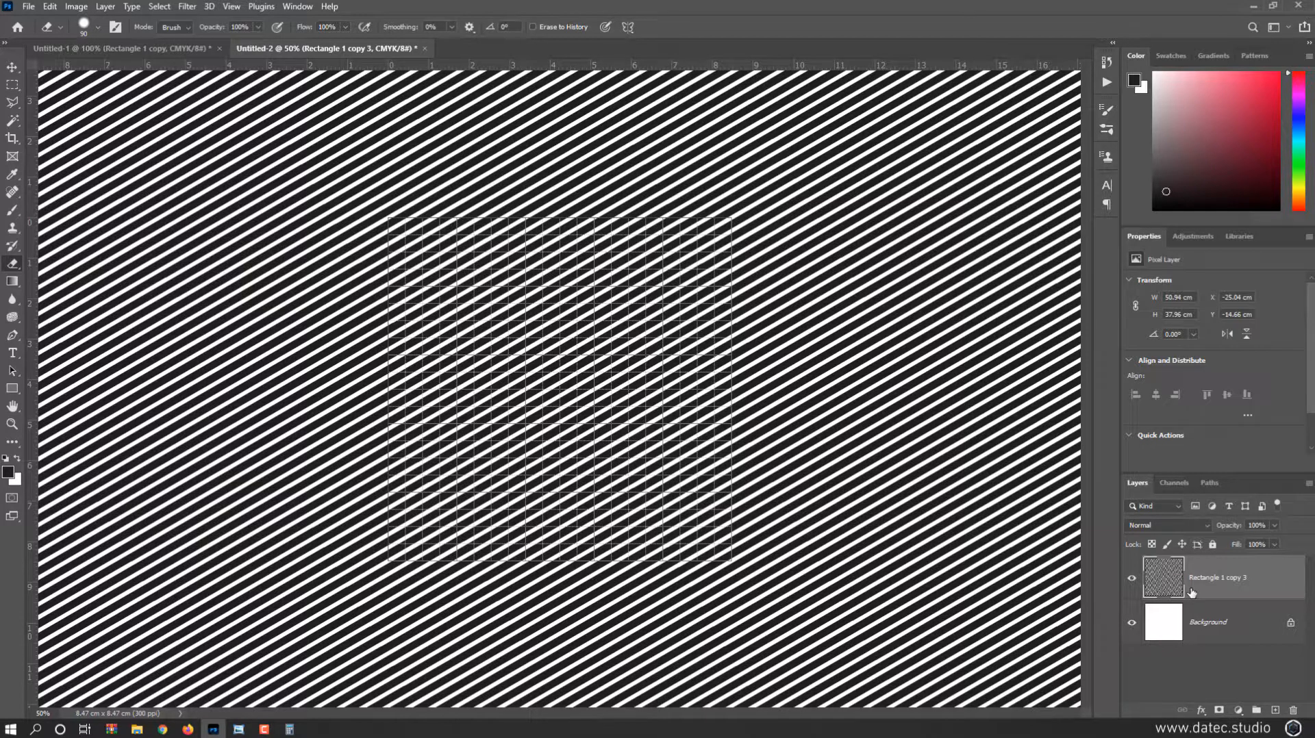
pyautogui.hotkey('ctrl', 'z')
pyautogui.hotkey('ctrl', 'z')
pyautogui.hotkey('ctrl', 'z')
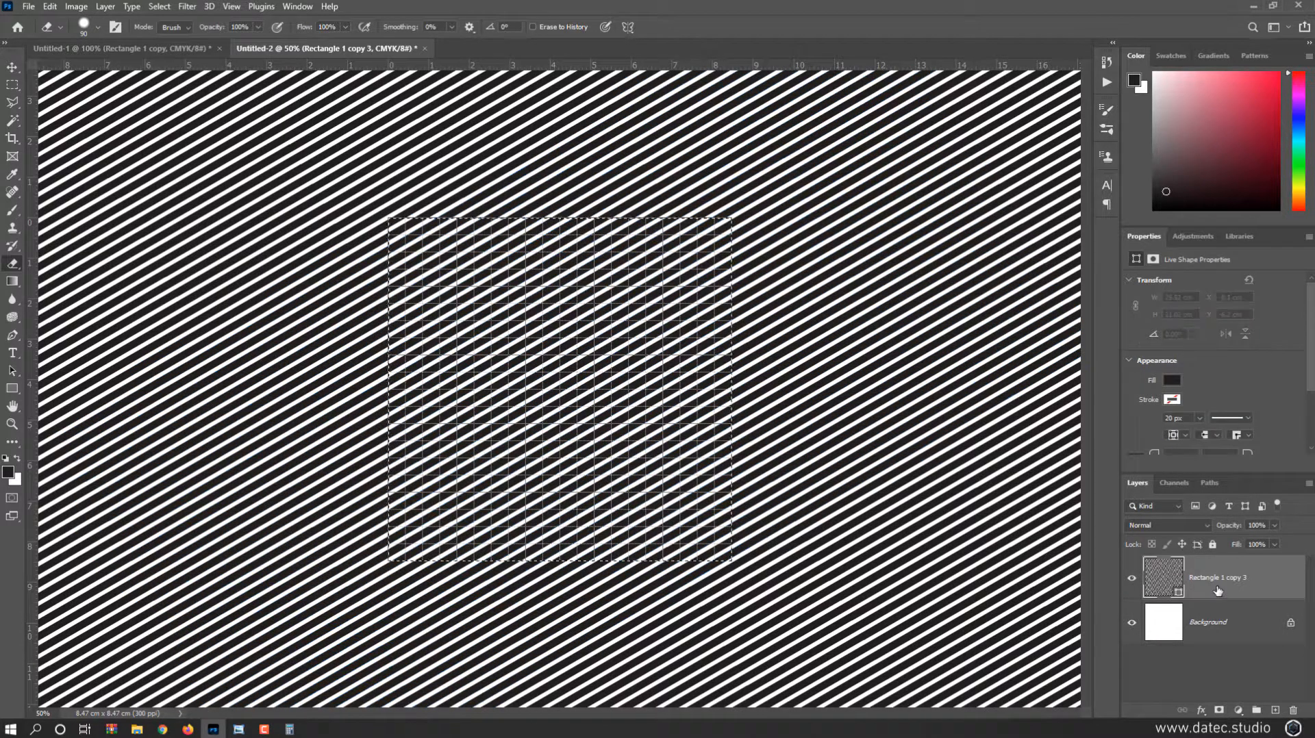
pyautogui.rightClick(1218, 591)
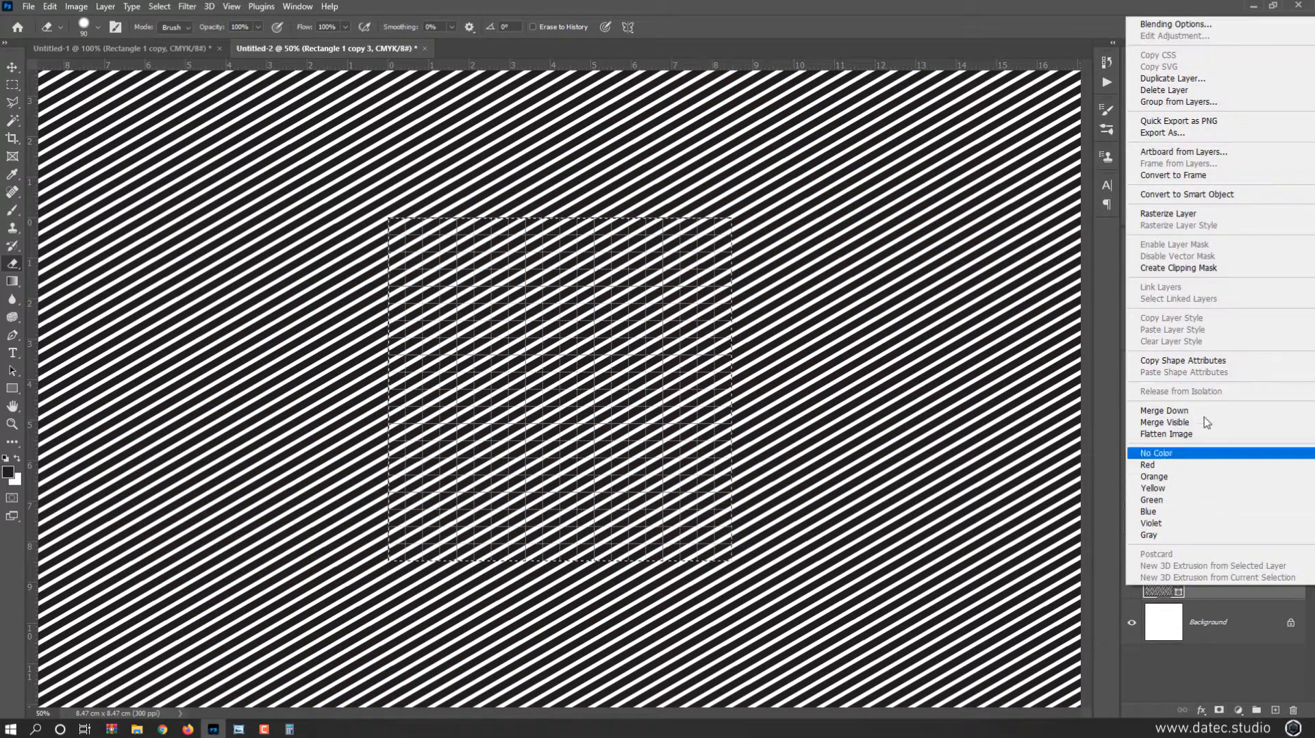
pyautogui.click(1195, 216)
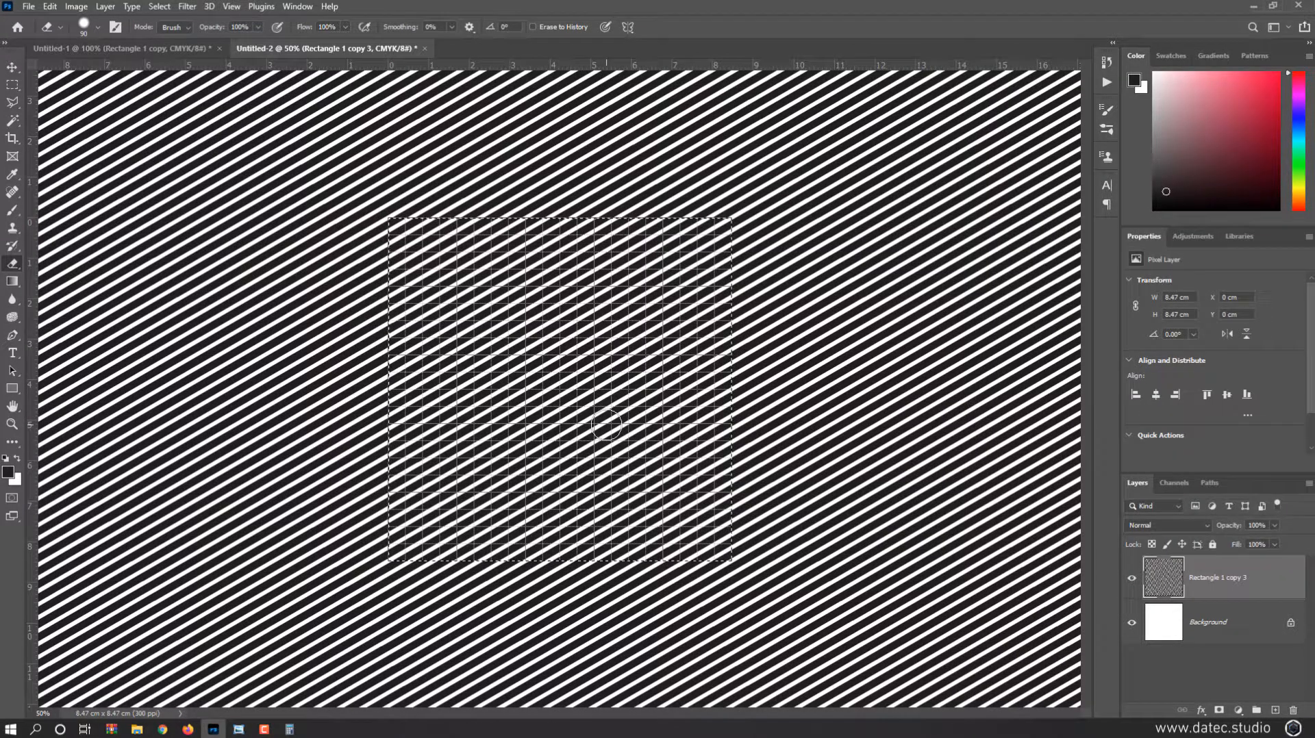
# Step: Crop the stripe document to the selected canvas area and turn off Pattern Preview
pyautogui.press('c')
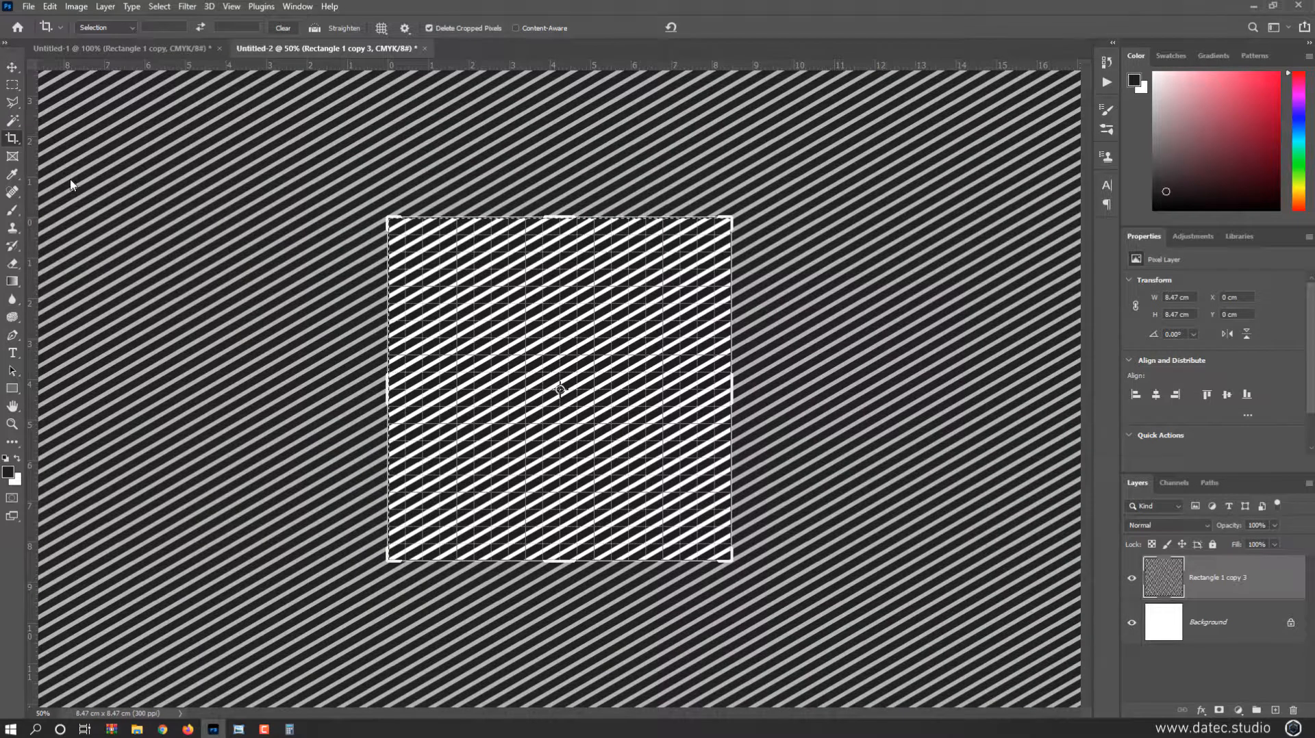
pyautogui.click(599, 386)
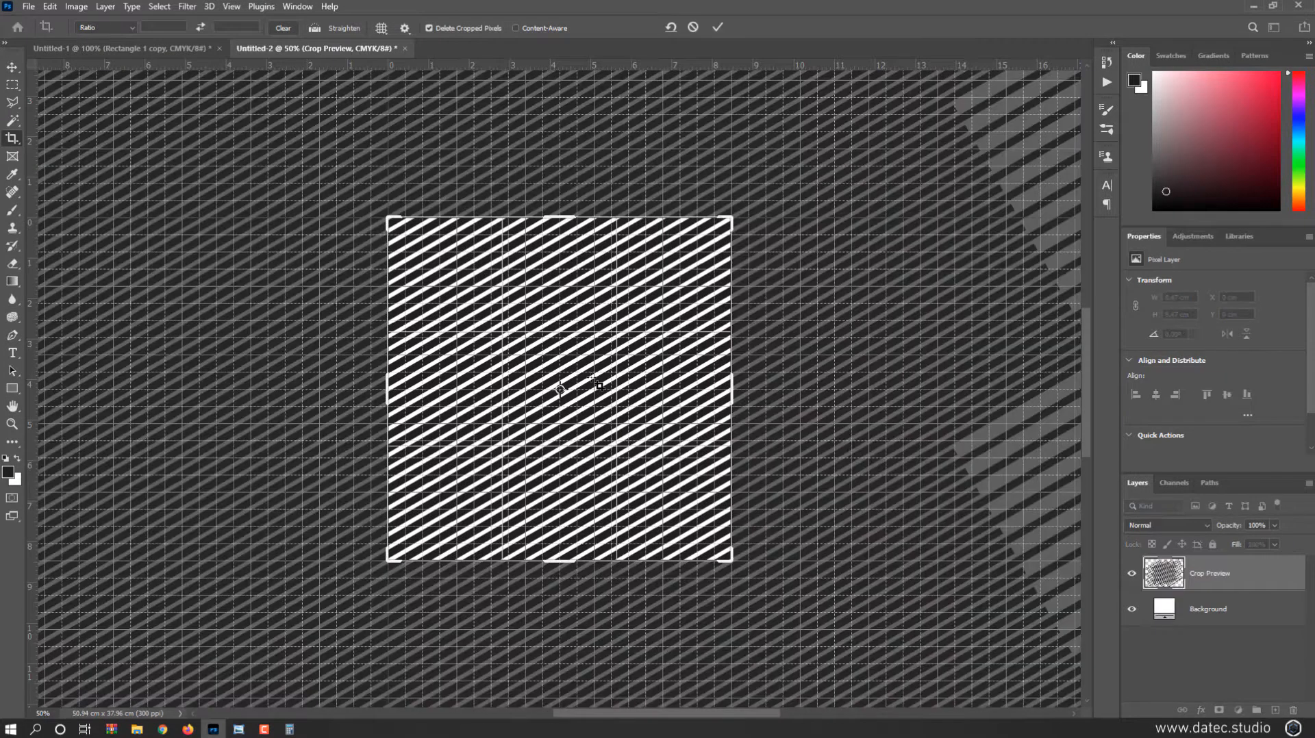
pyautogui.press('Return')
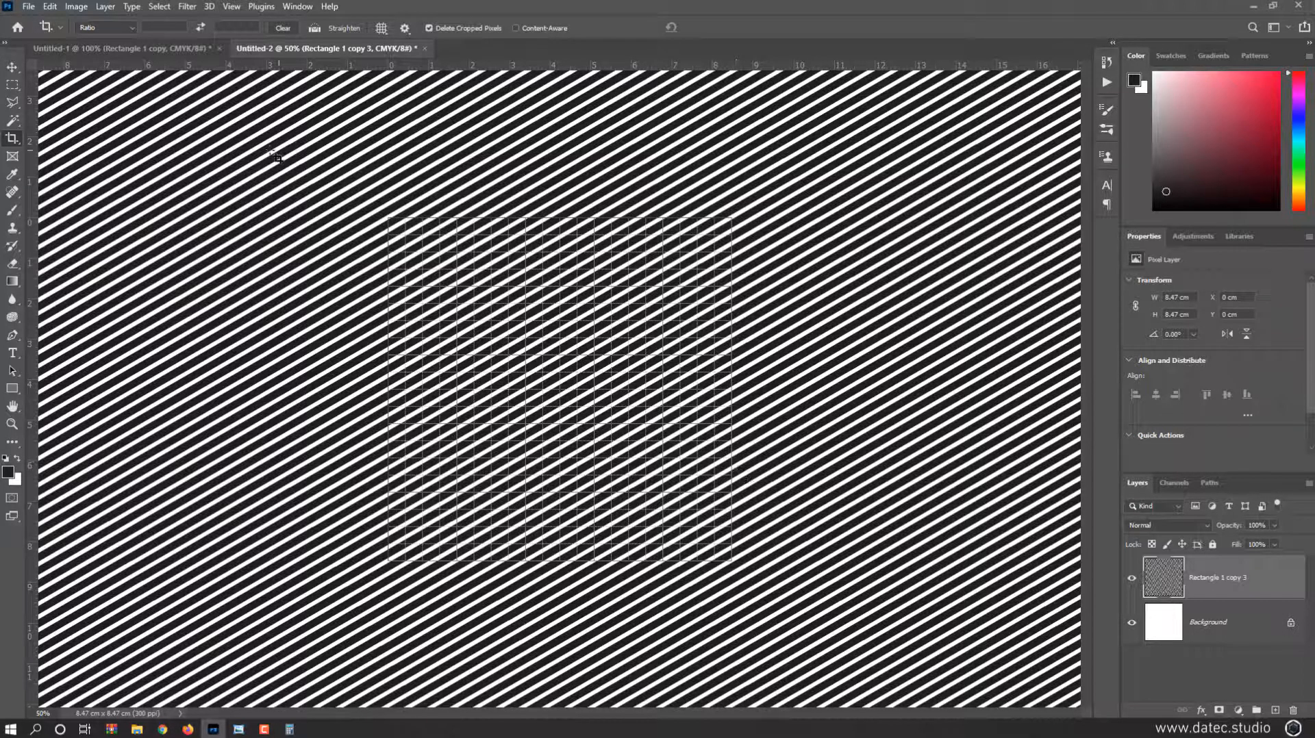
pyautogui.click(231, 7)
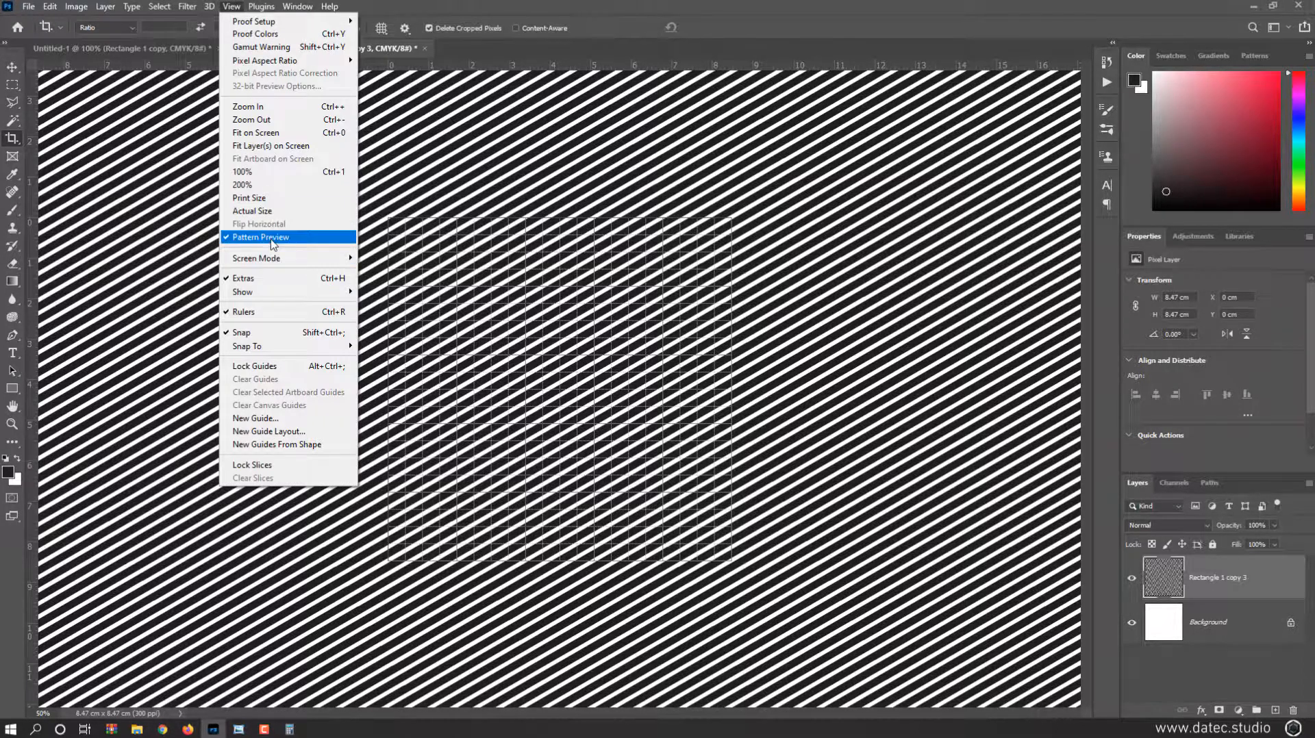
pyautogui.click(270, 237)
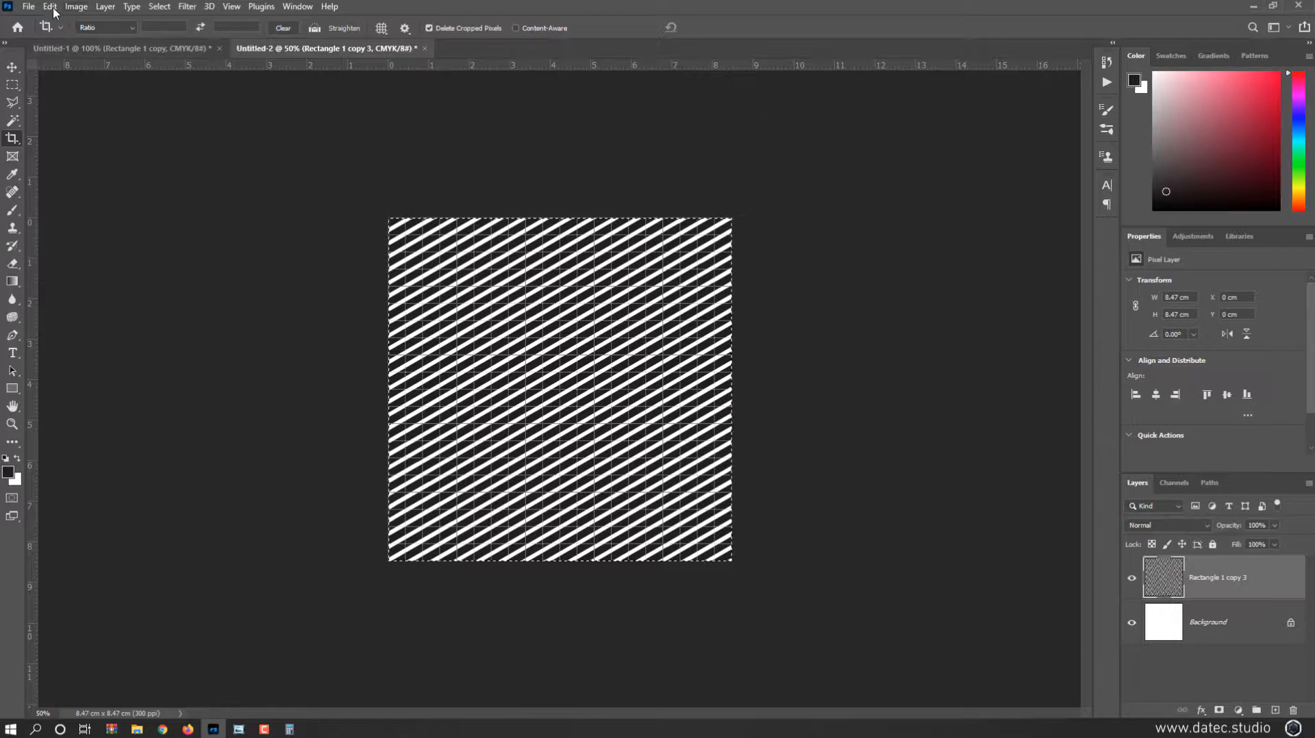
# Step: Select the whole canvas and define the diagonal stripes as a new pattern
pyautogui.hotkey('ctrl', 'a')
pyautogui.click(50, 7)
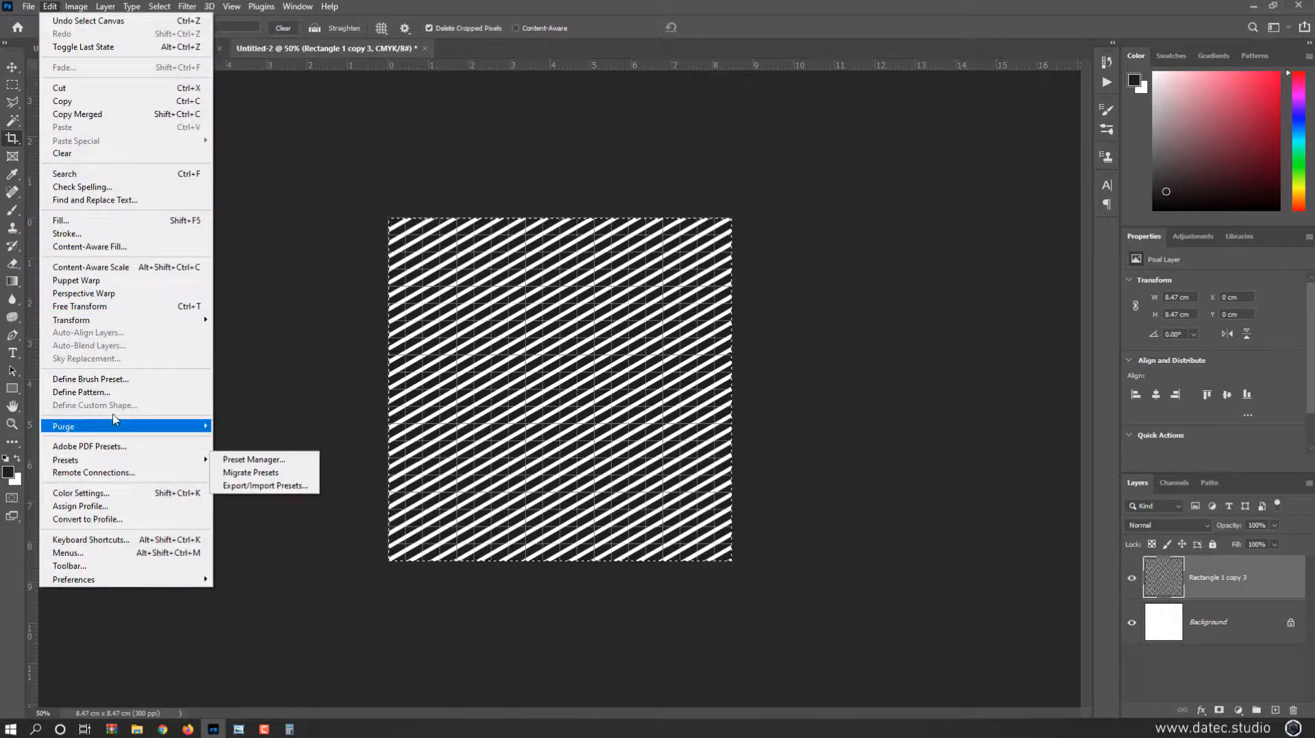
pyautogui.click(102, 392)
pyautogui.click(793, 226)
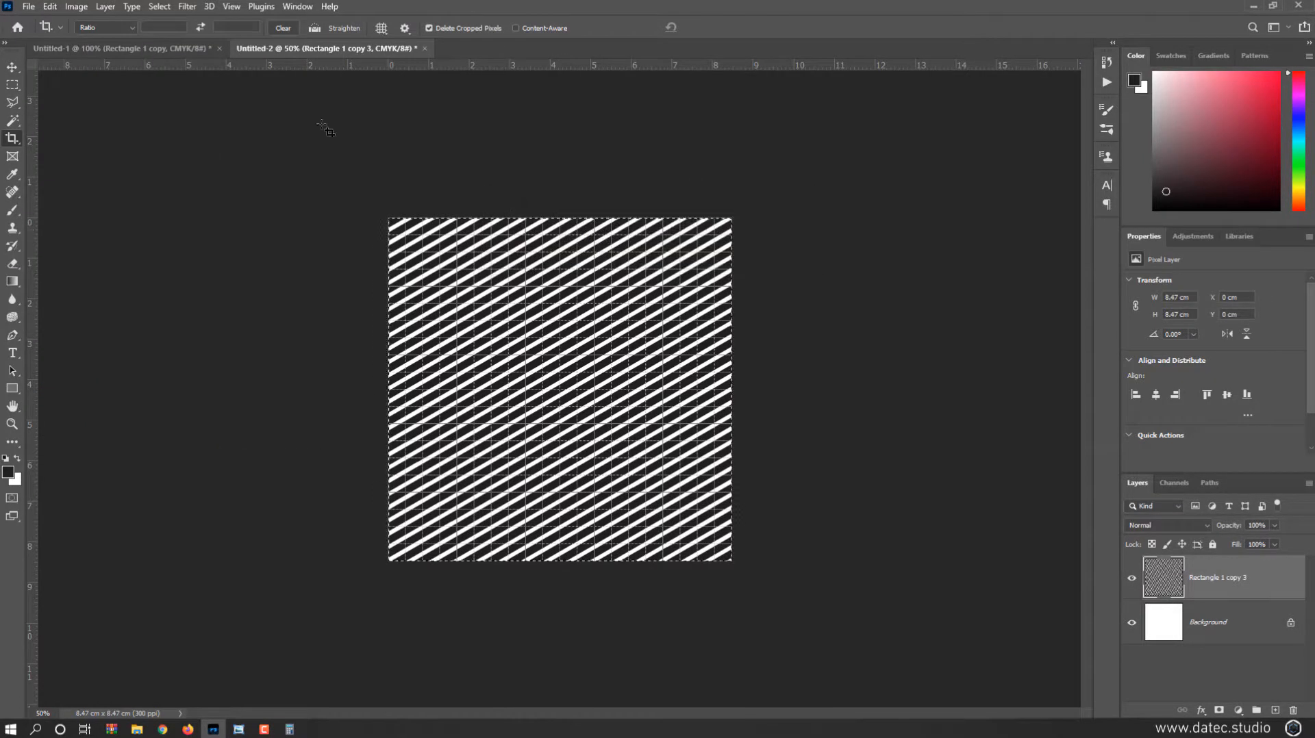
# Step: Switch to the business card document and set the dark panel's Pattern Overlay to the newly defined diagonal stripe pattern
pyautogui.click(175, 48)
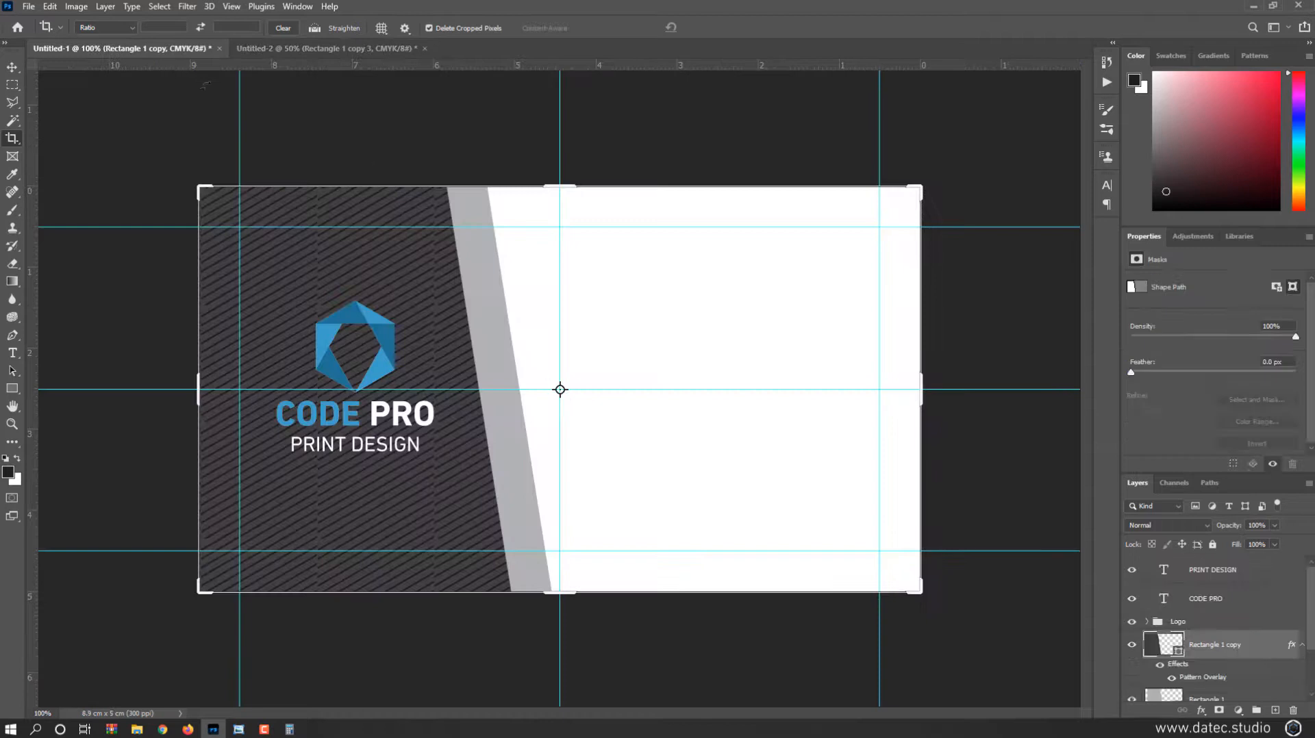
pyautogui.doubleClick(1290, 646)
pyautogui.click(678, 399)
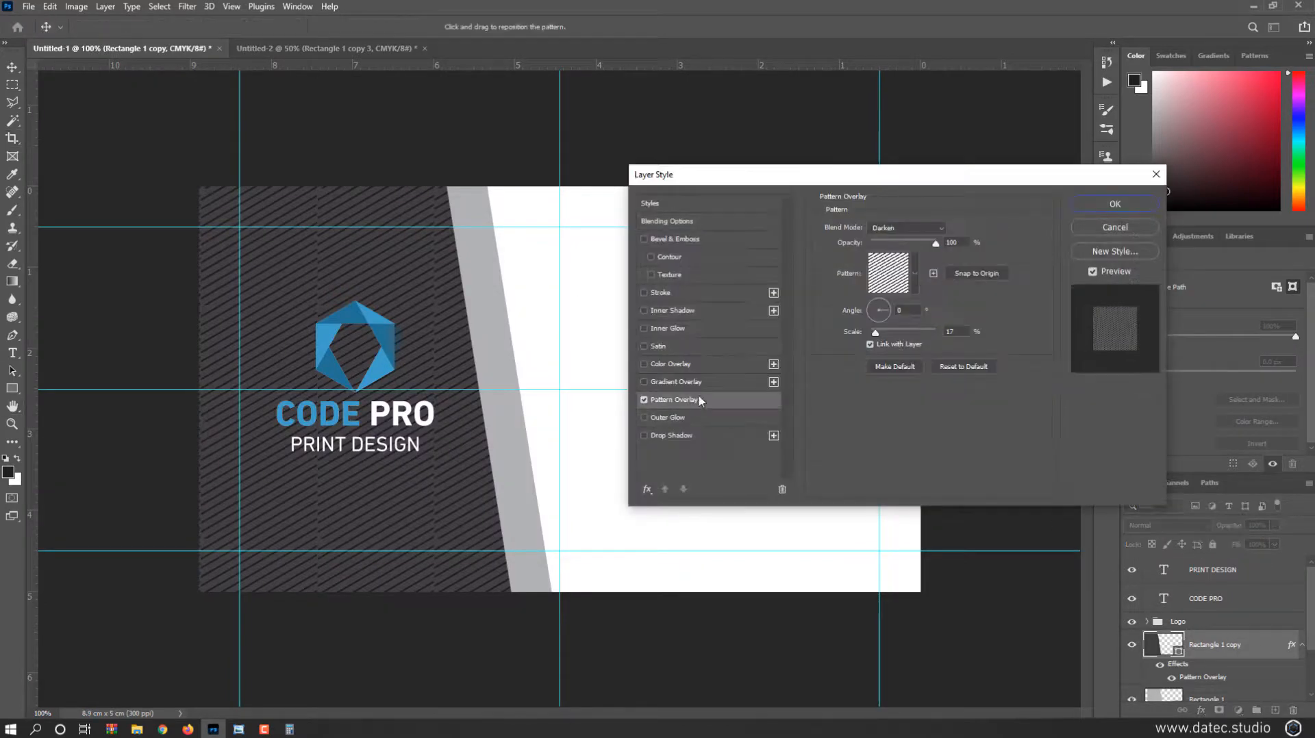
pyautogui.click(915, 271)
pyautogui.click(779, 377)
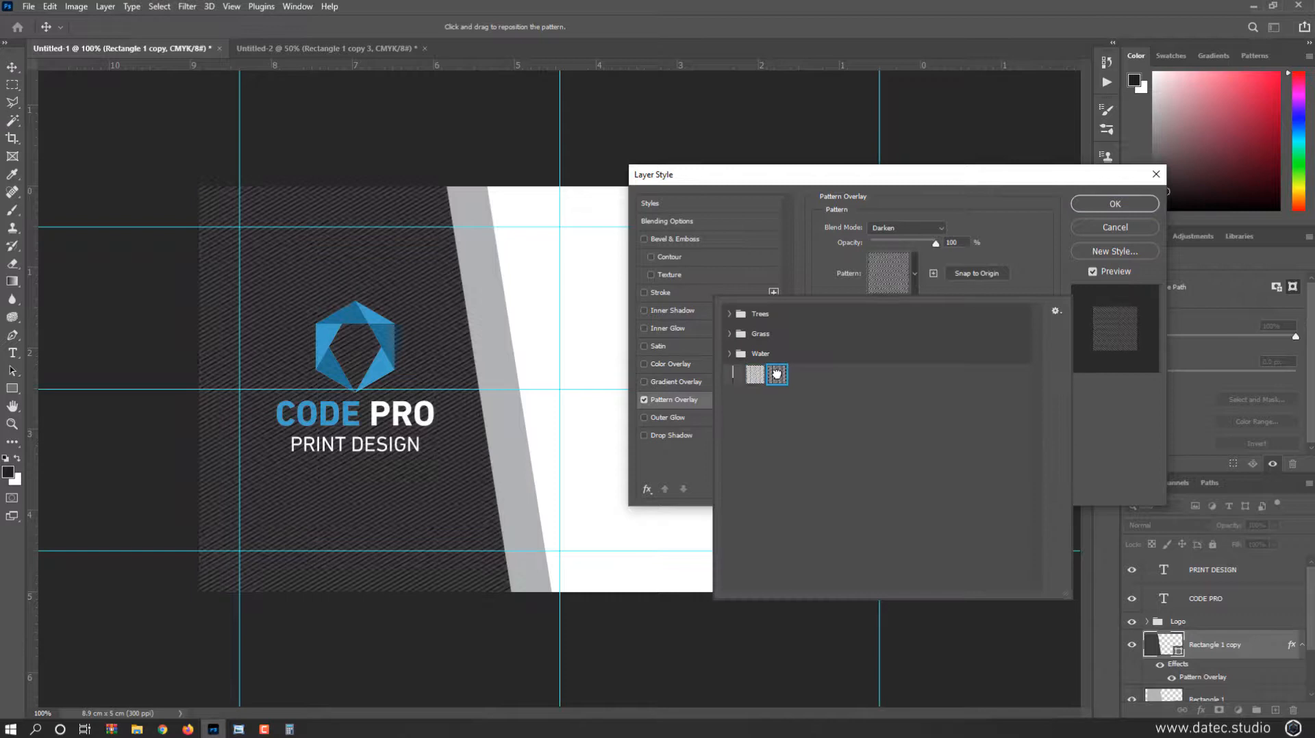
# Step: Set the dark panel's Pattern Overlay scale to 15%, apply the layer style, and inspect the stripes up close
pyautogui.click(967, 238)
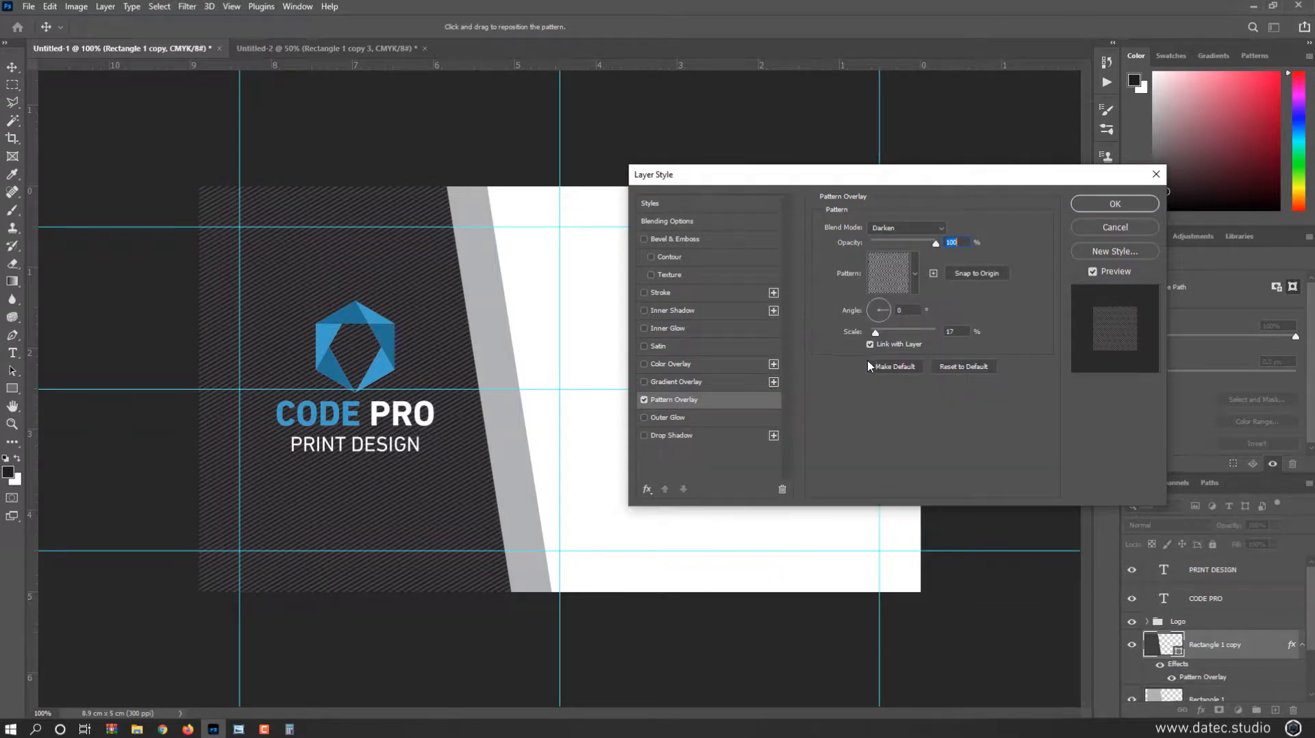
pyautogui.moveTo(876, 334); pyautogui.dragTo(876, 335)
pyautogui.moveTo(957, 331); pyautogui.dragTo(941, 331)
pyautogui.write('10')
pyautogui.write('15')
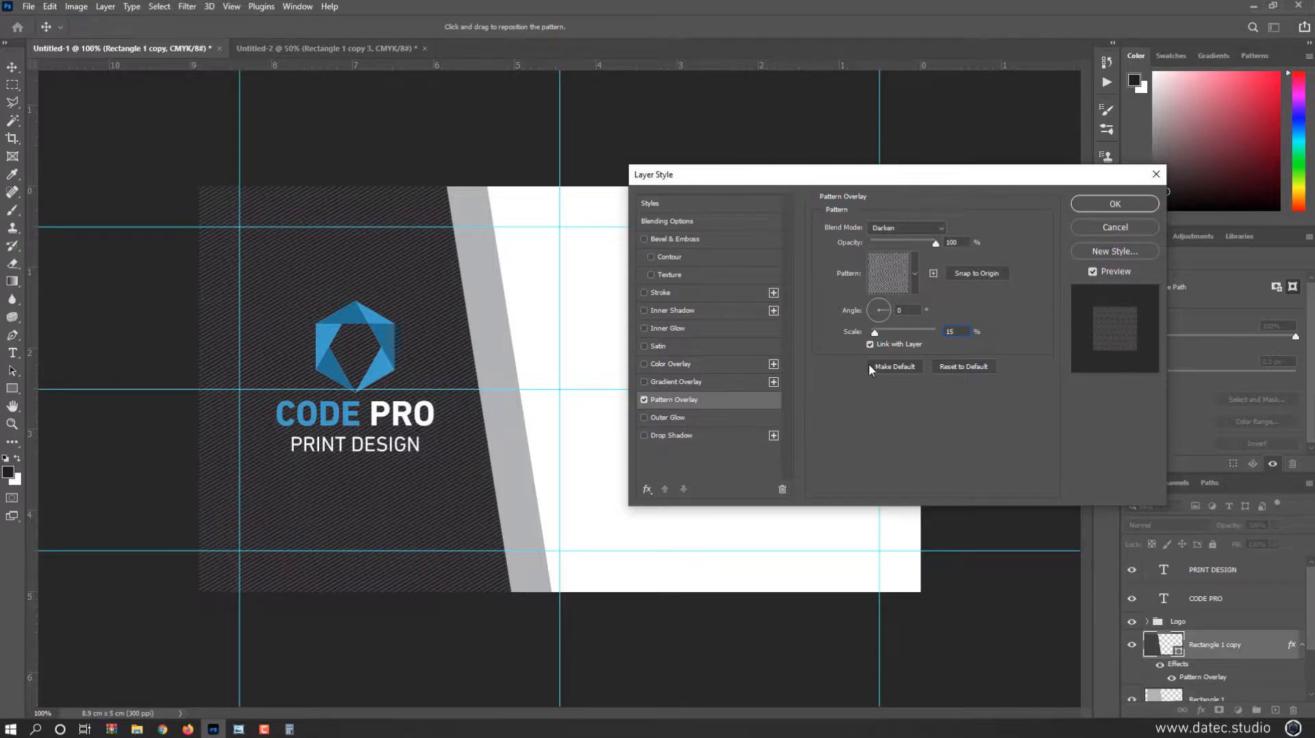
pyautogui.click(1093, 202)
pyautogui.press('c')
pyautogui.scroll(3, 409, 385)
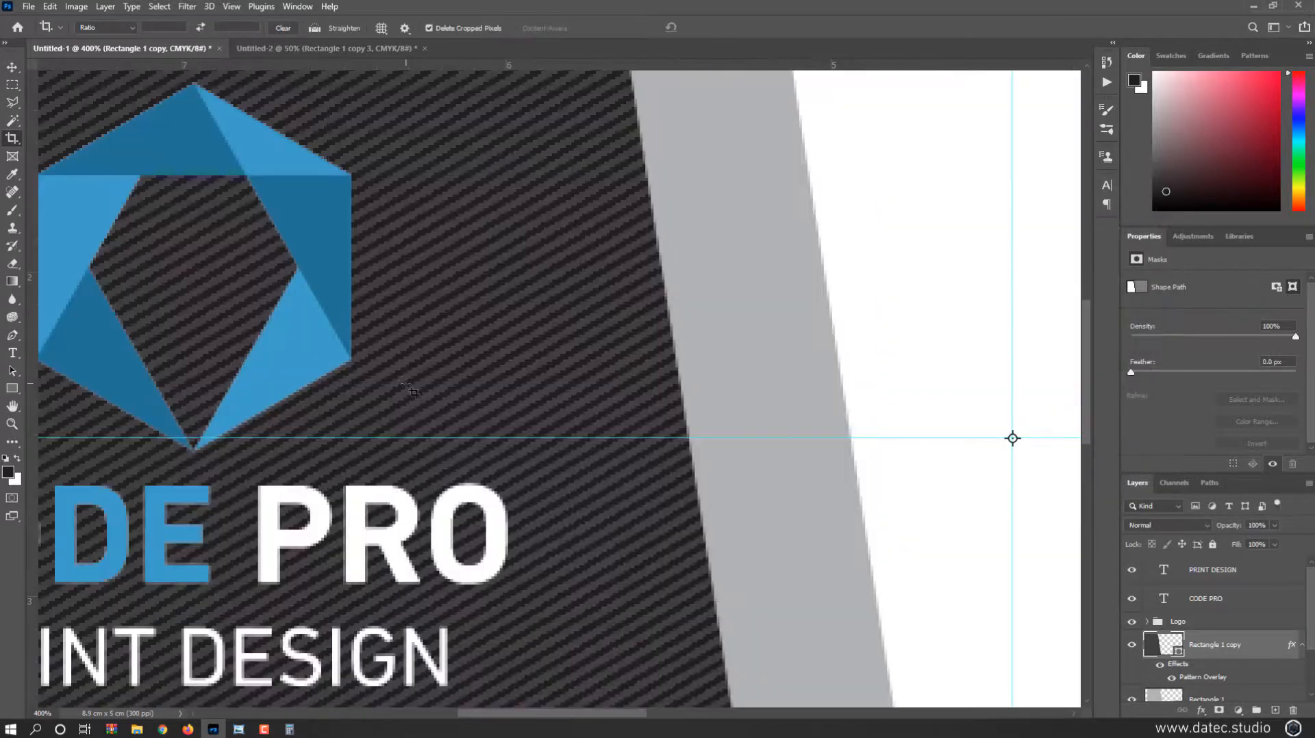
pyautogui.click(13, 66)
pyautogui.scroll(-2, 483, 364)
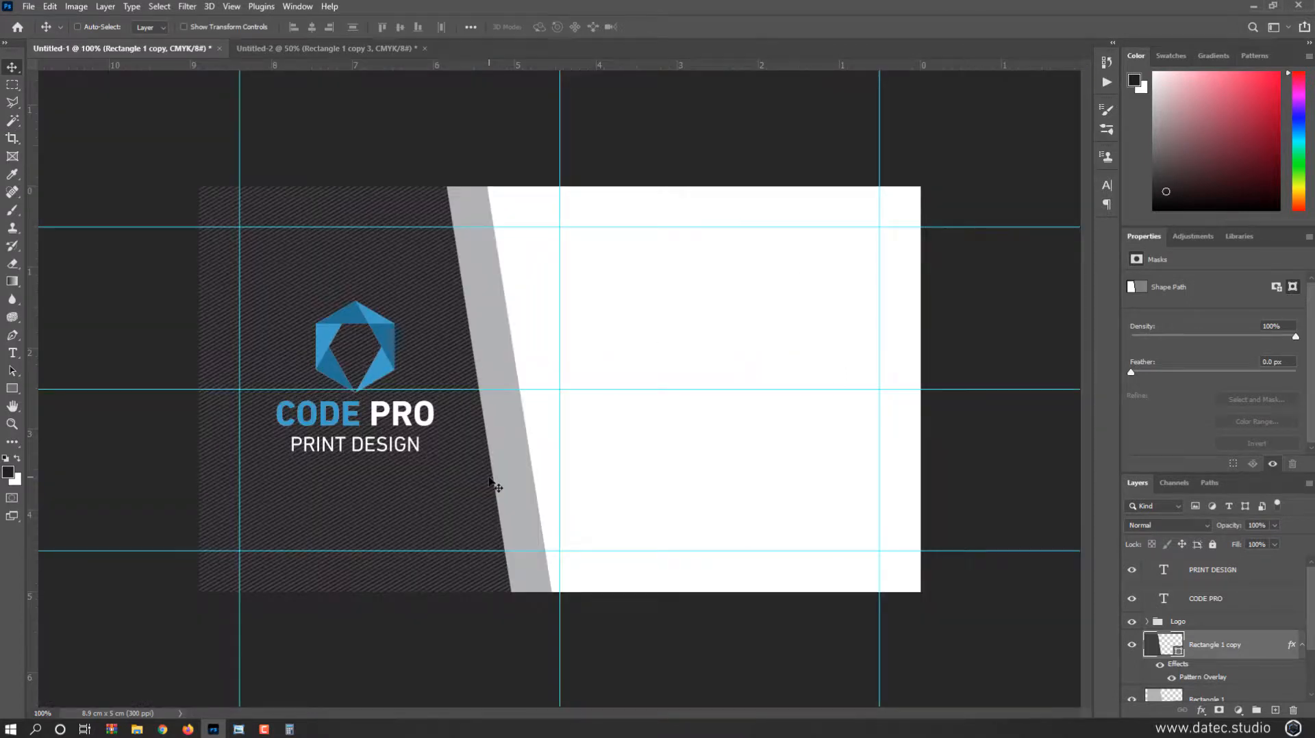
pyautogui.doubleClick(1289, 646)
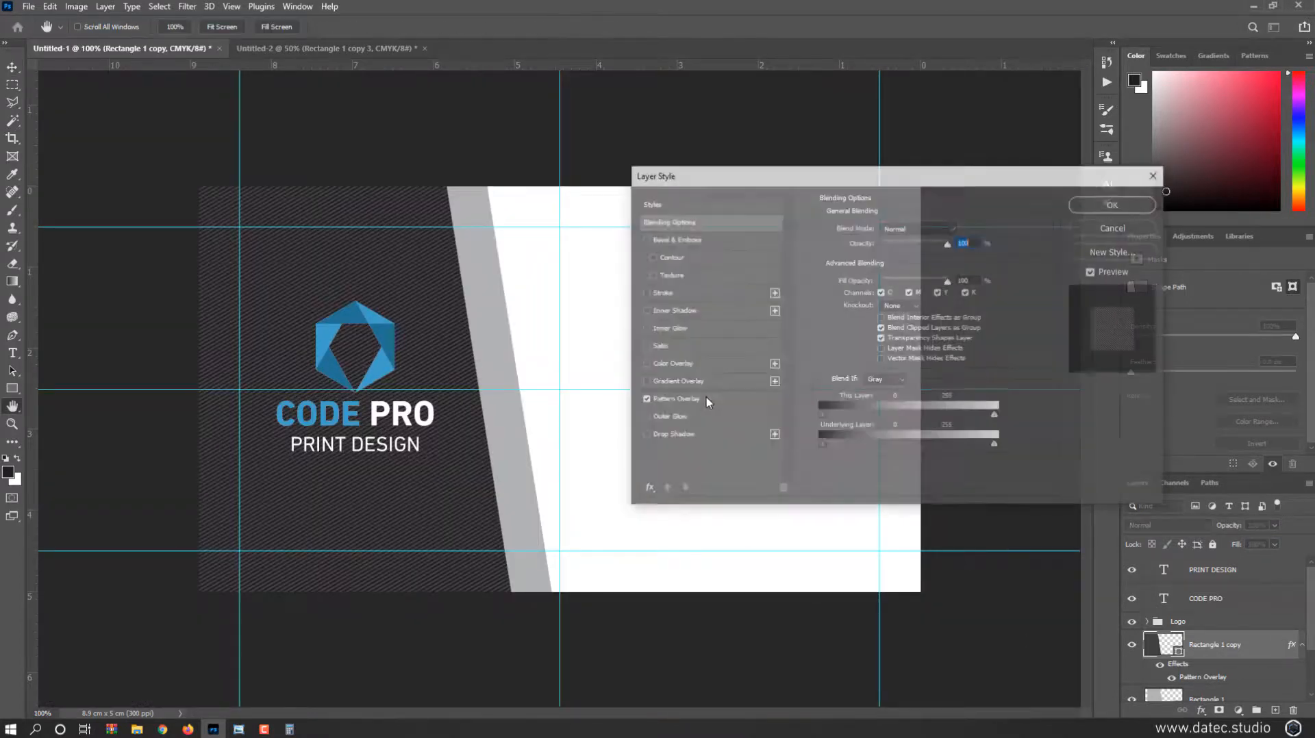
pyautogui.click(706, 399)
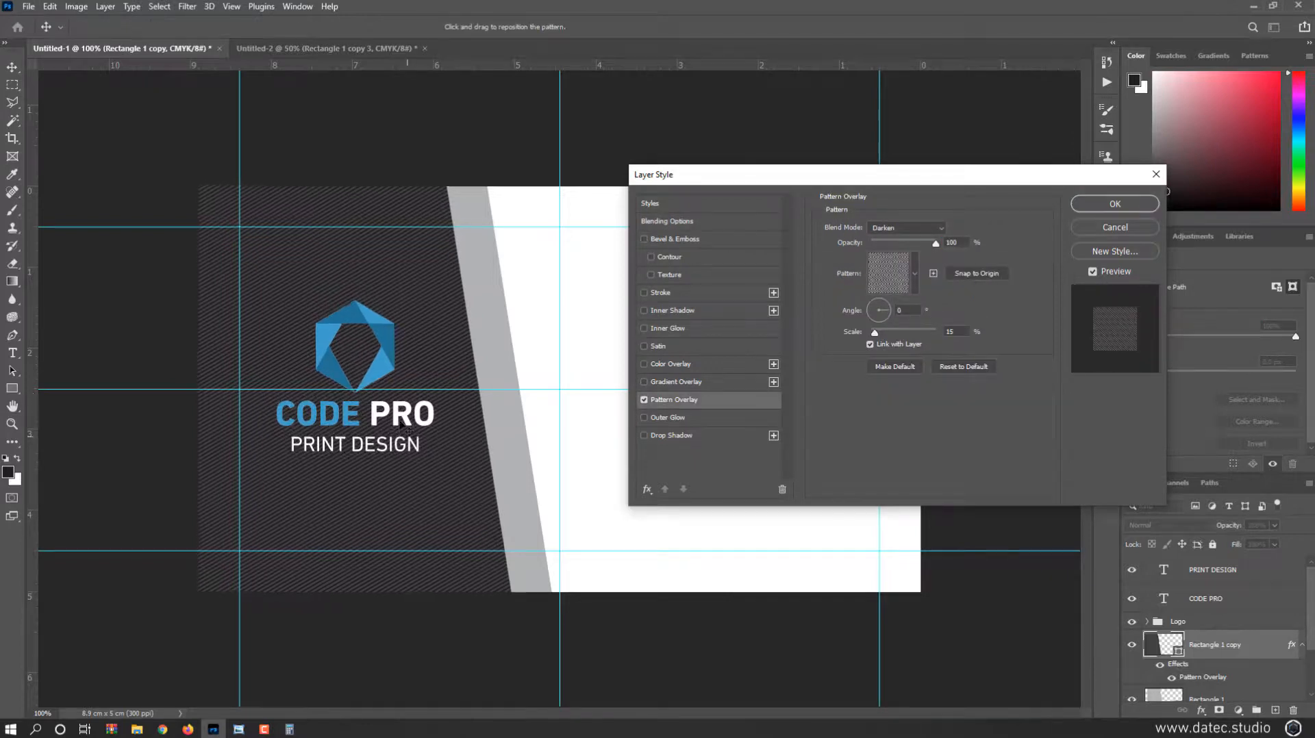
pyautogui.moveTo(876, 334); pyautogui.dragTo(887, 320)
pyautogui.click(883, 303)
pyautogui.click(1113, 233)
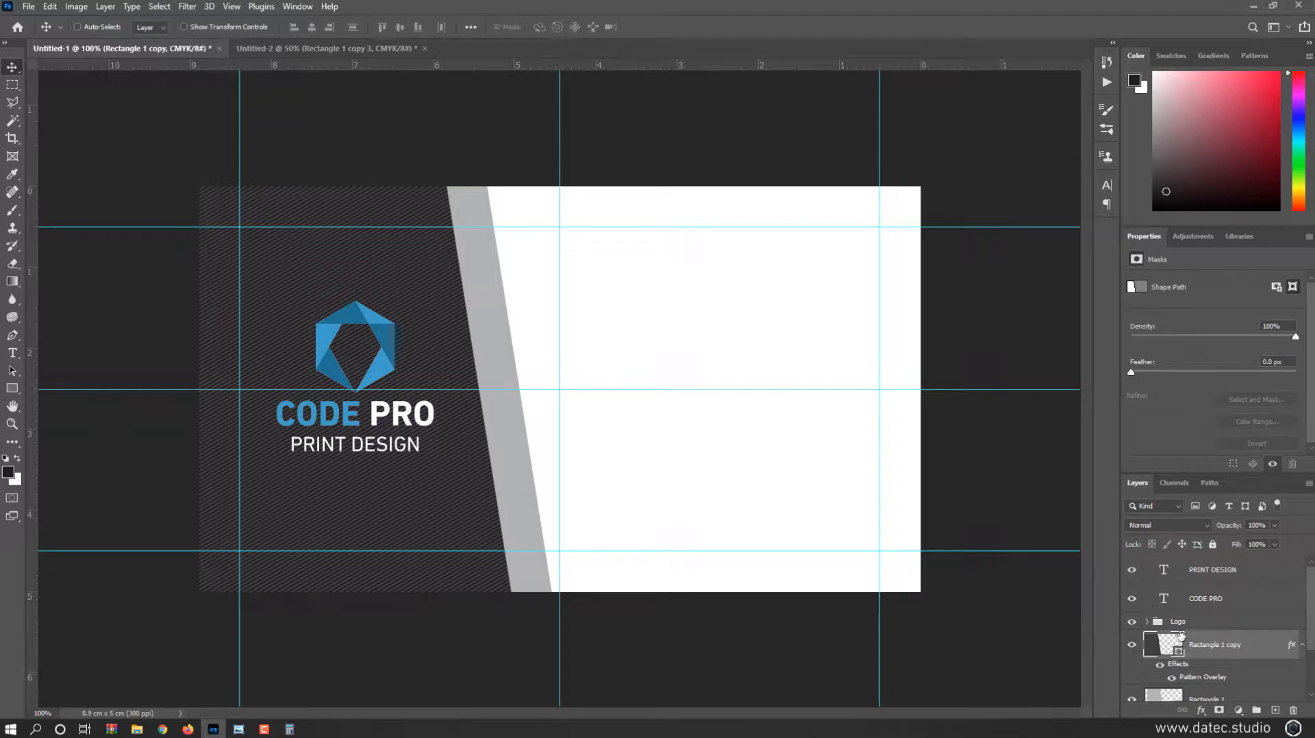
# Step: Compare the design with the reference card photo and add horizontal guides about 1.5 cm and 3.5 cm down the card
pyautogui.scroll(-2, 1178, 633)
pyautogui.keyDown('alt'); pyautogui.click(1131, 658); pyautogui.keyUp('alt')
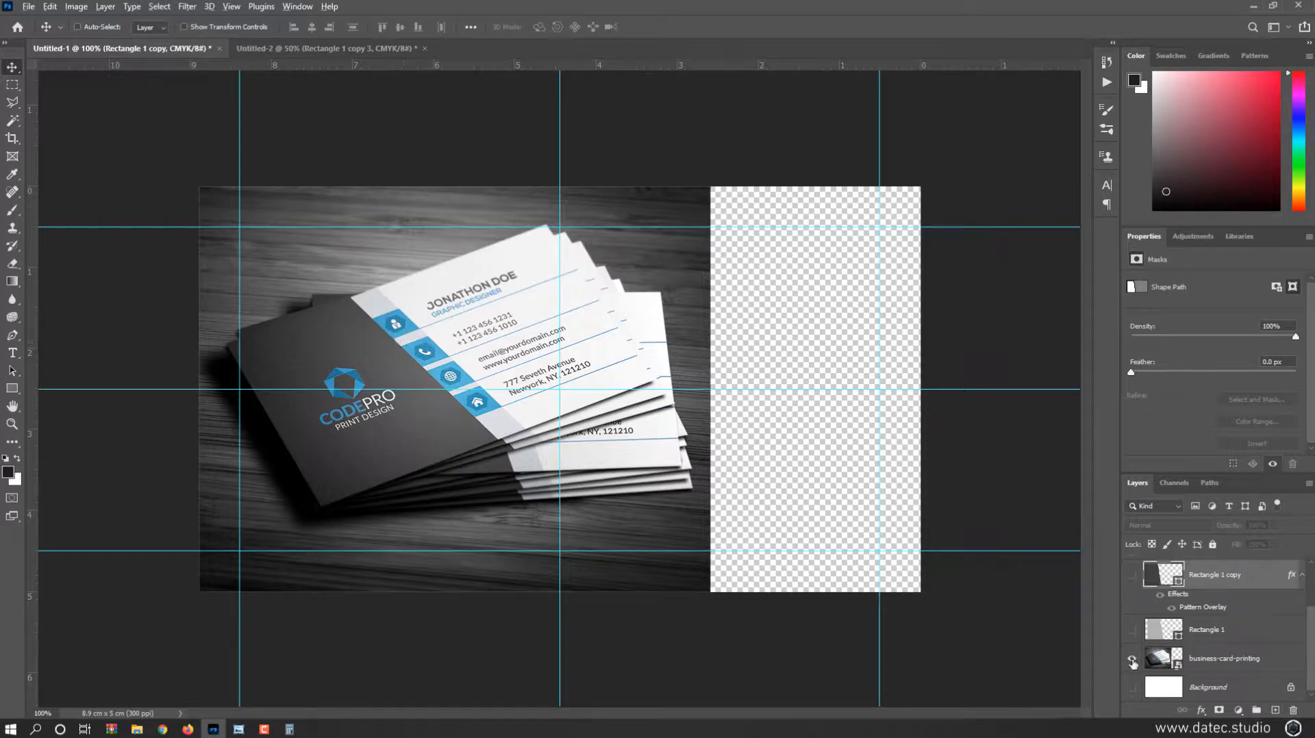
pyautogui.keyDown('alt'); pyautogui.click(1132, 661); pyautogui.keyUp('alt')
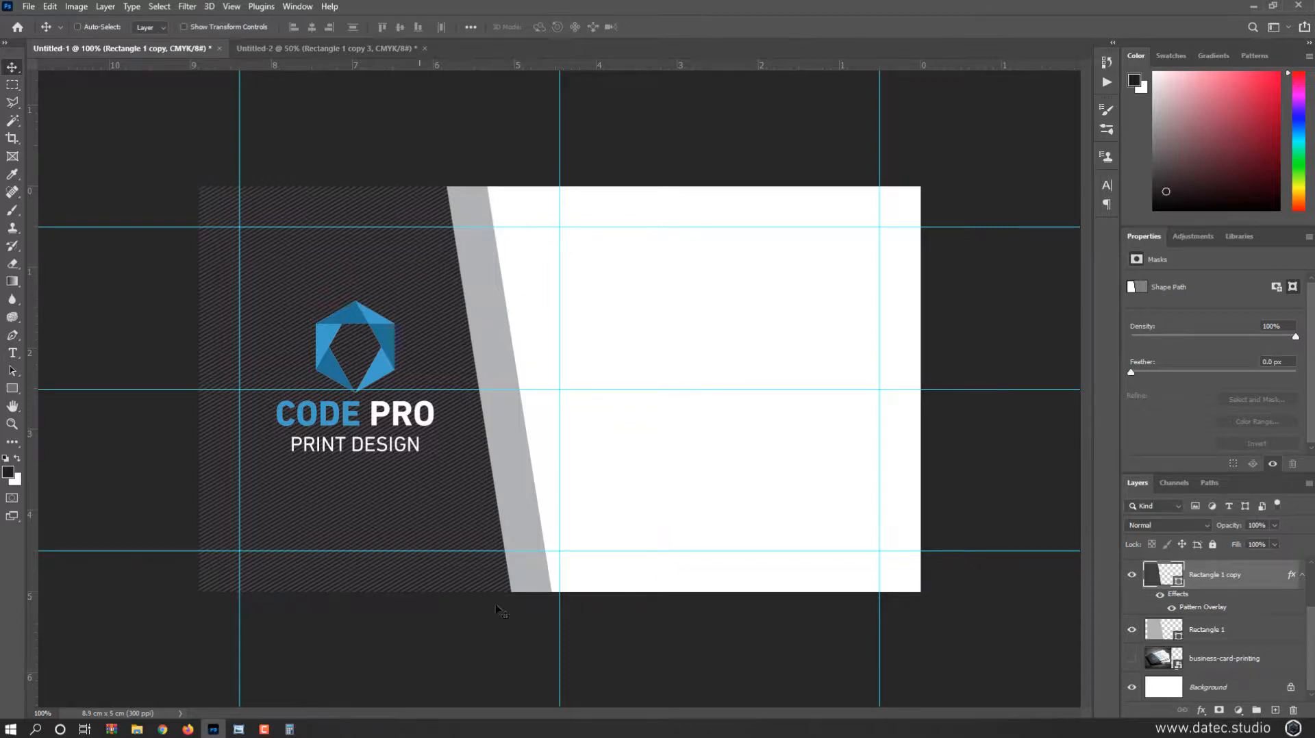
pyautogui.keyDown('alt'); pyautogui.click(1130, 661); pyautogui.keyUp('alt')
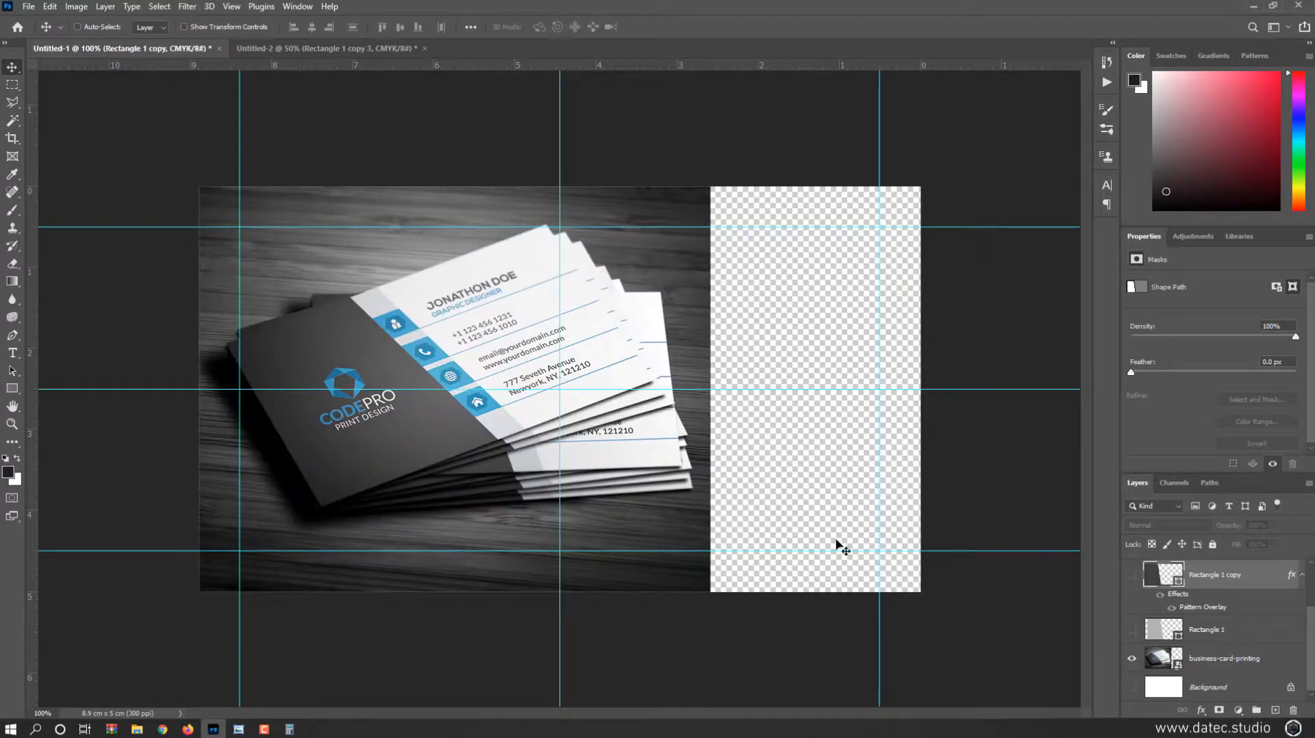
pyautogui.keyDown('alt'); pyautogui.click(1131, 662); pyautogui.keyUp('alt')
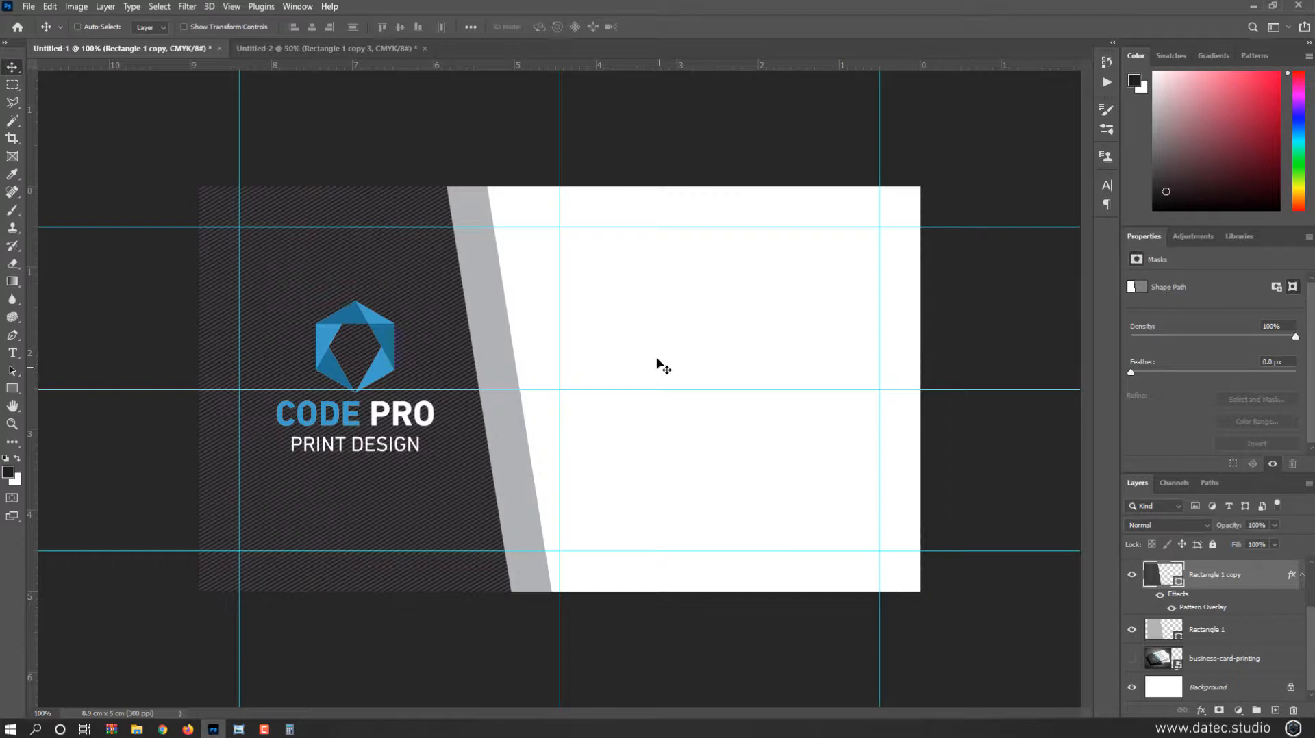
pyautogui.moveTo(584, 65); pyautogui.dragTo(582, 310)
pyautogui.moveTo(657, 65); pyautogui.dragTo(626, 471)
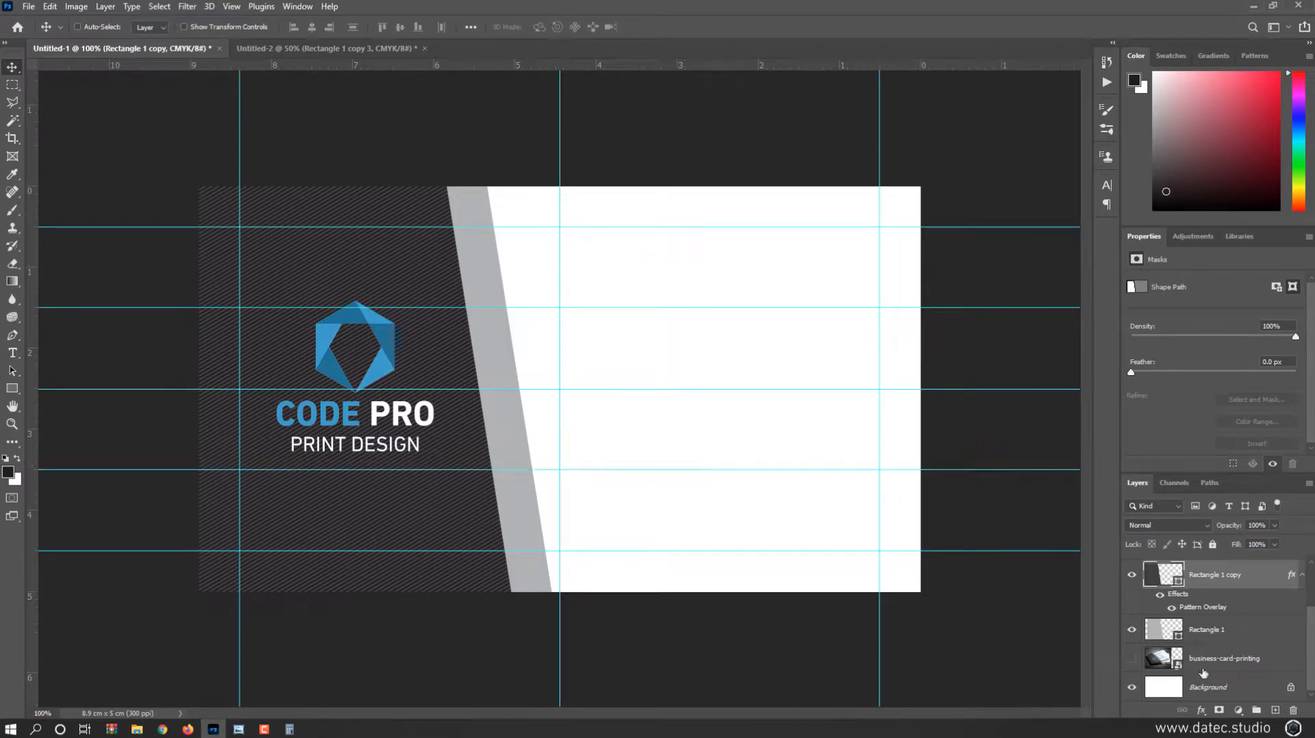
# Step: Move the light grey slanted shape about 0.3 cm to the right so its visible band beside the dark panel widens
pyautogui.click(1162, 638)
pyautogui.moveTo(511, 453); pyautogui.dragTo(534, 448)
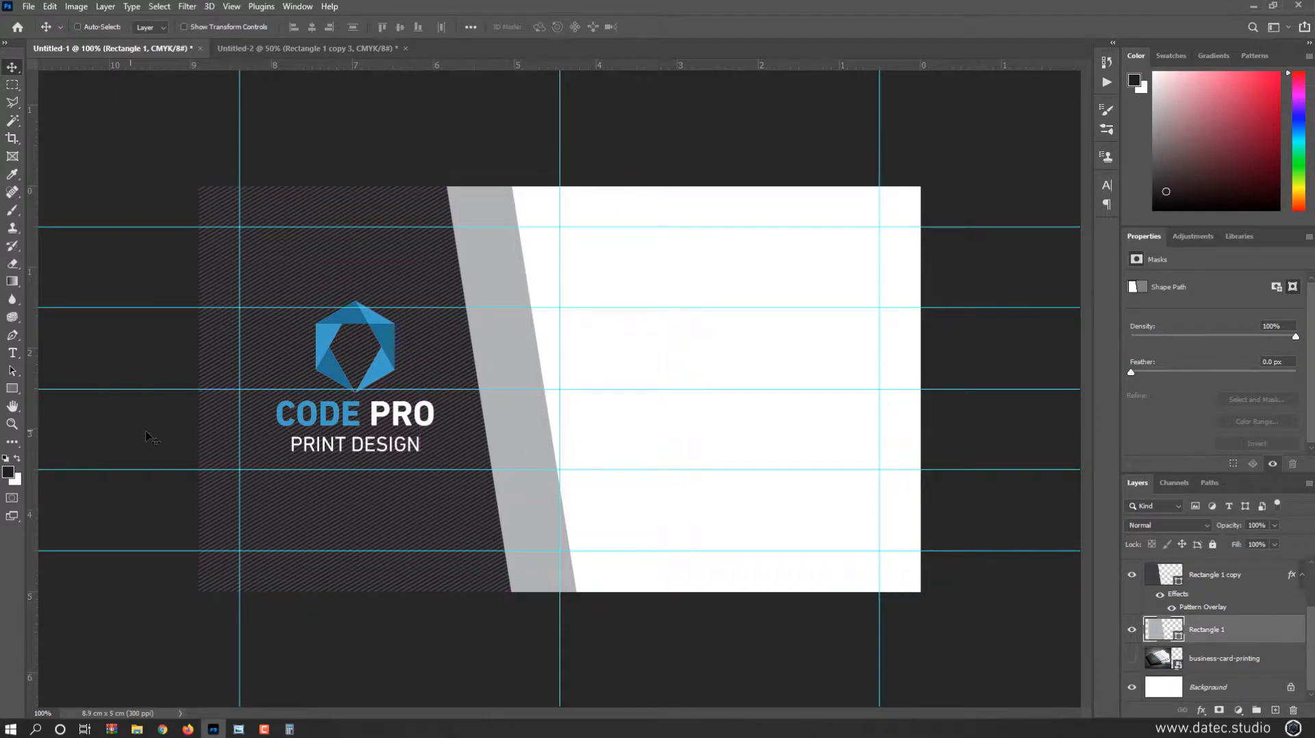
# Step: Draw a rectangle about 0.58 × 0.68 cm on the white area and fill it with the logo's light blue
pyautogui.moveTo(10, 393); pyautogui.dragTo(55, 389)
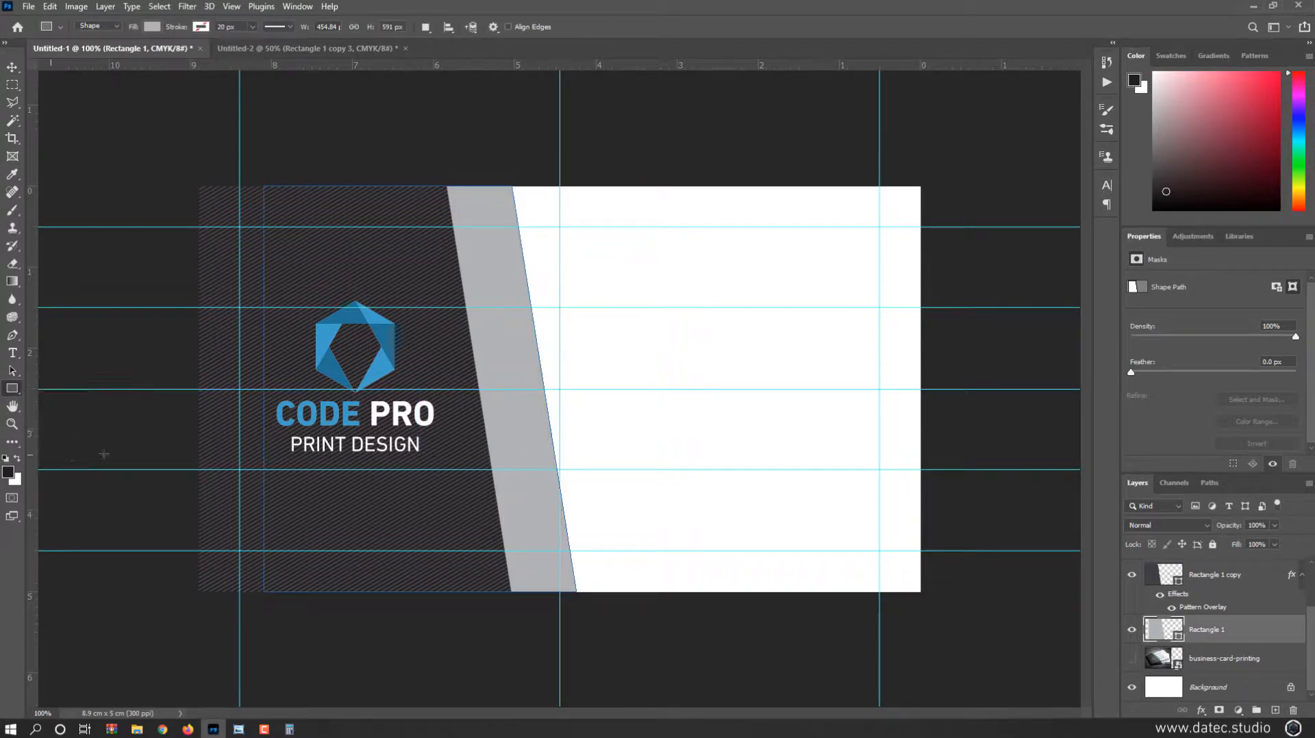
pyautogui.moveTo(636, 267); pyautogui.dragTo(682, 322)
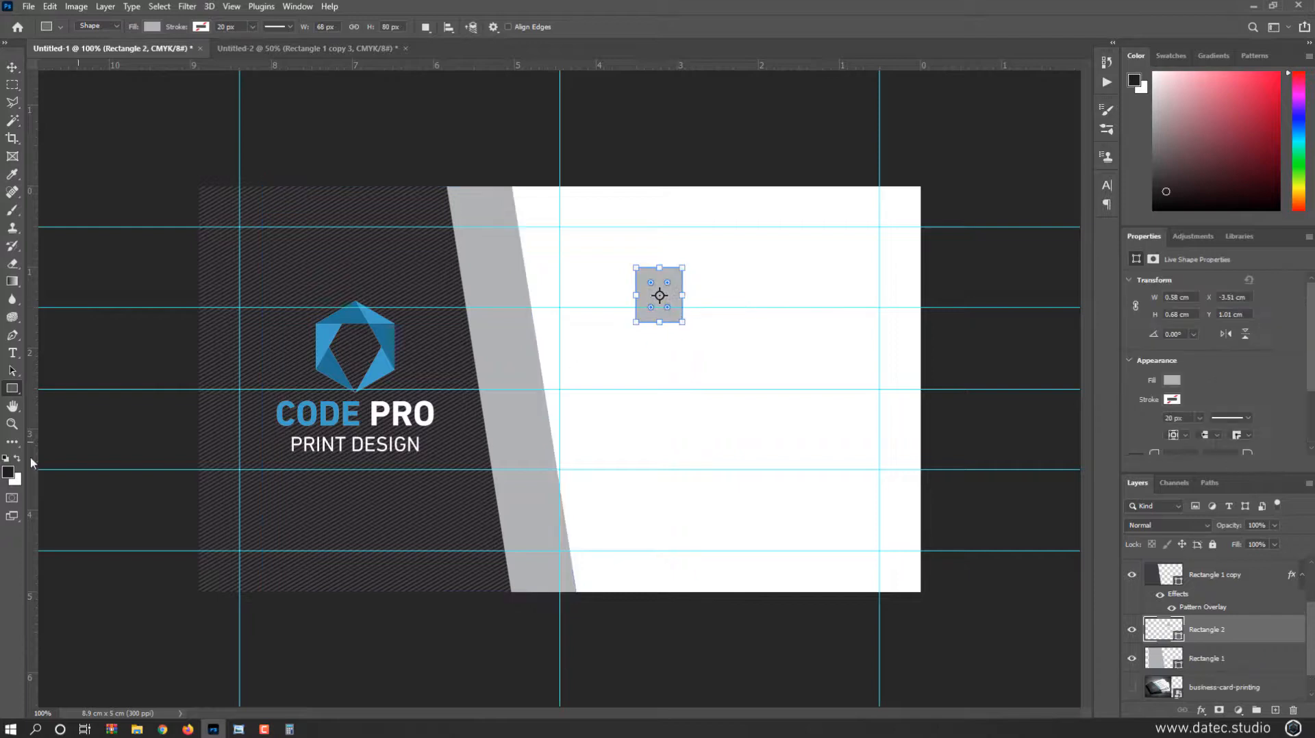
pyautogui.click(8, 474)
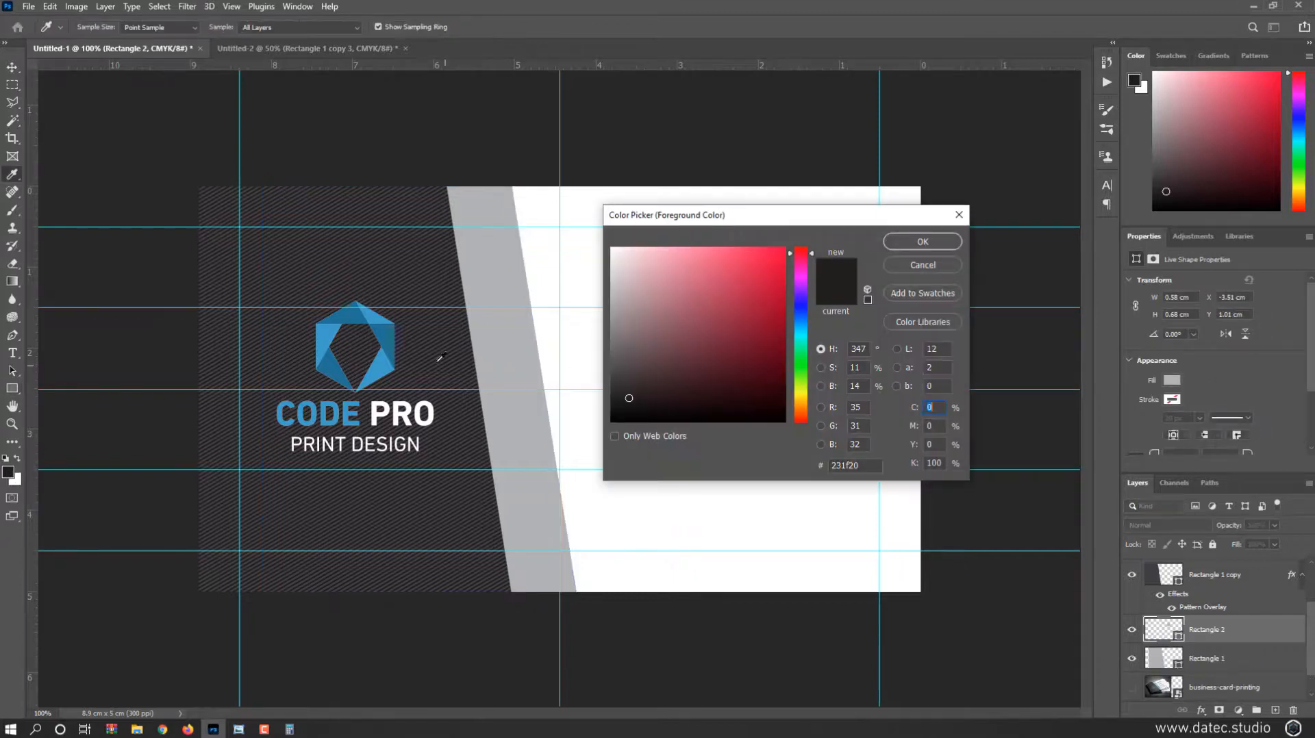
pyautogui.click(384, 361)
pyautogui.click(925, 243)
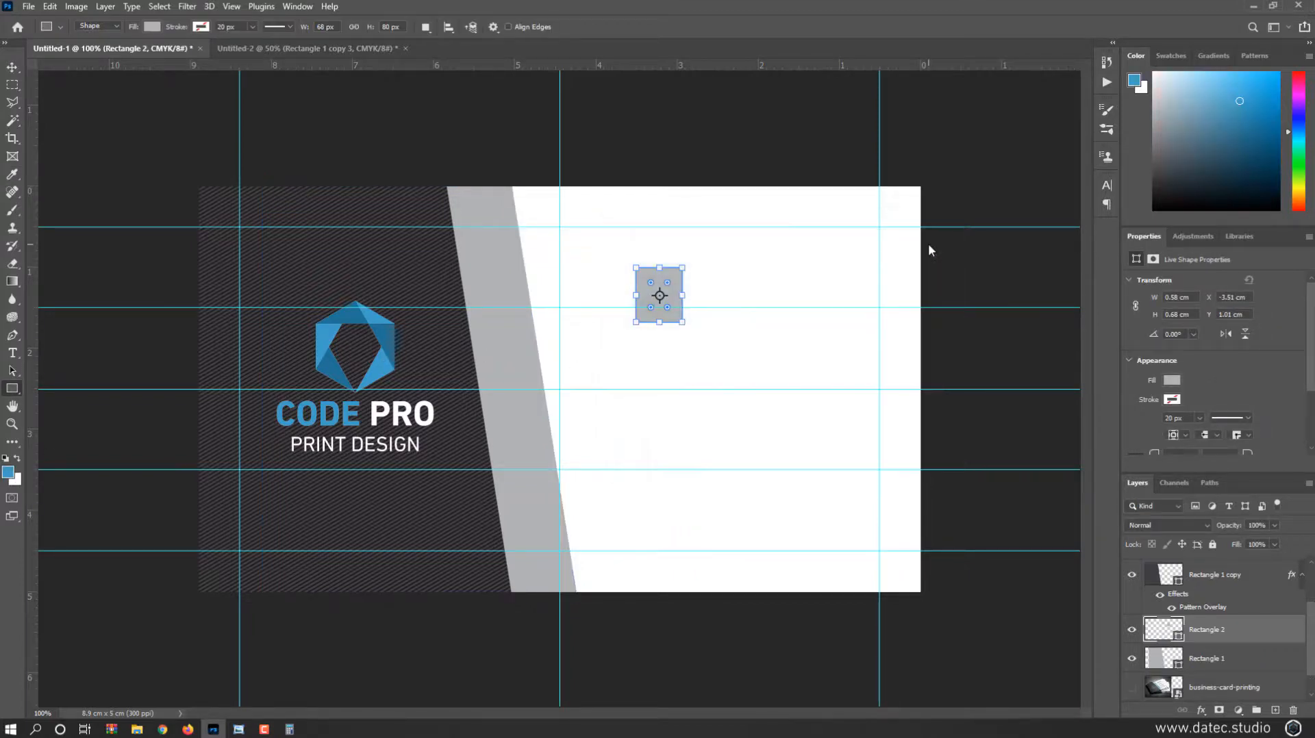
pyautogui.hotkey('alt', 'BackSpace')
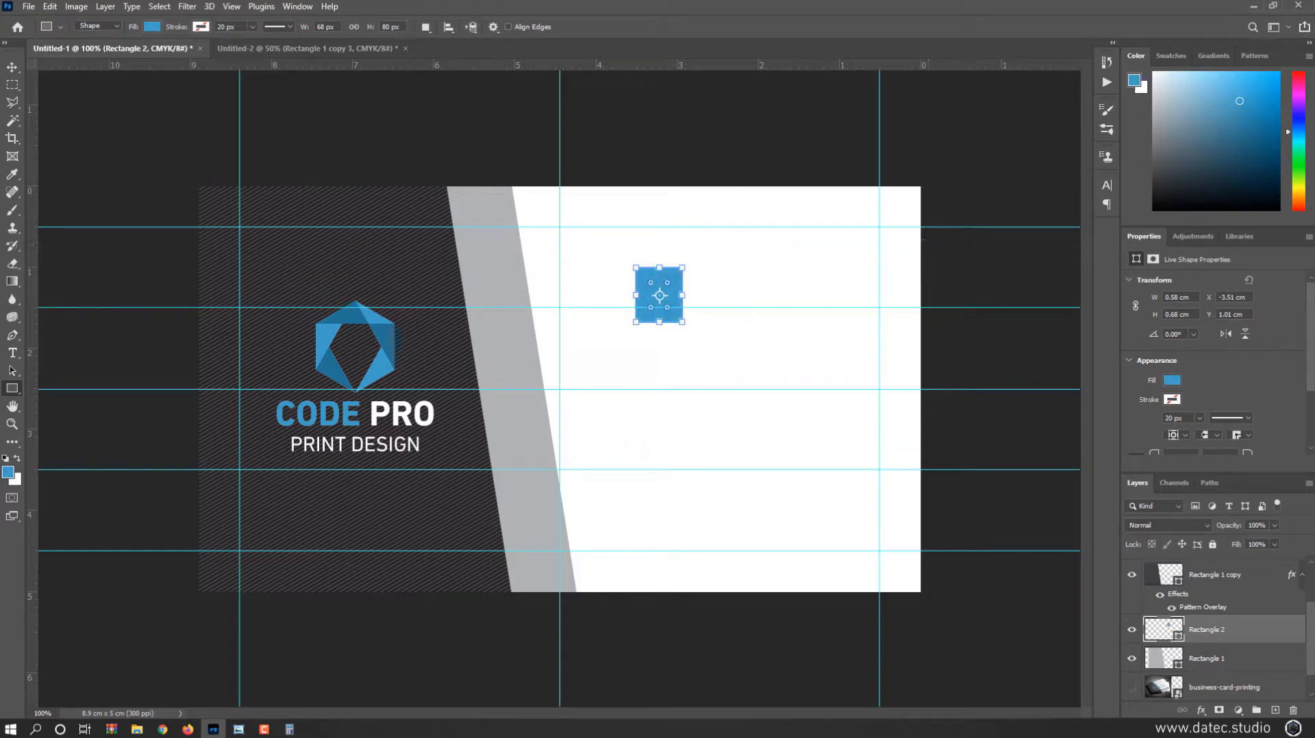
# Step: Move the blue rectangle onto the light grey band between the top two guides and stretch its height to about 122%
pyautogui.click(12, 67)
pyautogui.scroll(1, 543, 331)
pyautogui.moveTo(759, 308); pyautogui.dragTo(439, 231)
pyautogui.press('ctrl')
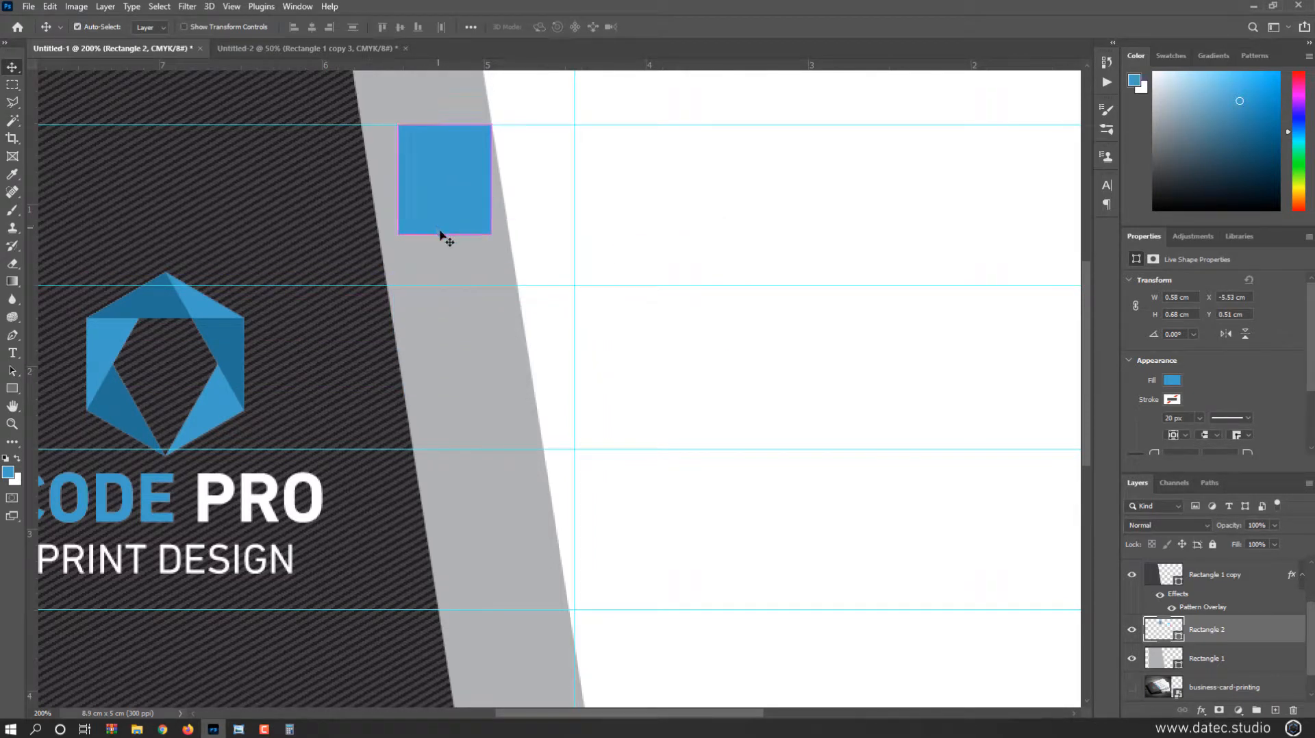
pyautogui.hotkey('ctrl', 't')
pyautogui.moveTo(397, 235); pyautogui.dragTo(396, 272)
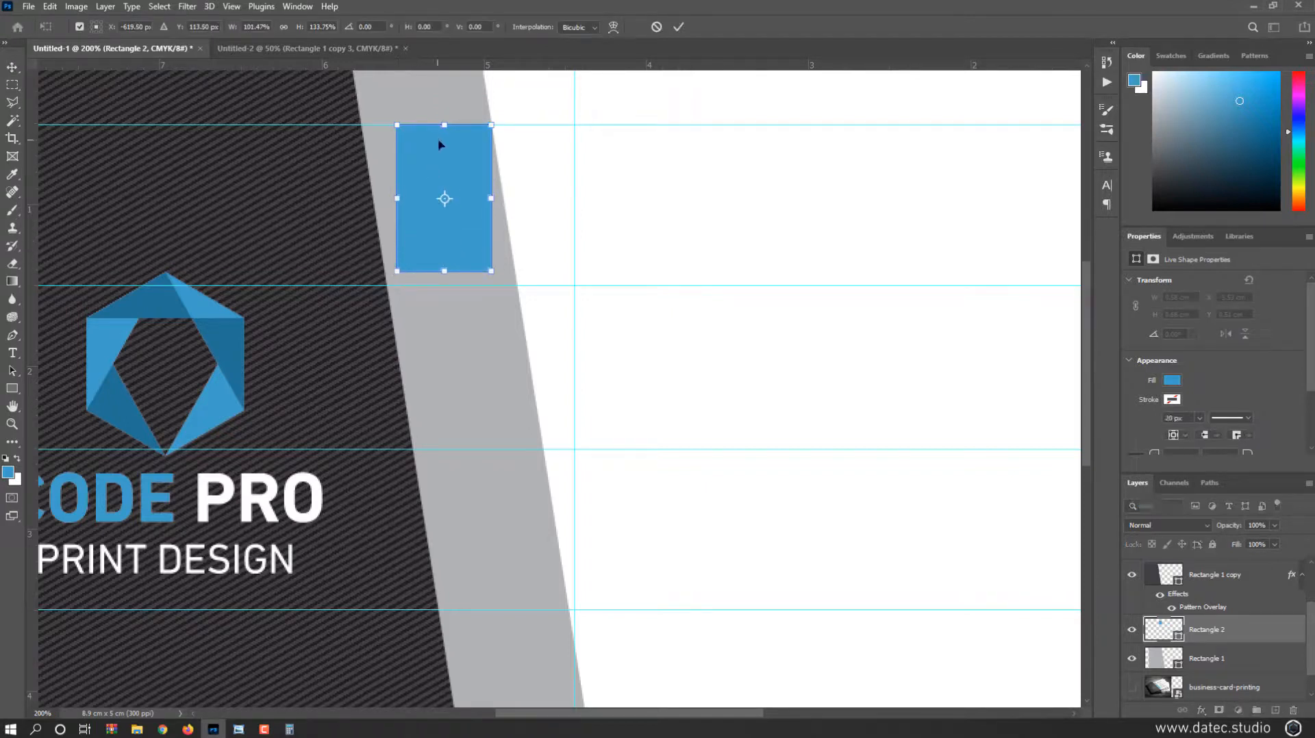
pyautogui.moveTo(444, 127); pyautogui.dragTo(445, 138)
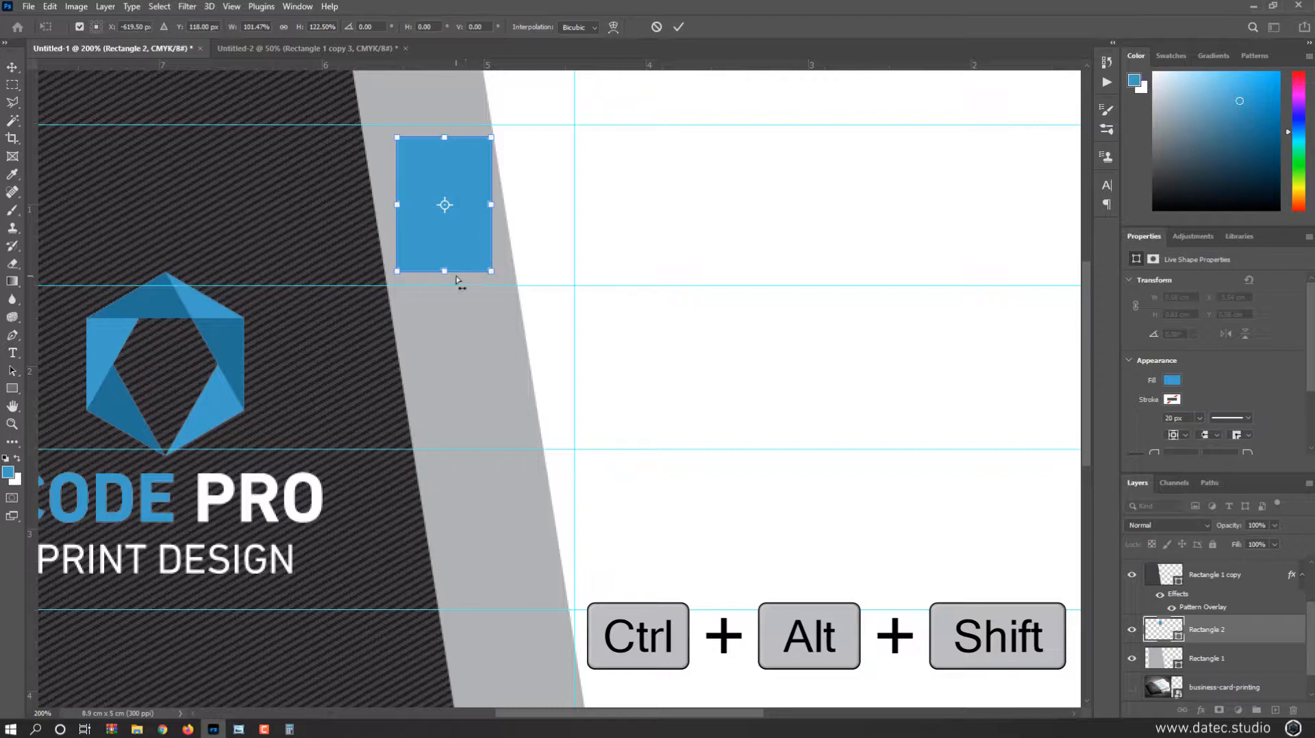
# Step: Skew the blue rectangle about 8.7° and widen it to about 138% so it follows both slanted edges of the grey band
pyautogui.moveTo(443, 275); pyautogui.dragTo(455, 277)
pyautogui.moveTo(492, 202); pyautogui.dragTo(503, 203)
pyautogui.moveTo(397, 213); pyautogui.dragTo(372, 218)
pyautogui.moveTo(448, 272); pyautogui.dragTo(449, 272)
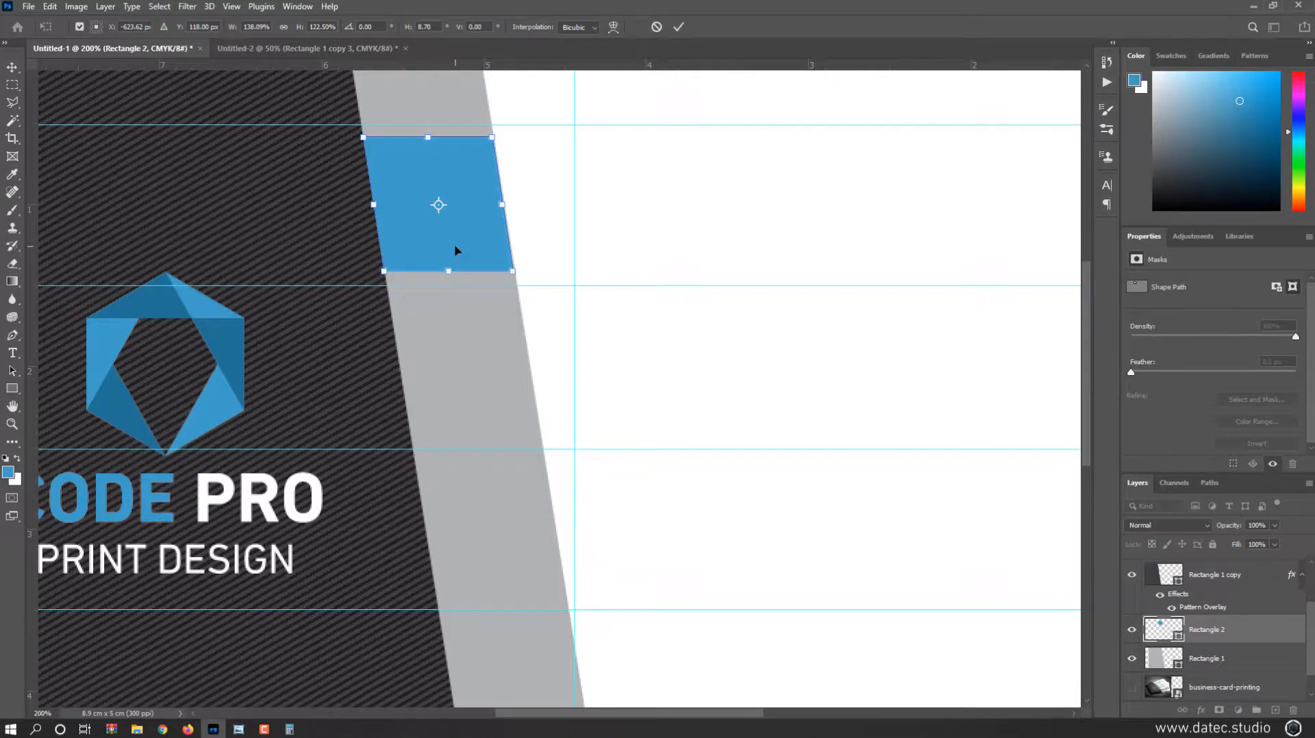
pyautogui.press('Right')
pyautogui.press('Return')
# Step: Duplicate the slanted blue box down the grey band and nudge the copy up to sit between the second and third horizontal guides
pyautogui.hotkey('ctrl', '-')
pyautogui.hotkey('ctrl', '-')
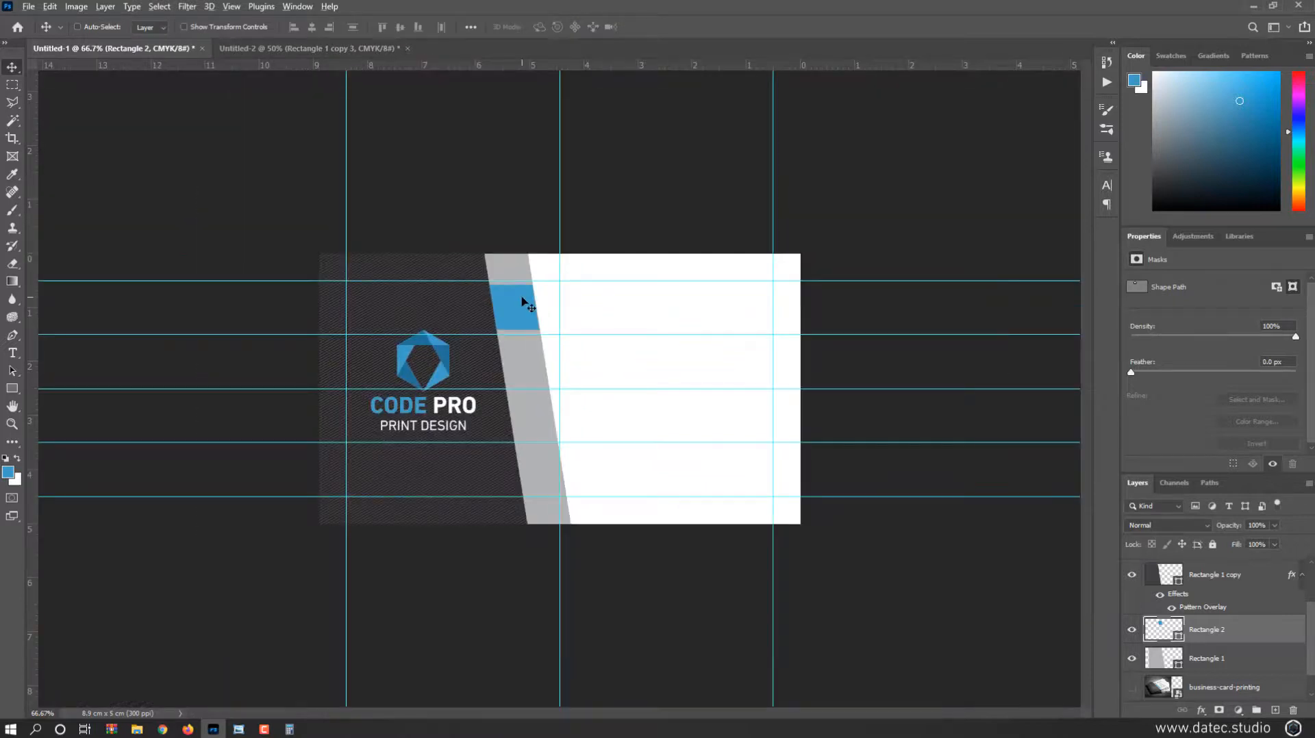
pyautogui.hotkey('ctrl', '+')
pyautogui.moveTo(489, 277); pyautogui.dragTo(503, 360)
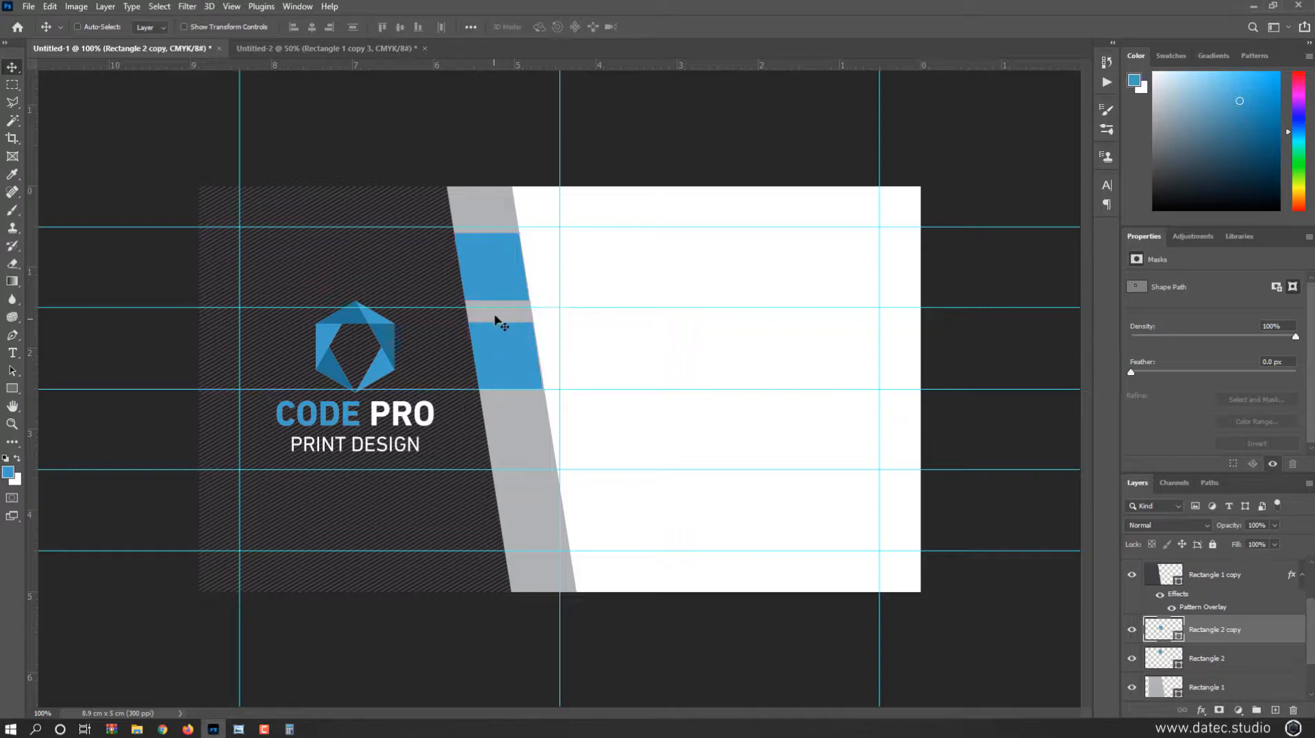
pyautogui.press('Up')
pyautogui.press('Up')
pyautogui.press('Up')
pyautogui.press('Up')
pyautogui.press('Up')
pyautogui.press('Up')
pyautogui.press('Up')
pyautogui.press('Up')
pyautogui.press('Up')
# Step: Place a third blue box on the grey band between the third and fourth horizontal guides and nudge it left and up
pyautogui.moveTo(521, 358); pyautogui.dragTo(535, 444)
pyautogui.press('Left')
pyautogui.press('Left')
pyautogui.press('Left')
pyautogui.press('Left')
pyautogui.press('Up')
pyautogui.press('Up')
pyautogui.press('Up')
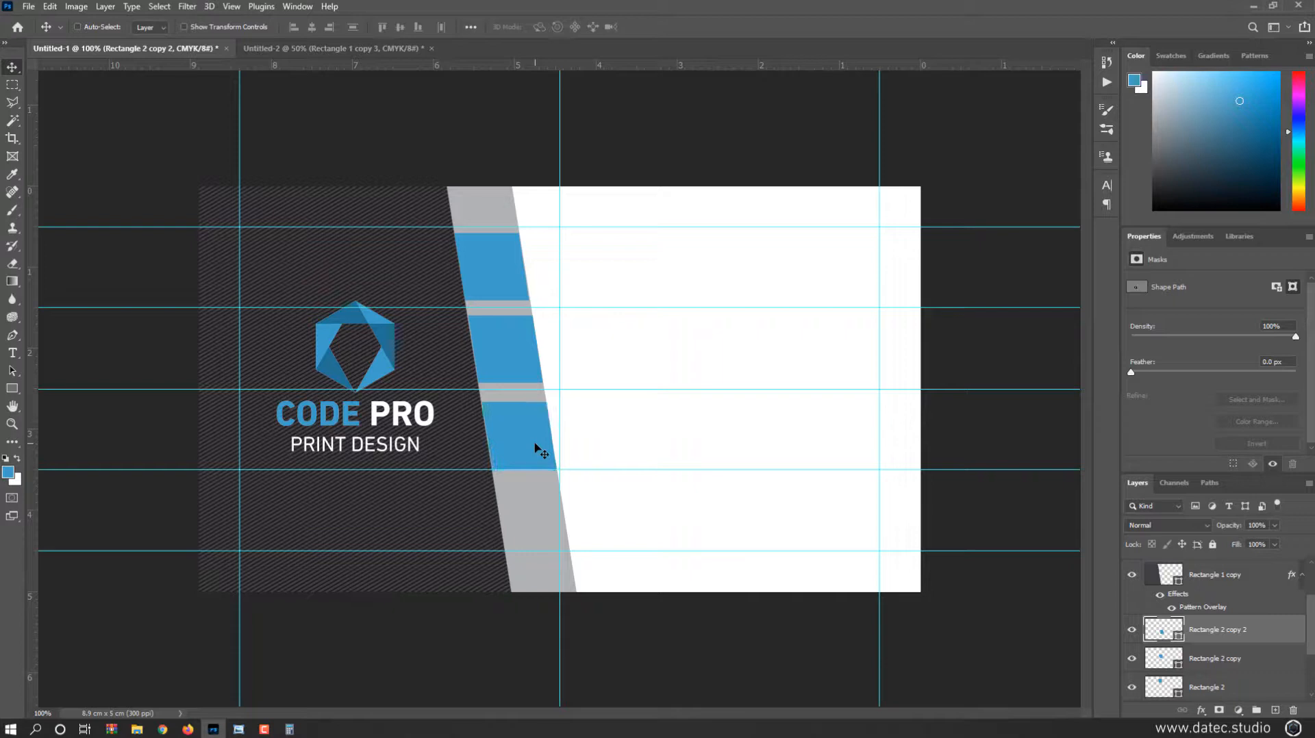
pyautogui.press('Up')
pyautogui.press('Up')
pyautogui.press('Up')
pyautogui.press('Up')
pyautogui.press('Up')
pyautogui.press('Up')
# Step: Place a fourth blue box on the grey band between the fourth and fifth horizontal guides and fine-tune its vertical position
pyautogui.moveTo(528, 473); pyautogui.dragTo(561, 534)
pyautogui.press('Down')
pyautogui.press('Down')
pyautogui.press('Down')
pyautogui.press('Up')
pyautogui.press('Up')
pyautogui.press('Up')
pyautogui.hotkey('alt', '[')
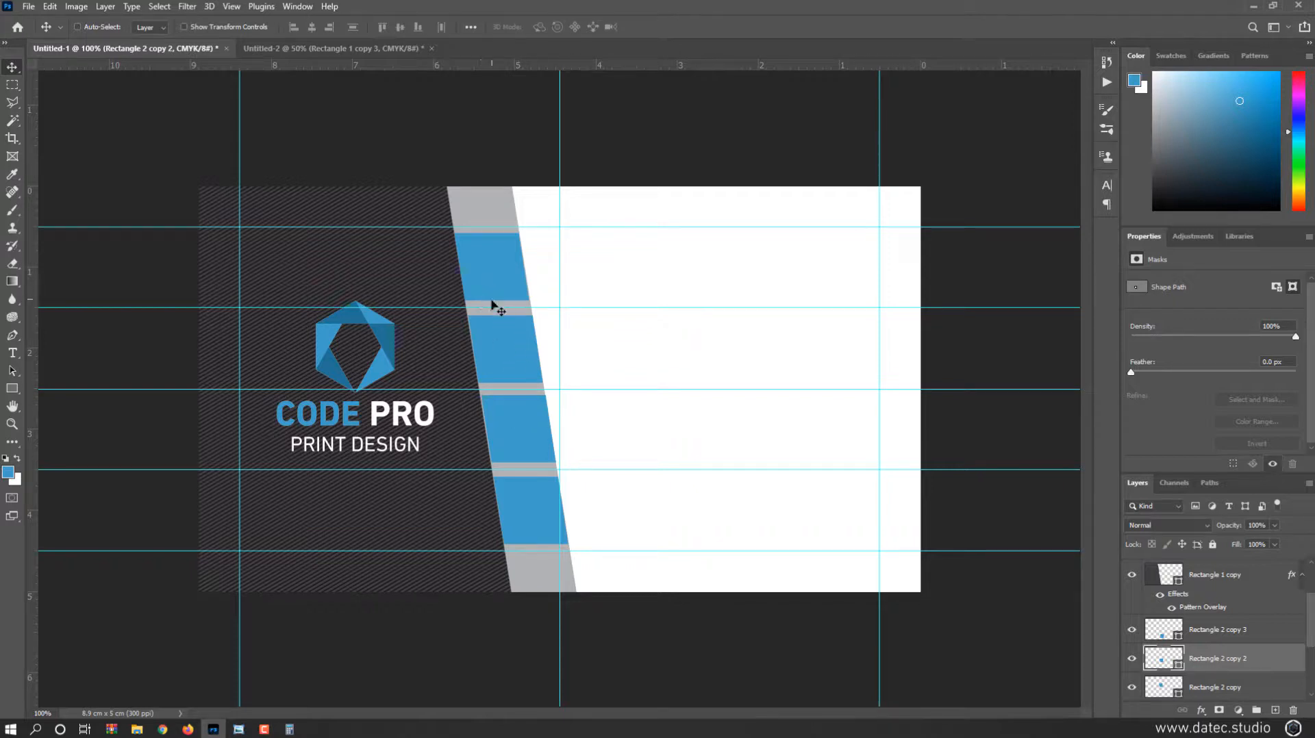
# Step: Compare the icon boxes with the reference card photo and set the foreground colour to the logo's darker blue
pyautogui.scroll(-3, 1147, 630)
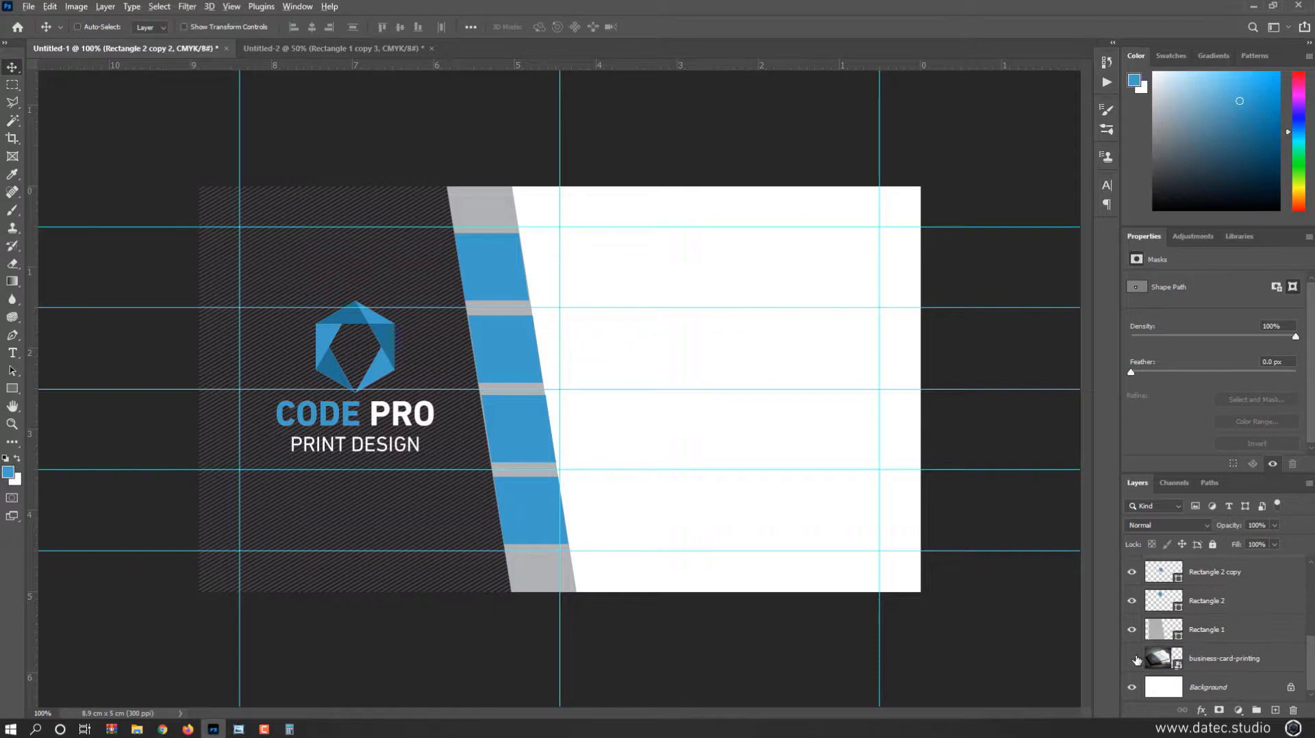
pyautogui.keyDown('alt'); pyautogui.click(1133, 659); pyautogui.keyUp('alt')
pyautogui.scroll(1, 452, 398)
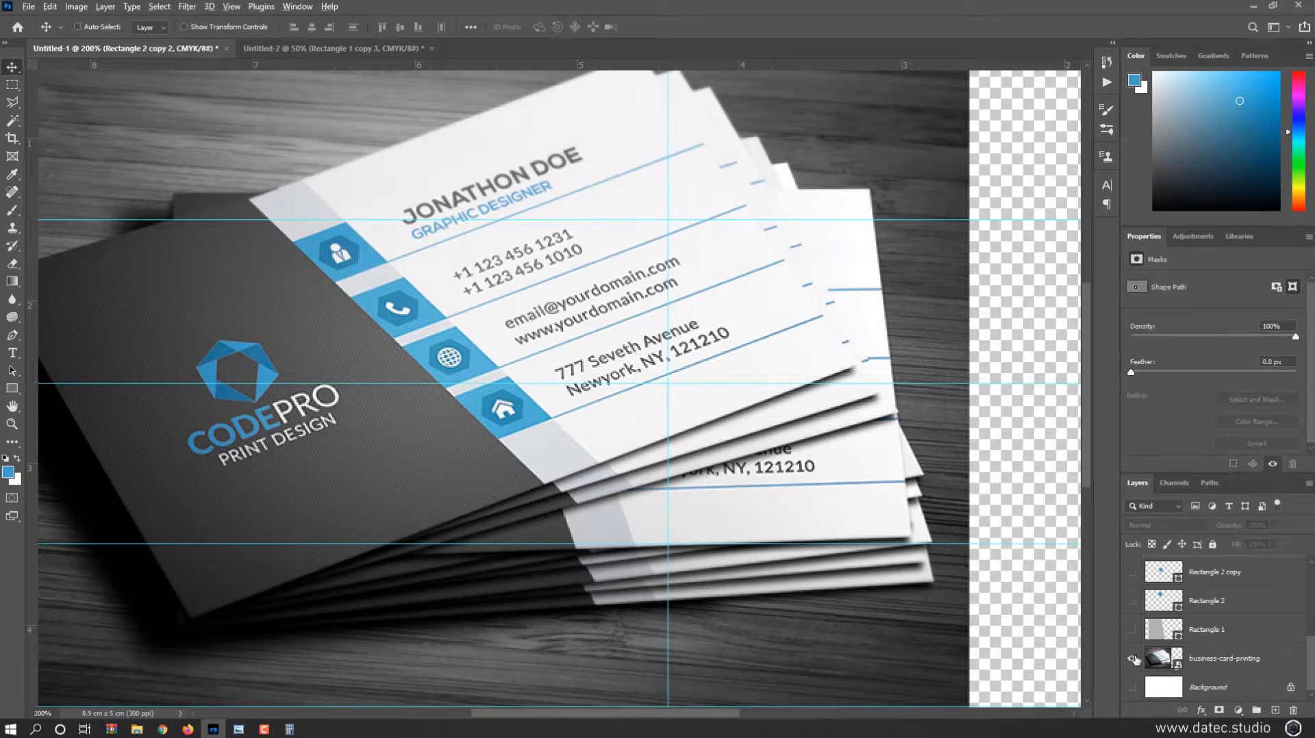
pyautogui.keyDown('alt'); pyautogui.click(1134, 659); pyautogui.keyUp('alt')
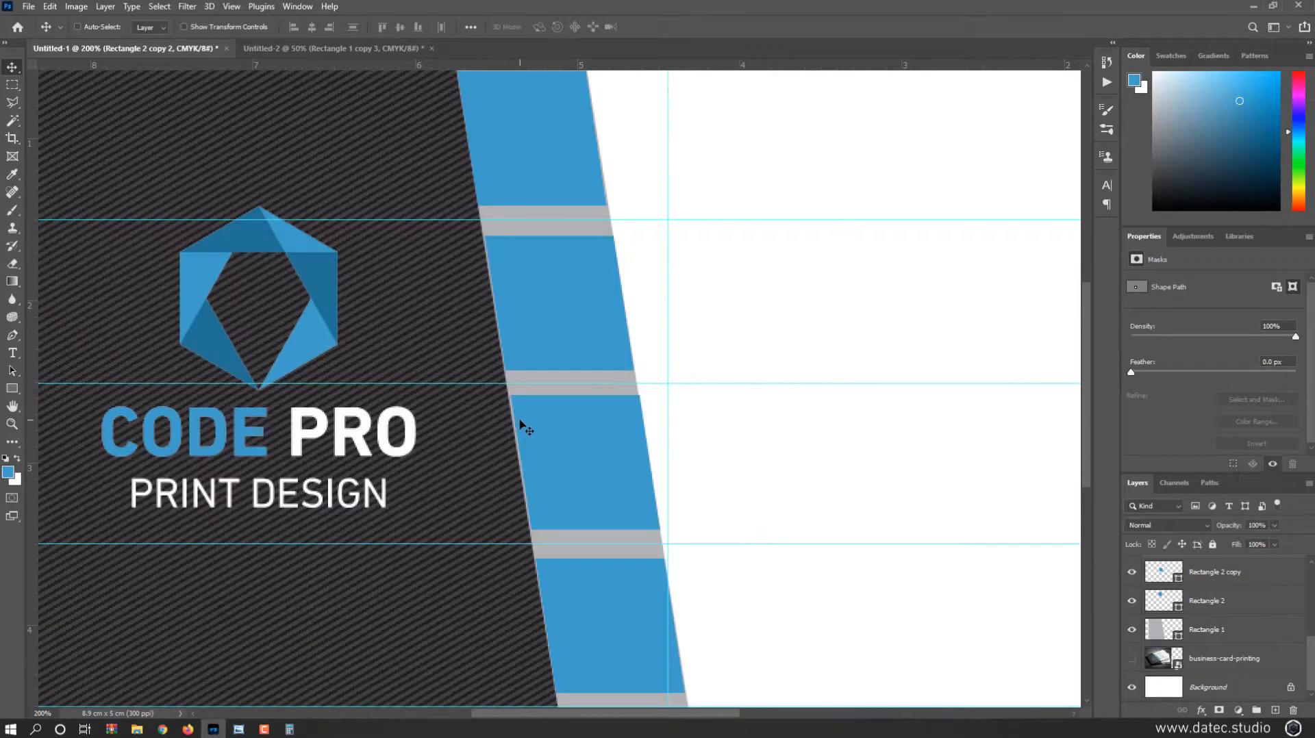
pyautogui.click(9, 473)
pyautogui.click(327, 274)
pyautogui.press('Return')
pyautogui.scroll(5, 584, 334)
# Step: Draw a six-sided polygon about 0.6 × 0.52 cm inside the first blue box and fill it with the darker blue
pyautogui.click(11, 389)
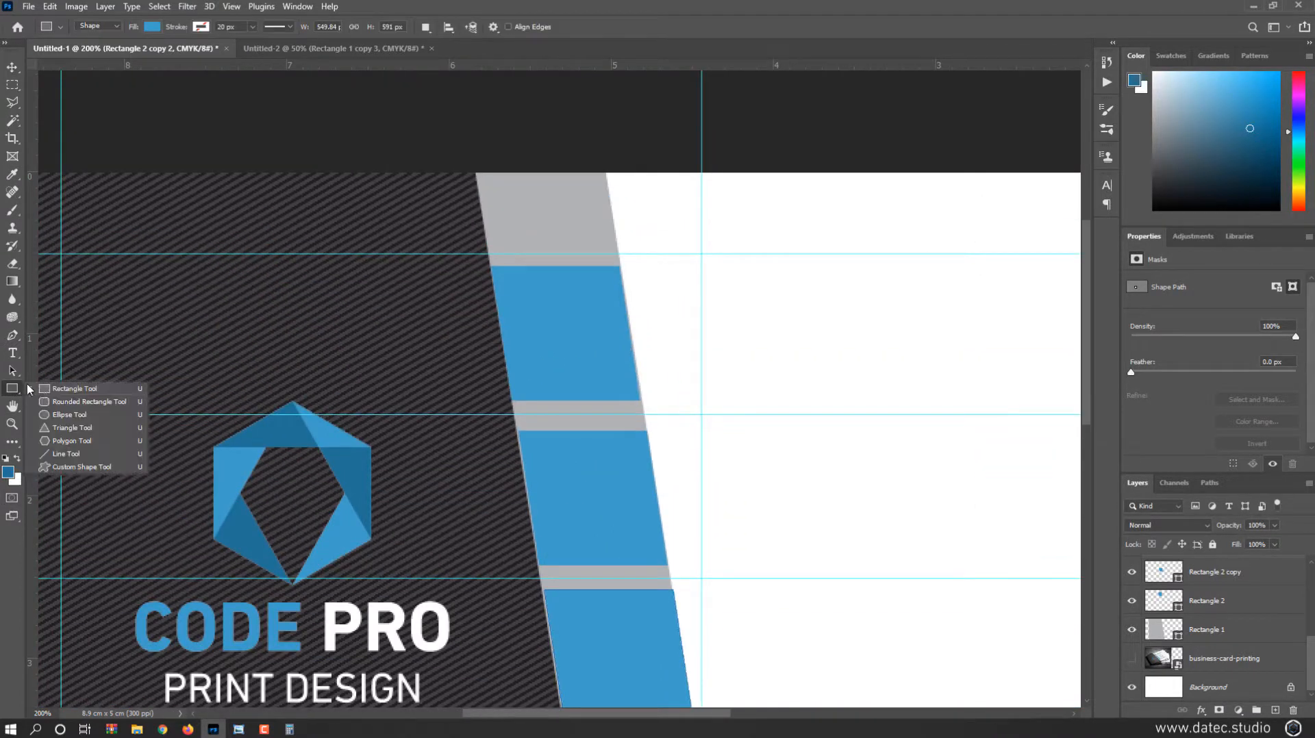
pyautogui.click(61, 439)
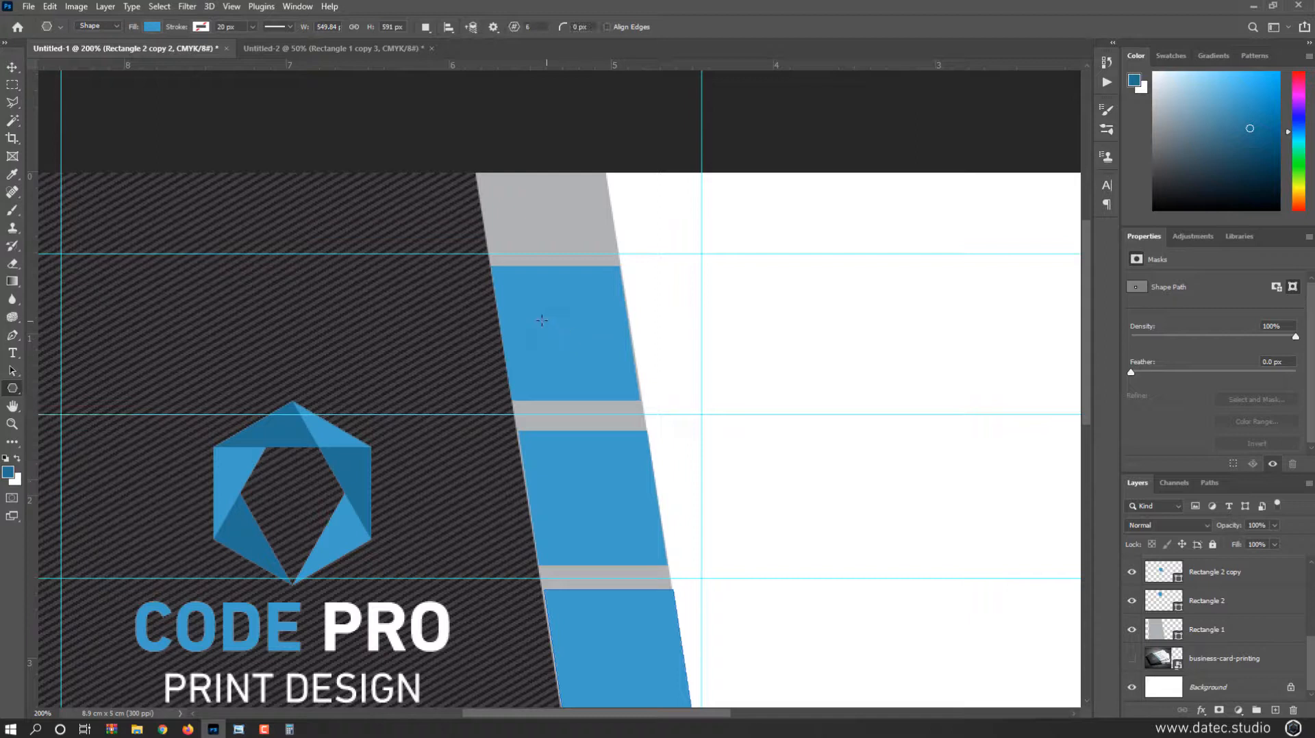
pyautogui.hotkey('ctrl', 'j')
pyautogui.moveTo(527, 310)
pyautogui.mouseDown()
pyautogui.moveTo(622, 375)
pyautogui.moveTo(651, 373)
pyautogui.moveTo(637, 356)
pyautogui.moveTo(658, 382)
pyautogui.mouseUp()
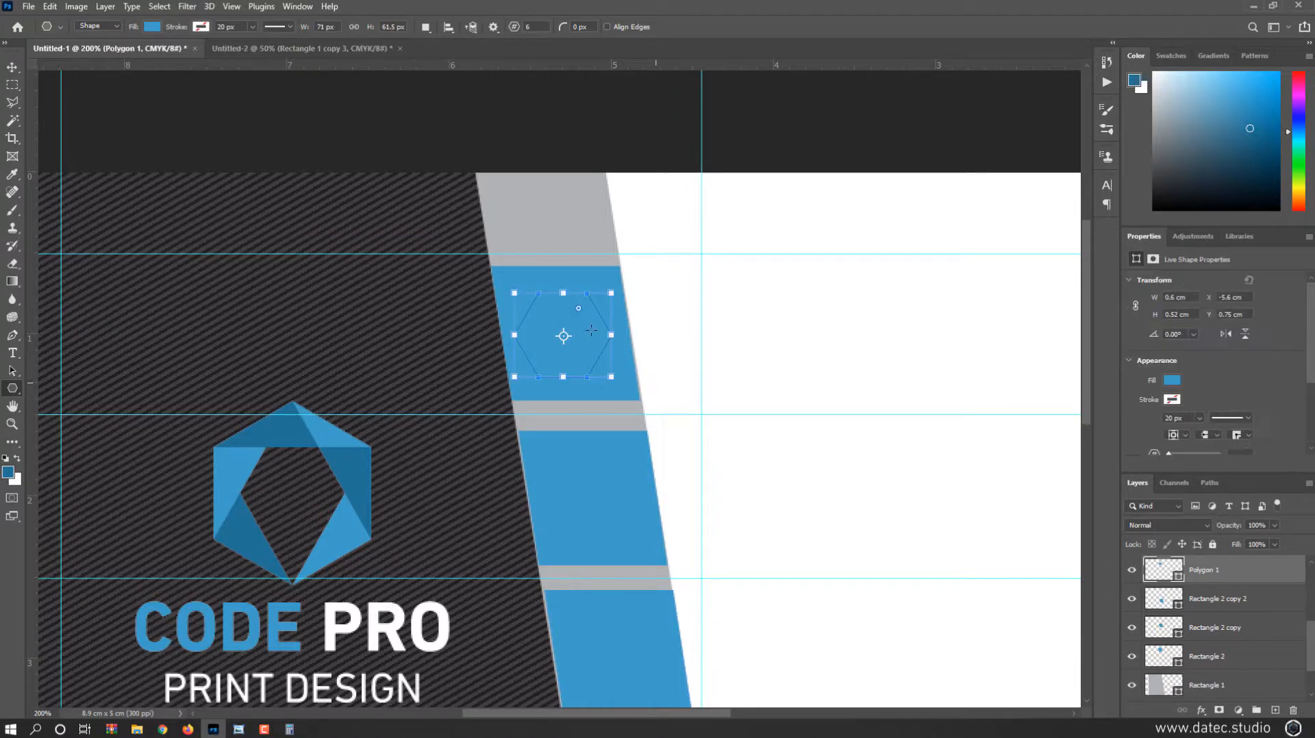
pyautogui.click(12, 67)
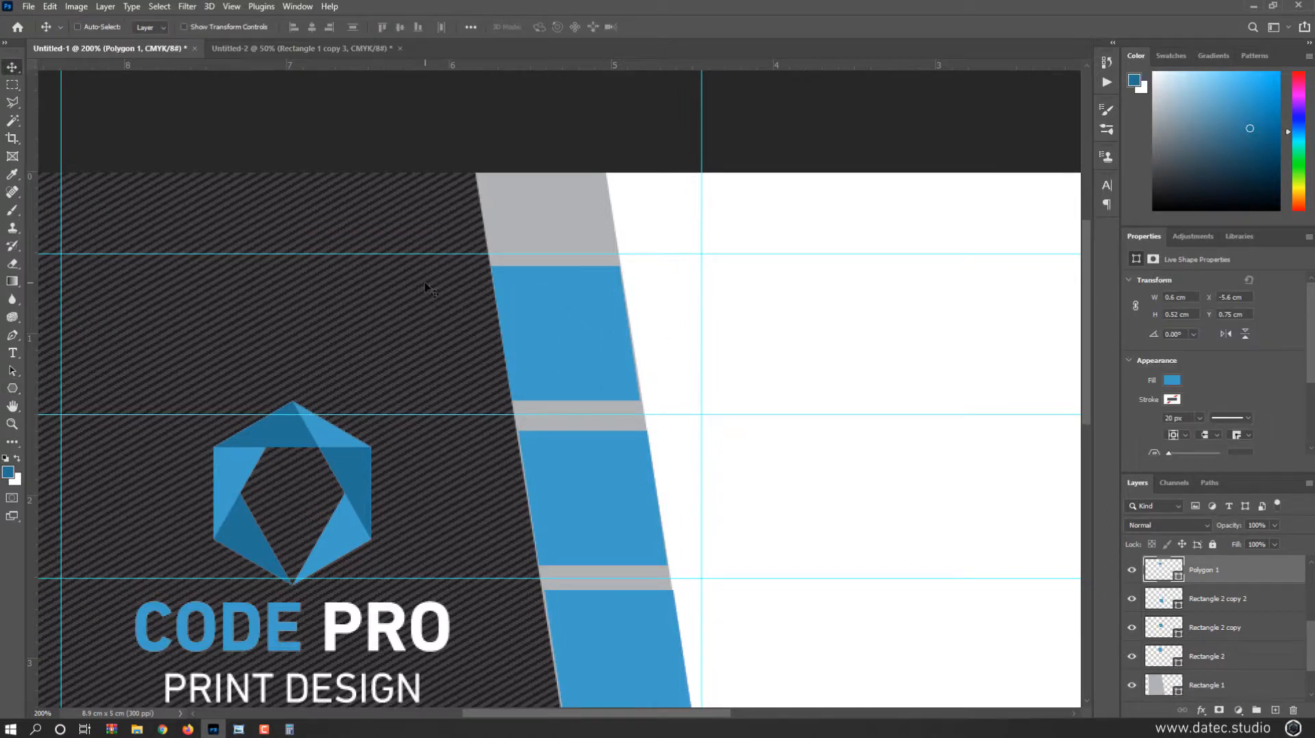
pyautogui.hotkey('alt', 'BackSpace')
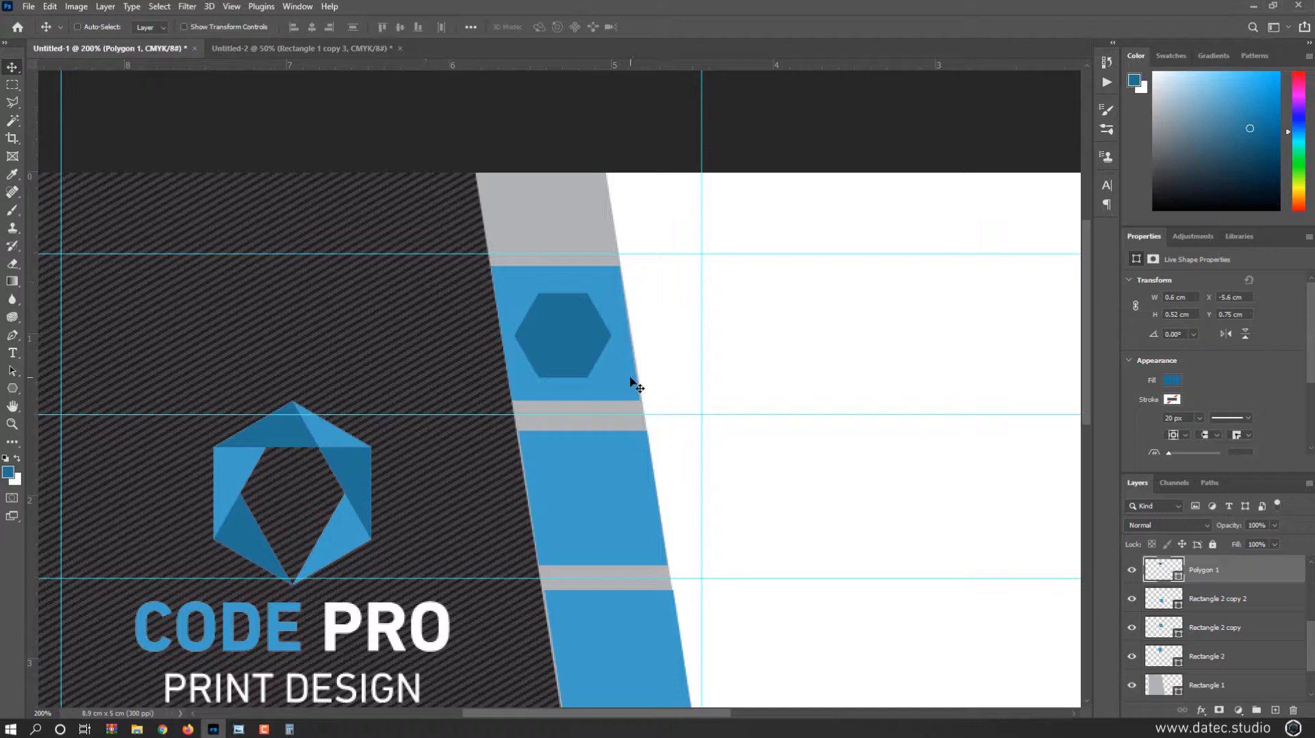
# Step: Position the hexagon in the first box, duplicate it onto the second and third boxes, and nudge the third box left
pyautogui.moveTo(577, 351); pyautogui.dragTo(580, 350)
pyautogui.moveTo(520, 507); pyautogui.dragTo(502, 380)
pyautogui.moveTo(552, 244); pyautogui.dragTo(577, 407)
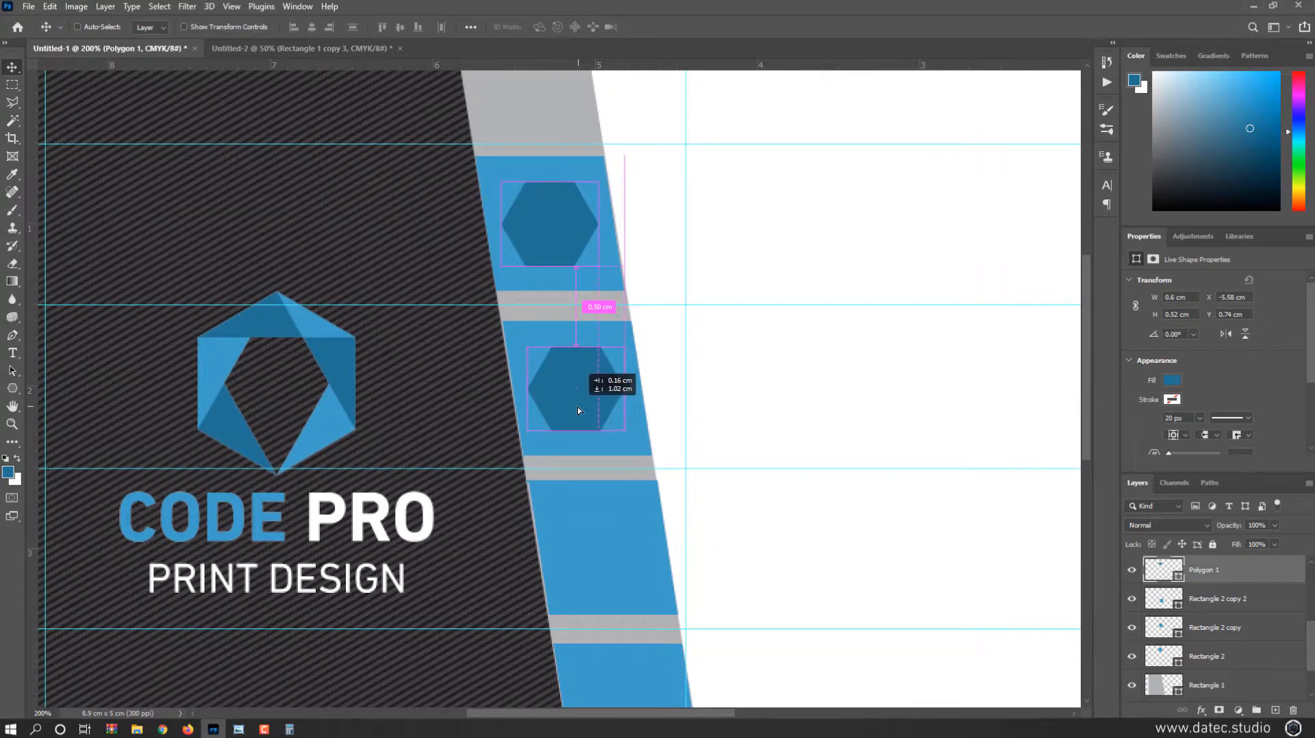
pyautogui.moveTo(585, 464); pyautogui.dragTo(534, 308)
pyautogui.moveTo(554, 241); pyautogui.dragTo(580, 395)
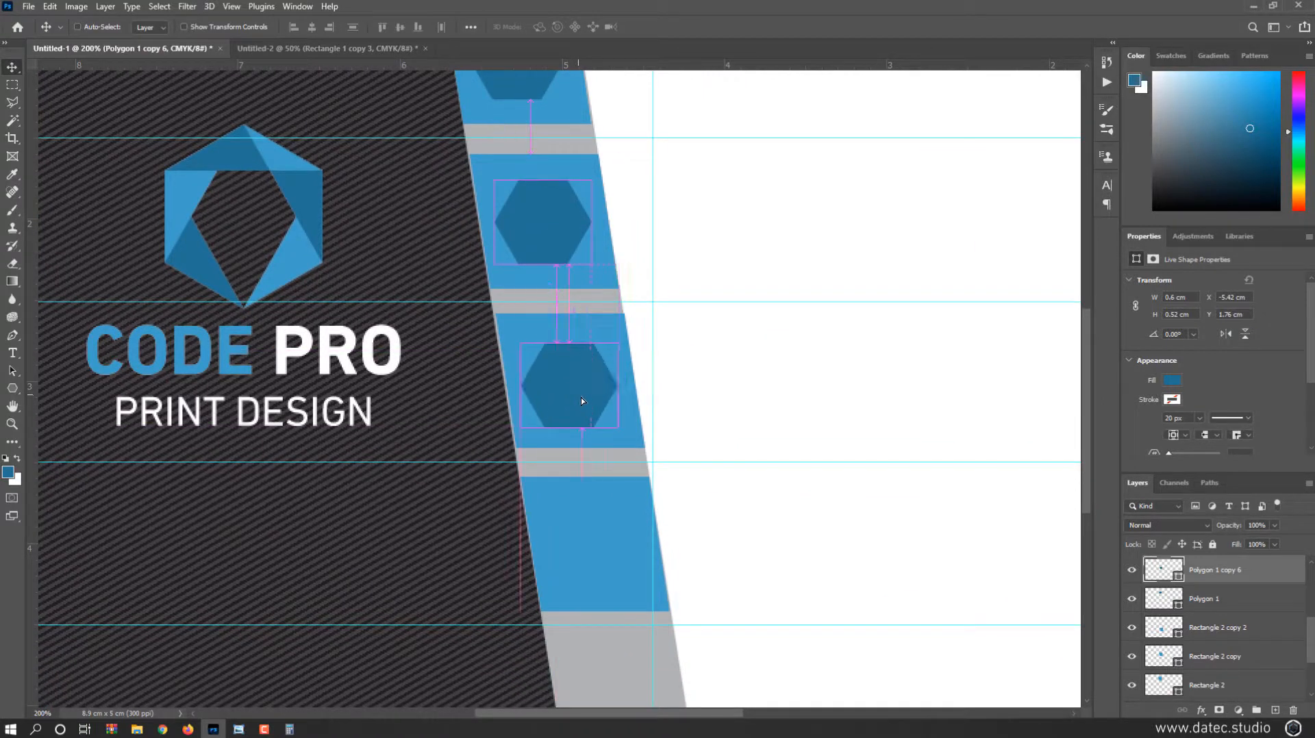
pyautogui.keyDown('ctrl'); pyautogui.click(622, 439); pyautogui.keyUp('ctrl')
pyautogui.press('Left')
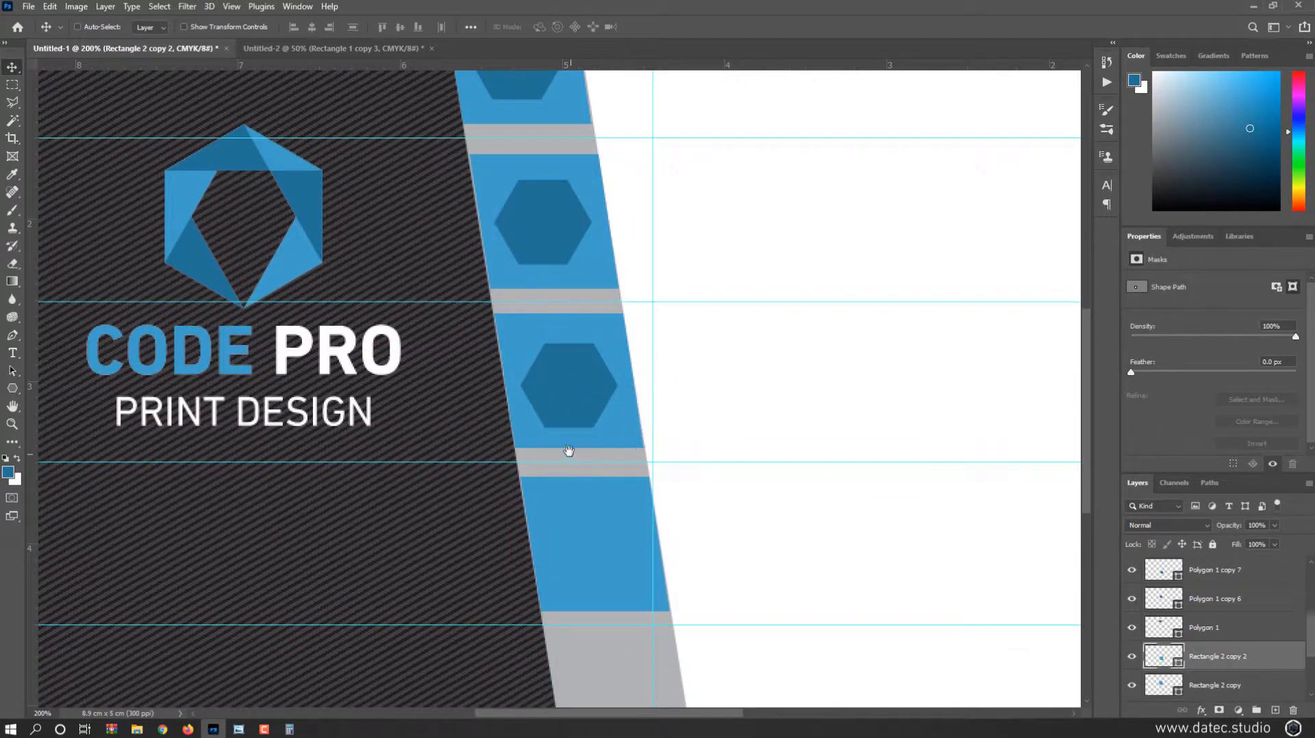
# Step: Duplicate the hexagon onto the fourth blue box, raise its layer above that box, and centre it within the box
pyautogui.moveTo(569, 451); pyautogui.dragTo(564, 402)
pyautogui.keyDown('ctrl'); pyautogui.click(582, 344); pyautogui.keyUp('ctrl')
pyautogui.moveTo(587, 337); pyautogui.dragTo(624, 497)
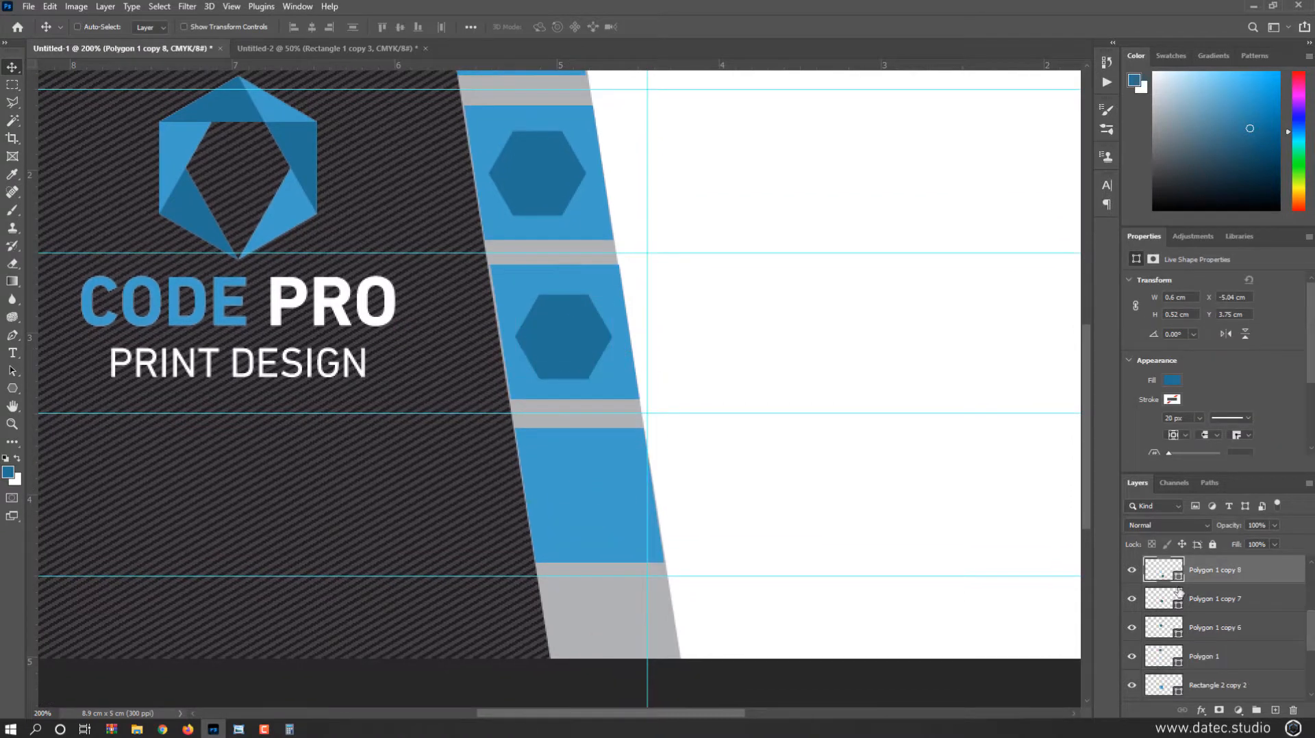
pyautogui.moveTo(1164, 650); pyautogui.dragTo(1164, 622)
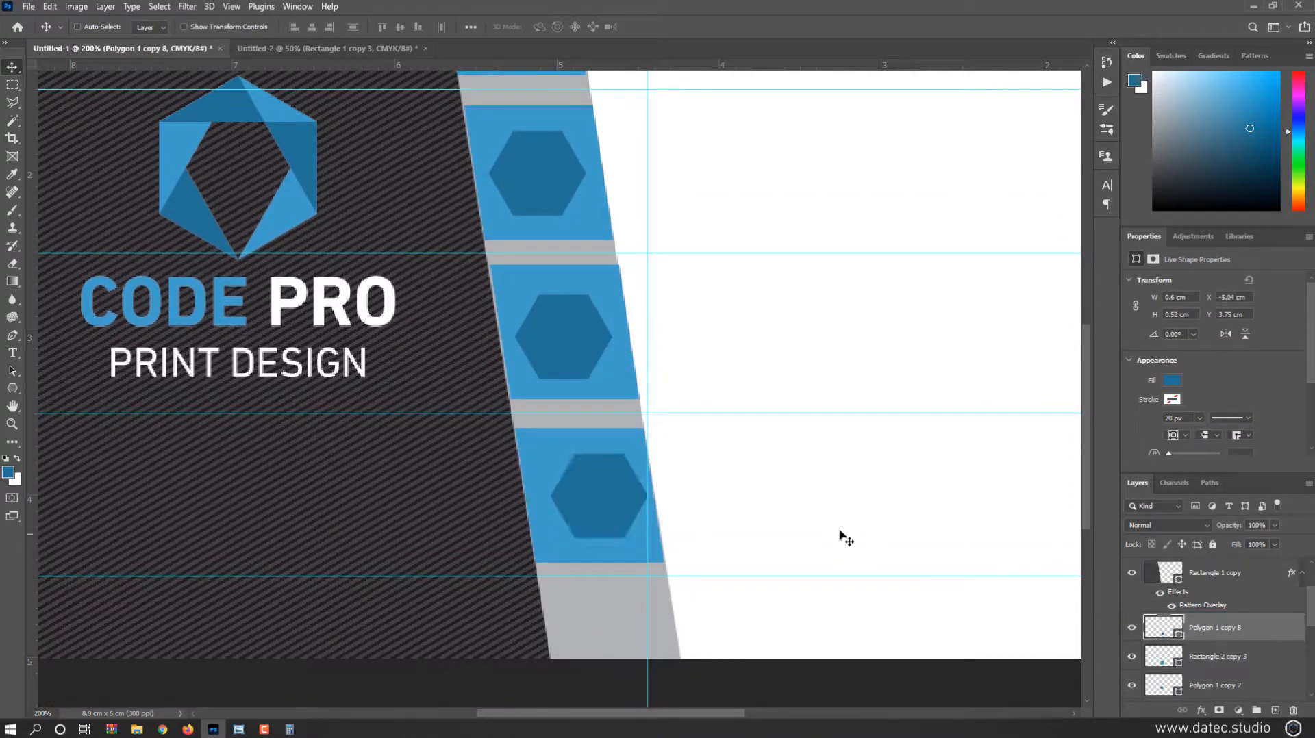
pyautogui.moveTo(625, 492); pyautogui.dragTo(613, 490)
pyautogui.press('Left')
pyautogui.press('Left')
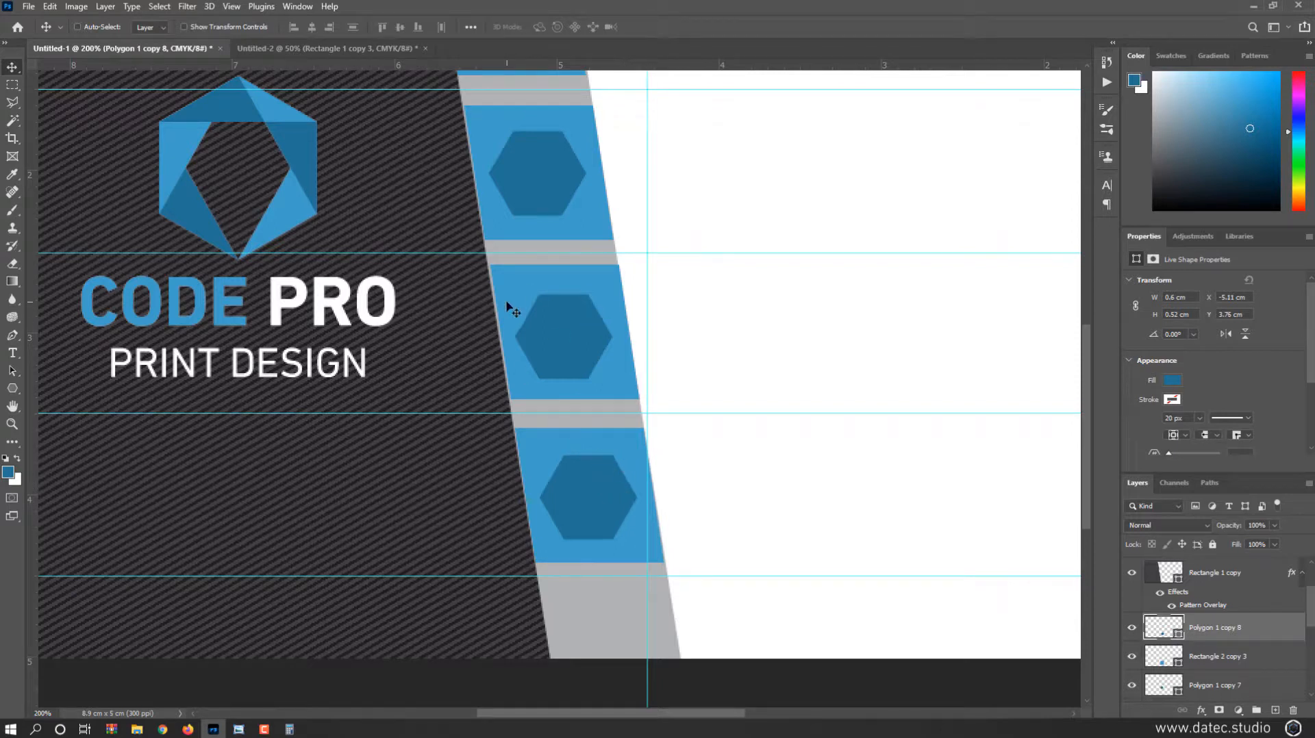
# Step: Add a new text layer on the white area and set its font to Wingdings Regular
pyautogui.moveTo(512, 255); pyautogui.dragTo(527, 479)
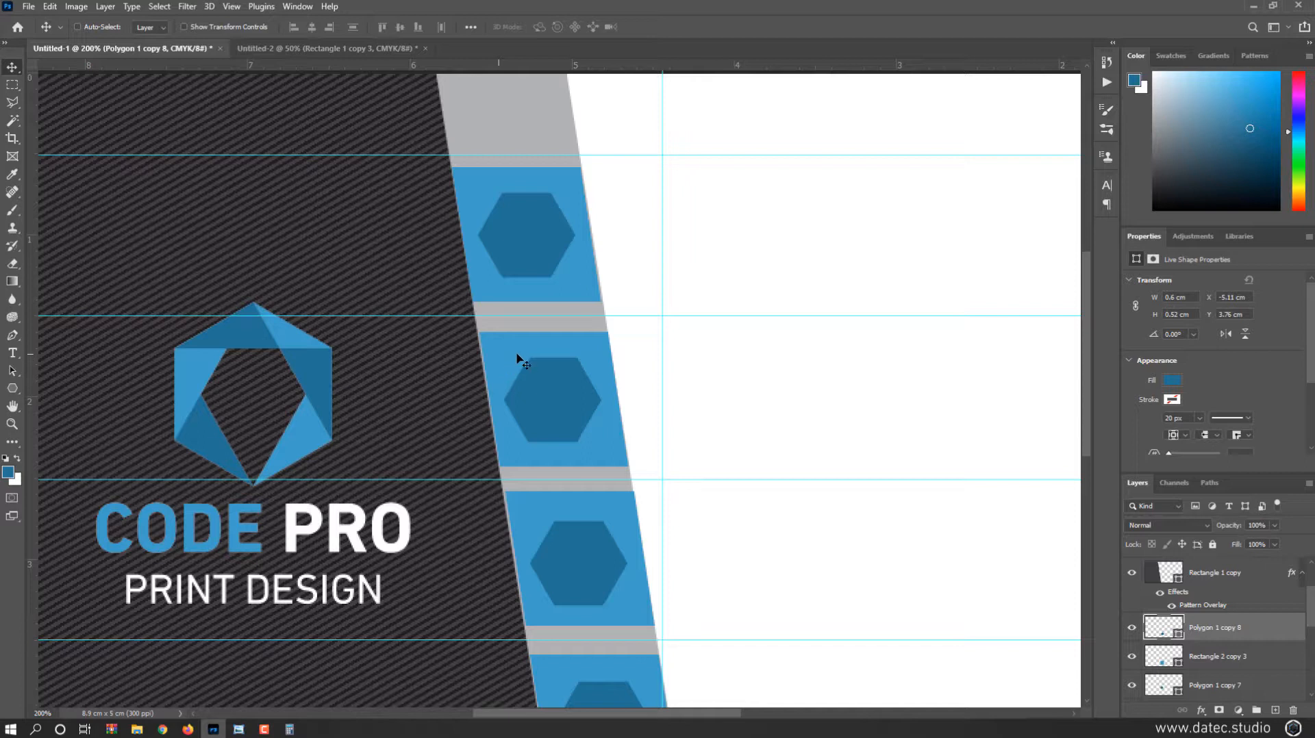
pyautogui.click(13, 353)
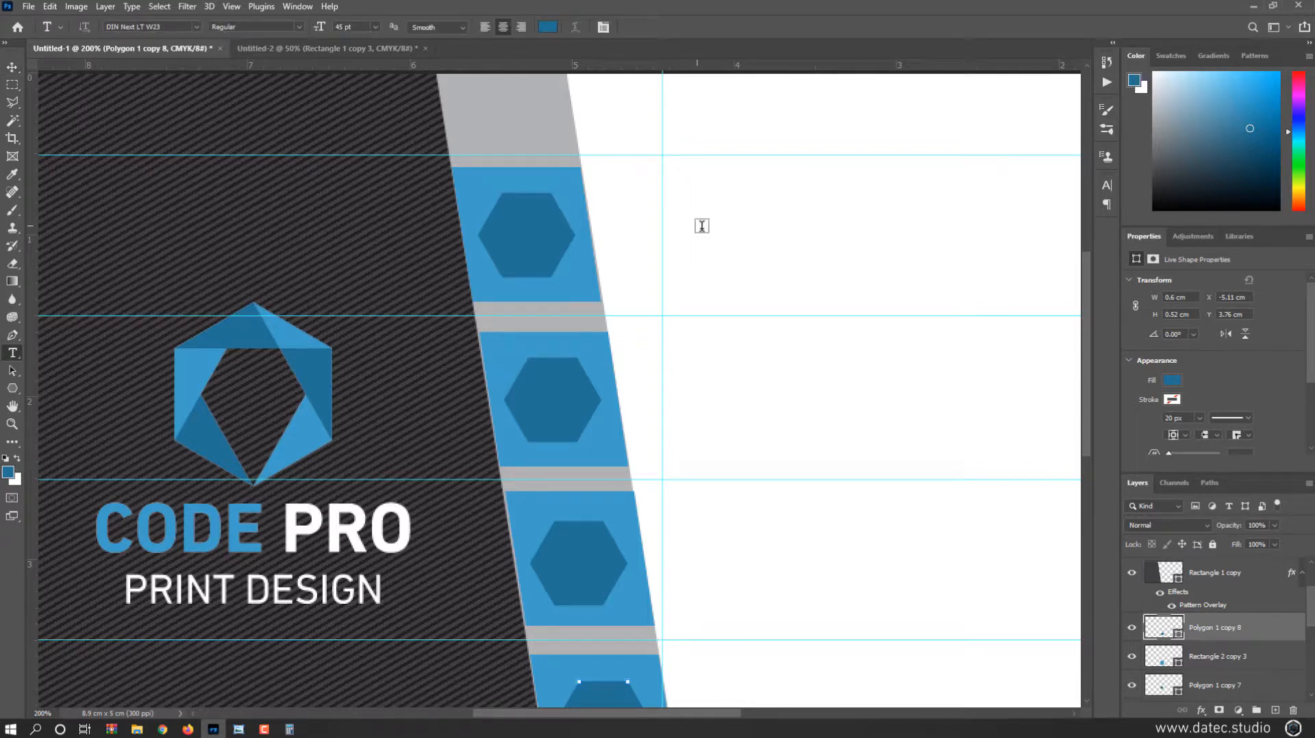
pyautogui.click(728, 232)
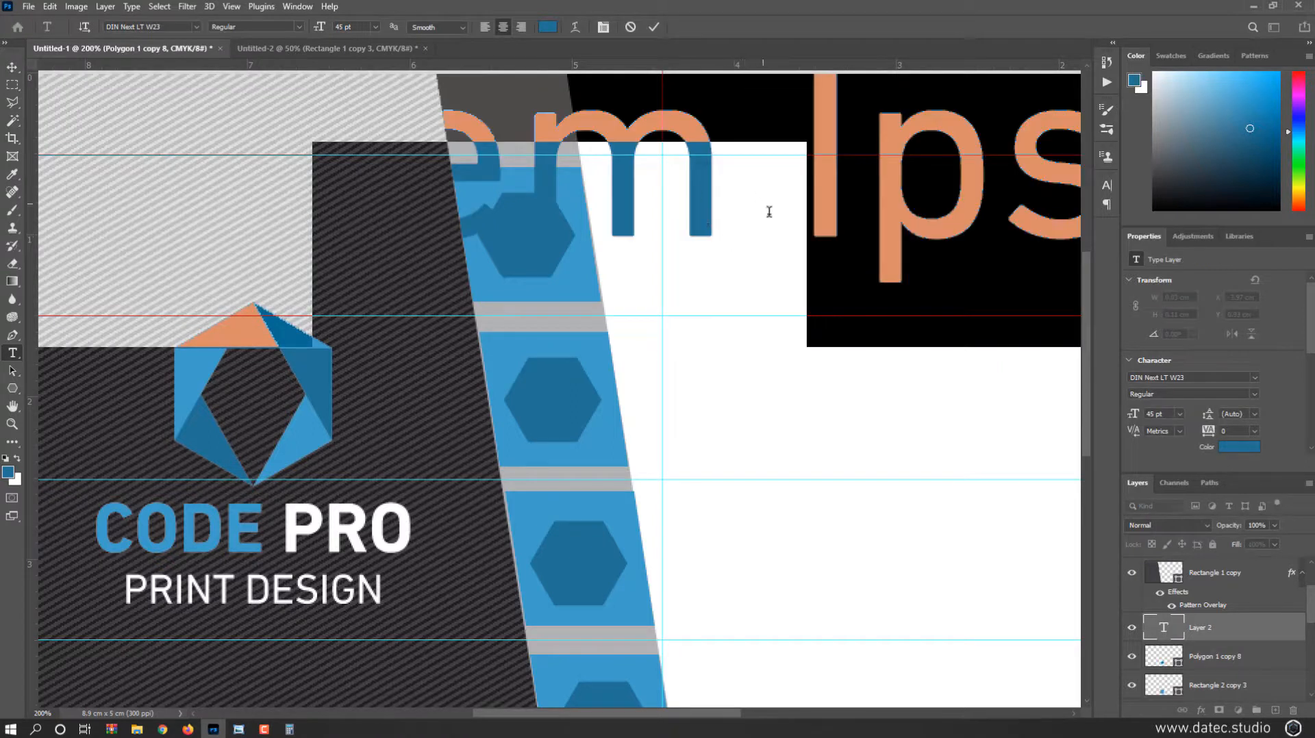
pyautogui.click(185, 26)
pyautogui.write('wind')
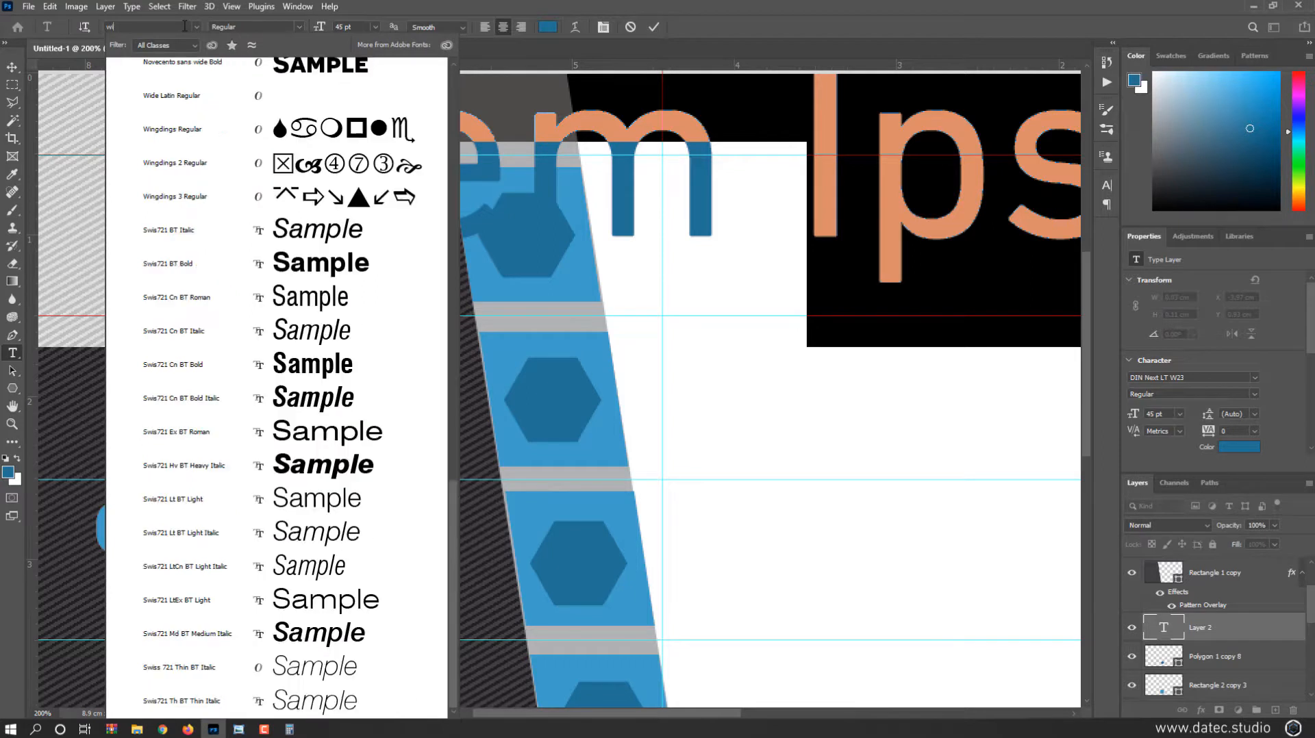
pyautogui.press('BackSpace')
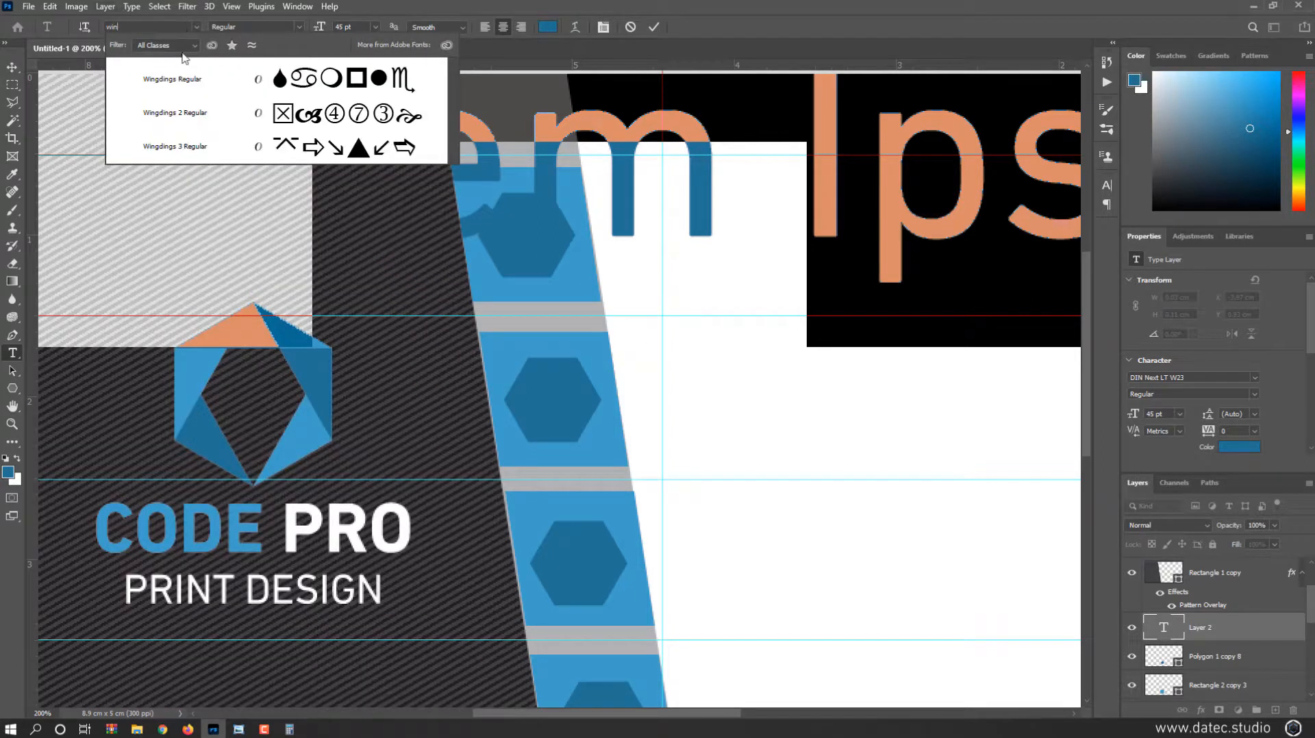
pyautogui.click(202, 87)
# Step: Replace the placeholder text with the character A and move the resulting hand symbol onto the white area beside the icon boxes
pyautogui.click(12, 67)
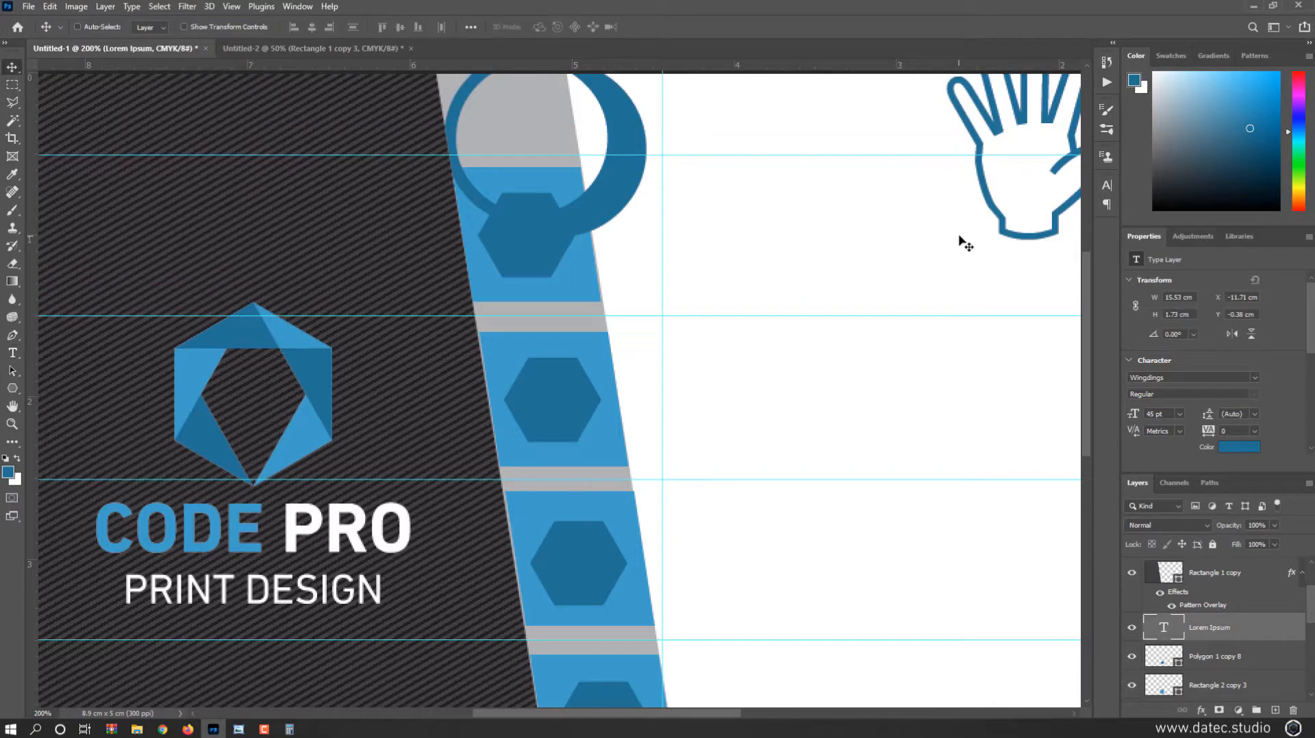
pyautogui.hotkey('ctrl', '-')
pyautogui.hotkey('ctrl', '-')
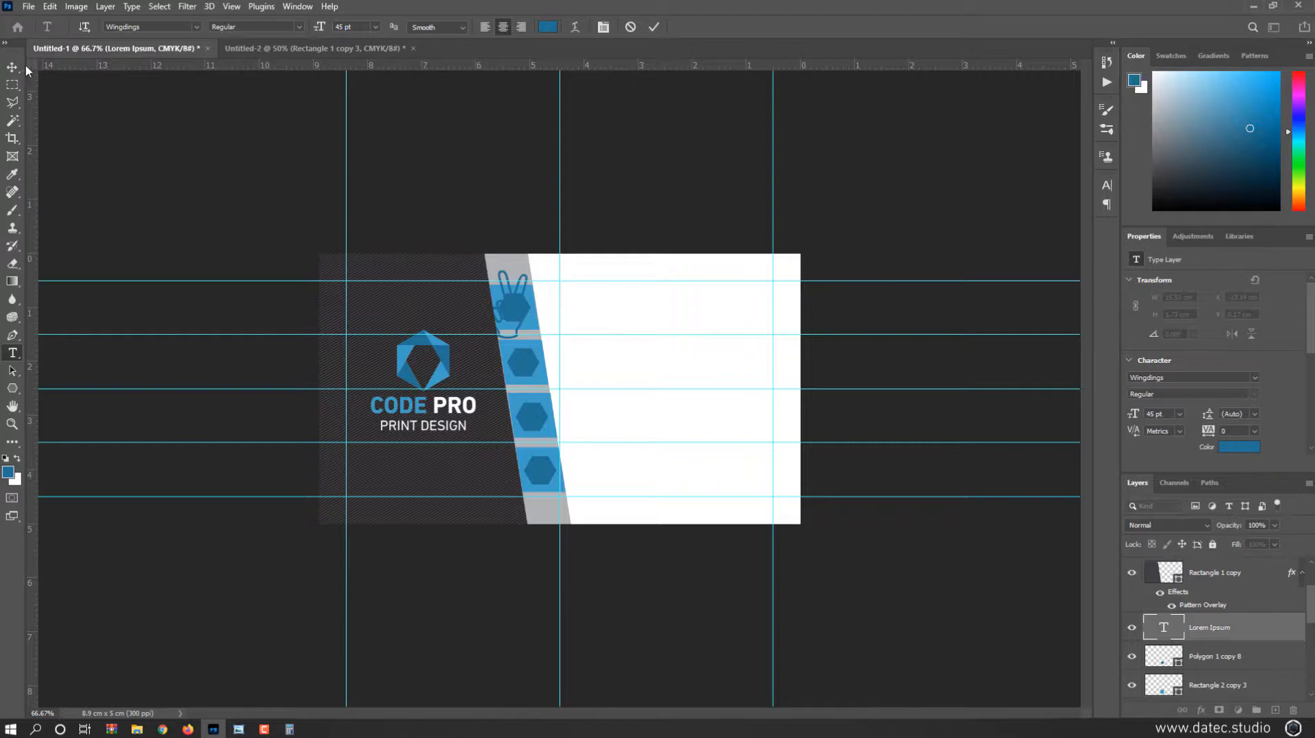
pyautogui.click(14, 66)
pyautogui.hotkey('ctrl', '+')
pyautogui.moveTo(493, 302); pyautogui.dragTo(639, 279)
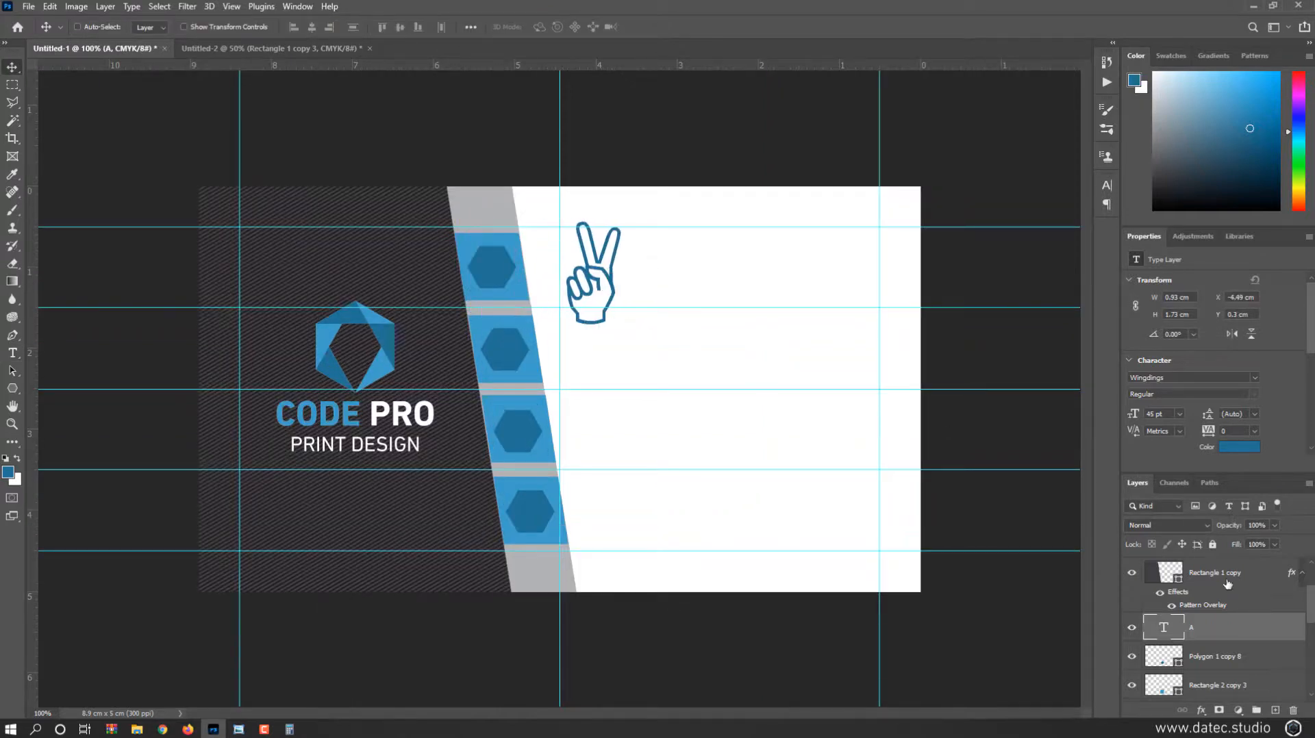
# Step: Raise the hand symbol's layer above the dark patterned shape, colour the symbol white and move it onto the first hexagon
pyautogui.moveTo(1179, 593); pyautogui.dragTo(1179, 563)
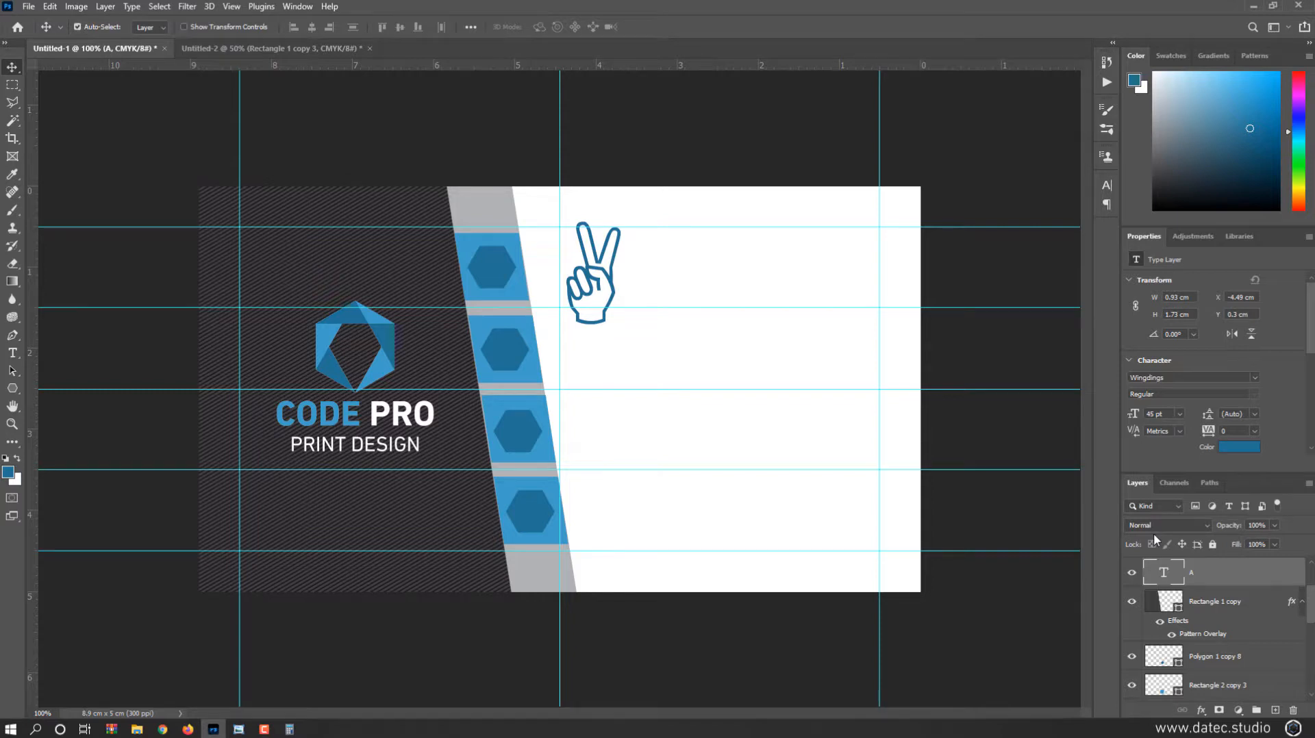
pyautogui.hotkey('ctrl', 'BackSpace')
pyautogui.hotkey('ctrl', '+')
pyautogui.moveTo(534, 335); pyautogui.dragTo(373, 298)
# Step: Scale the hand symbol down to about 32% and centre it within the first hexagon
pyautogui.hotkey('ctrl', 't')
pyautogui.moveTo(396, 198); pyautogui.dragTo(343, 289)
pyautogui.moveTo(324, 342); pyautogui.dragTo(322, 341)
pyautogui.press('Down')
pyautogui.press('Down')
pyautogui.press('Down')
pyautogui.press('Return')
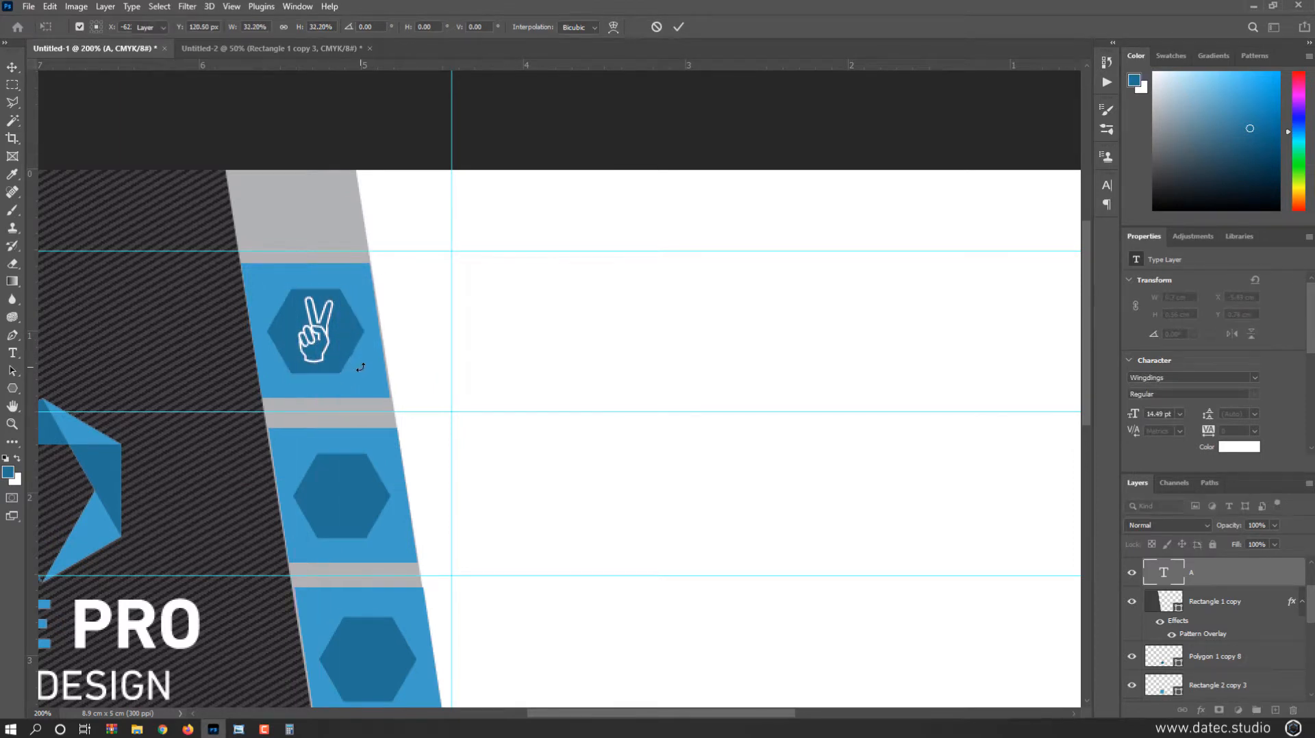
# Step: Duplicate the white hand symbol onto the second, third and fourth hexagons, centring each copy
pyautogui.moveTo(320, 448); pyautogui.dragTo(331, 286)
pyautogui.moveTo(336, 226); pyautogui.dragTo(352, 354)
pyautogui.moveTo(356, 380); pyautogui.dragTo(419, 513)
pyautogui.press('Down')
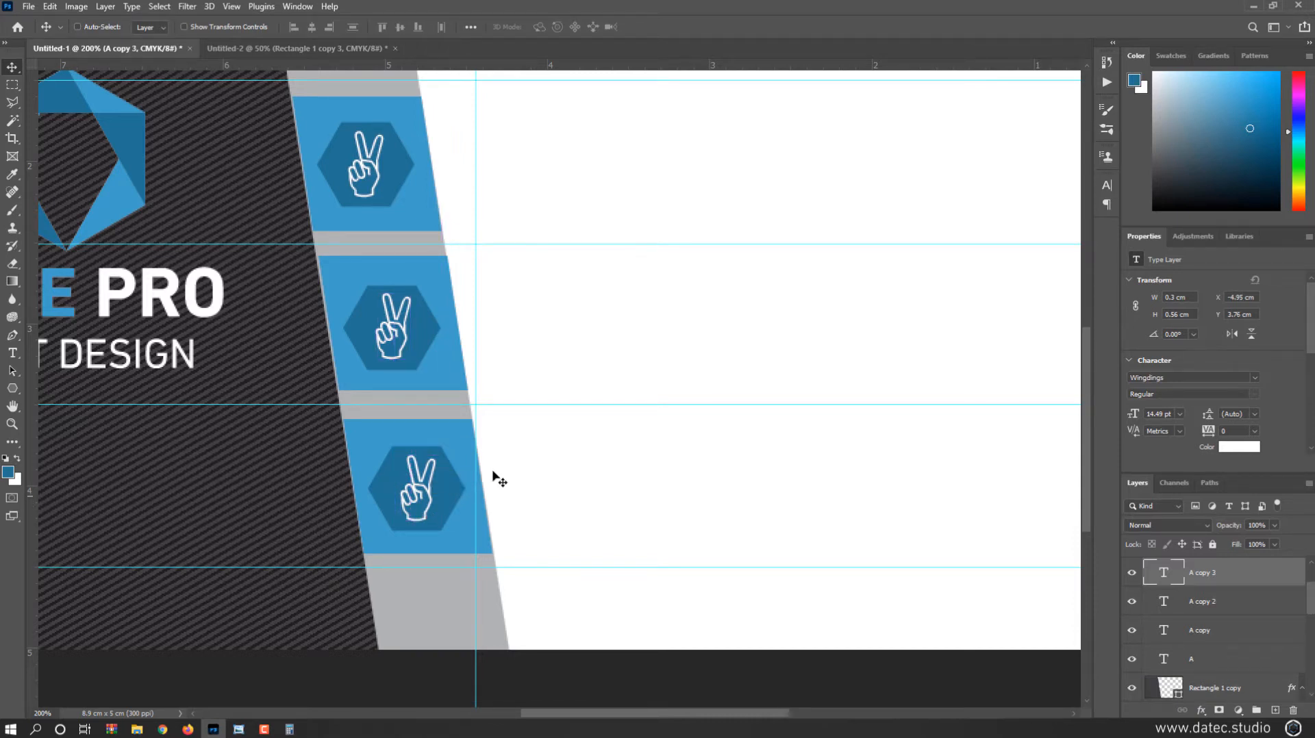
pyautogui.keyDown('ctrl'); pyautogui.click(442, 386); pyautogui.keyUp('ctrl')
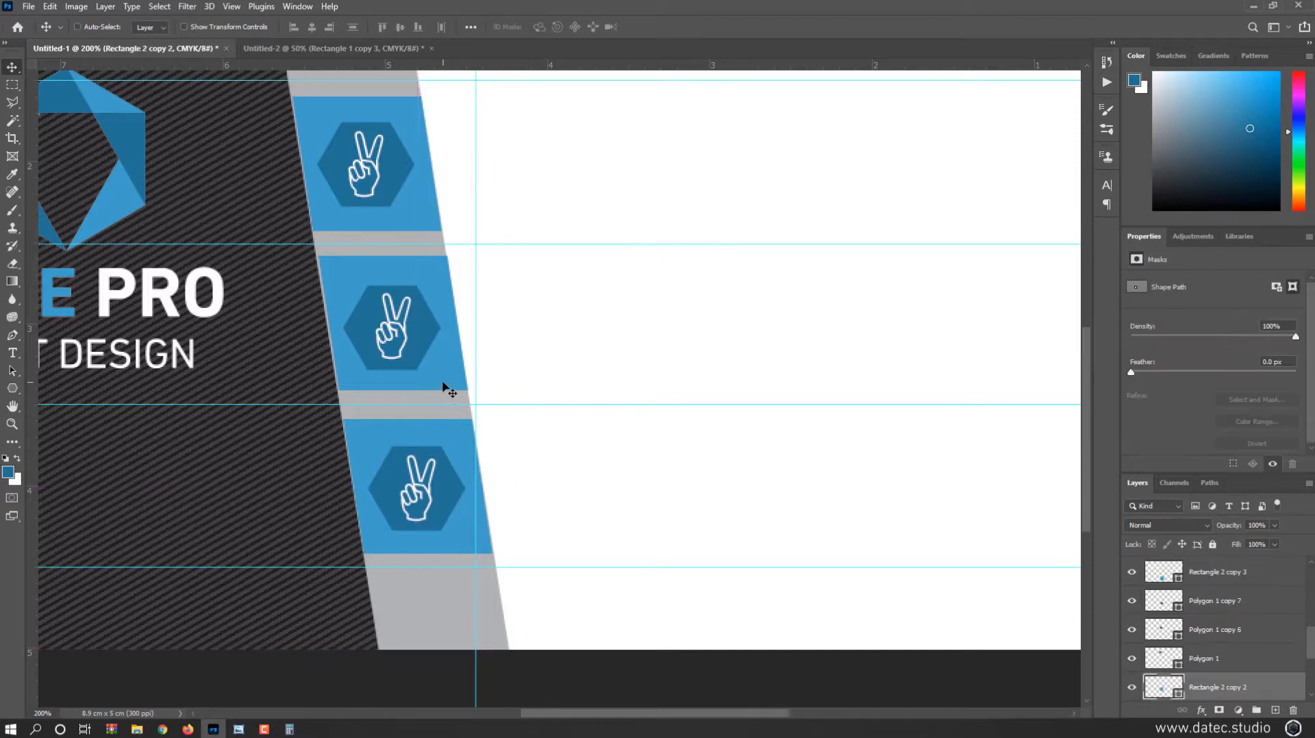
pyautogui.moveTo(397, 312); pyautogui.dragTo(438, 475)
pyautogui.keyDown('ctrl'); pyautogui.click(472, 385); pyautogui.keyUp('ctrl')
pyautogui.hotkey('ctrl', '-')
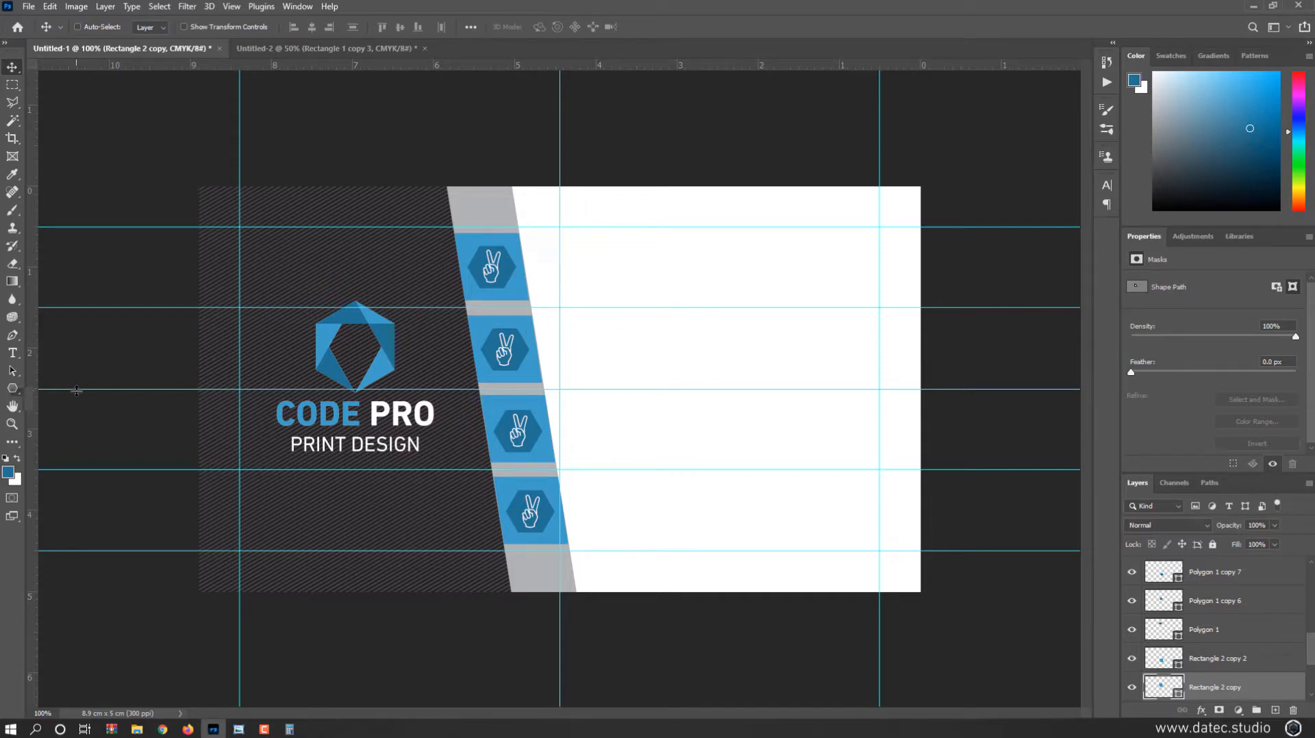
# Step: Set the foreground colour to the lighter blue sampled from the logo
pyautogui.click(8, 472)
pyautogui.click(373, 378)
pyautogui.press('Return')
# Step: Draw a thin blue rectangle about 665 px wide and 2 px high from the first box's lower edge to the card's far edge
pyautogui.click(12, 388)
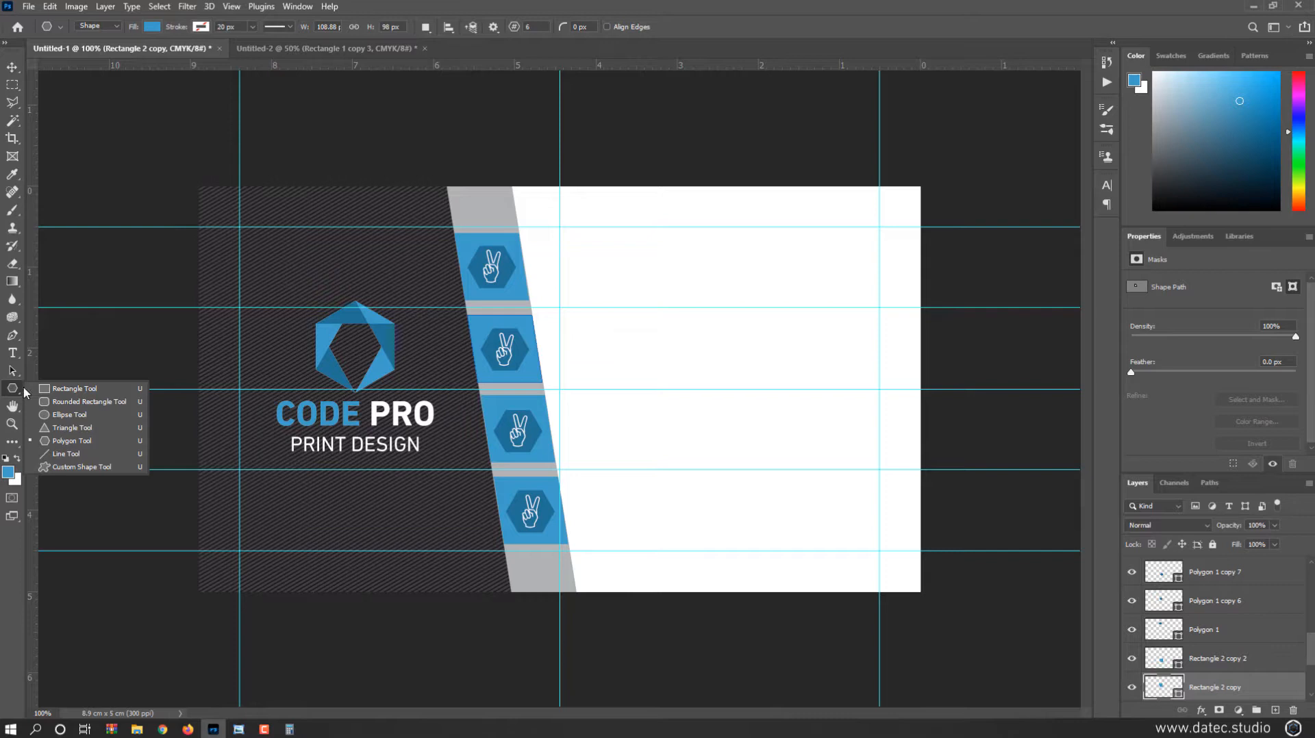
pyautogui.click(76, 389)
pyautogui.scroll(4, 573, 323)
pyautogui.moveTo(516, 321); pyautogui.dragTo(297, 373)
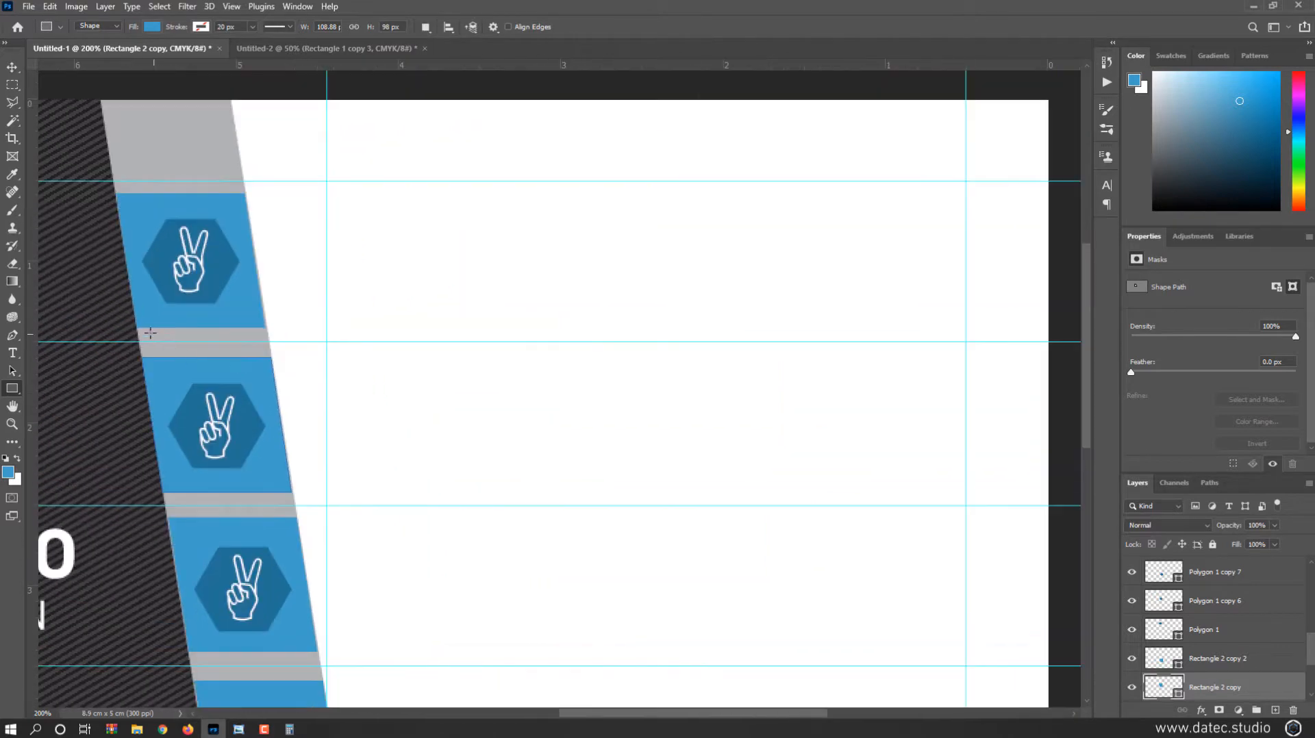
pyautogui.moveTo(138, 328); pyautogui.dragTo(1049, 329)
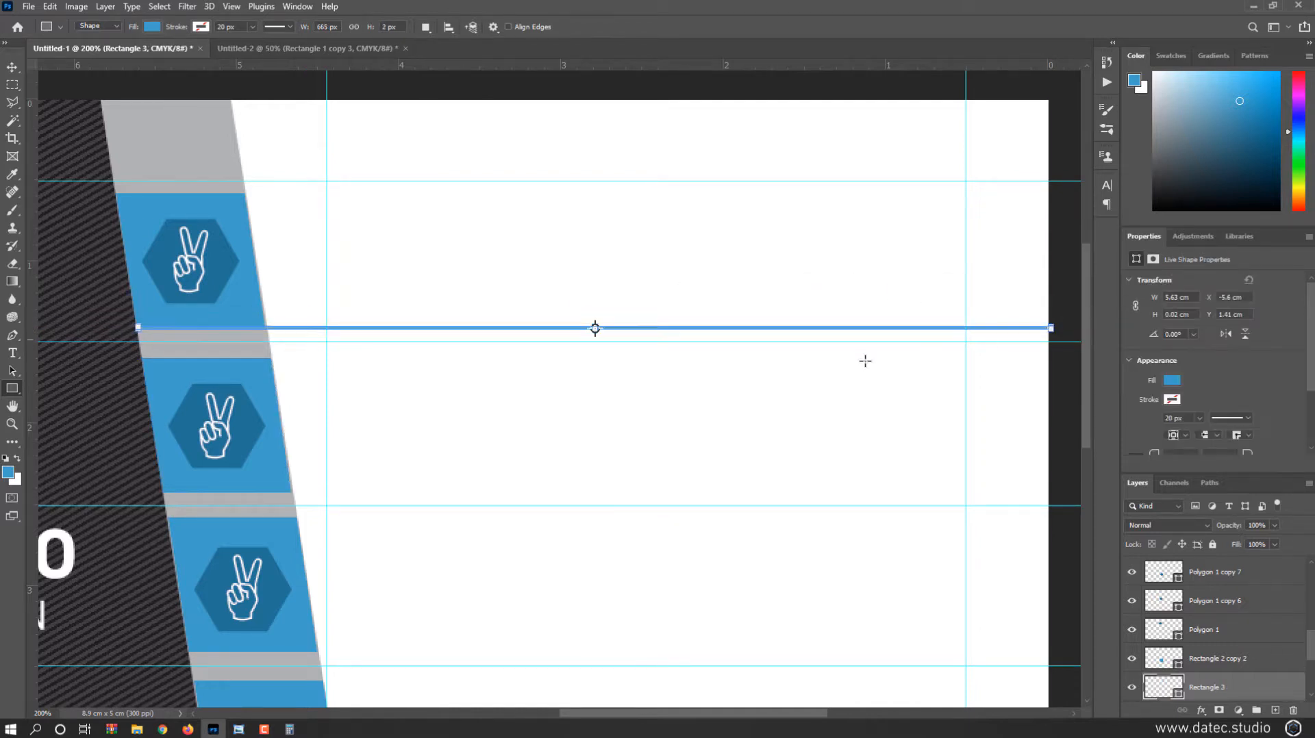
pyautogui.press('v')
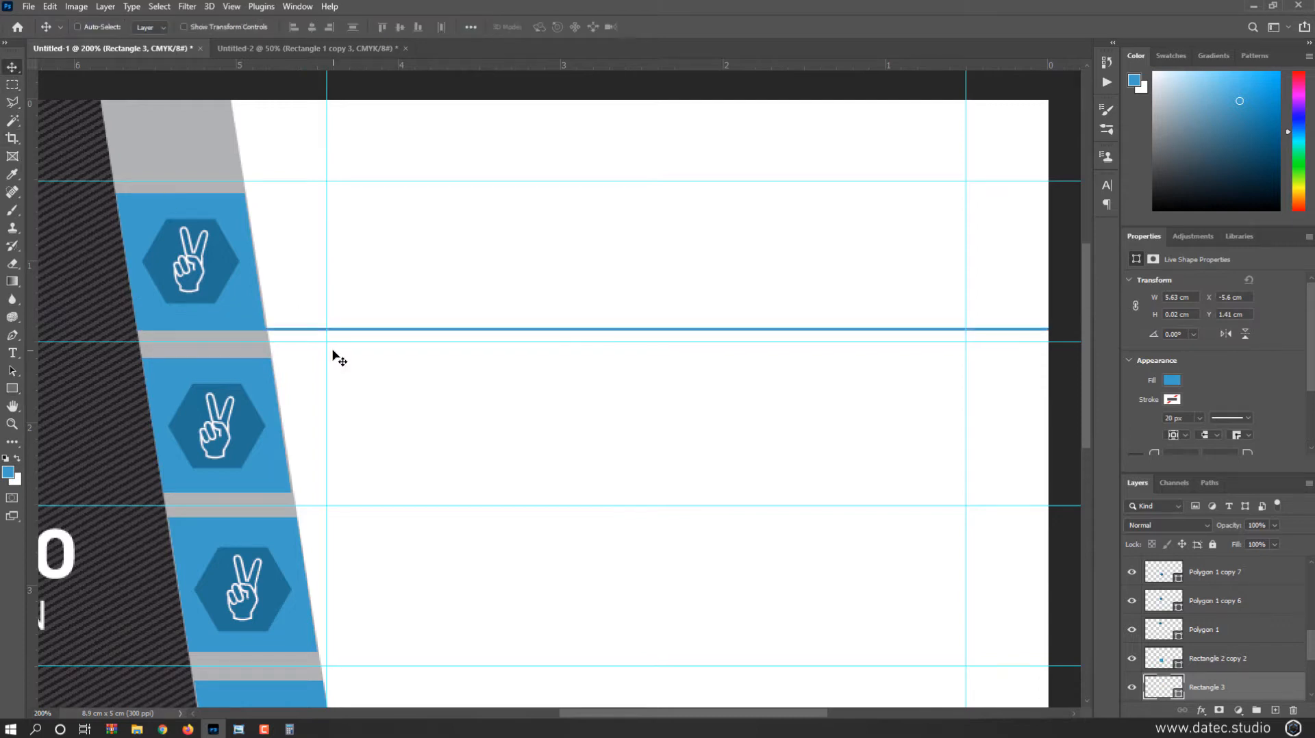
# Step: Duplicate the blue line along the lower edges of the second, third and fourth boxes, and hide the guides
pyautogui.scroll(-3, 384, 293)
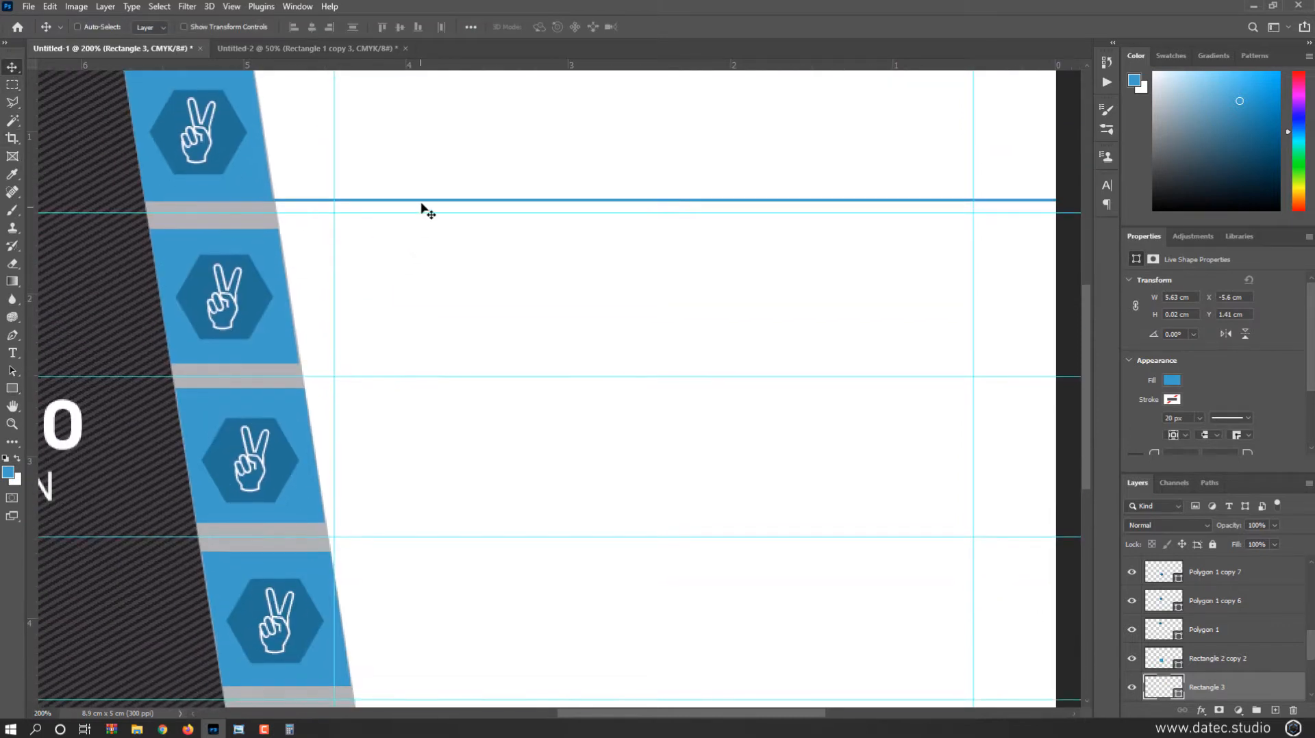
pyautogui.moveTo(427, 204); pyautogui.dragTo(382, 418)
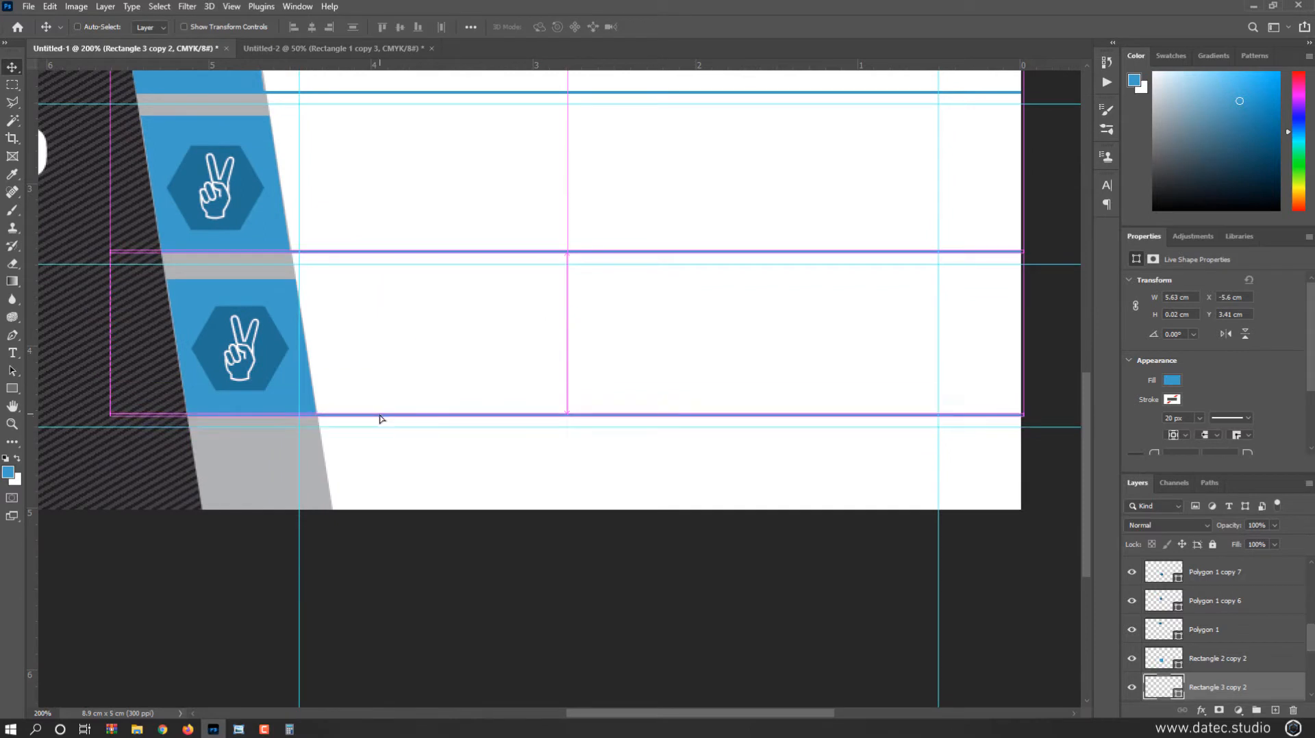
pyautogui.scroll(-1, 432, 462)
pyautogui.scroll(2, 544, 467)
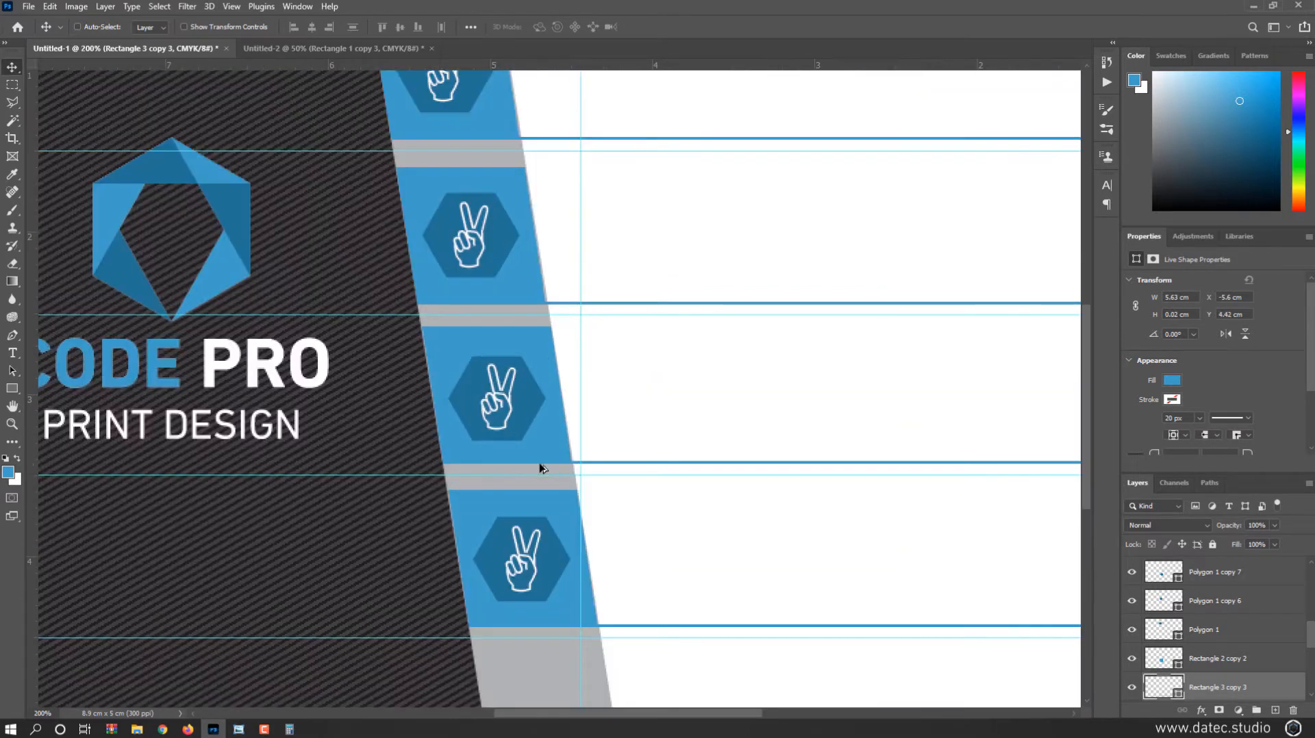
pyautogui.scroll(-2, 588, 467)
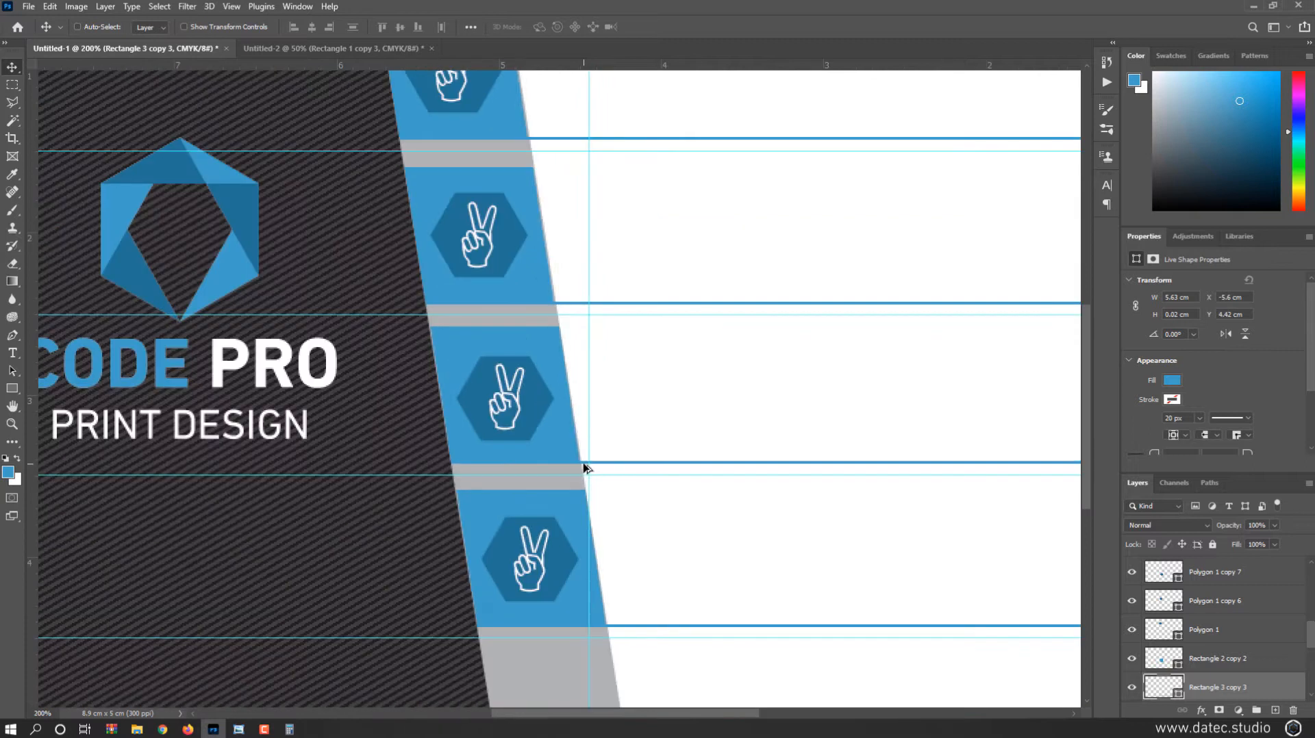
pyautogui.press('ctrl')
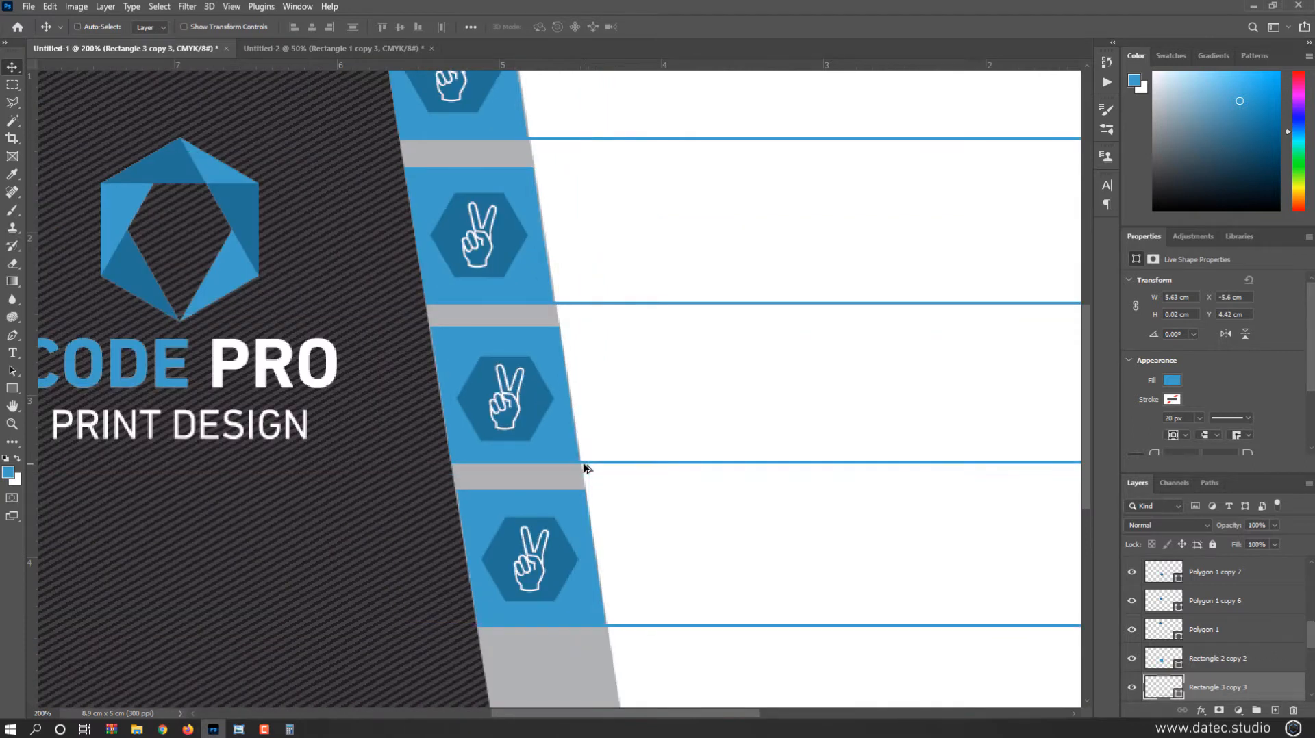
pyautogui.scroll(-1, 582, 465)
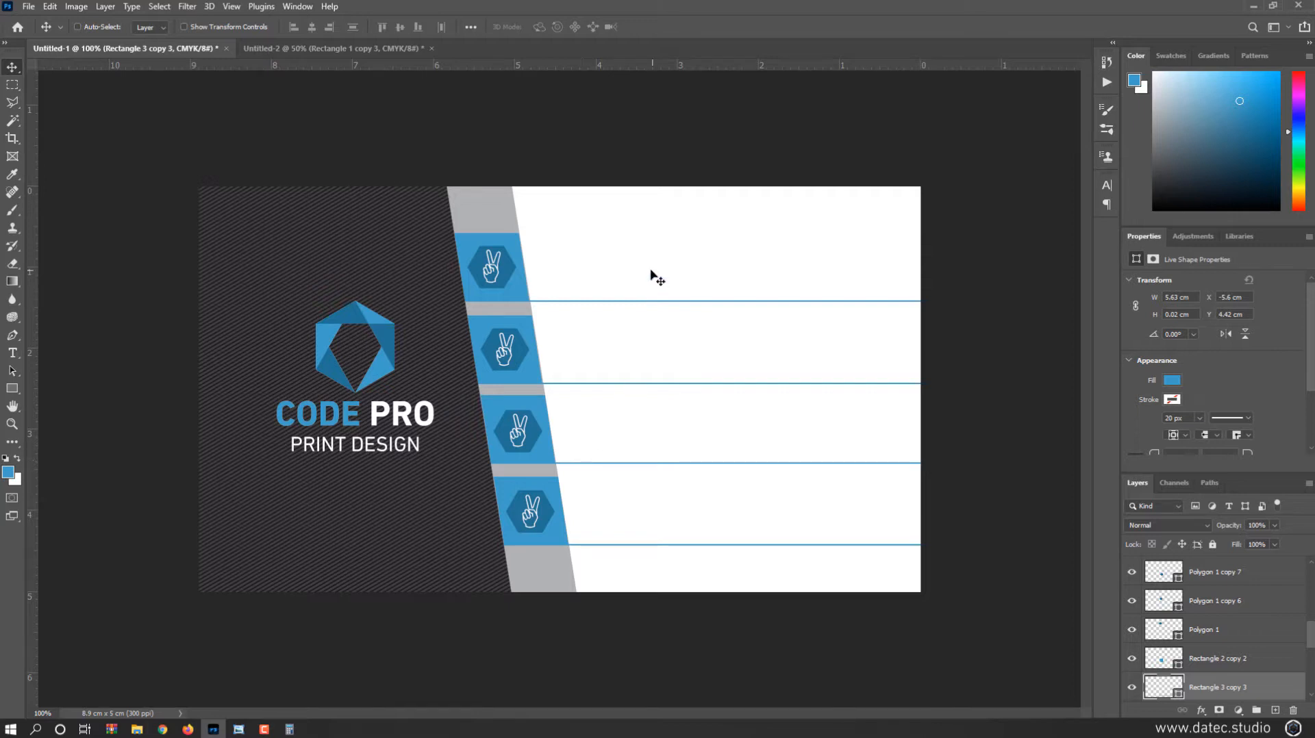
# Step: Add a bold dark "Company Name" heading beside the first box, with a smaller blue line "Your Slogan" beneath it
pyautogui.press('t')
pyautogui.click(704, 279)
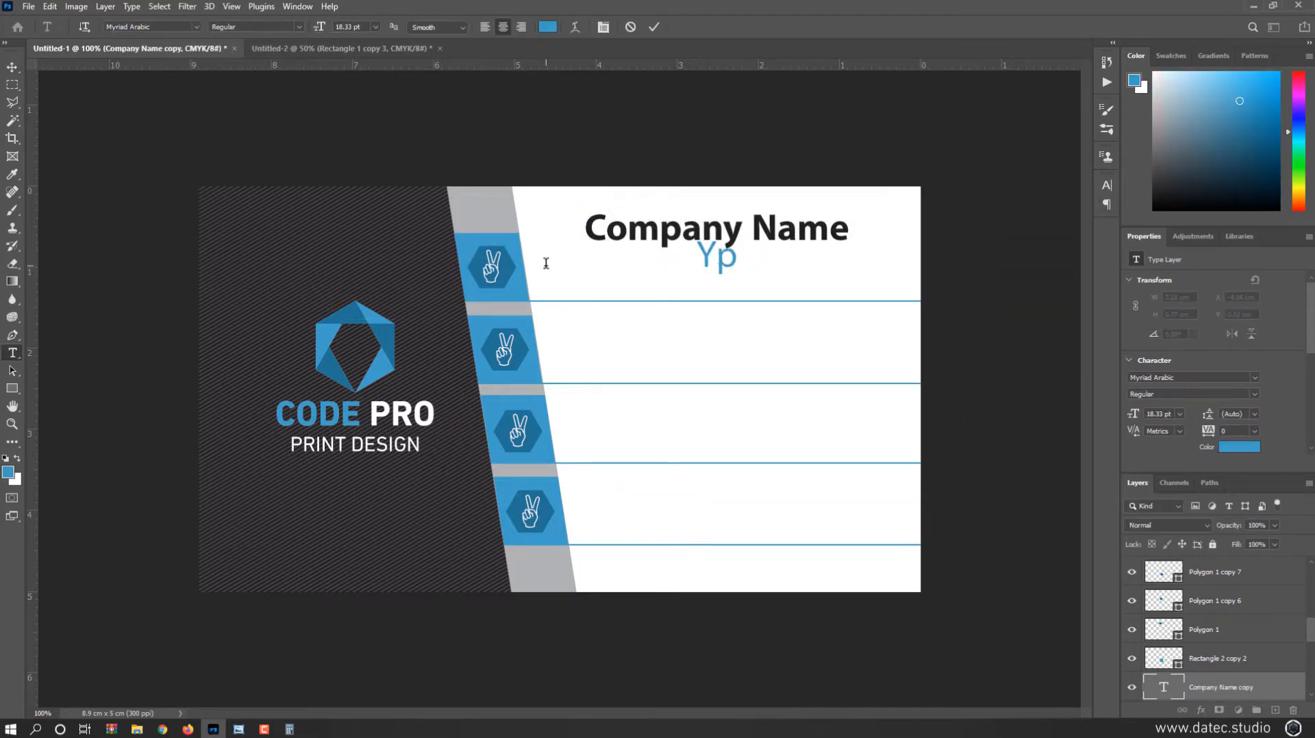
pyautogui.write('ur Slogan')
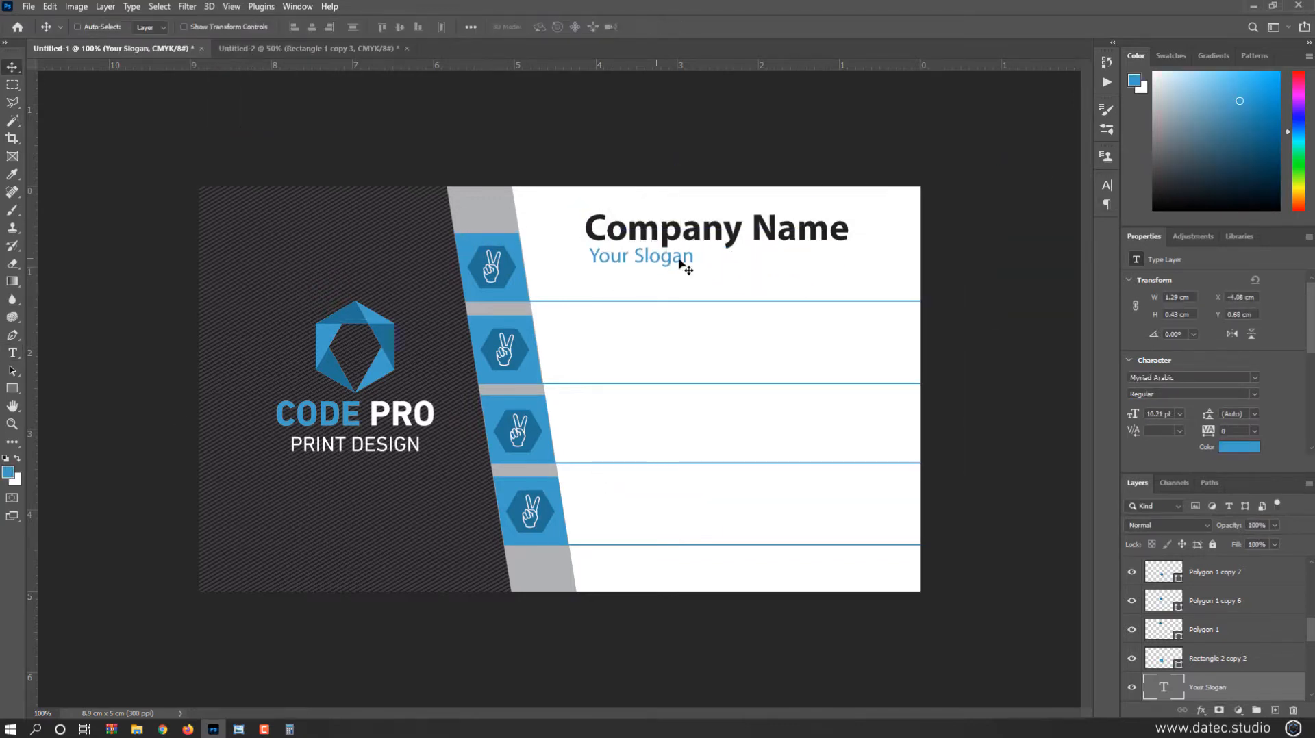
# Step: Left-align the slogan, set its digit style to RTL Arabic and extend the wording to "Your Slogan text here"
pyautogui.click(1106, 185)
pyautogui.click(1009, 179)
pyautogui.click(966, 179)
pyautogui.click(1012, 352)
pyautogui.click(1012, 366)
pyautogui.click(1106, 185)
pyautogui.click(485, 27)
pyautogui.write('text here')
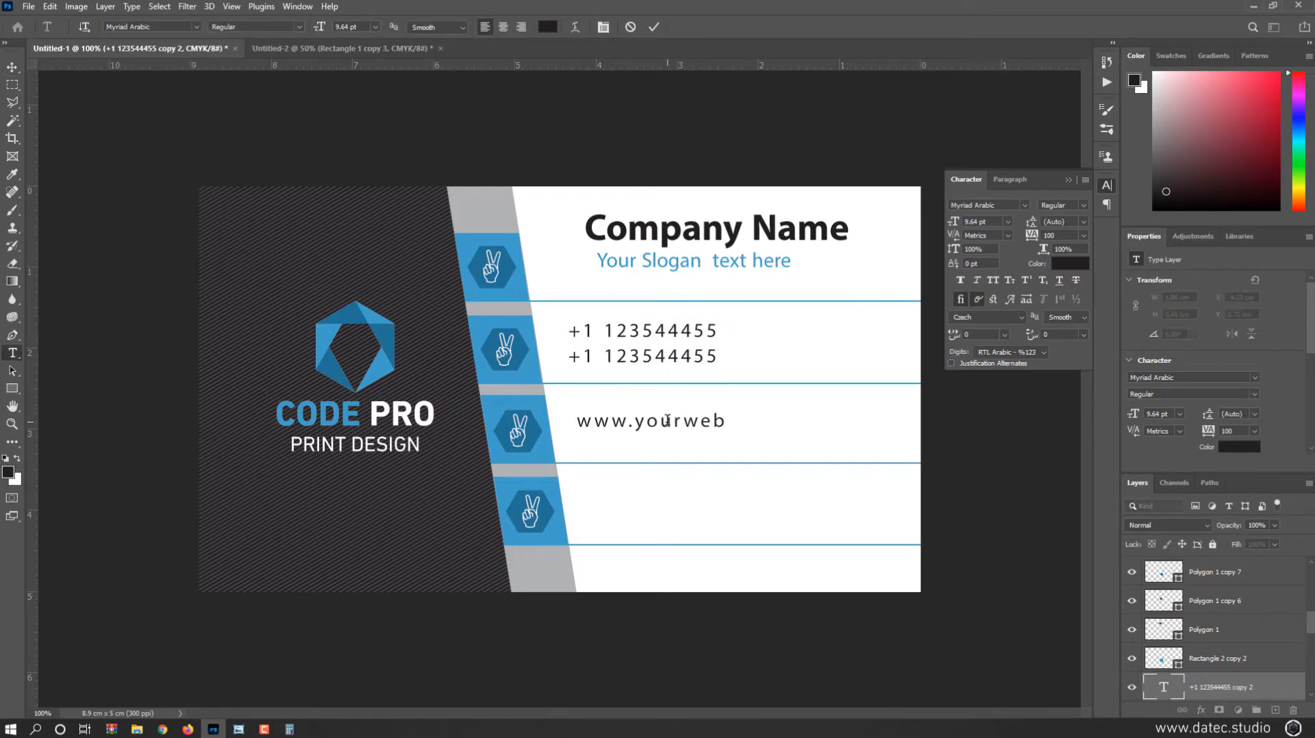
pyautogui.write('site.com')
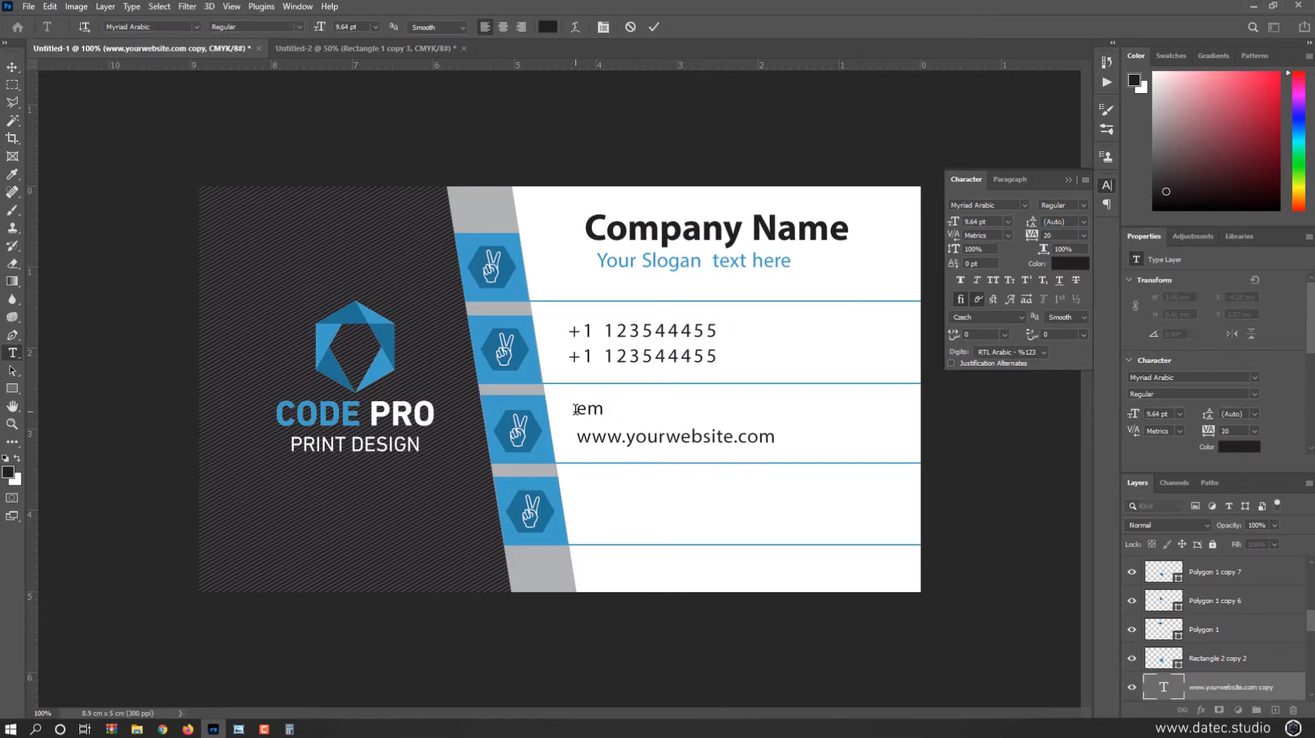
pyautogui.write('ail@yourwebsite.com')
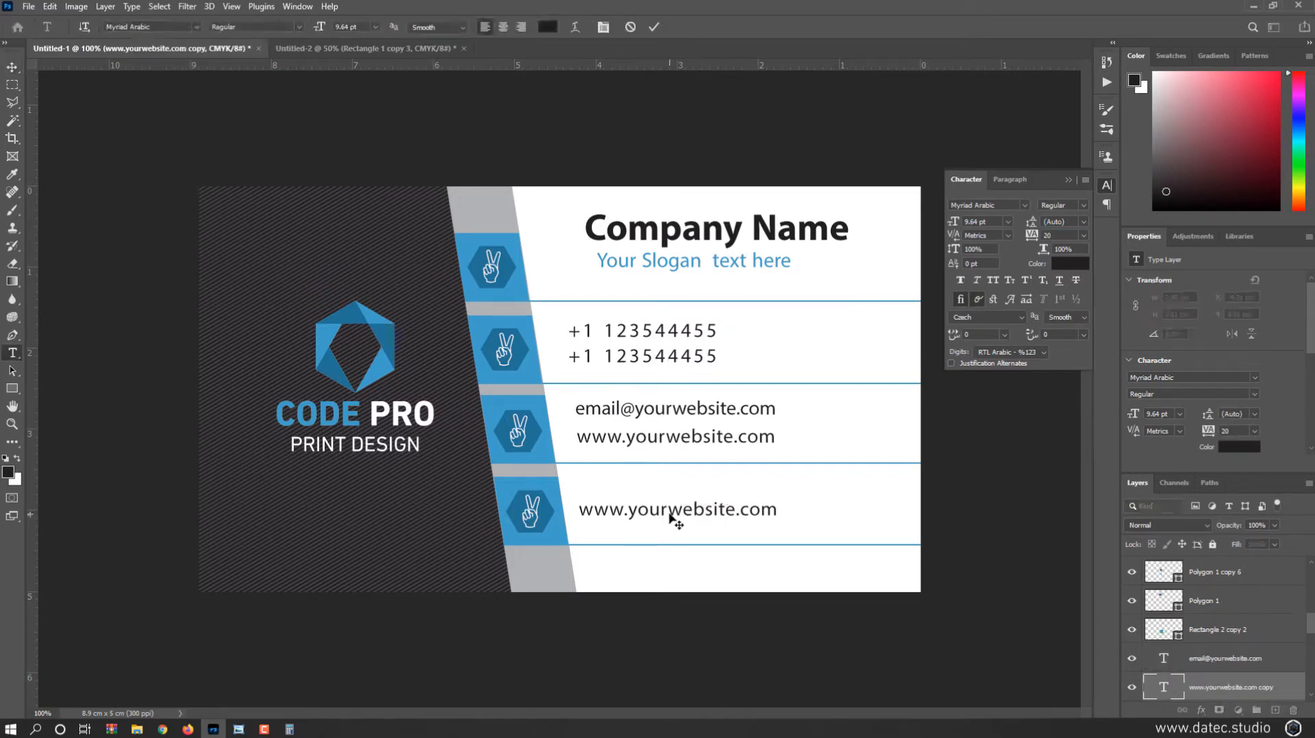
# Step: Add the line "your company address here" beside the fourth box and shift it slightly away from the box
pyautogui.write('your company address here')
pyautogui.click(11, 67)
pyautogui.moveTo(663, 518); pyautogui.dragTo(668, 518)
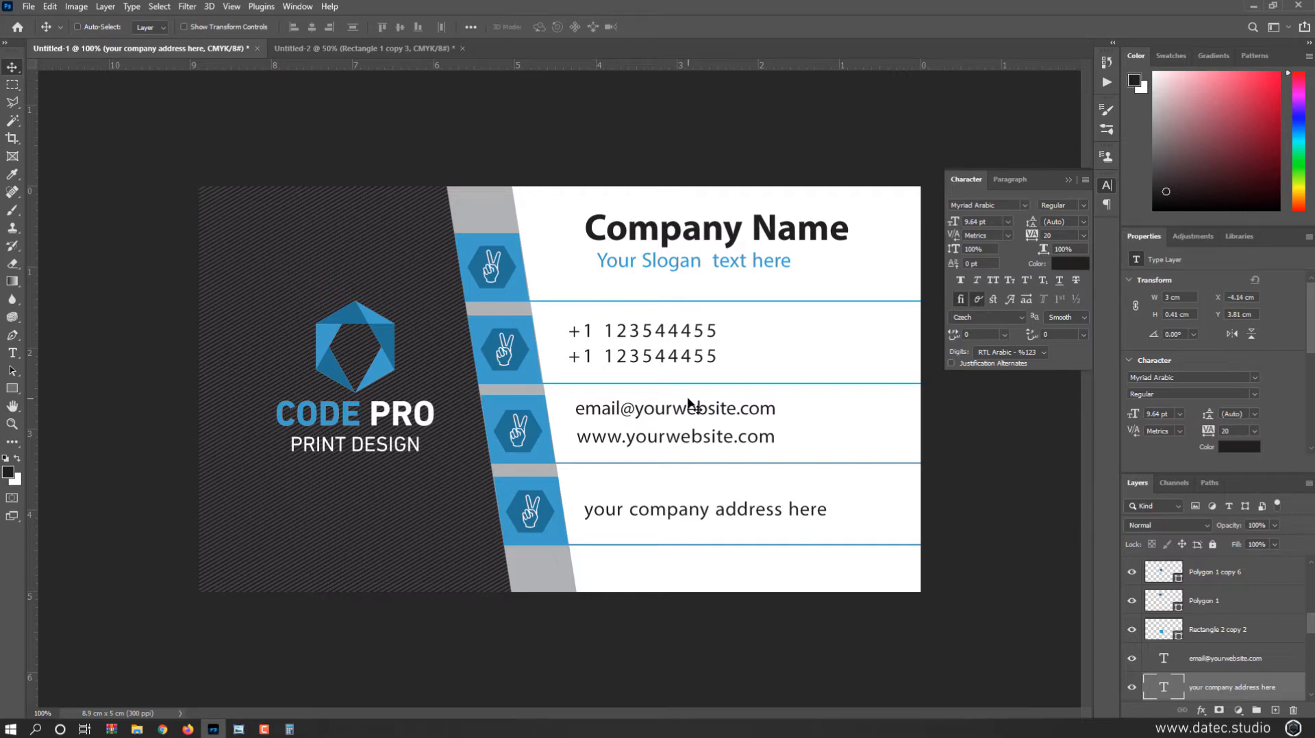
pyautogui.moveTo(655, 511); pyautogui.dragTo(666, 511)
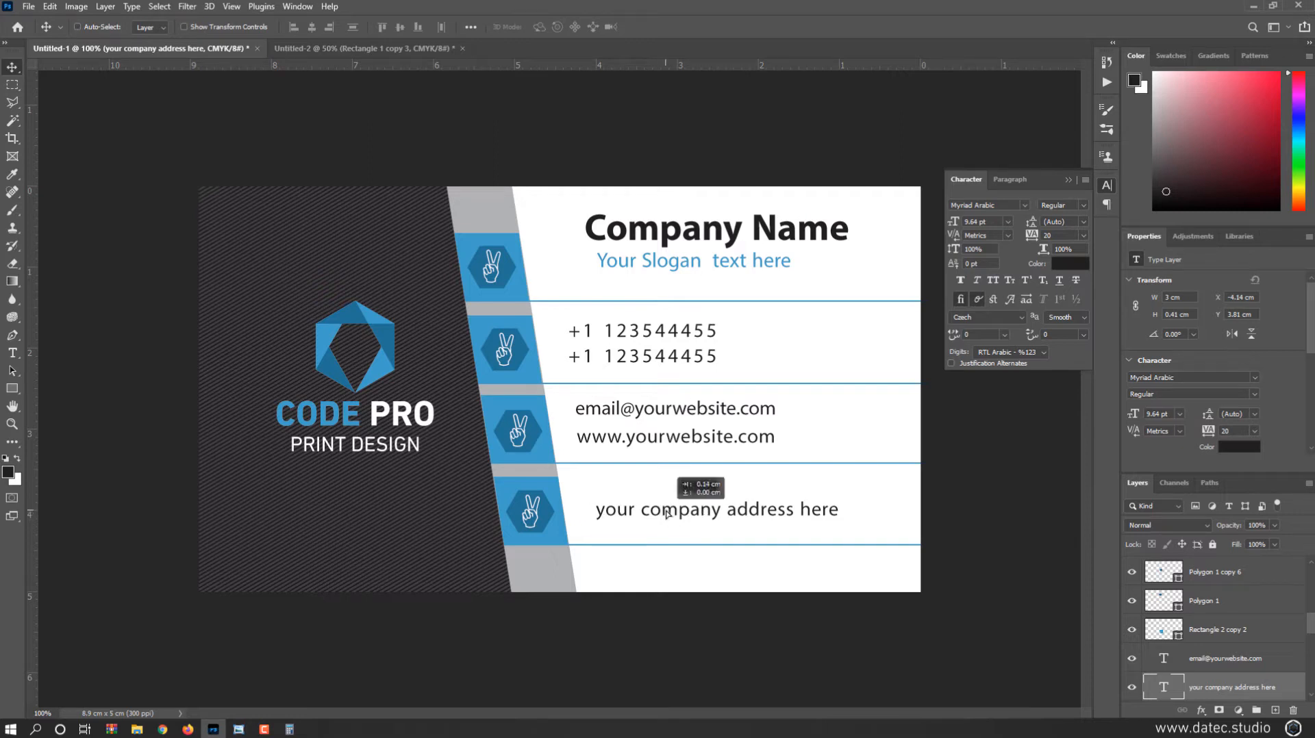
# Step: Shift the website and e-mail lines about 0.19 cm away from the icon boxes, and move both phone number lines similarly
pyautogui.keyDown('ctrl'); pyautogui.click(645, 443); pyautogui.keyUp('ctrl')
pyautogui.keyDown('ctrl'); pyautogui.keyDown('shift'); pyautogui.click(654, 410); pyautogui.keyUp('shift'); pyautogui.keyUp('ctrl')
pyautogui.moveTo(654, 409); pyautogui.dragTo(668, 409)
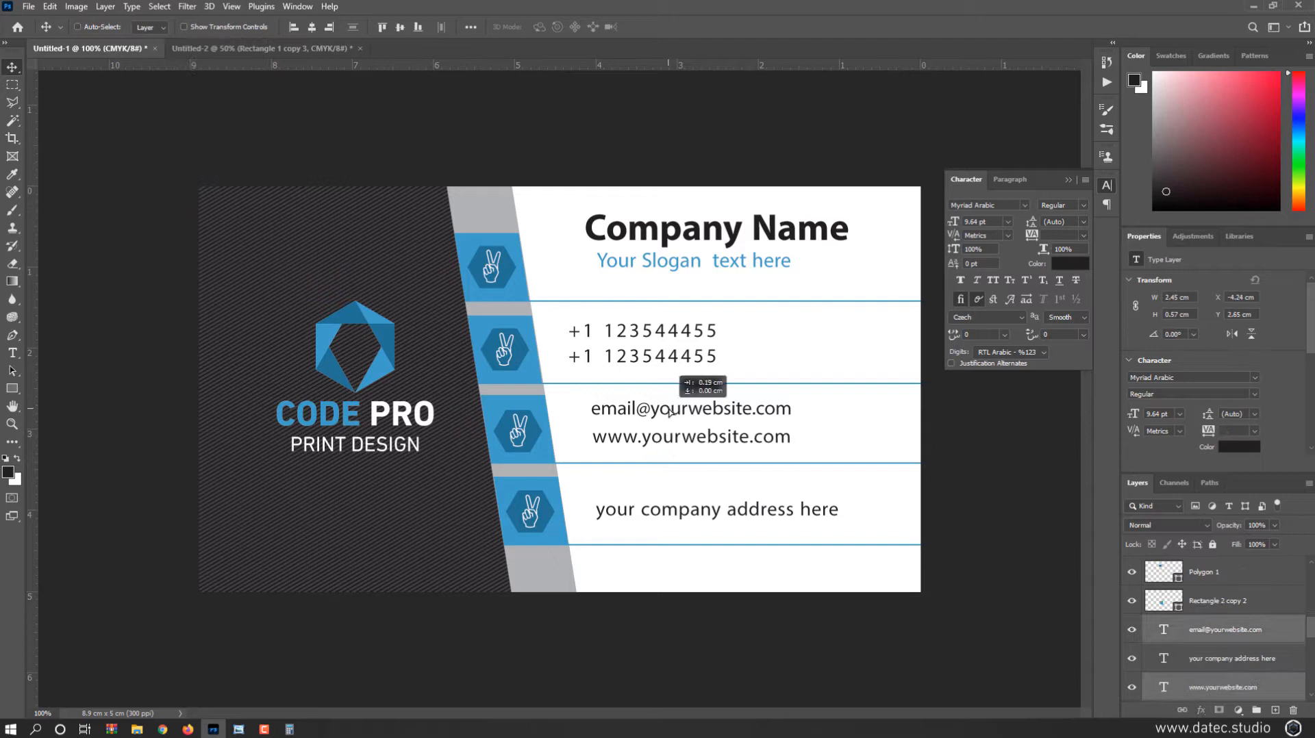
pyautogui.keyDown('ctrl'); pyautogui.click(645, 359); pyautogui.keyUp('ctrl')
pyautogui.moveTo(648, 328); pyautogui.dragTo(660, 336)
pyautogui.keyDown('ctrl'); pyautogui.click(647, 334); pyautogui.keyUp('ctrl')
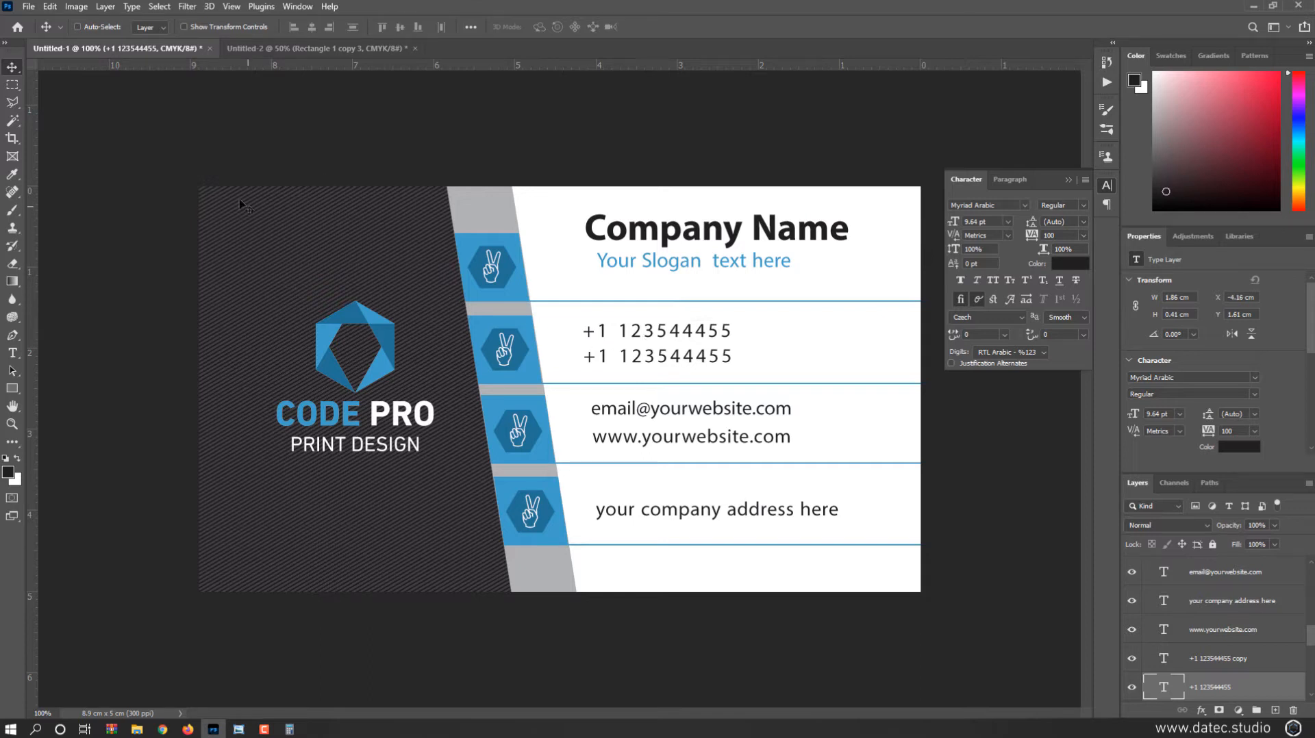
# Step: Check the document's colour mode
pyautogui.click(50, 7)
pyautogui.moveTo(76, 7)
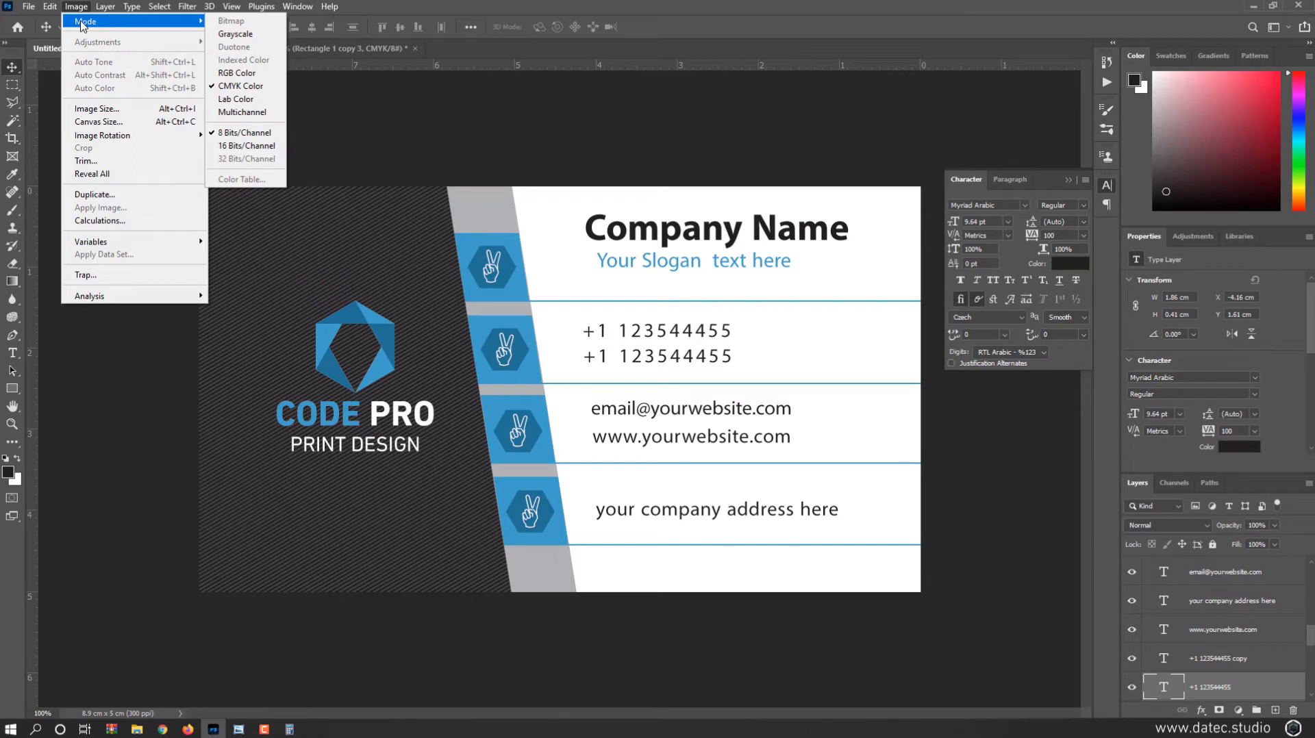
pyautogui.click(355, 89)
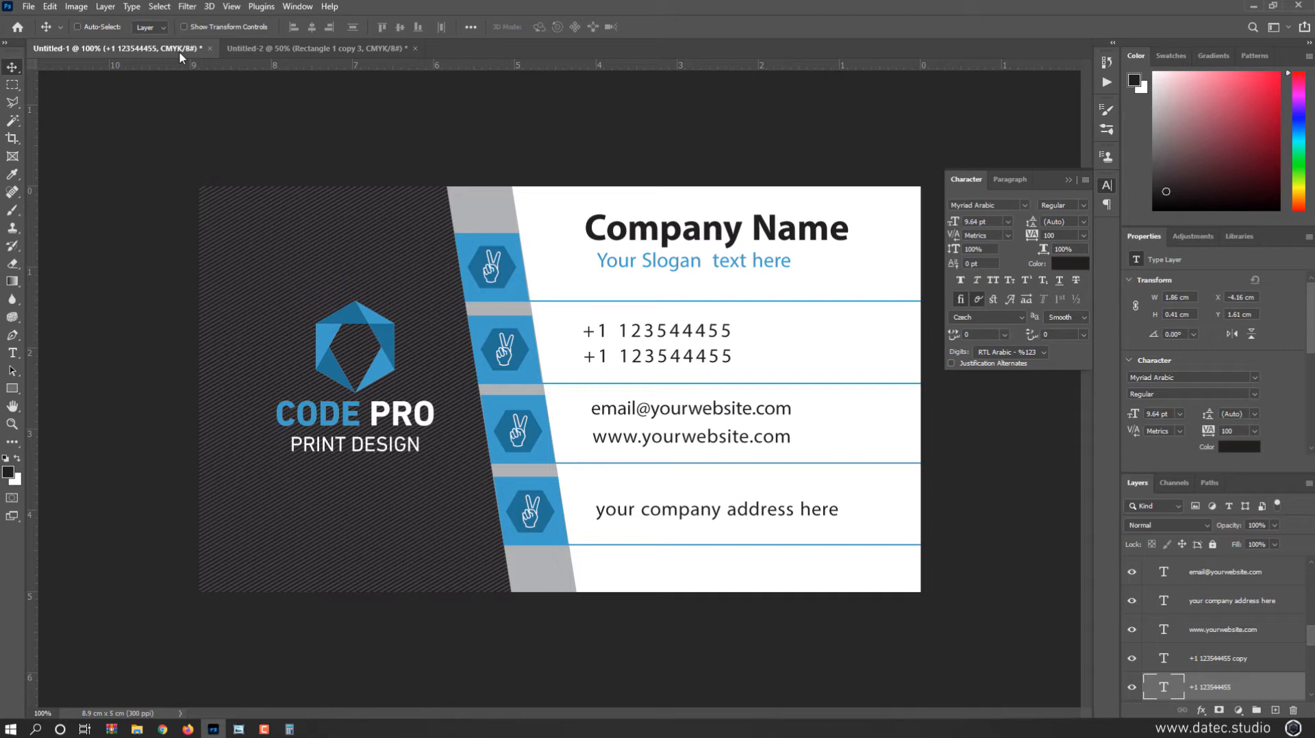
# Step: Save a copy of the card as a TIFF named BC_02 without layers, using LZW compression
pyautogui.click(28, 7)
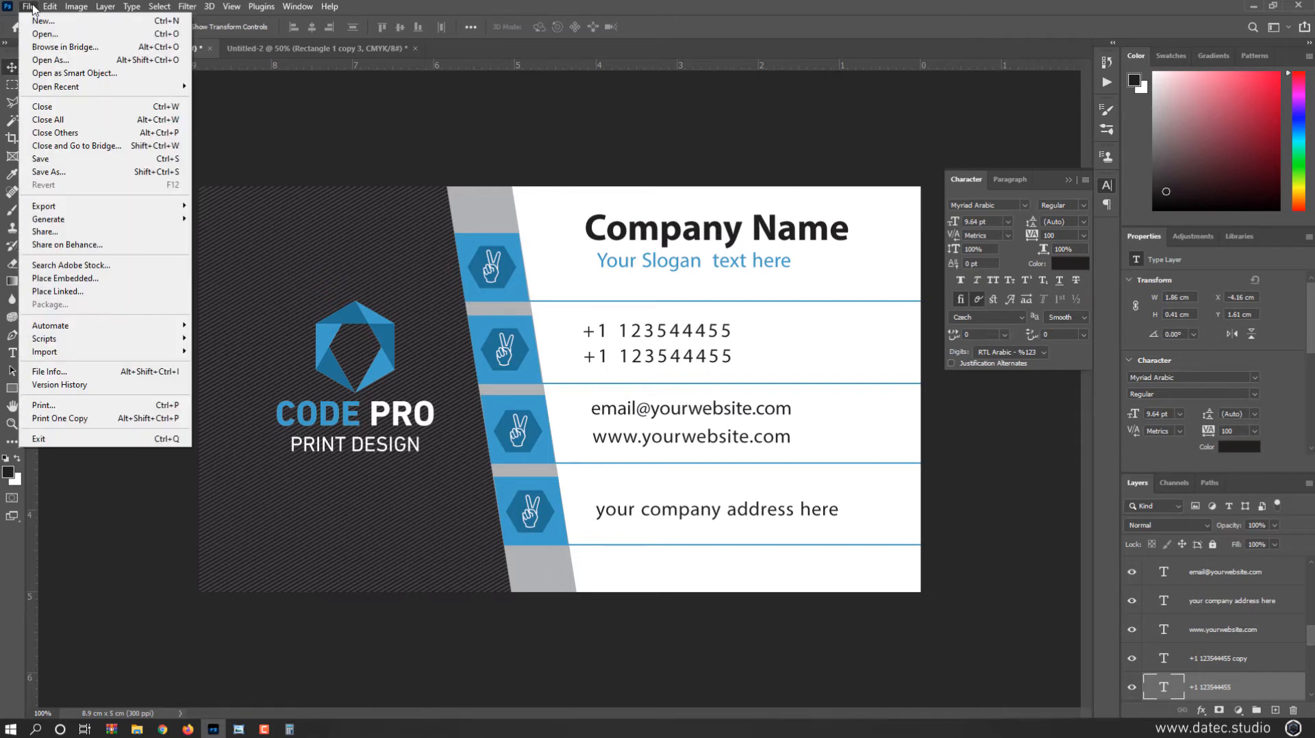
pyautogui.click(58, 172)
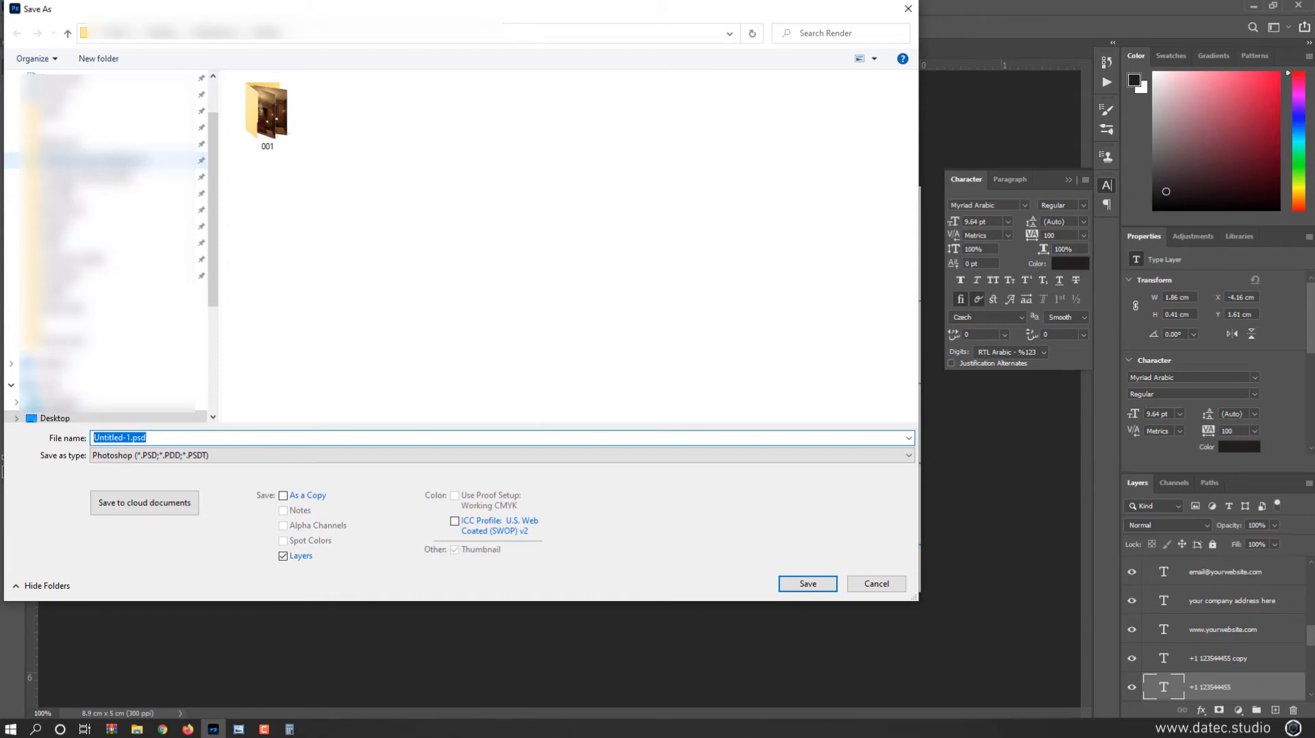
pyautogui.write('S')
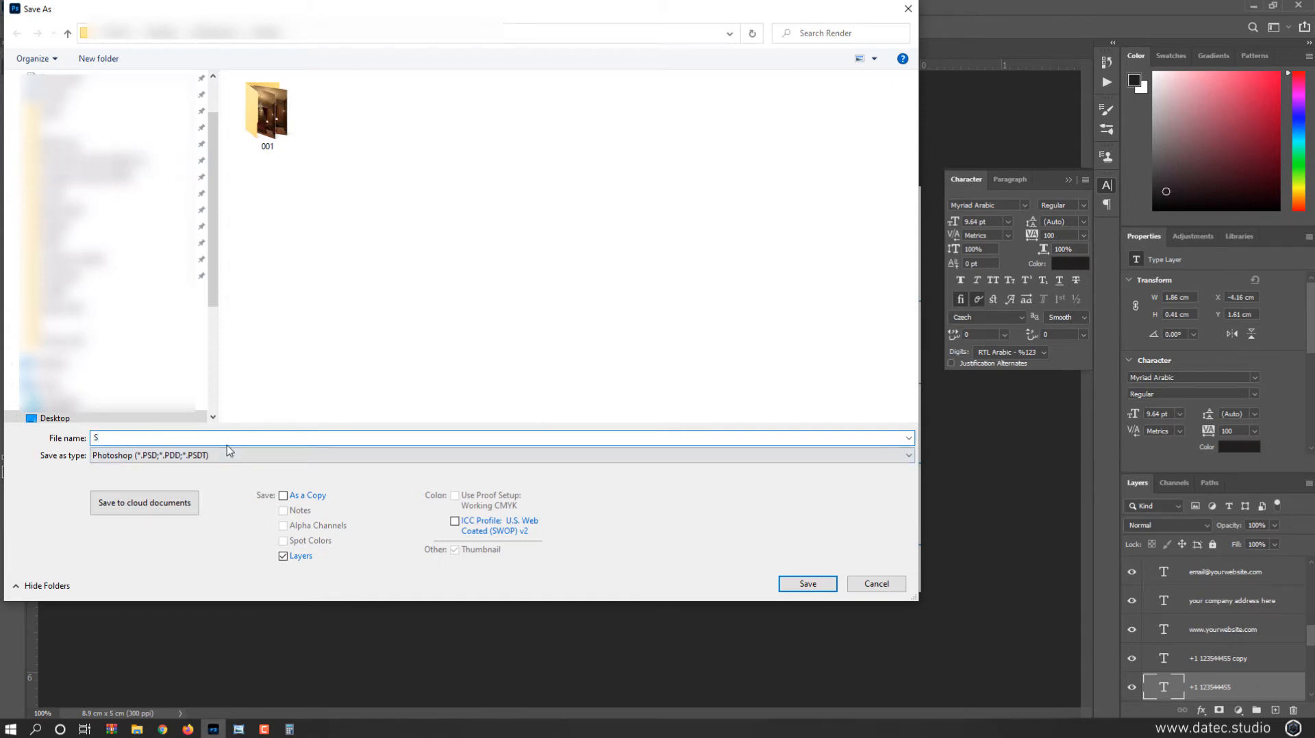
pyautogui.press('BackSpace')
pyautogui.write('BC_02')
pyautogui.click(226, 460)
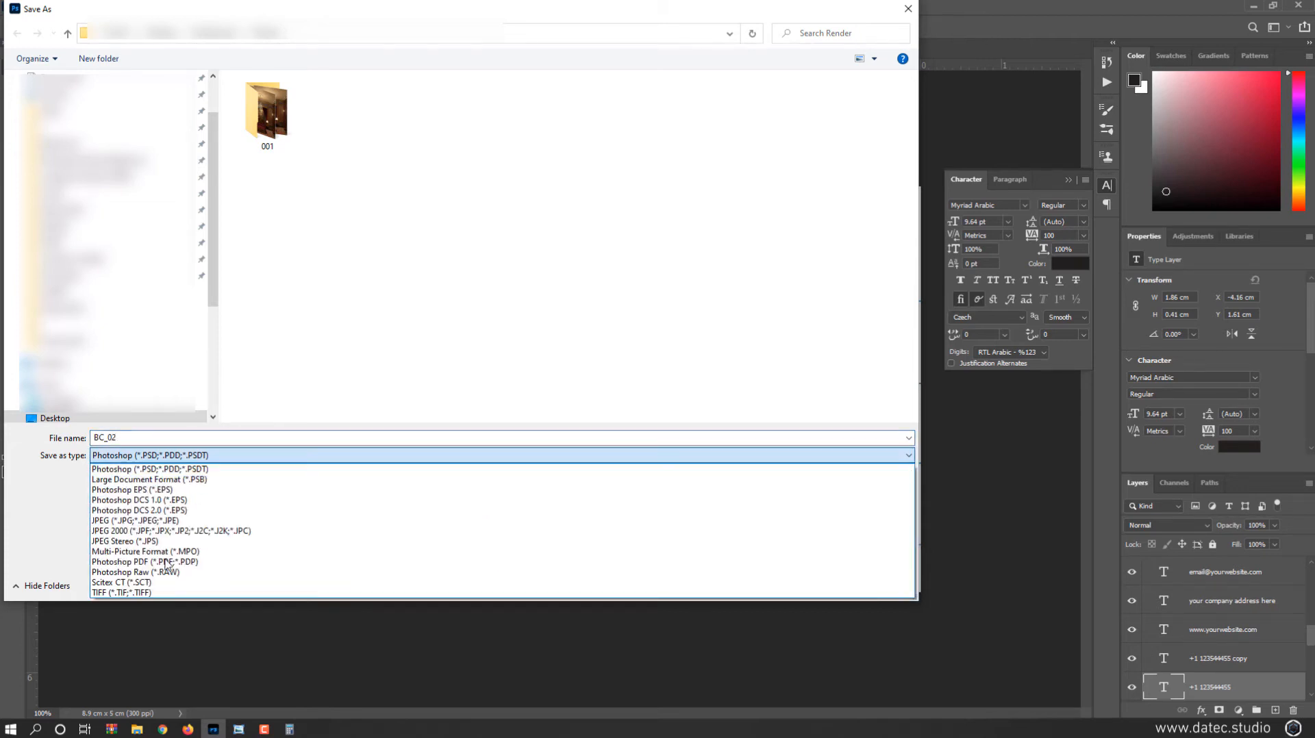
pyautogui.click(147, 593)
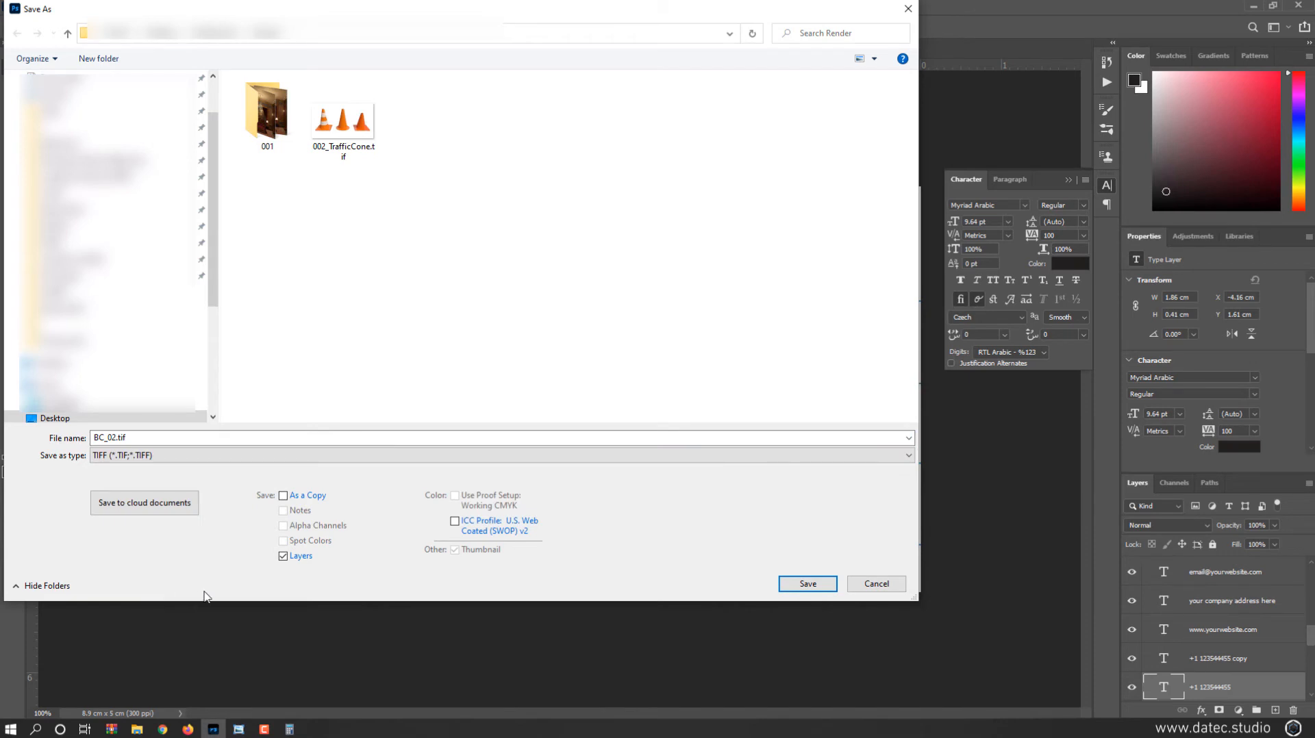
pyautogui.click(292, 558)
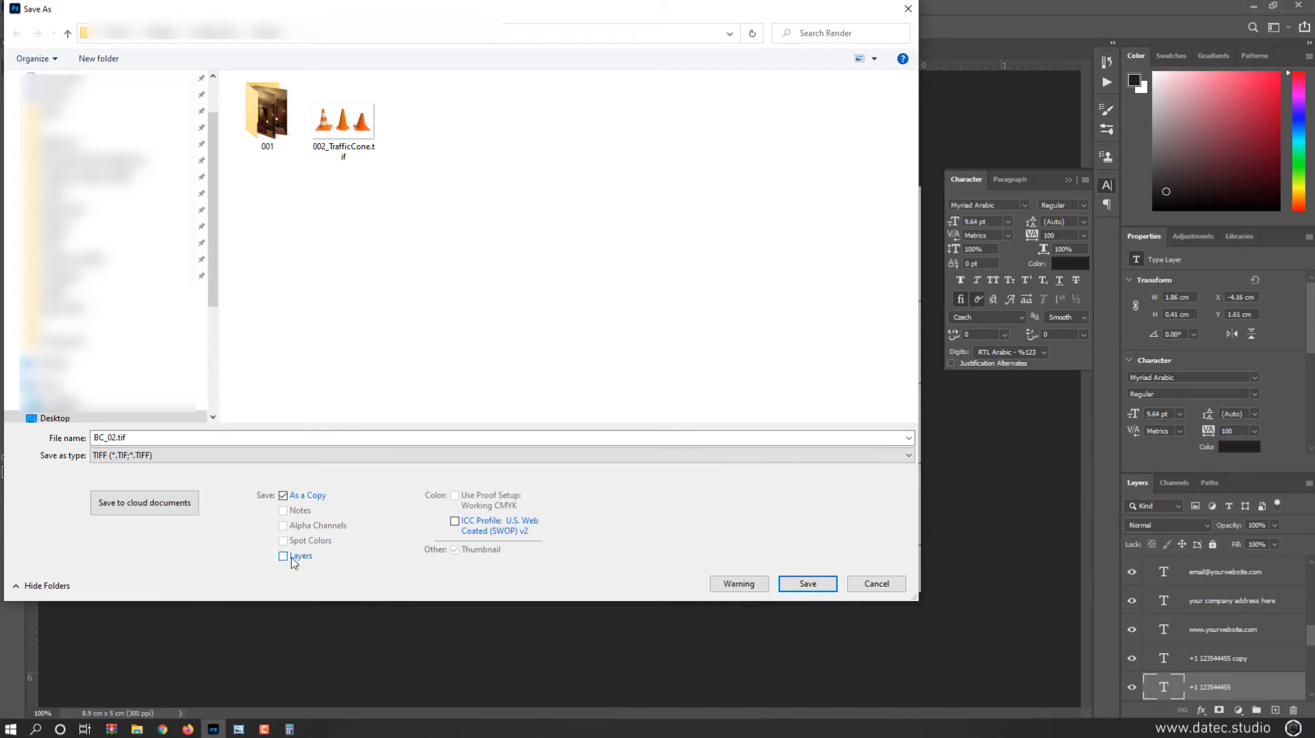
pyautogui.click(796, 583)
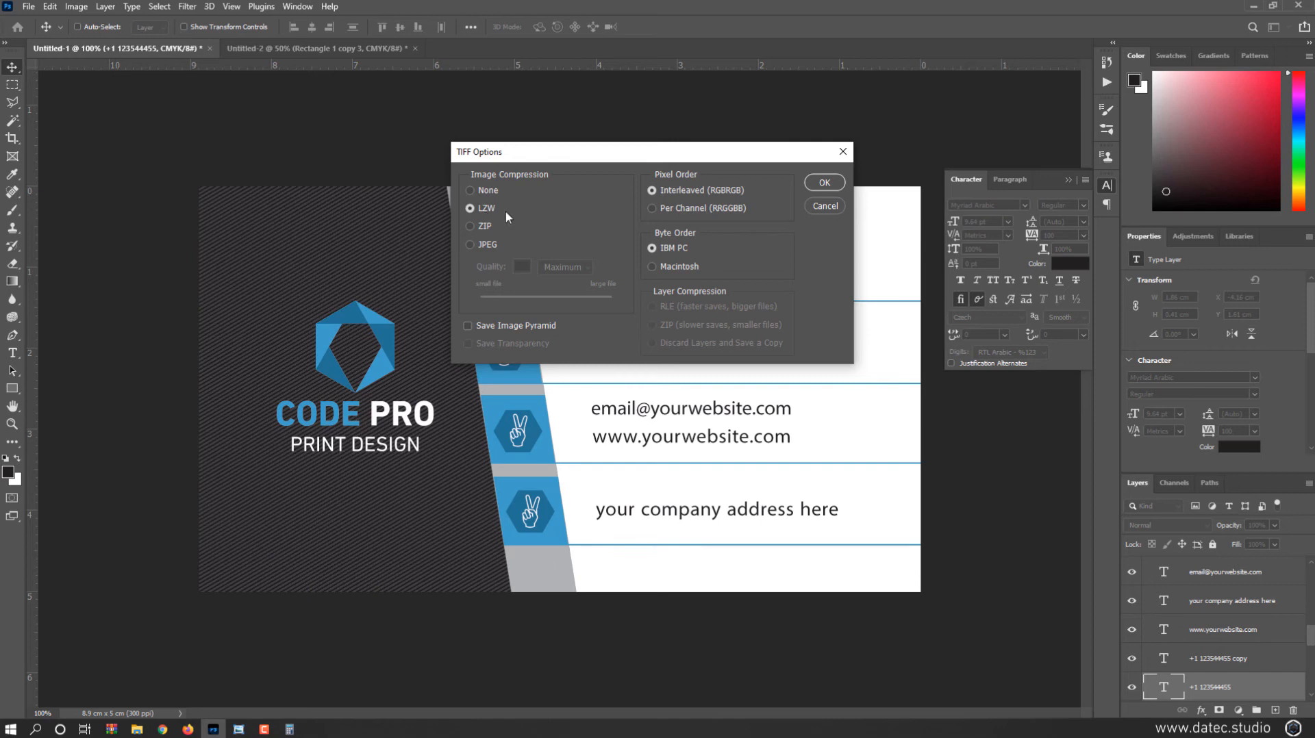
pyautogui.click(824, 184)
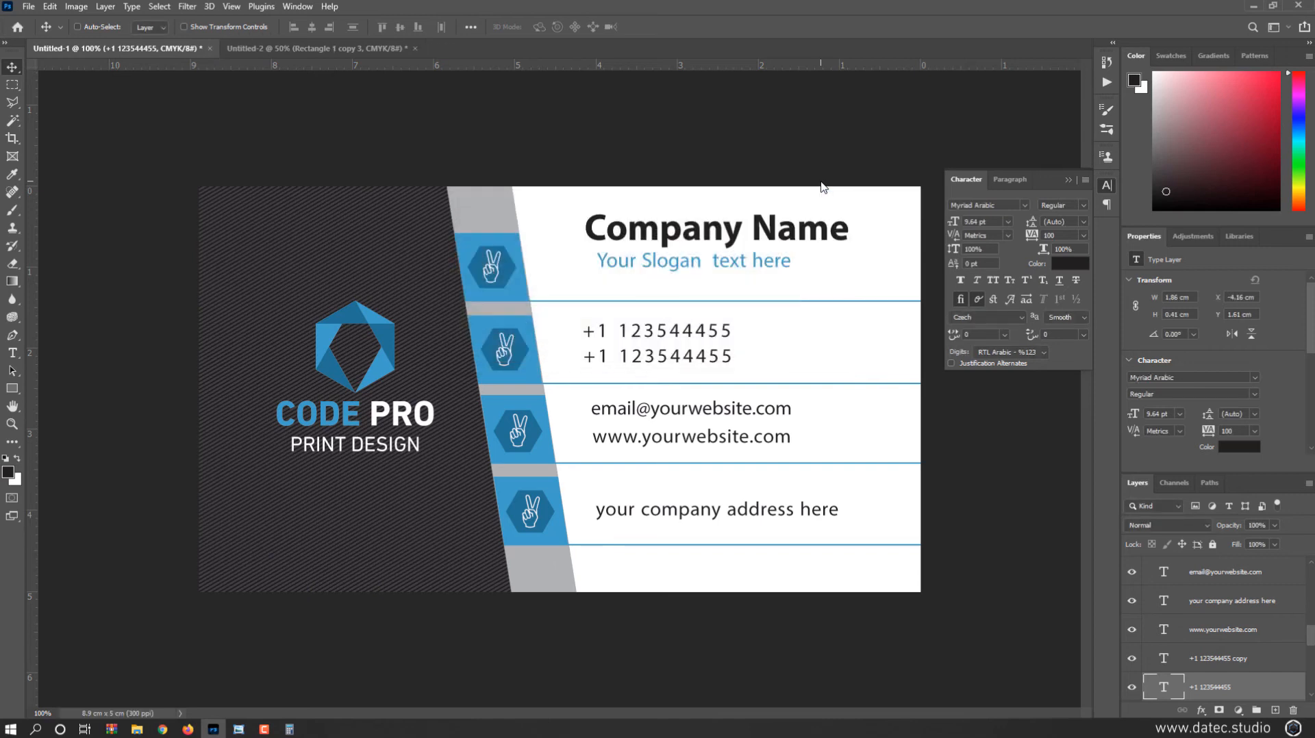